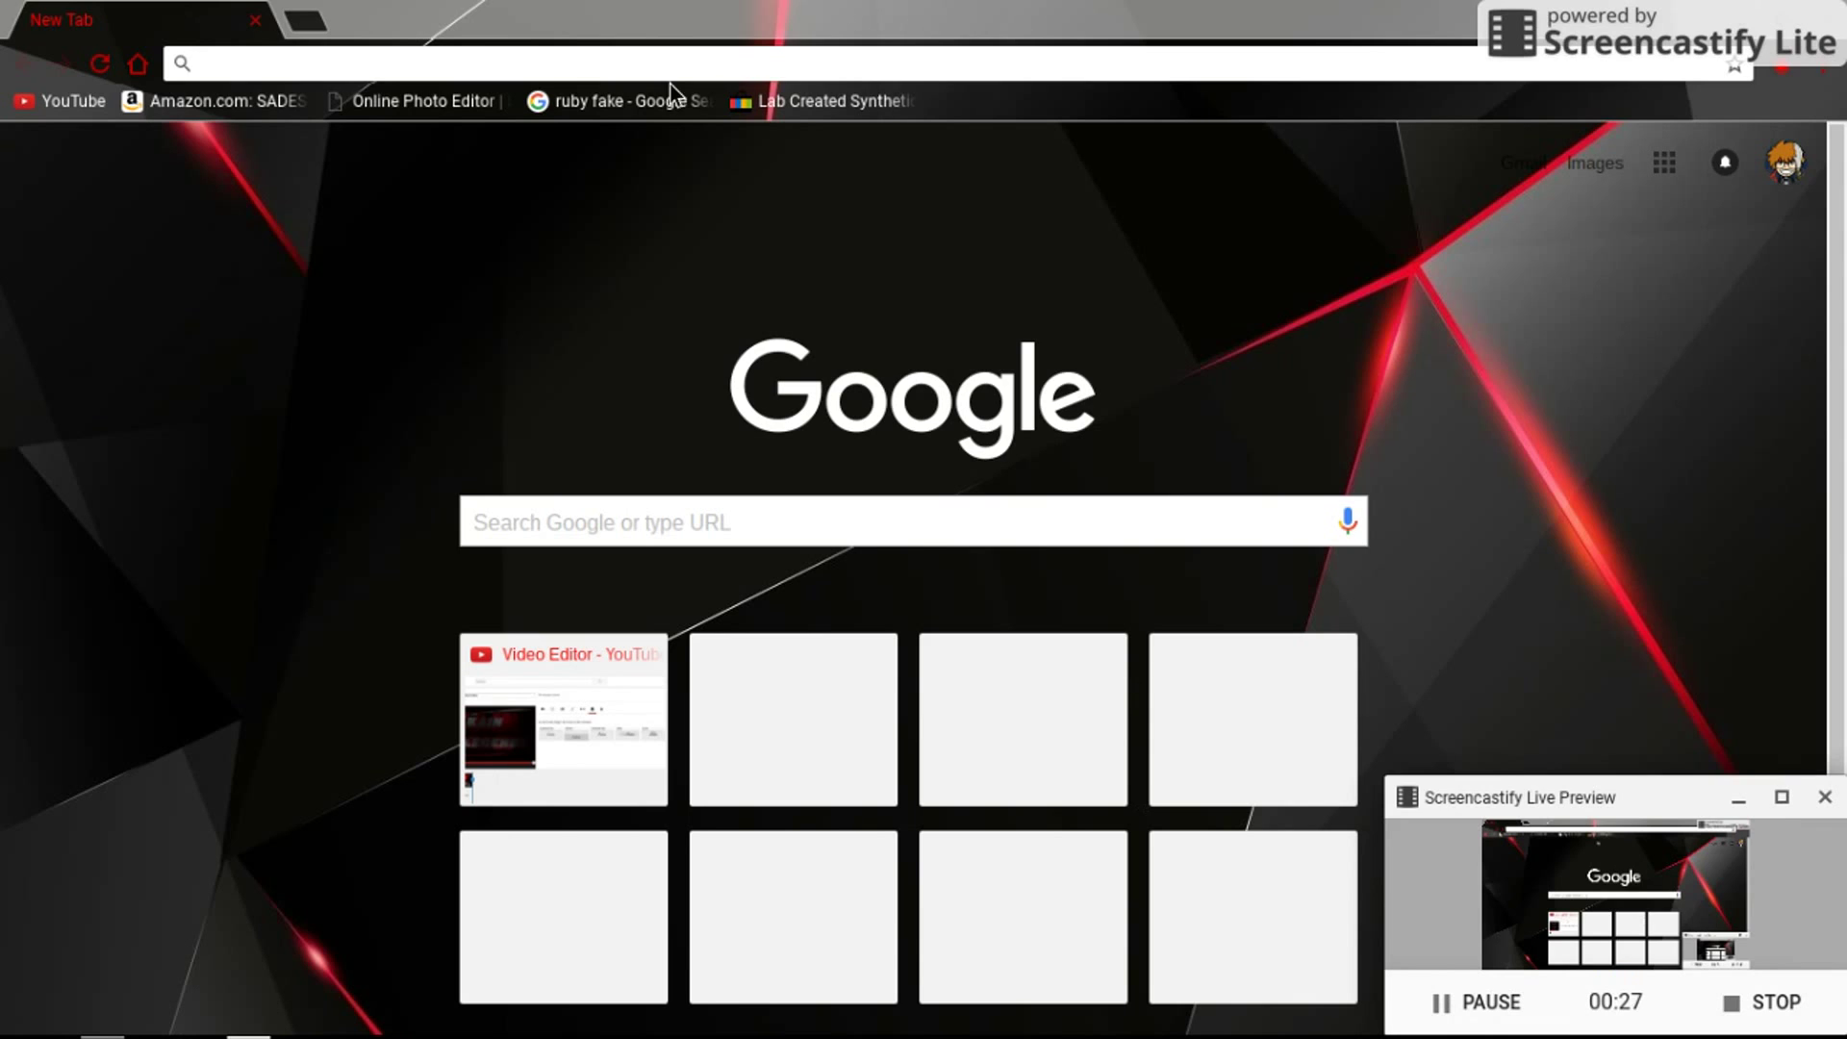
- Go to pixlr.com and scroll the homepage to reach Pixlr Editor
{"action": "left_click", "coordinate": [545, 65]}
{"action": "type", "text": "pixlr."}
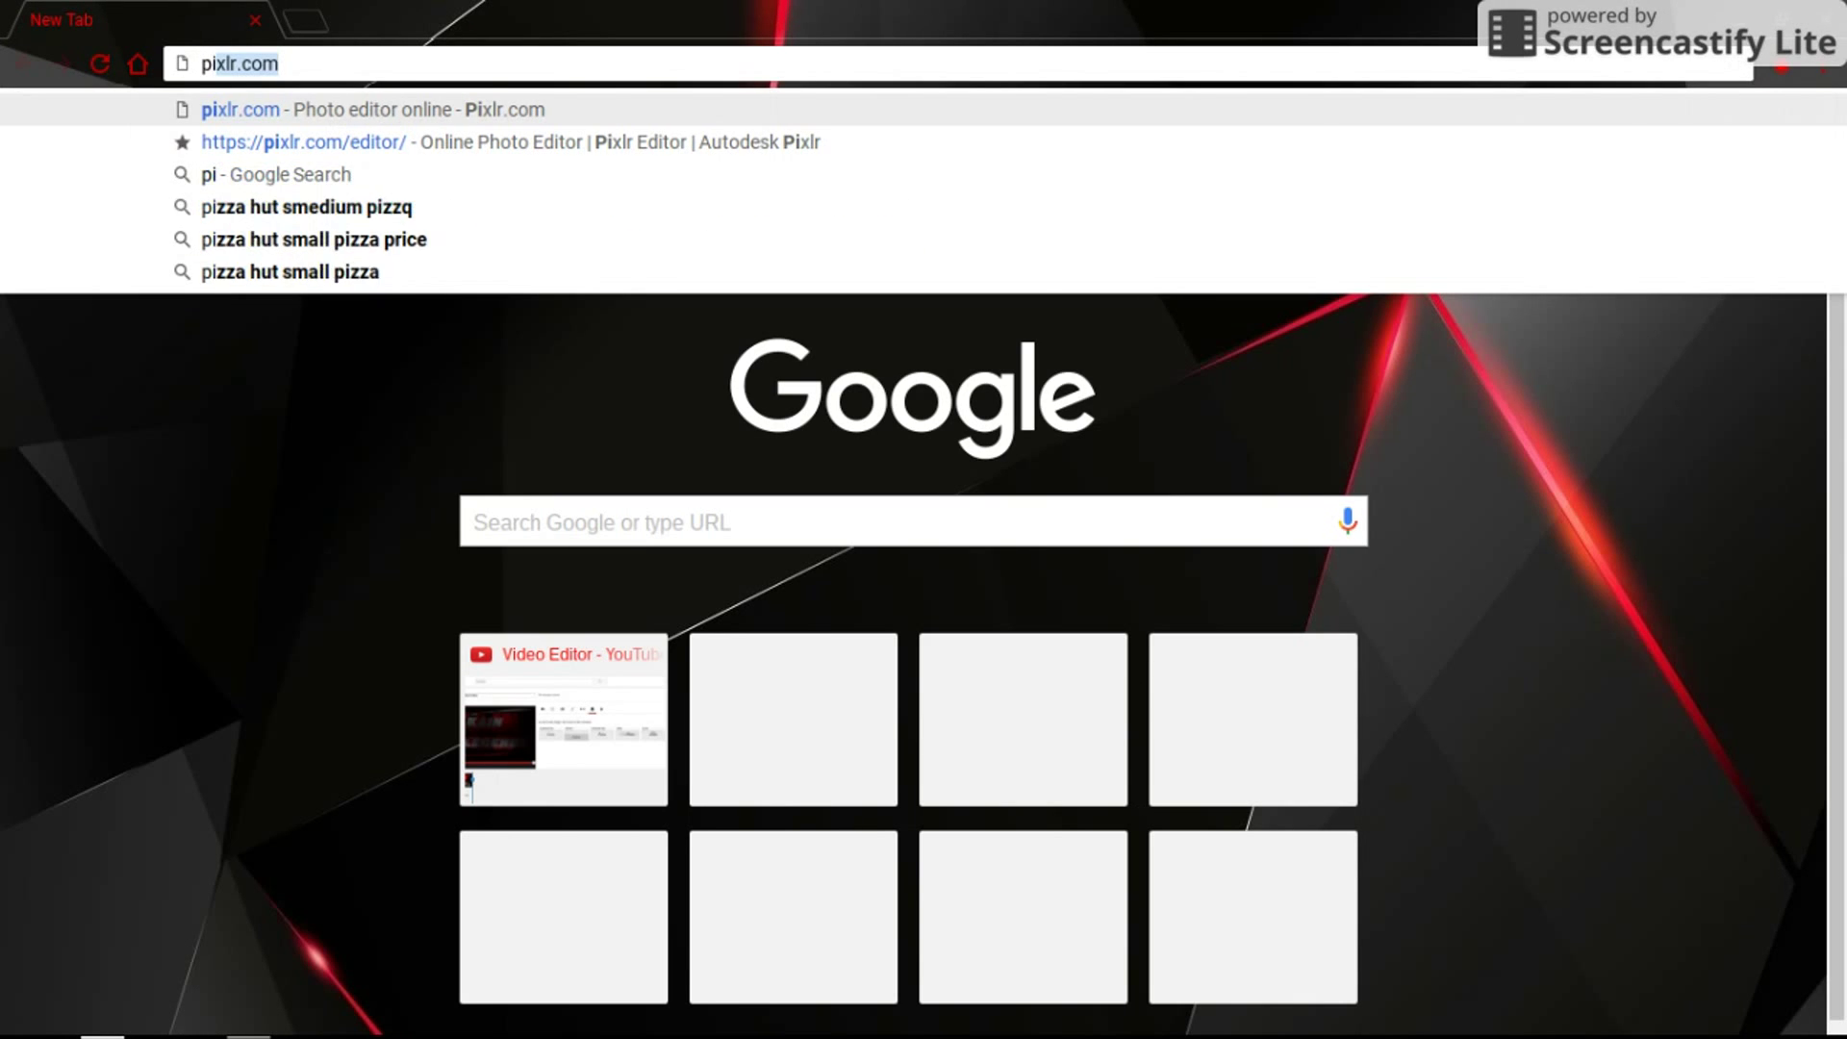
{"action": "type", "text": "com"}
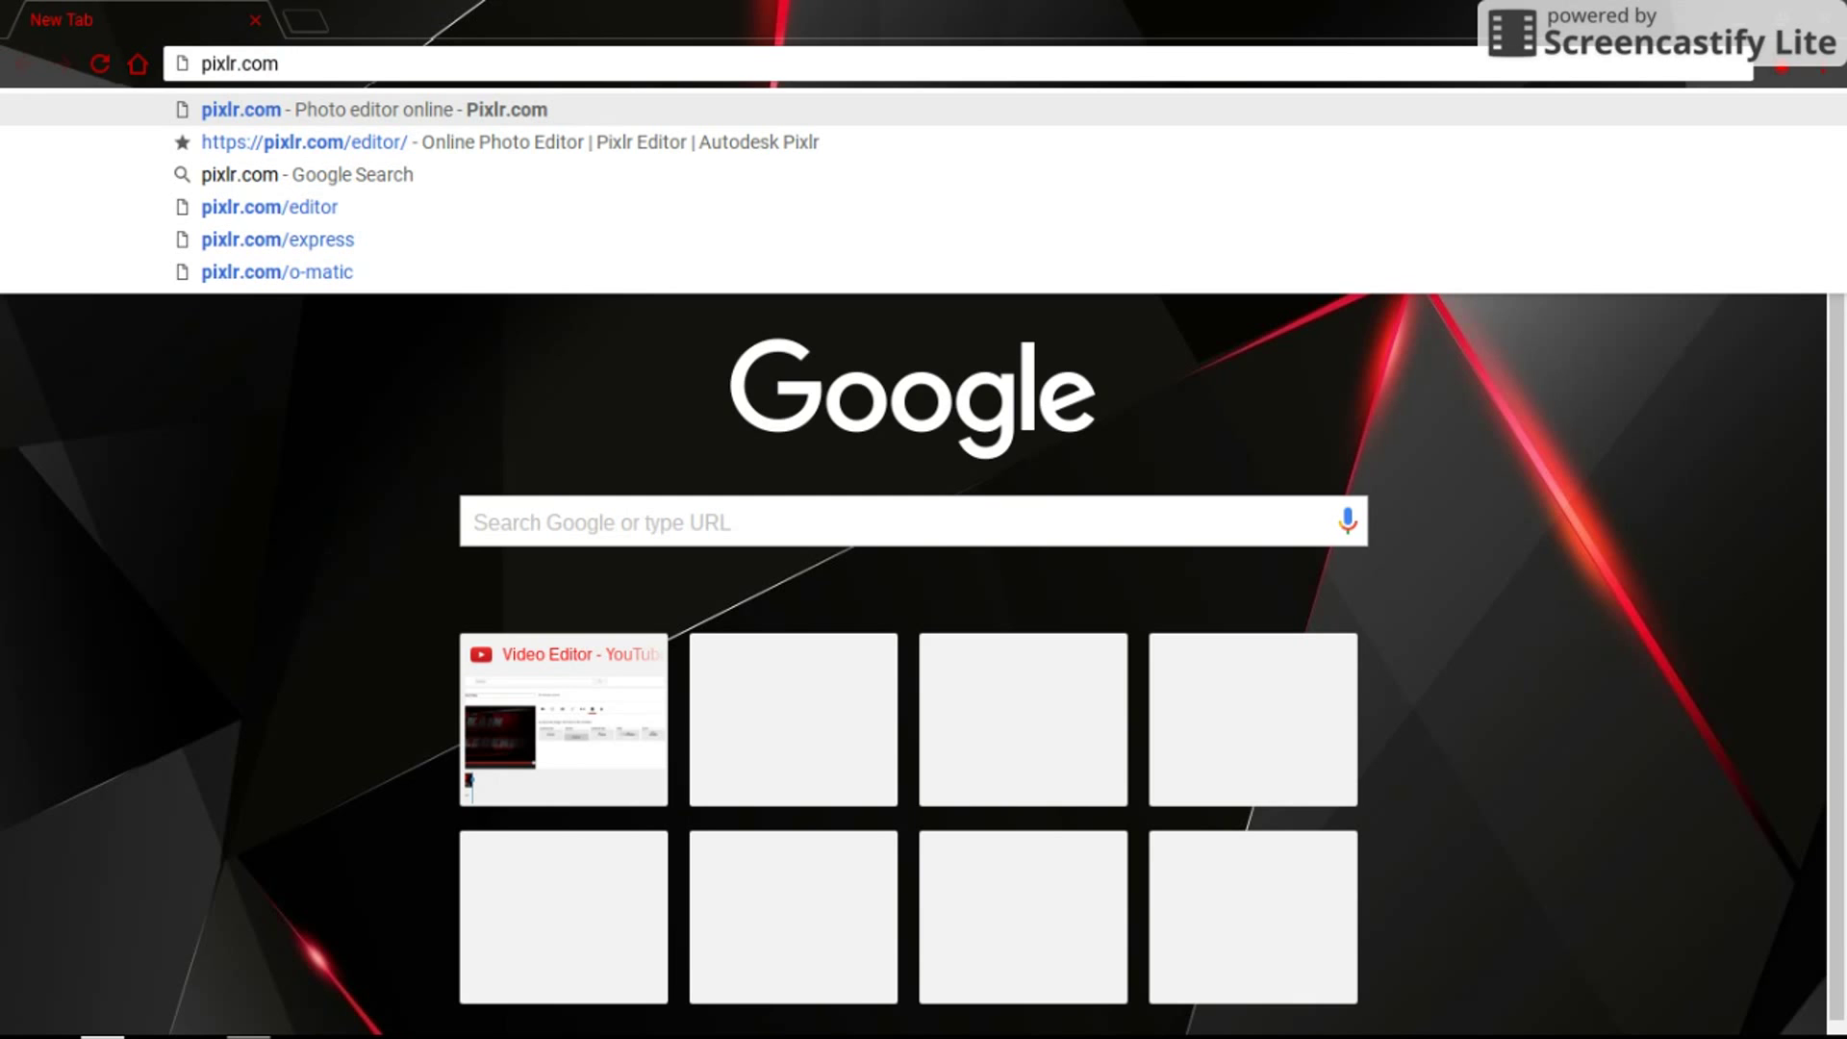
{"action": "key", "text": "Return"}
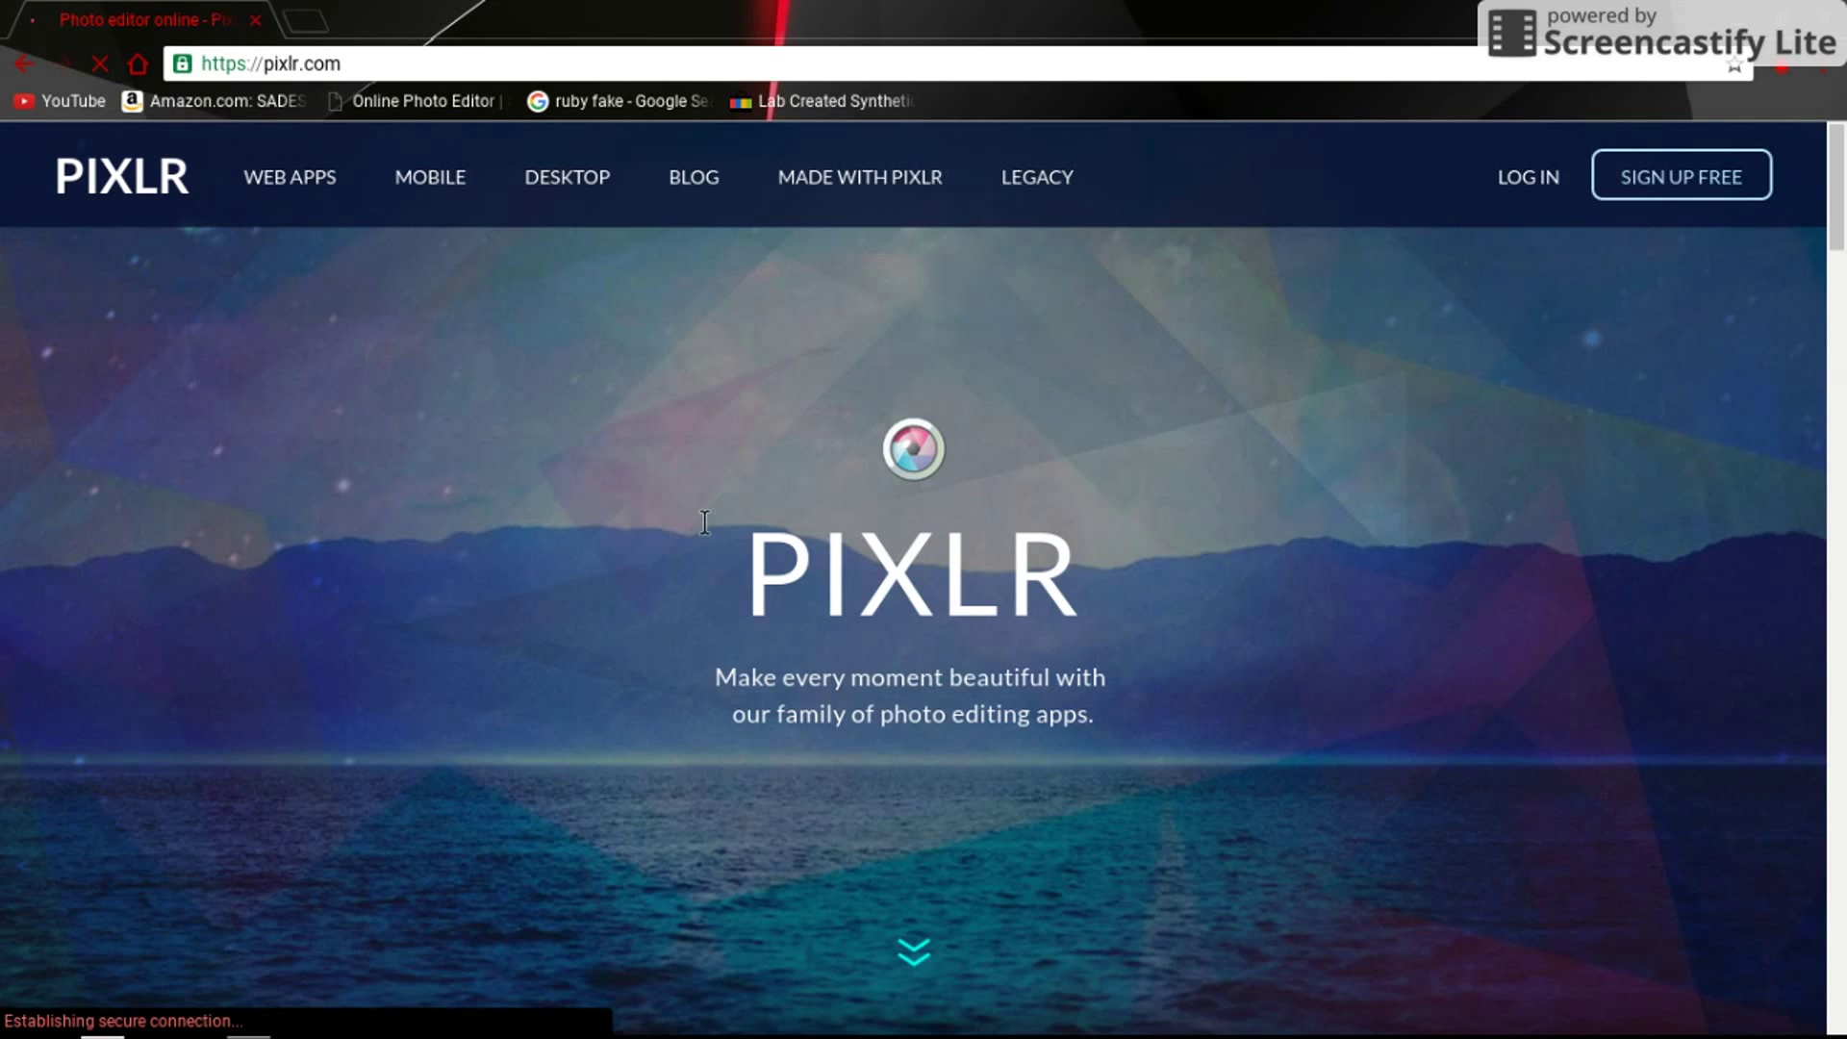
{"action": "scroll", "coordinate": [458, 631], "scroll_direction": "down", "scroll_amount": 5}
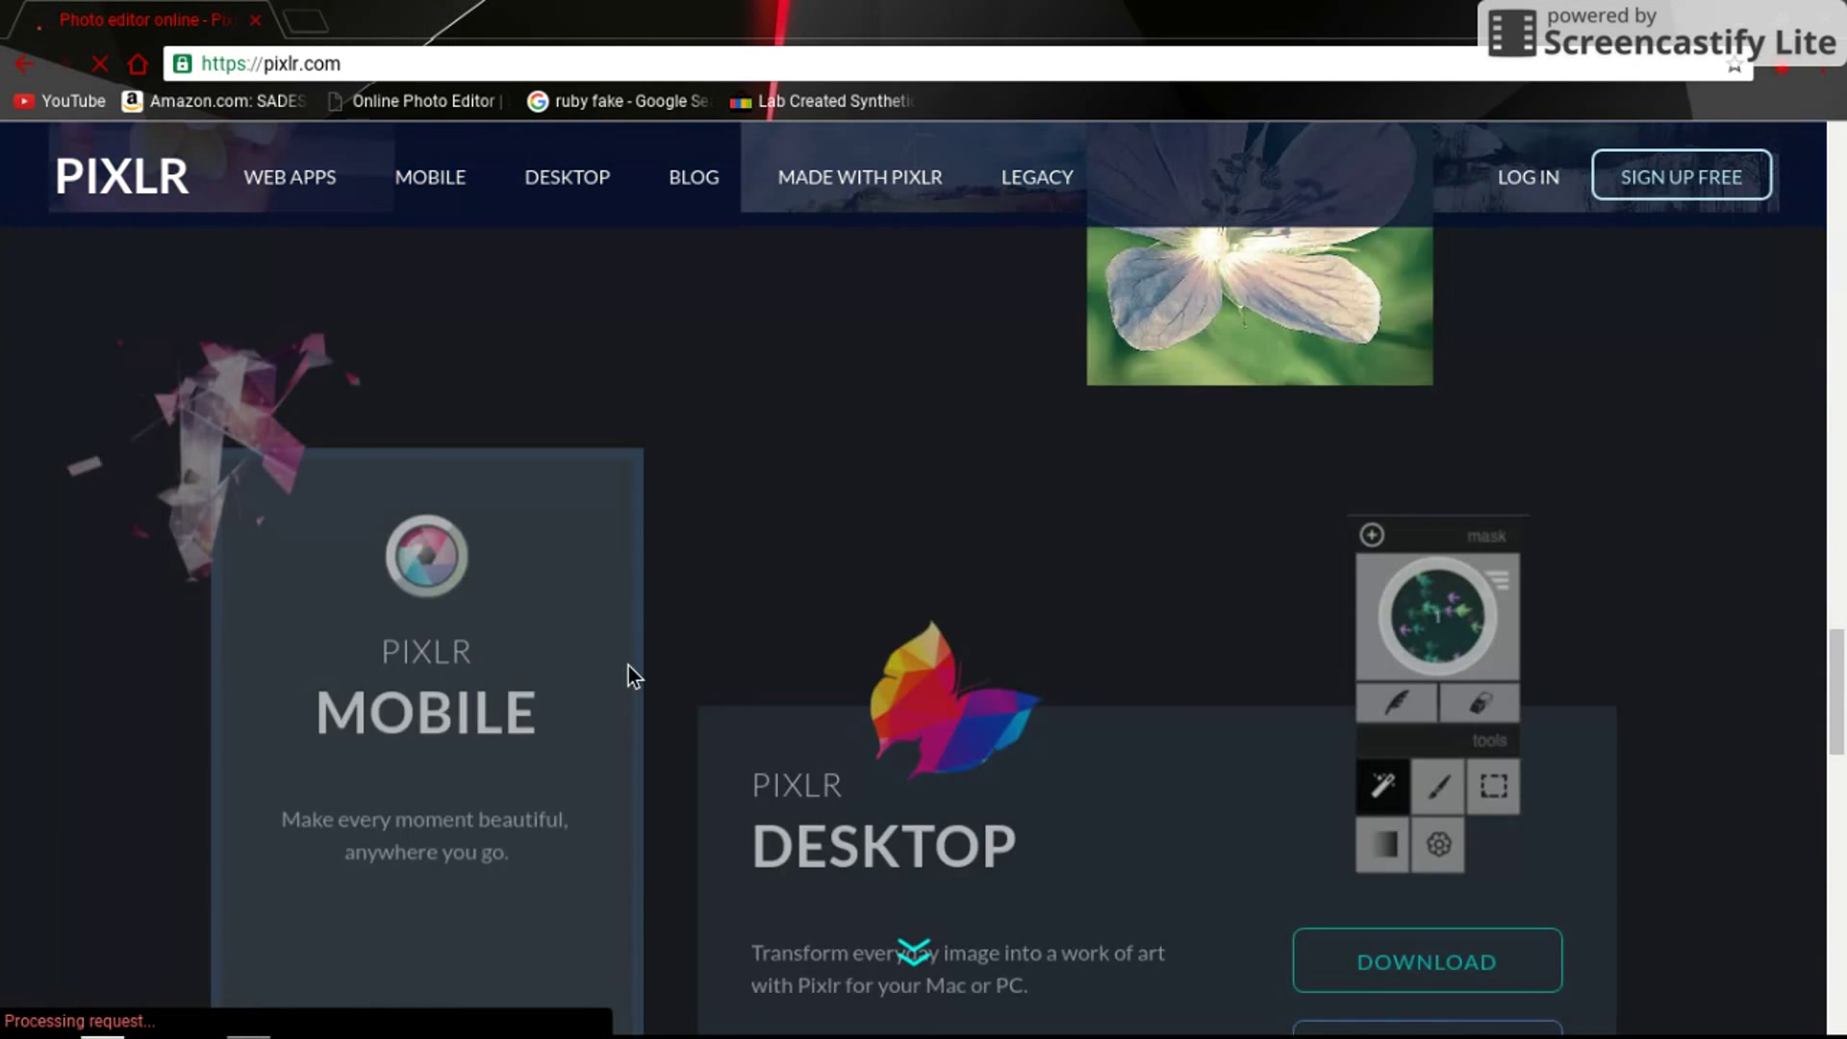
{"action": "scroll", "coordinate": [628, 666], "scroll_direction": "up", "scroll_amount": 5}
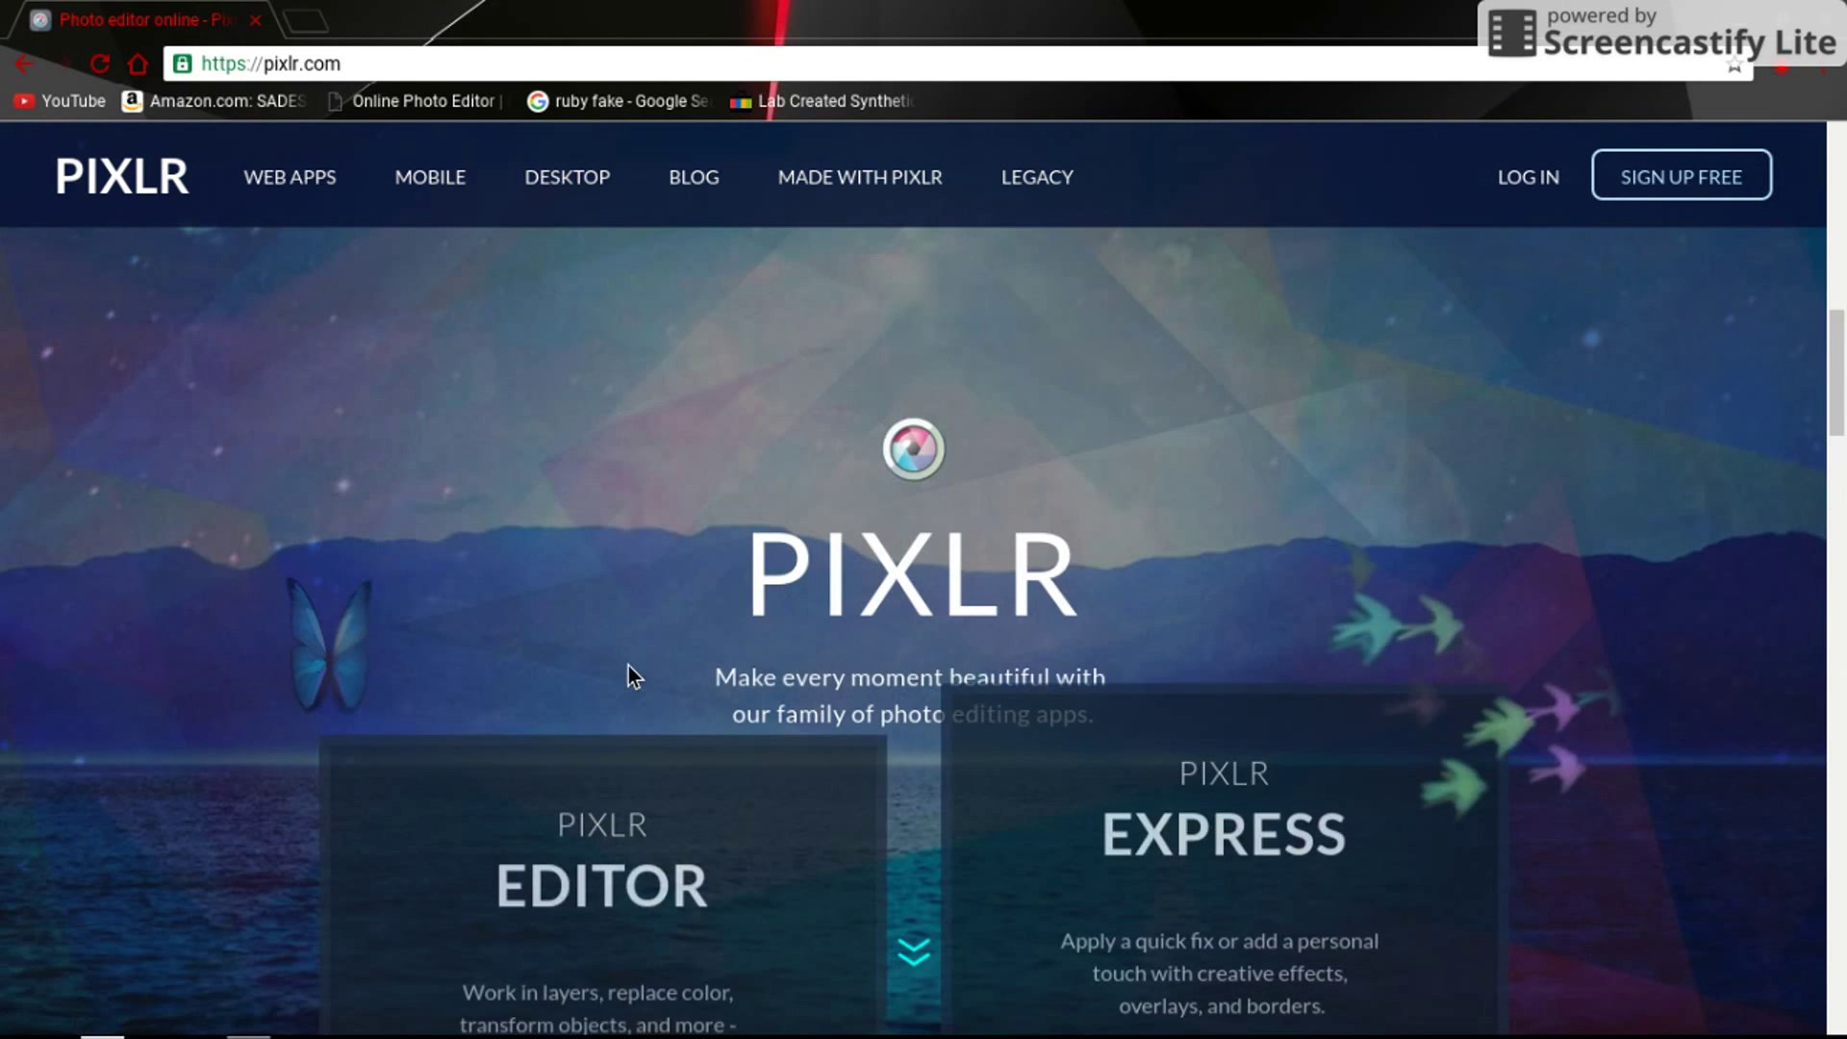
{"action": "scroll", "coordinate": [627, 665], "scroll_direction": "down", "scroll_amount": 1}
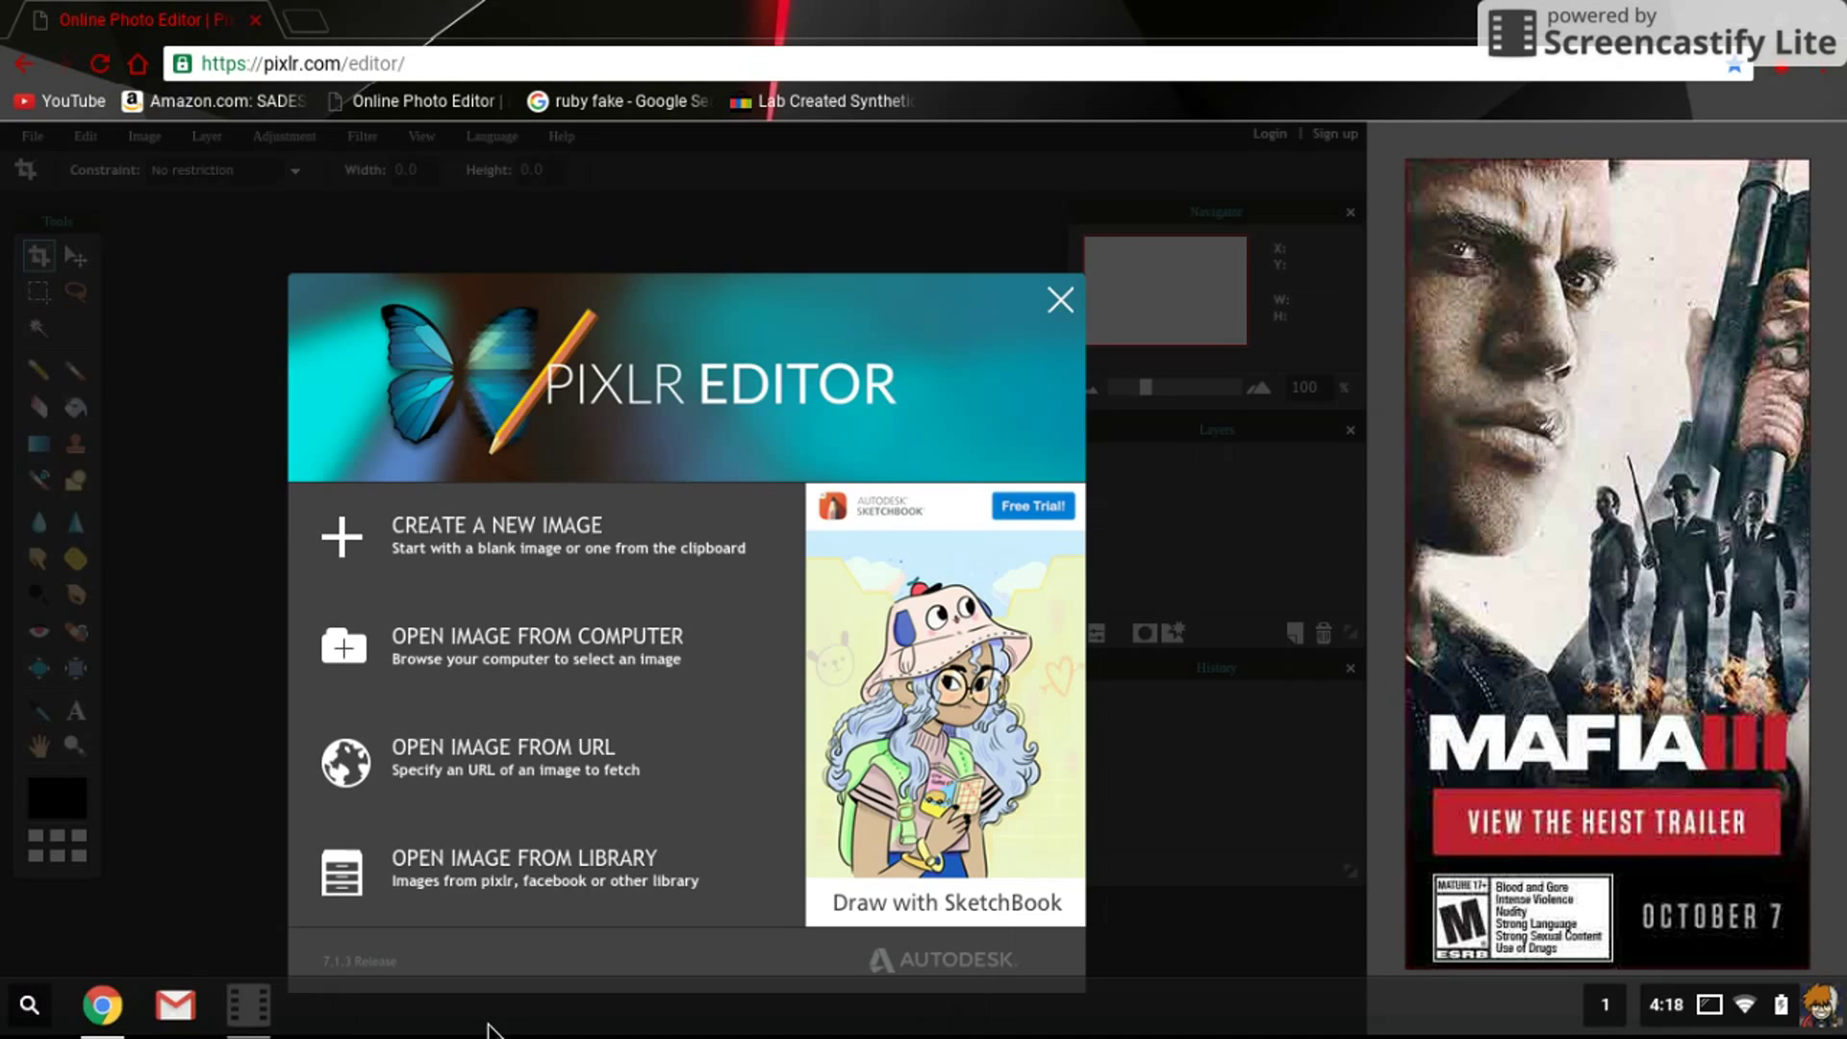
- Create a new transparent image, 1280 px wide by 720 px high
{"action": "left_click", "coordinate": [635, 570]}
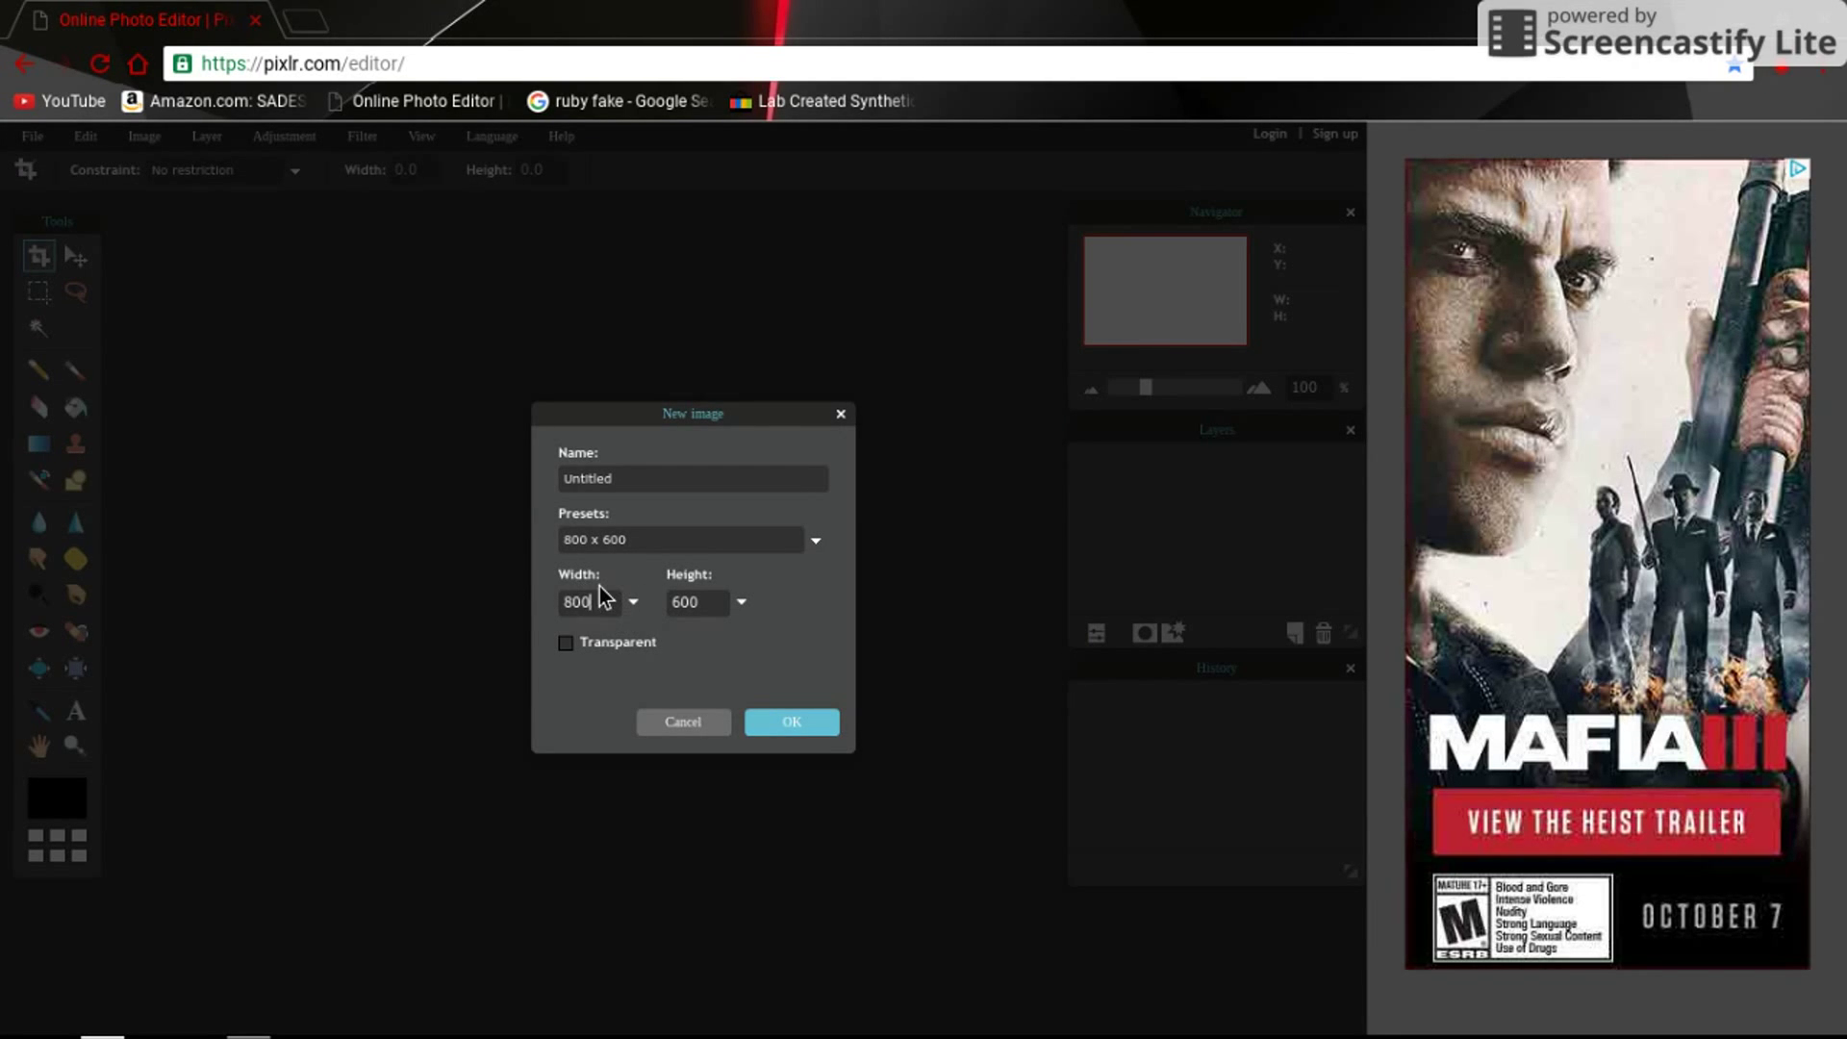
{"action": "left_click", "coordinate": [599, 589]}
{"action": "key", "text": "BackSpace"}
{"action": "key", "text": "BackSpace"}
{"action": "key", "text": "BackSpace"}
{"action": "type", "text": "1280"}
{"action": "left_click", "coordinate": [719, 619]}
{"action": "key", "text": "BackSpace"}
{"action": "key", "text": "BackSpace"}
{"action": "key", "text": "BackSpace"}
{"action": "type", "text": "720"}
{"action": "left_click", "coordinate": [597, 651]}
{"action": "left_click", "coordinate": [791, 724]}
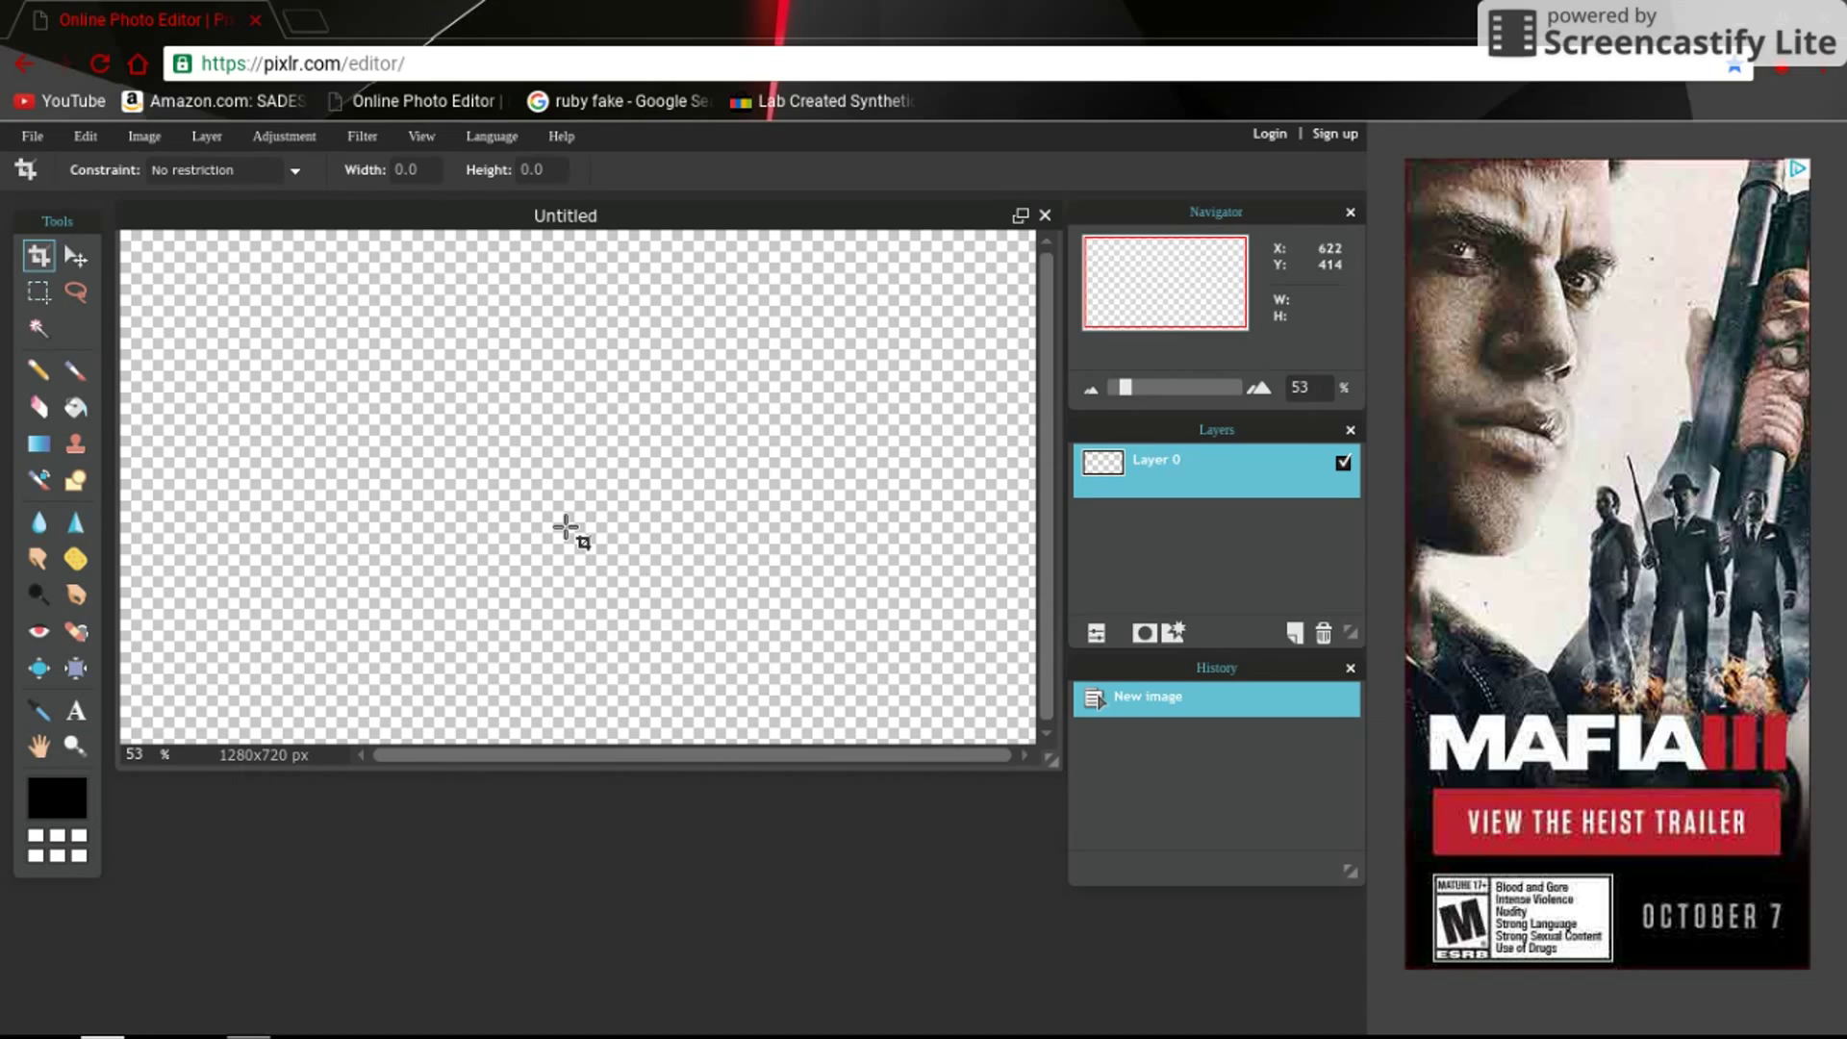
- In a new tab, search 'sunbyrst backround 1280' and preview the cyan sunburst image
{"action": "left_click", "coordinate": [308, 23]}
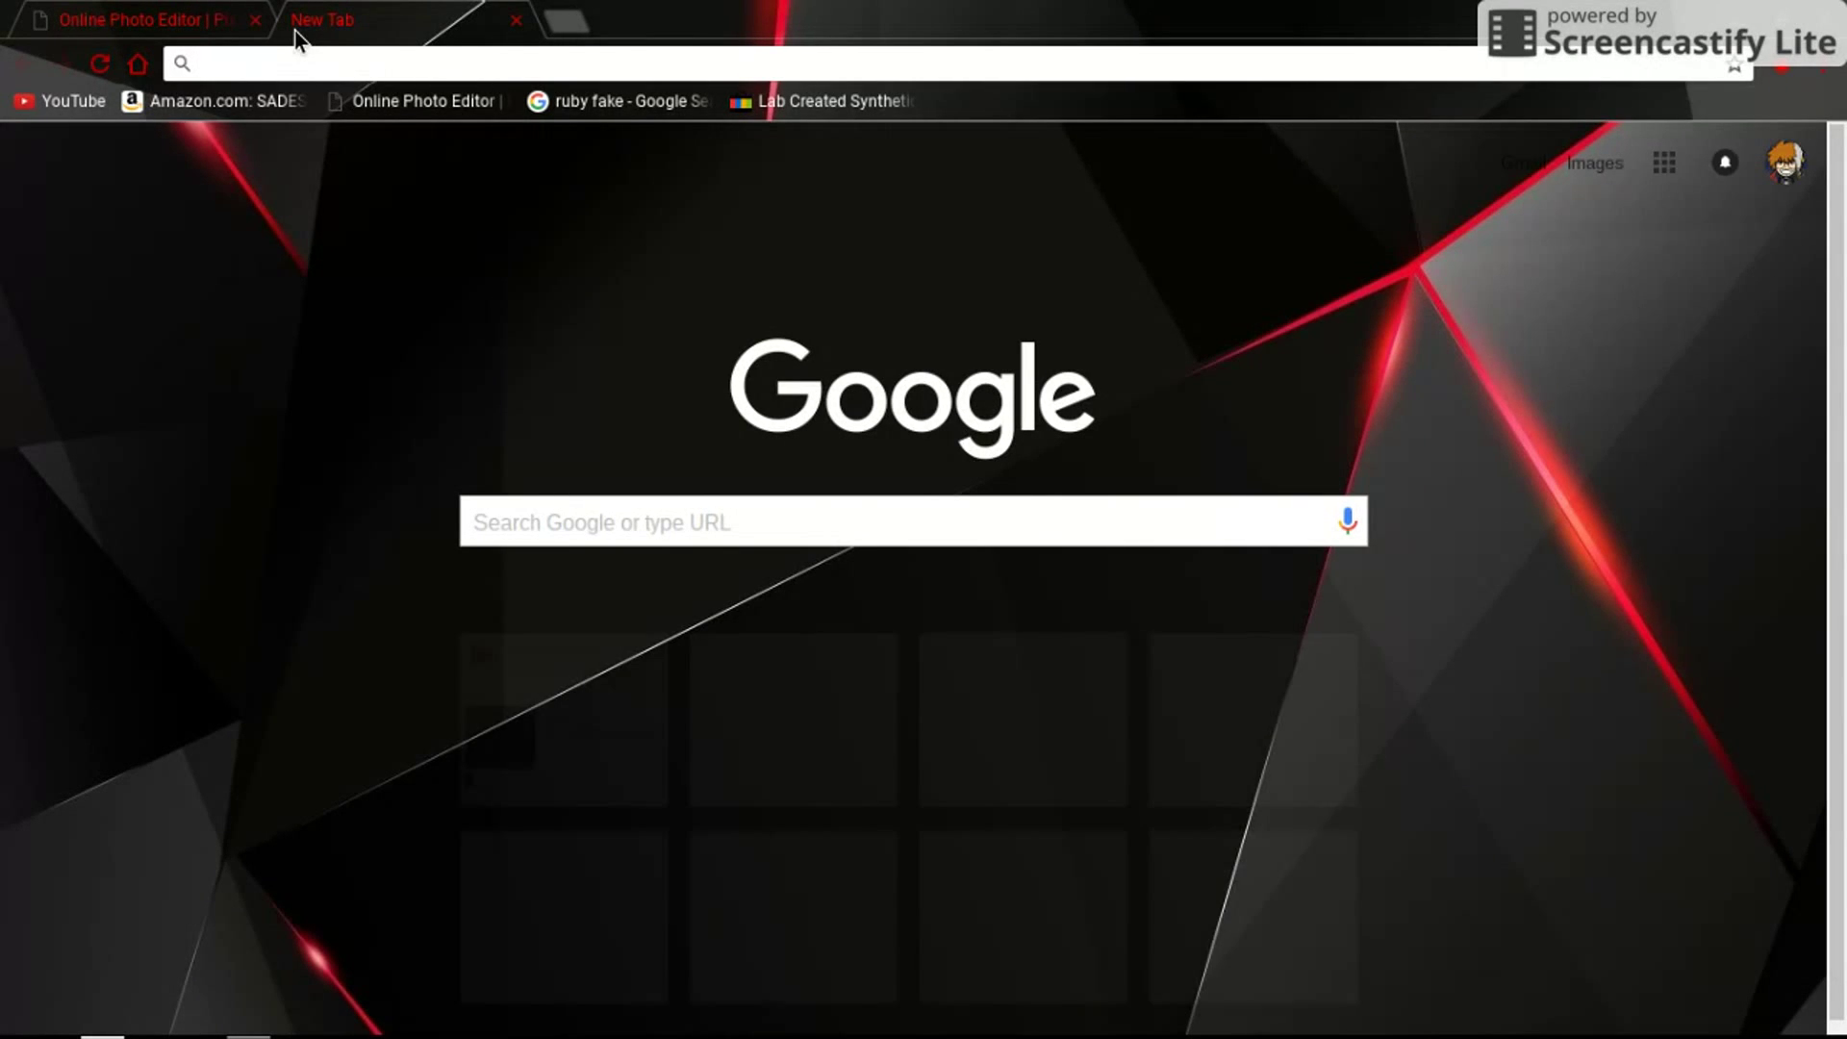
{"action": "type", "text": "sunby"}
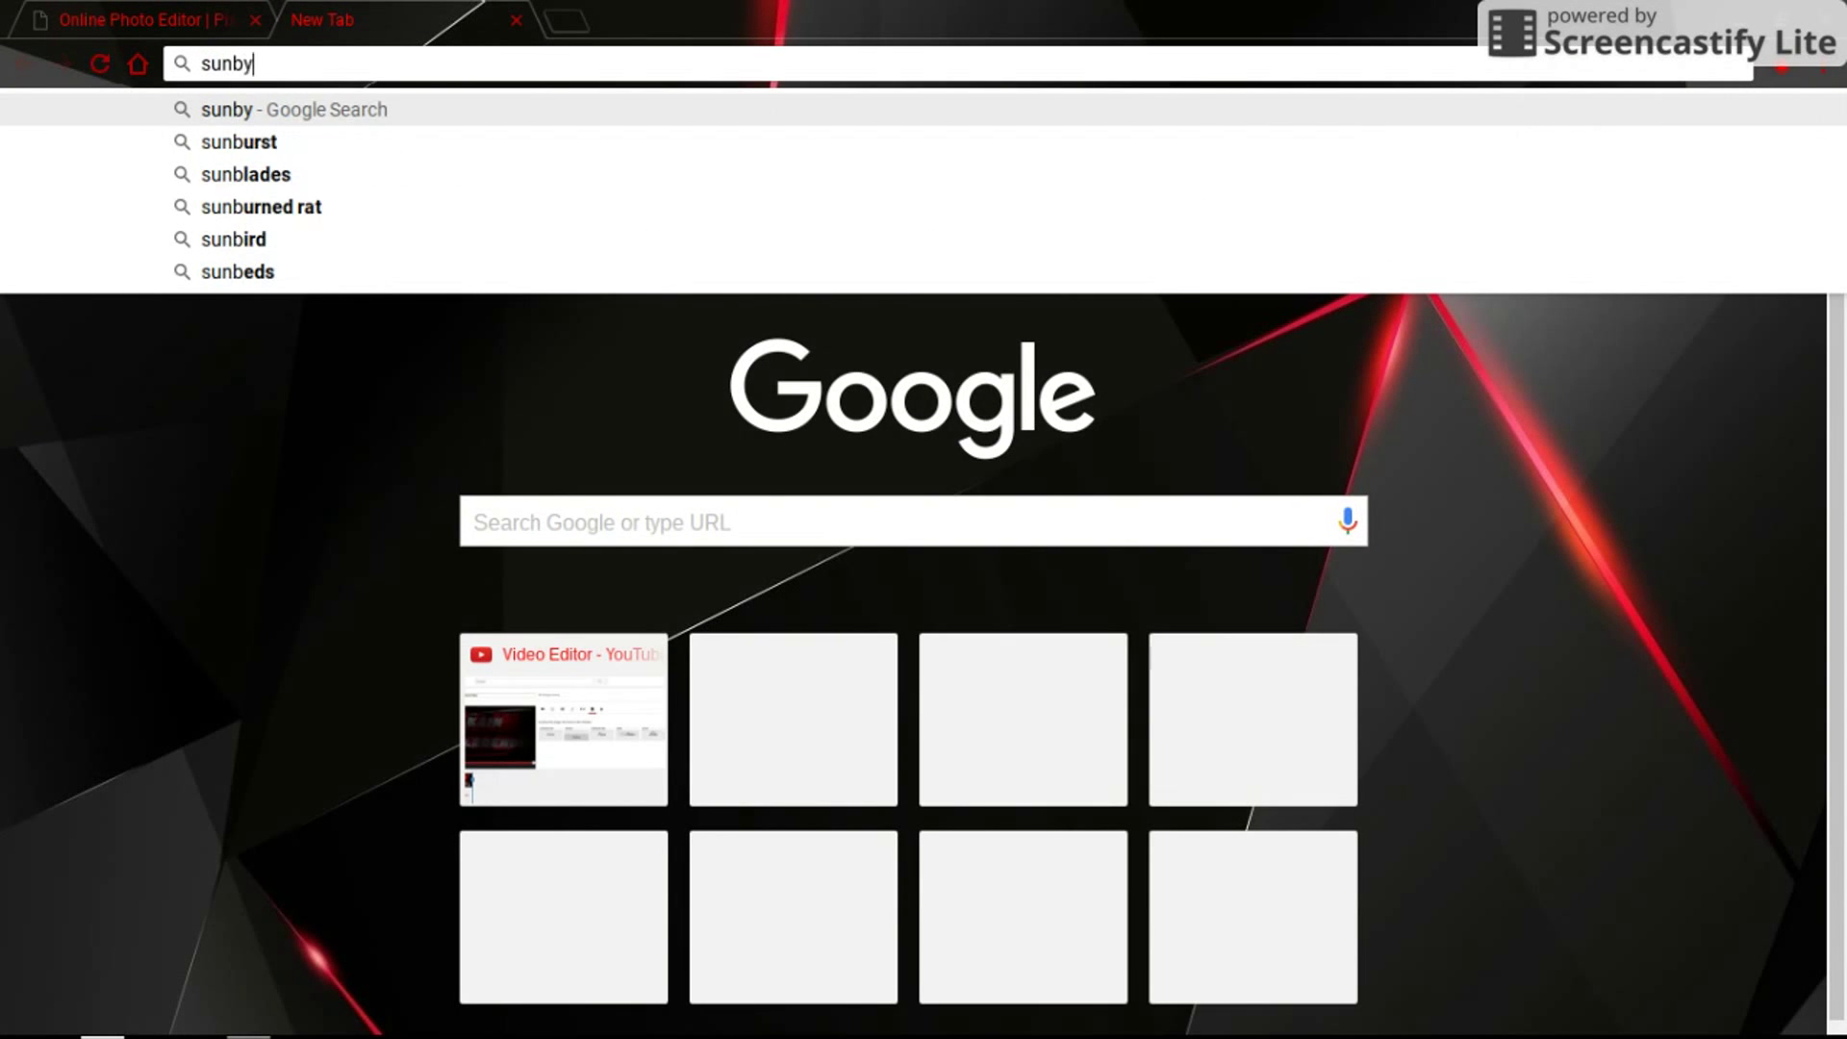
{"action": "type", "text": "rst ba"}
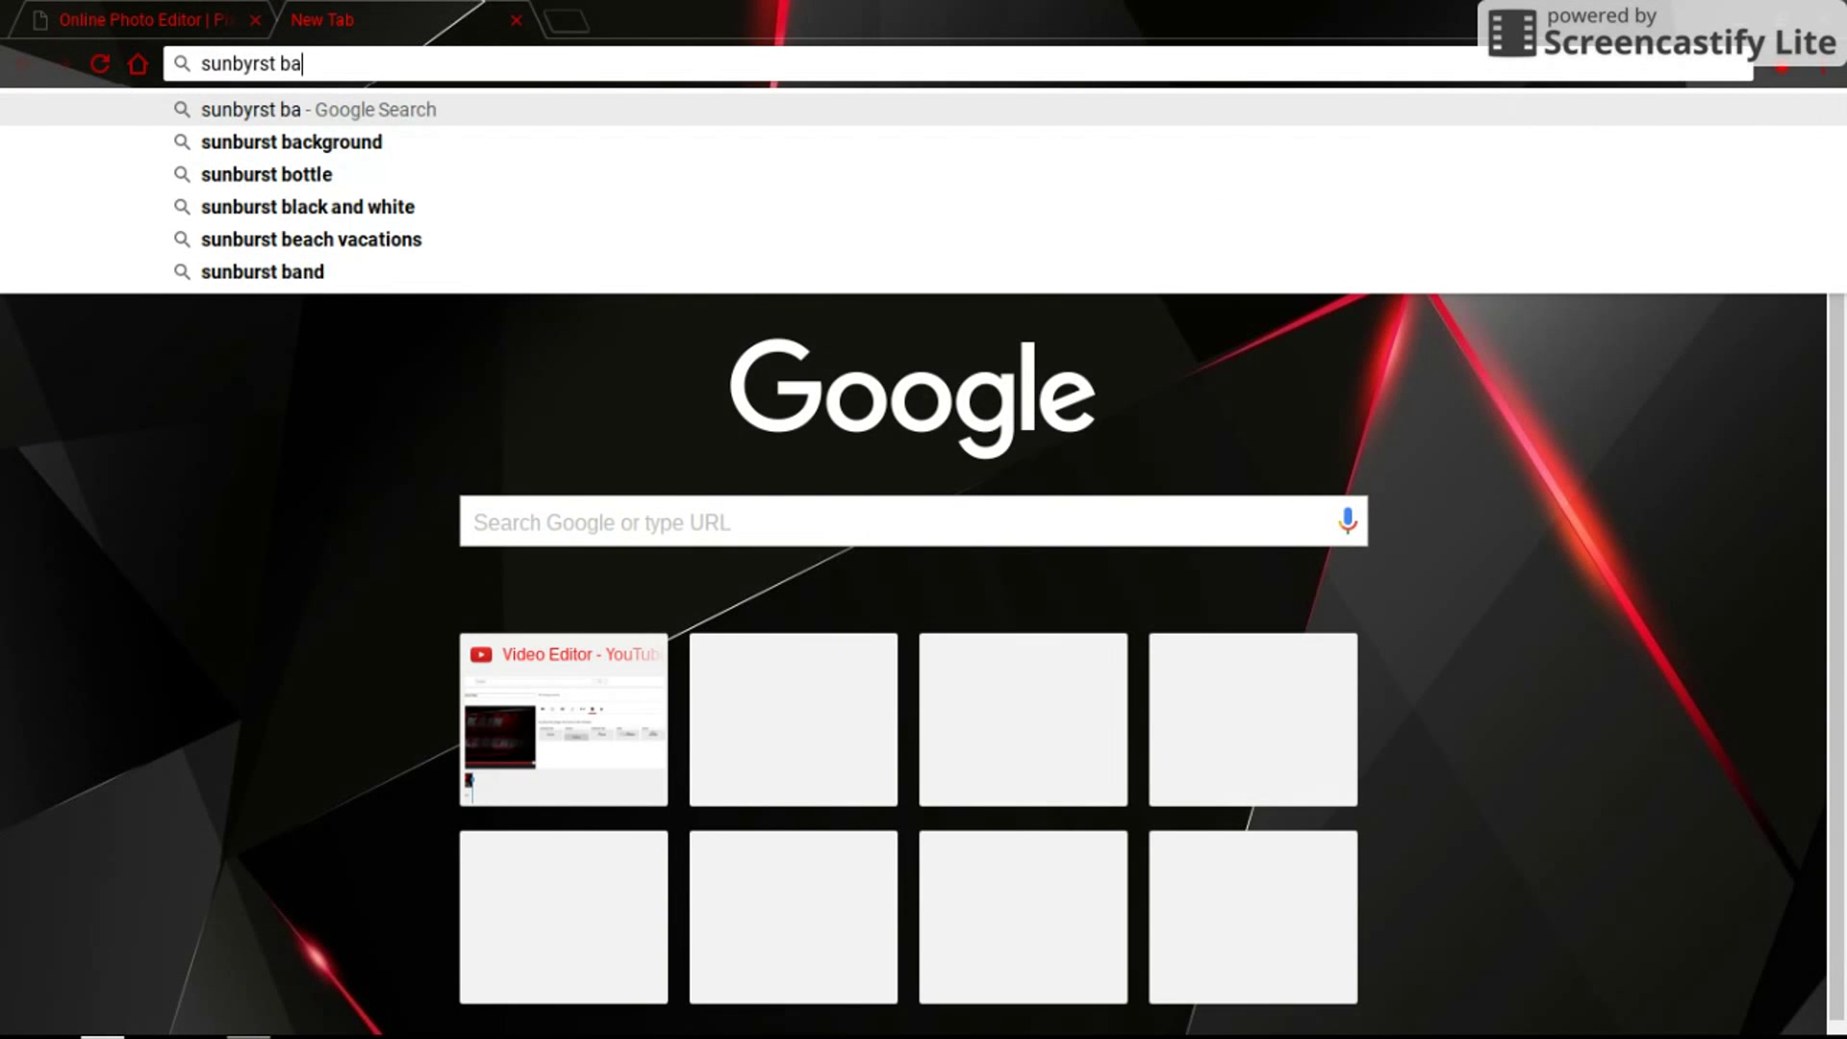
{"action": "type", "text": "ckroun"}
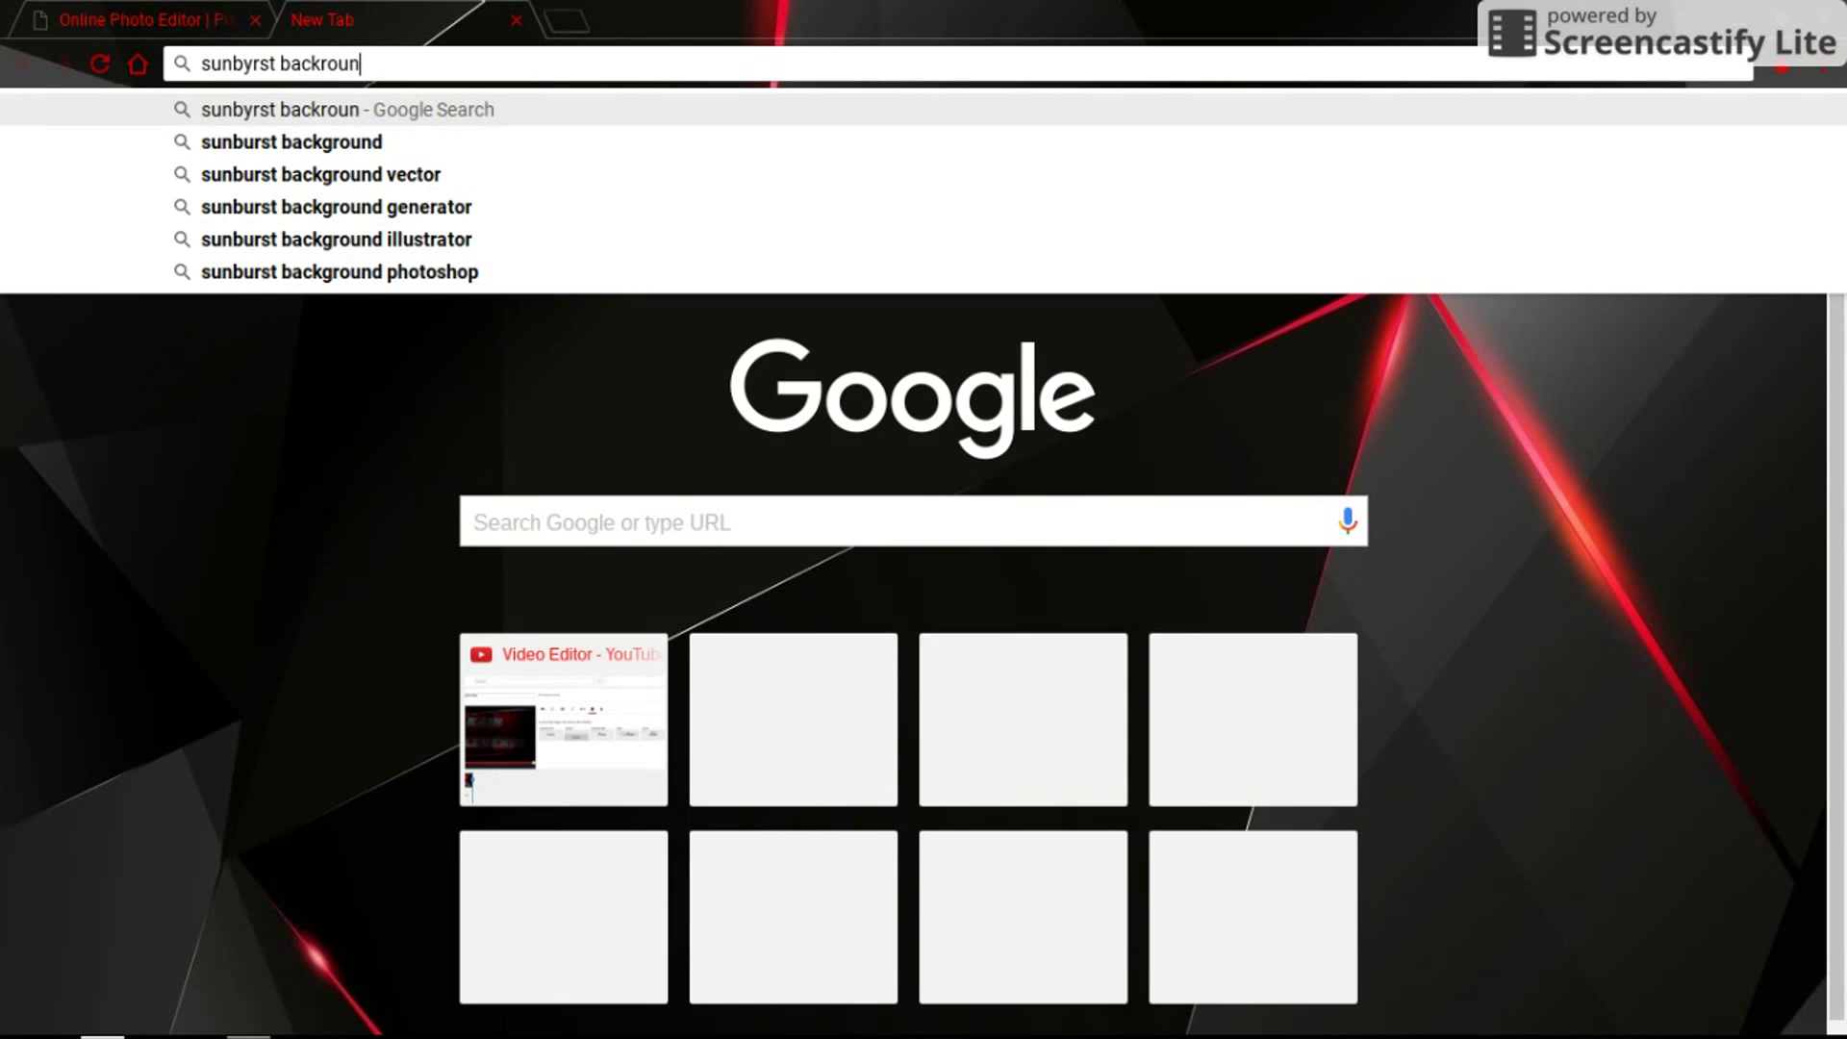
{"action": "type", "text": "d 1280x720&oq="}
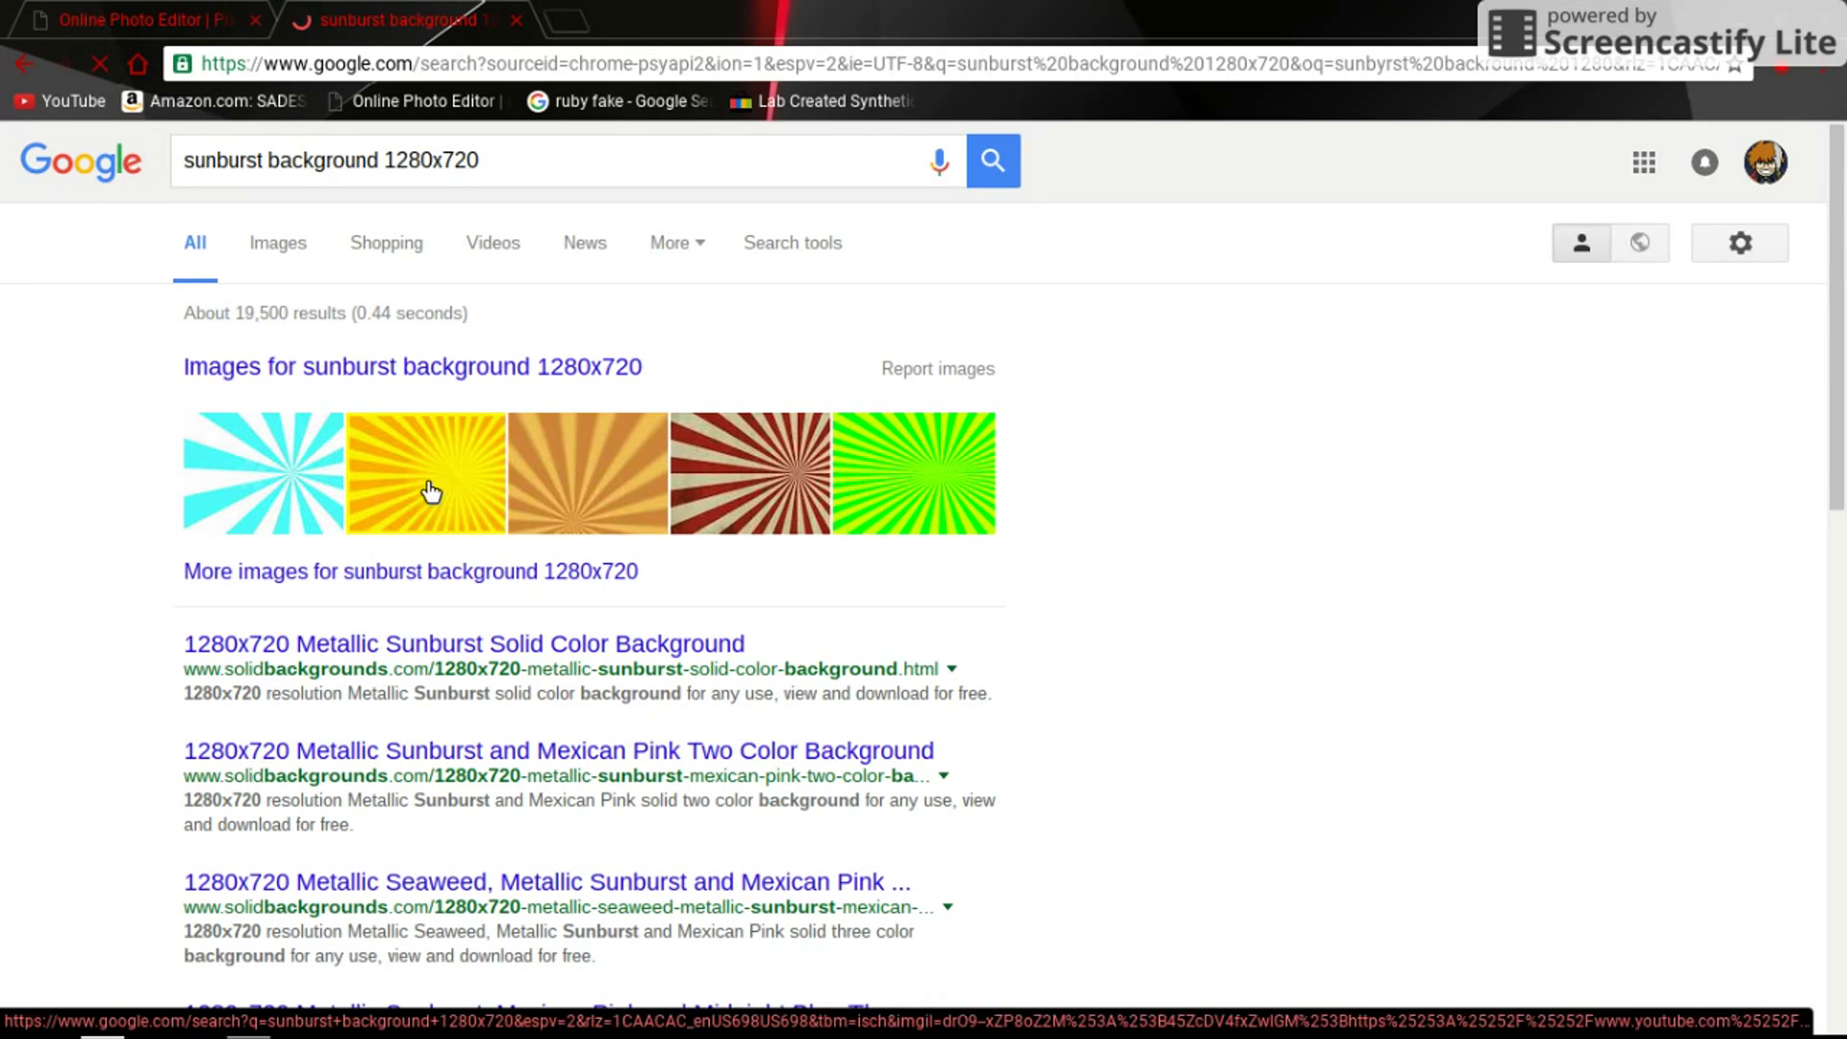
{"action": "left_click", "coordinate": [290, 474]}
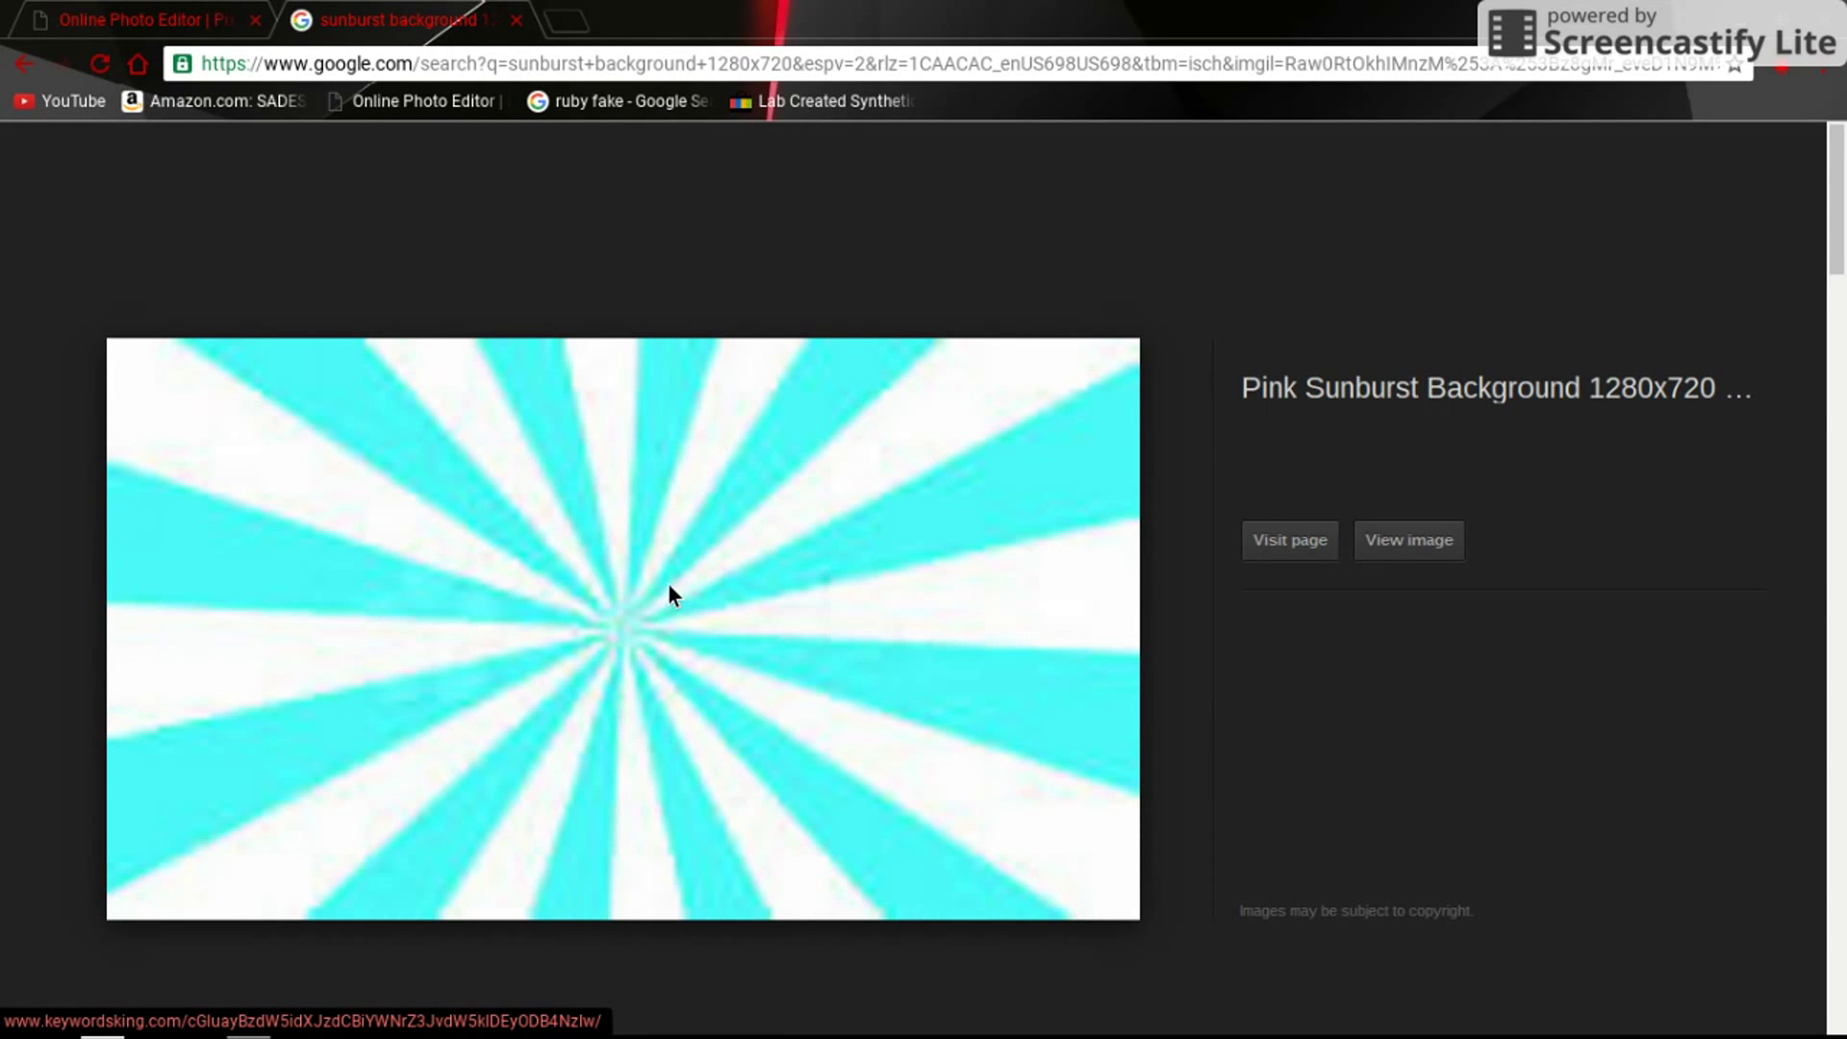
{"action": "left_click", "coordinate": [670, 587]}
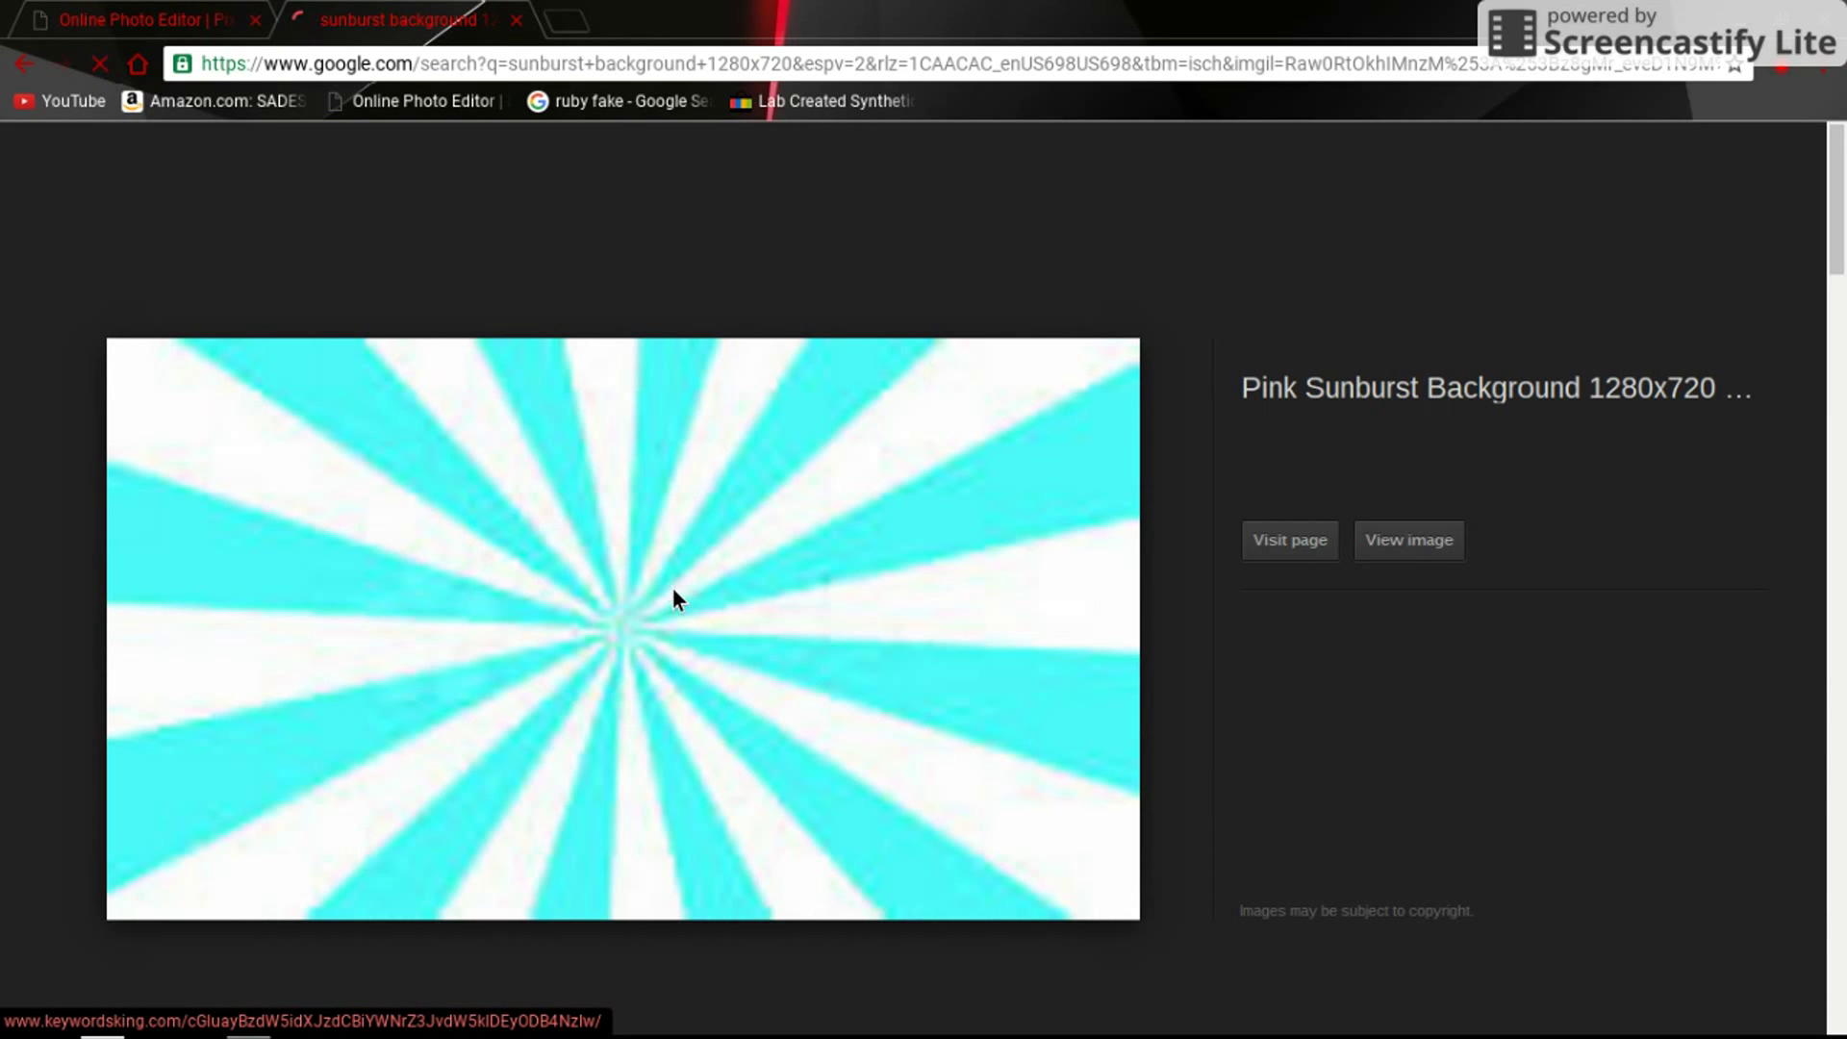
{"action": "left_click", "coordinate": [660, 638]}
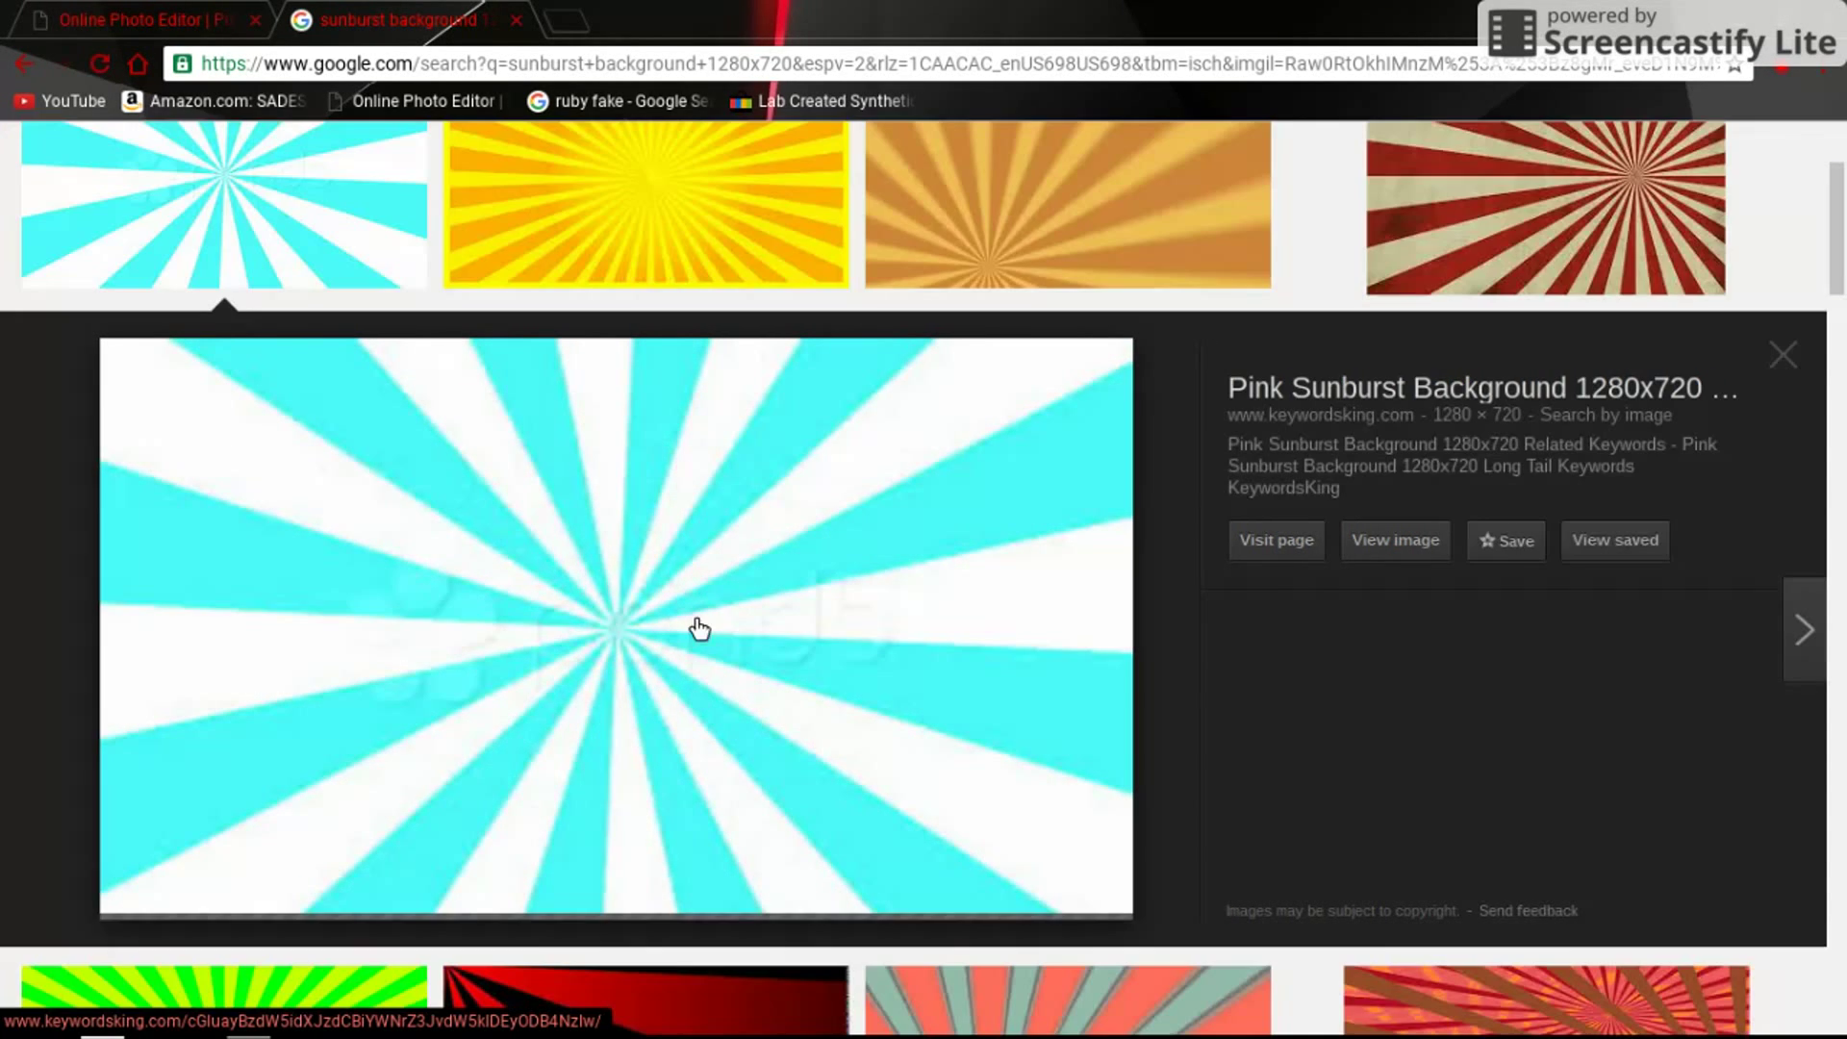
- Save the cyan sunburst image to Downloads as 000135935_prevstill.jpeg
{"action": "right_click", "coordinate": [660, 619]}
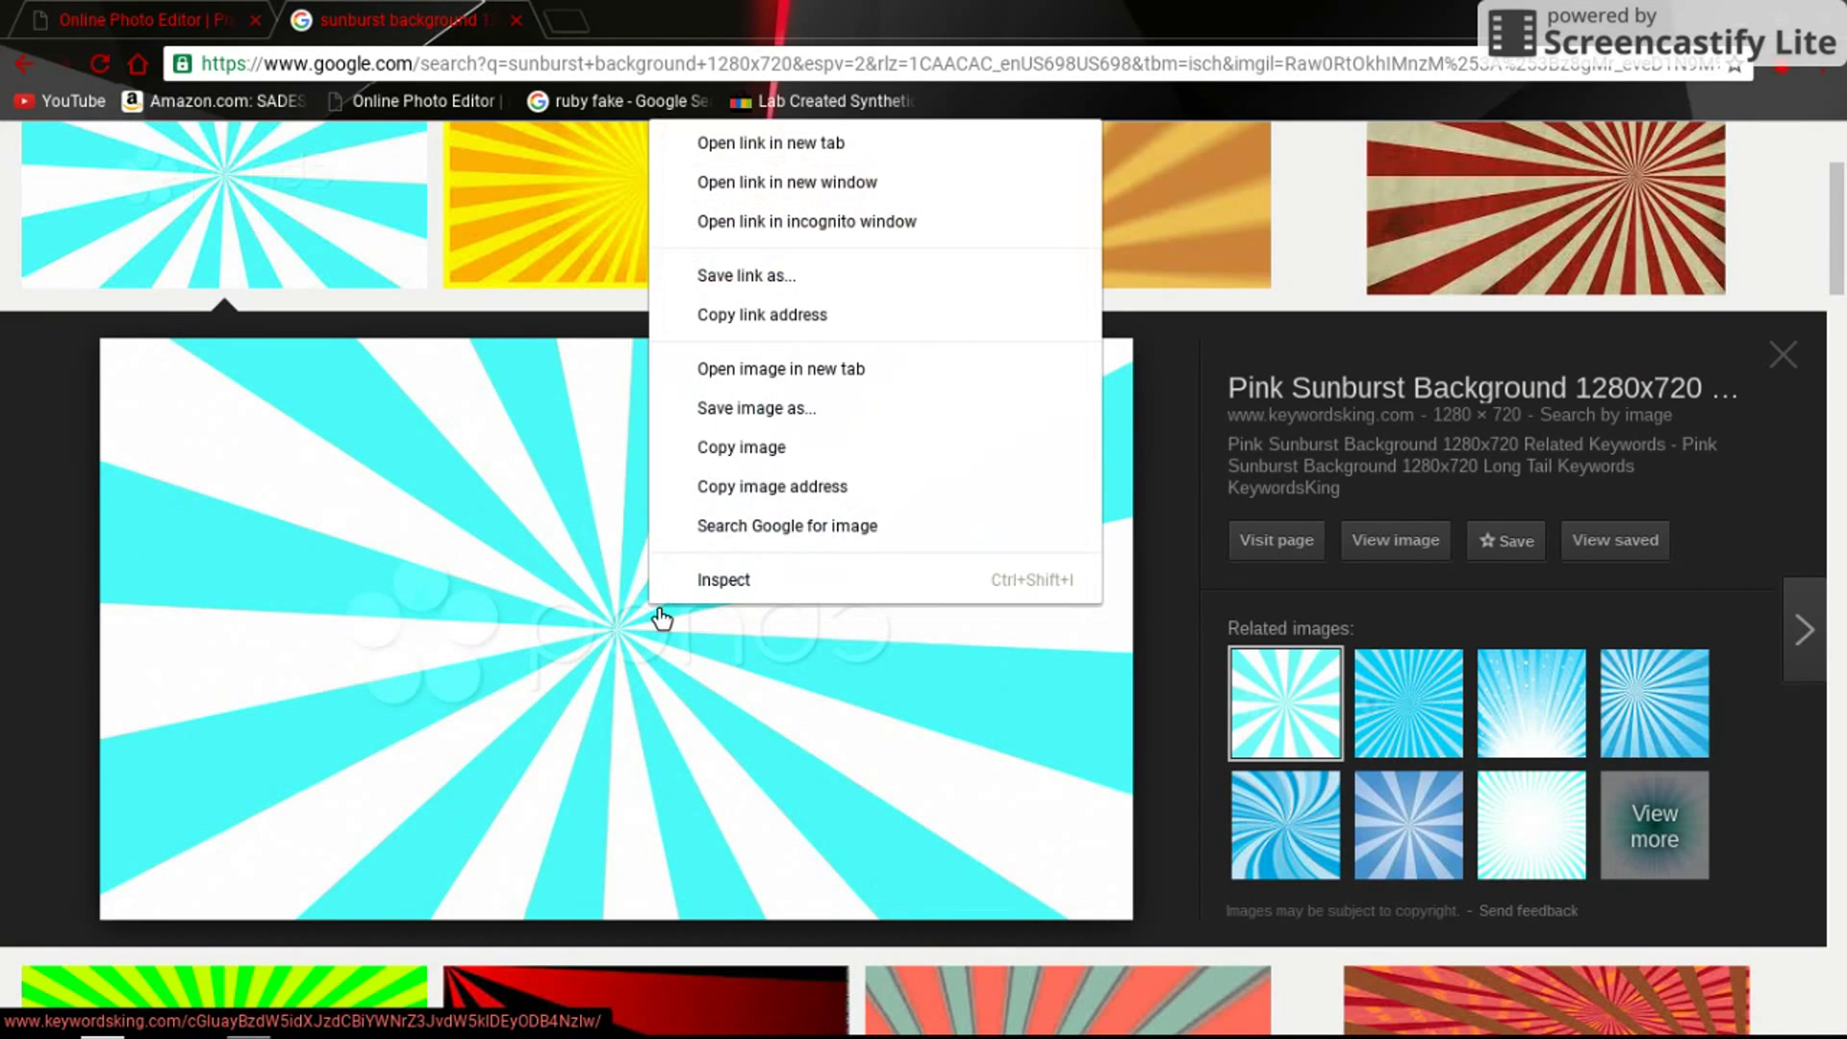
{"action": "left_click", "coordinate": [759, 413]}
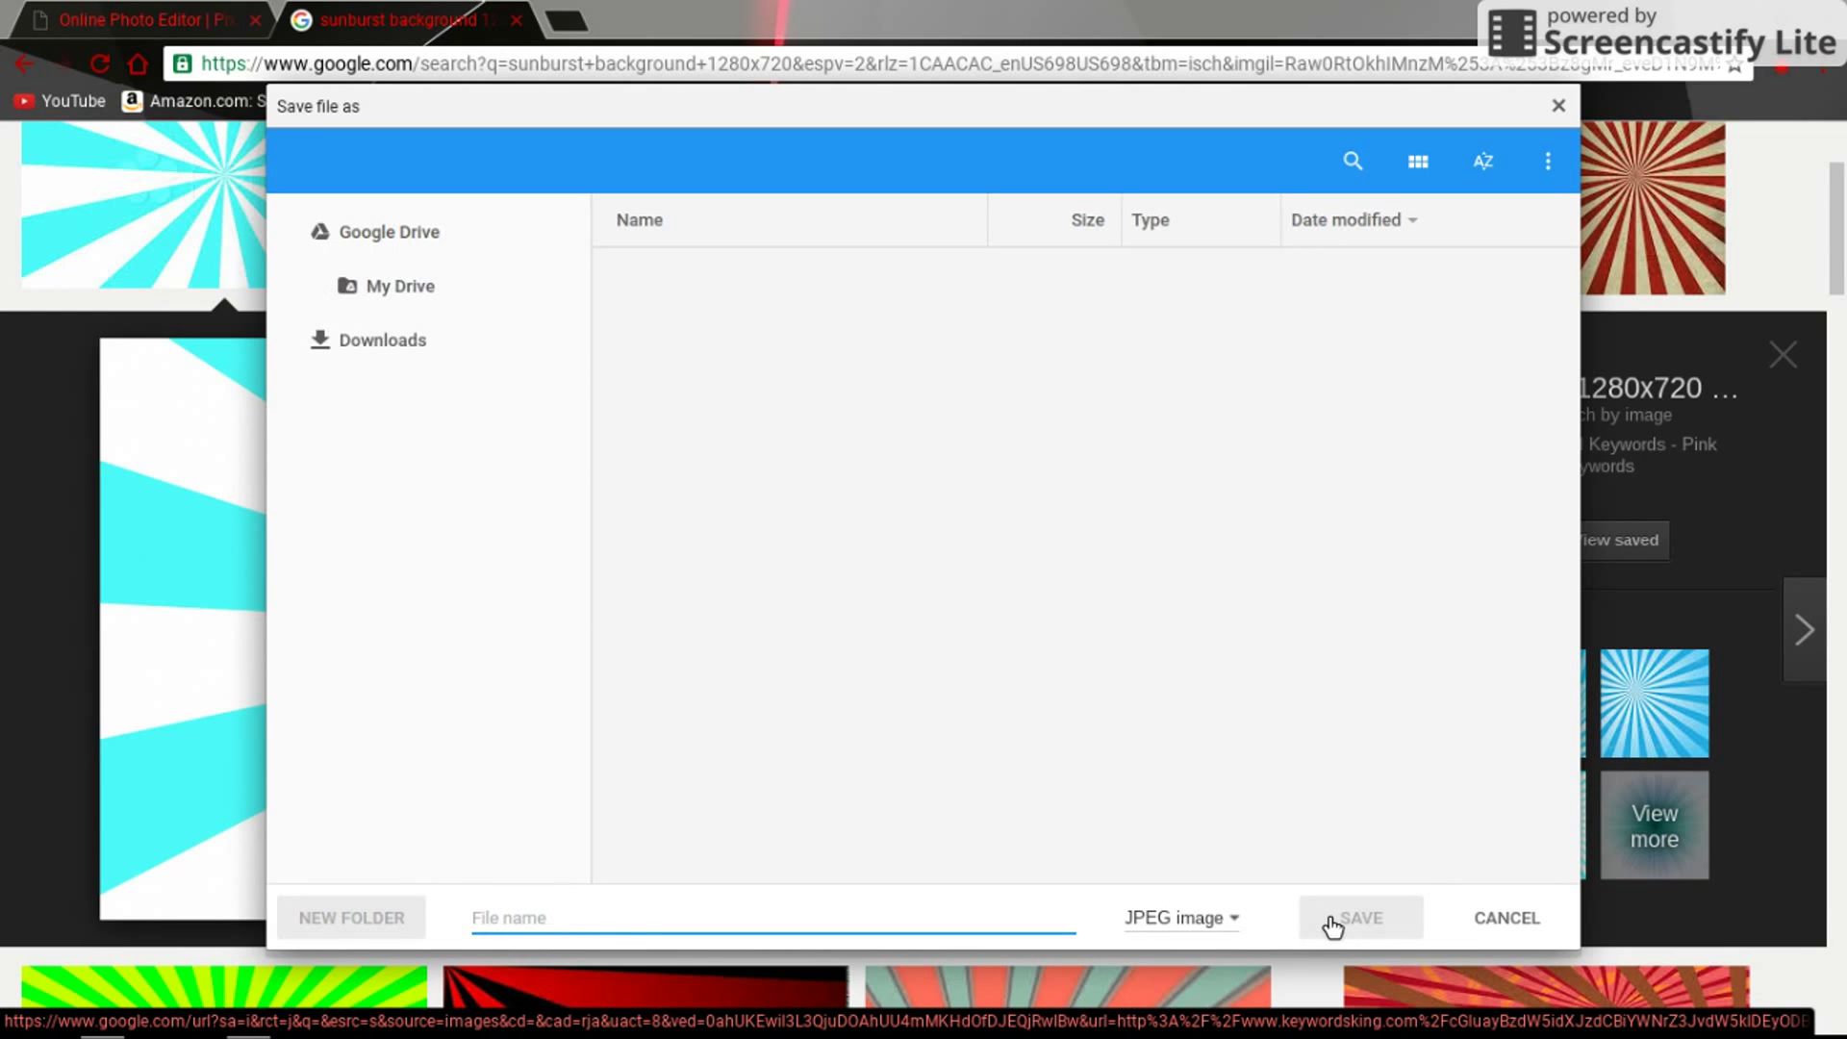
{"action": "left_click", "coordinate": [1336, 927]}
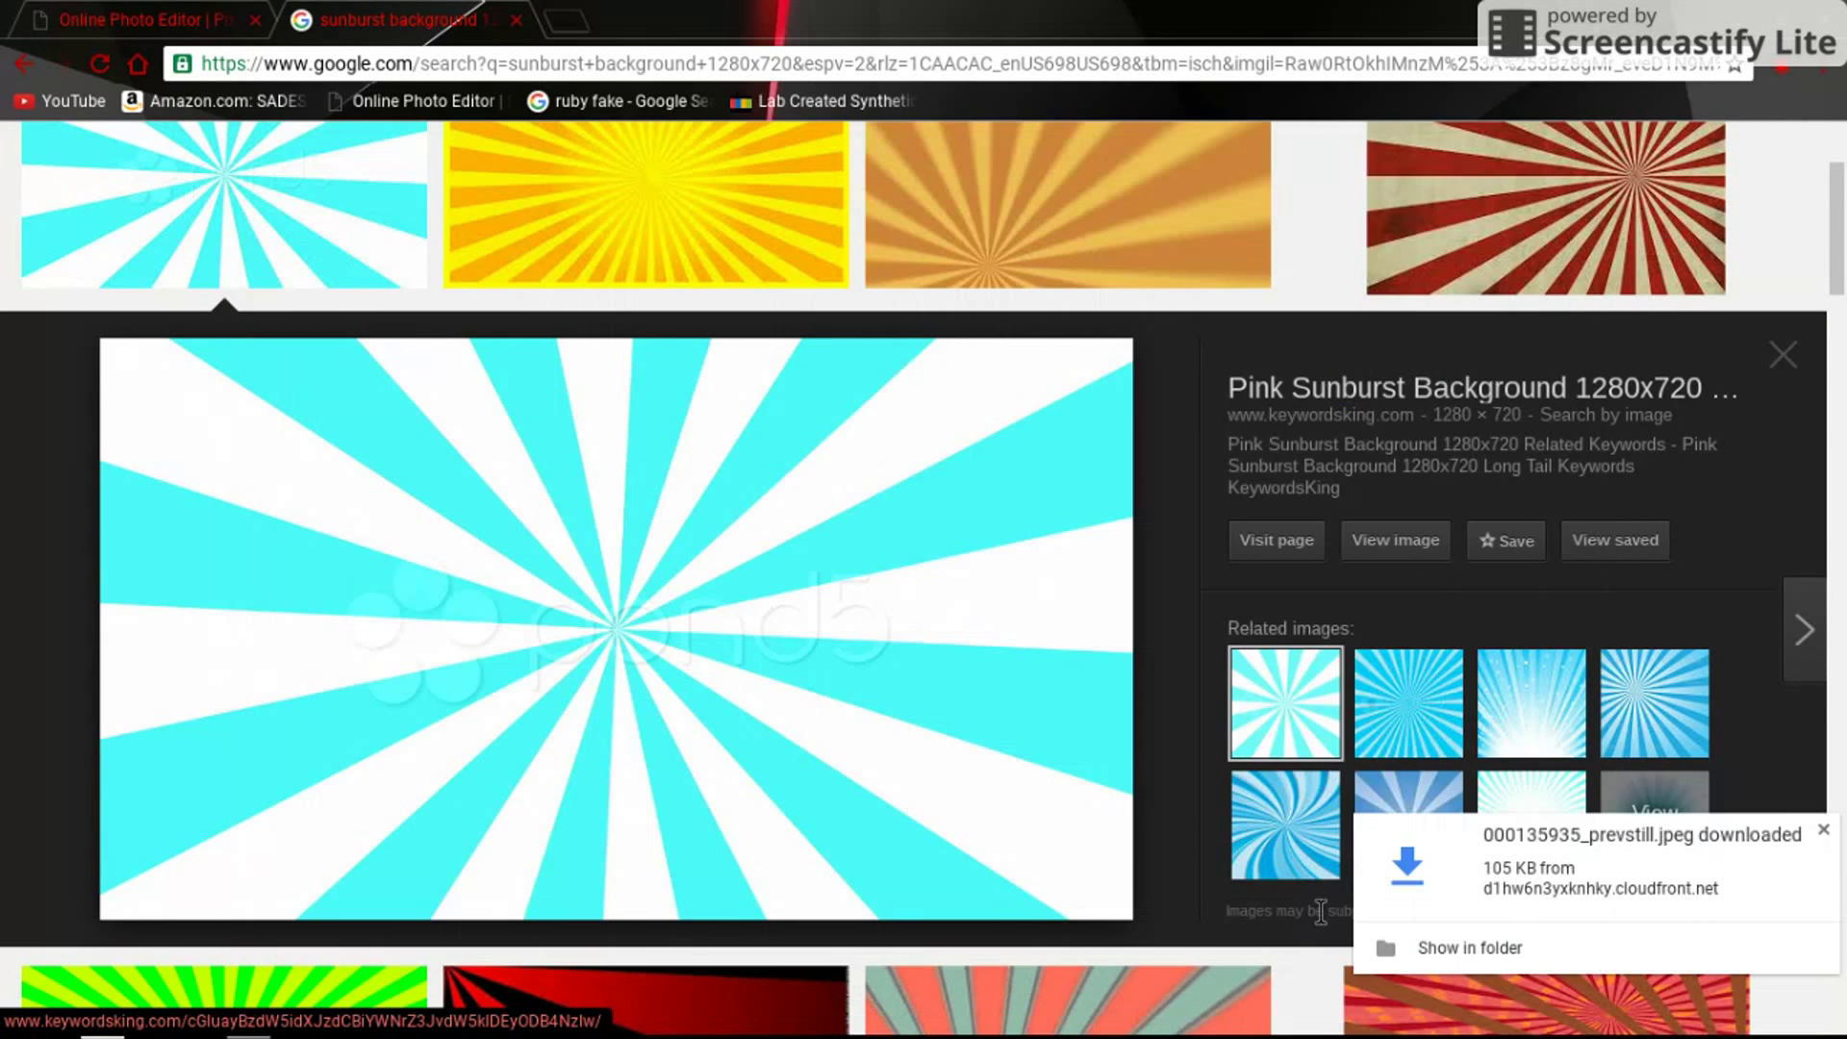
{"action": "left_click", "coordinate": [166, 25]}
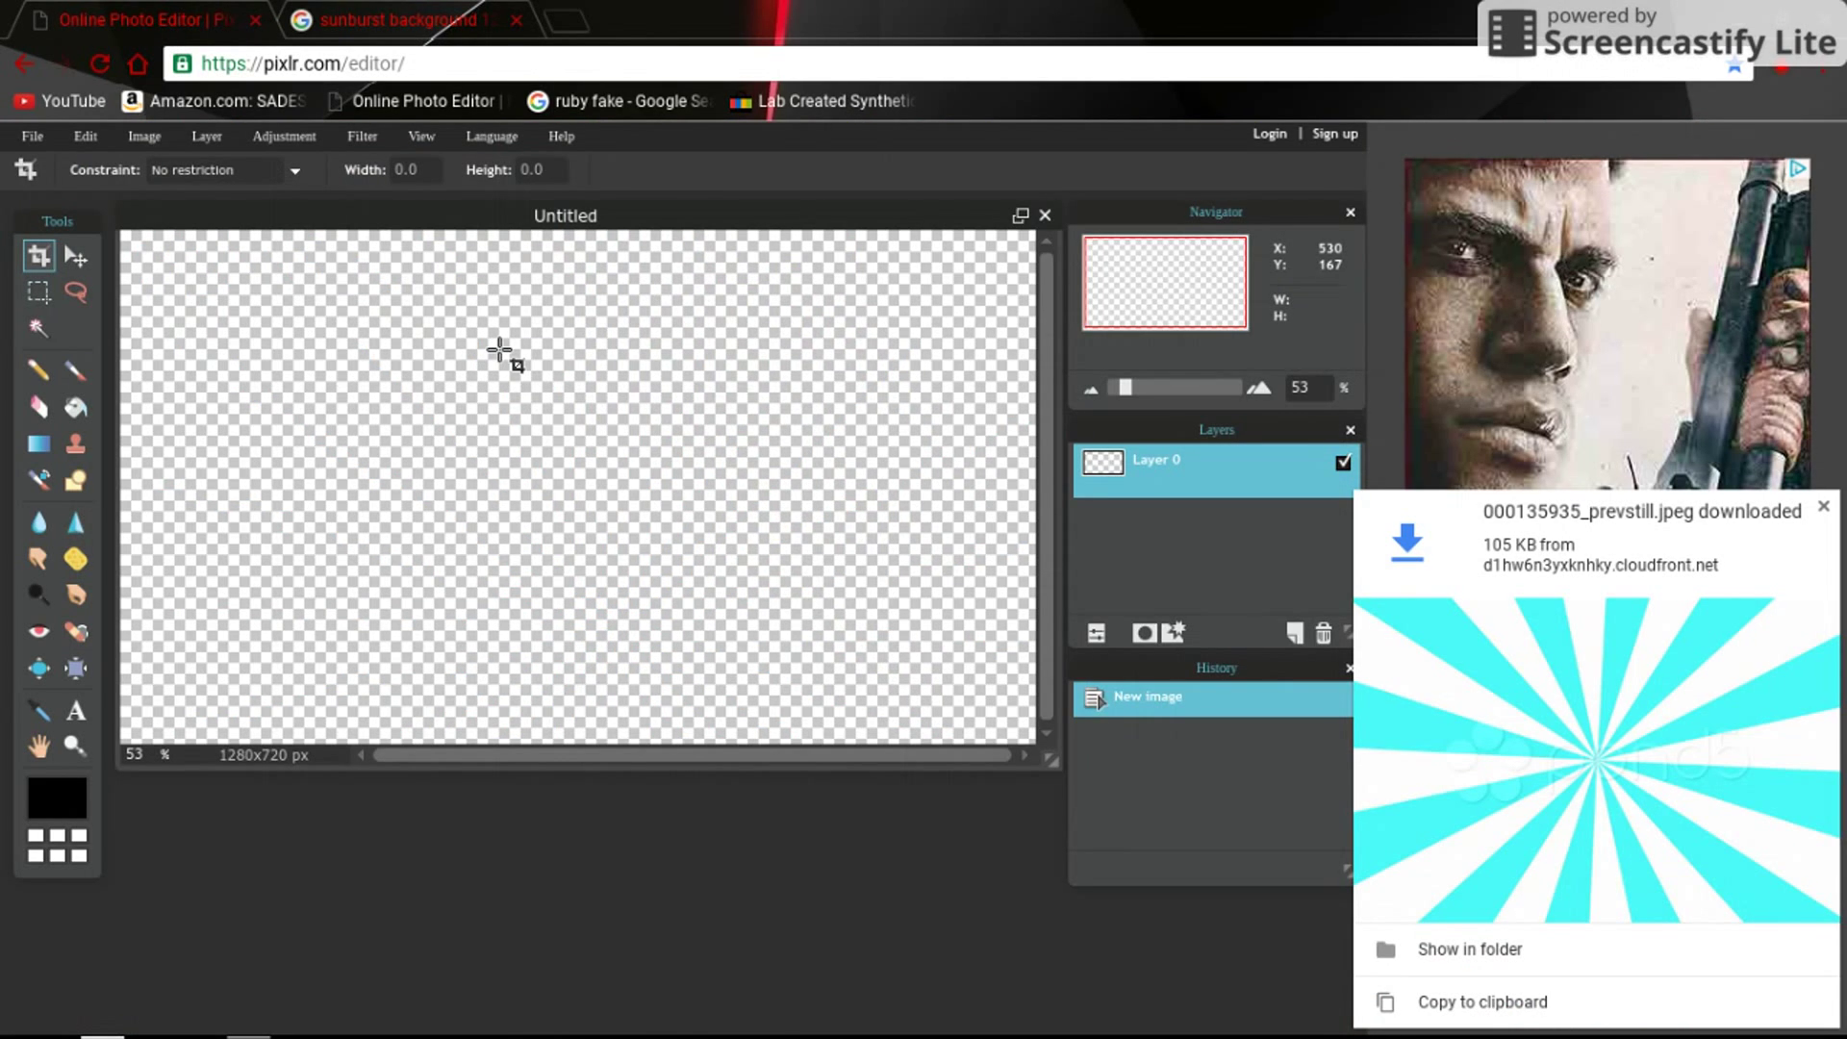
- Close the search tab, open 000135935_prevstill.jpeg in Pixlr, and copy the whole image
{"action": "left_click", "coordinate": [516, 20]}
{"action": "key", "text": "ctrl+o"}
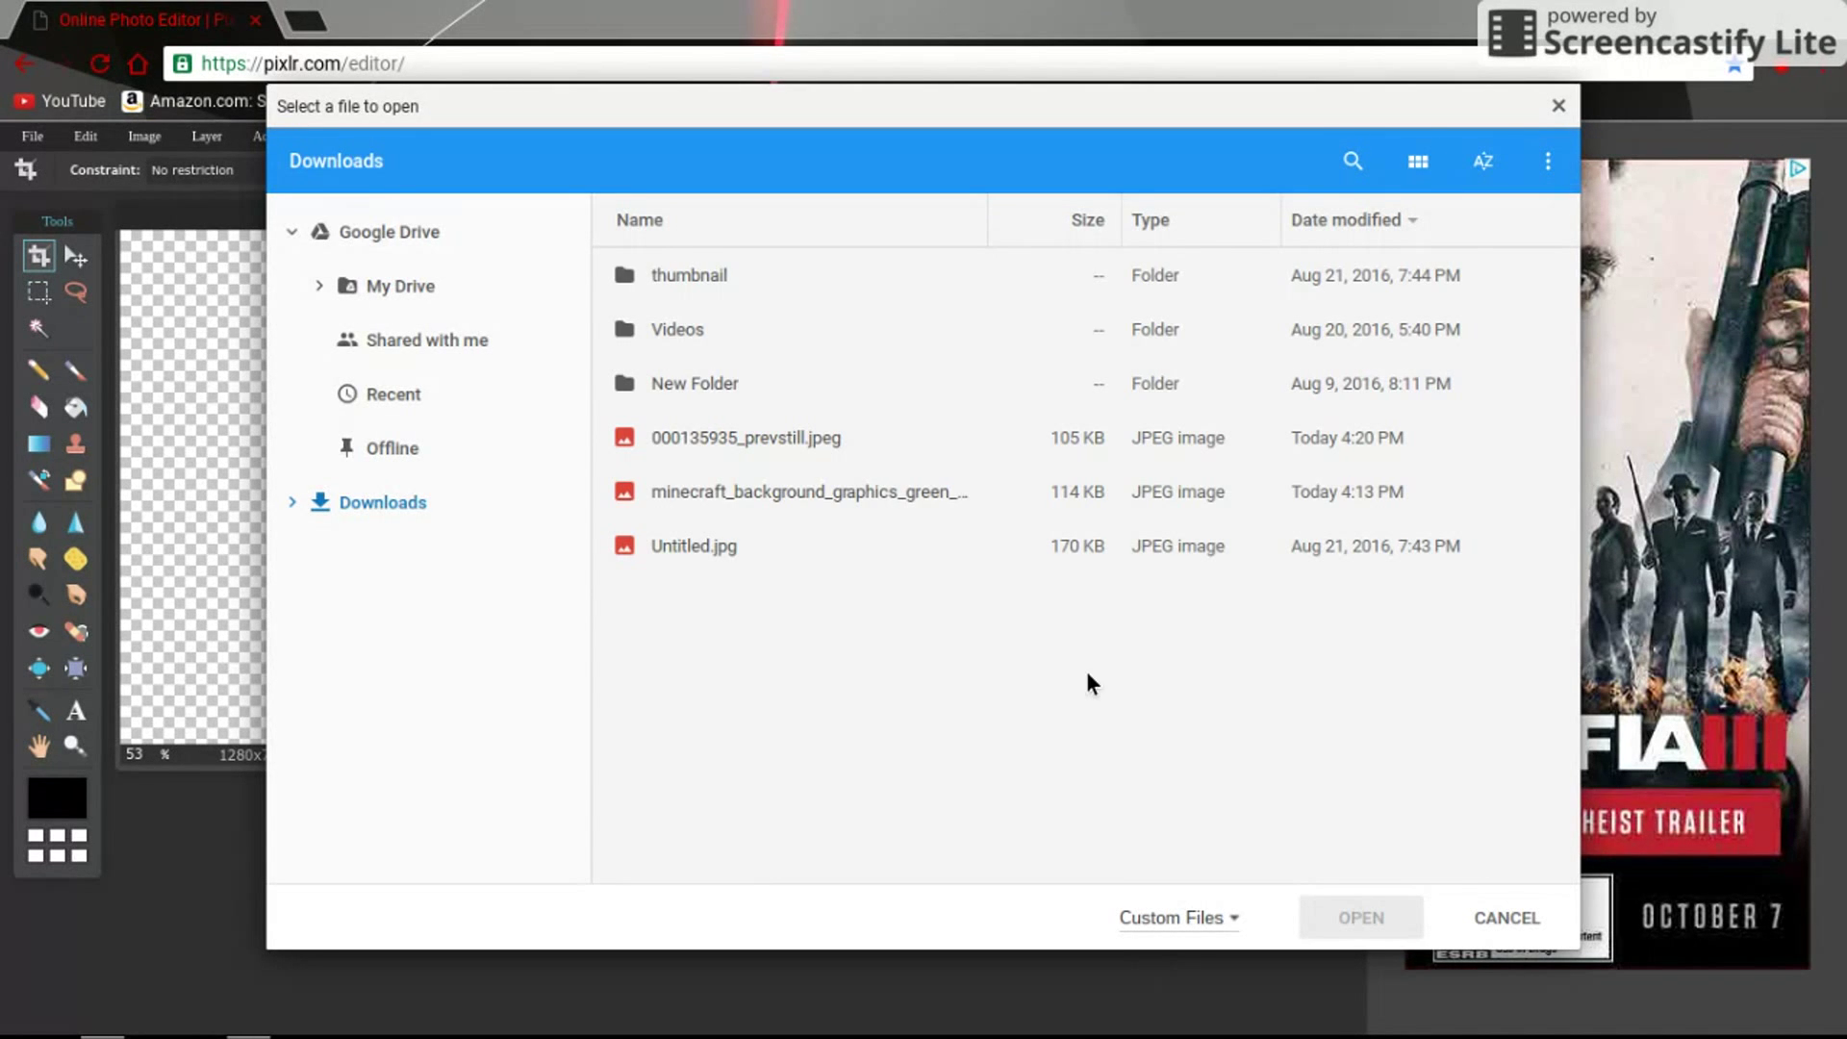
{"action": "left_click", "coordinate": [729, 449]}
{"action": "double_click", "coordinate": [729, 447]}
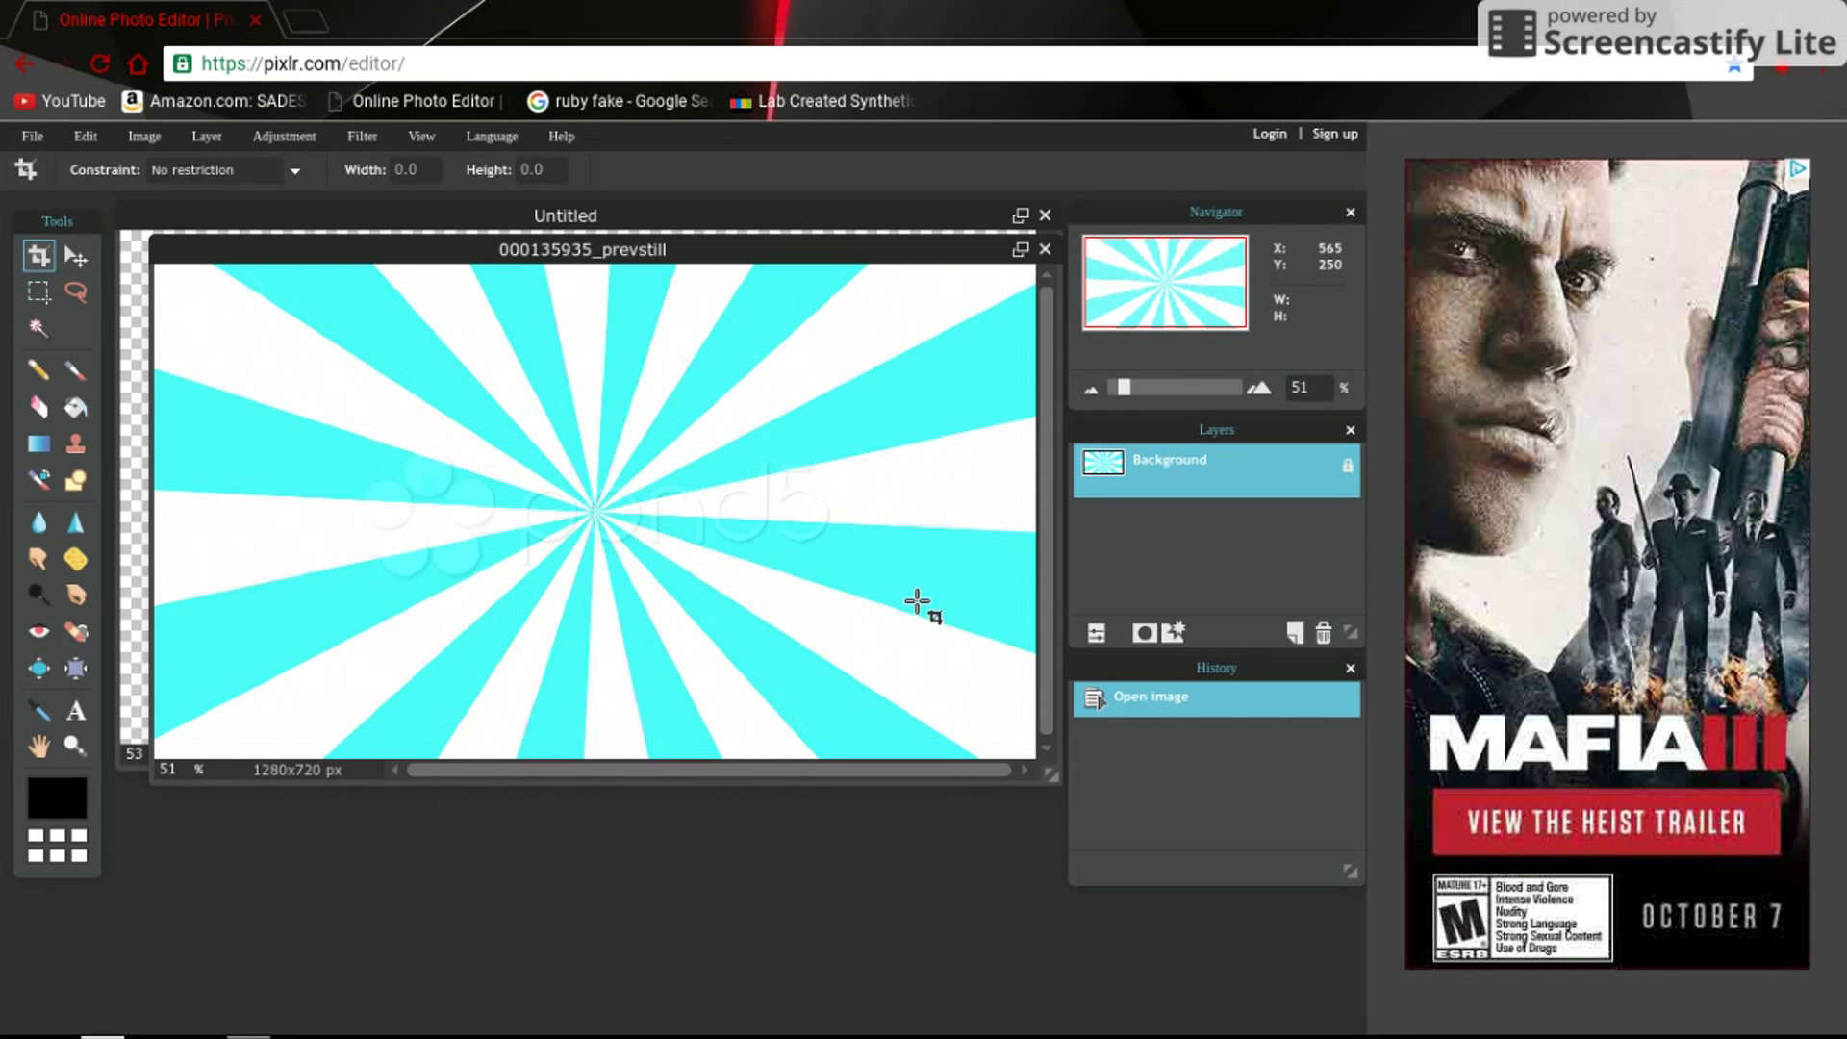
{"action": "key", "text": "ctrl+a"}
{"action": "key", "text": "ctrl+c"}
{"action": "key", "text": "ctrl+c"}
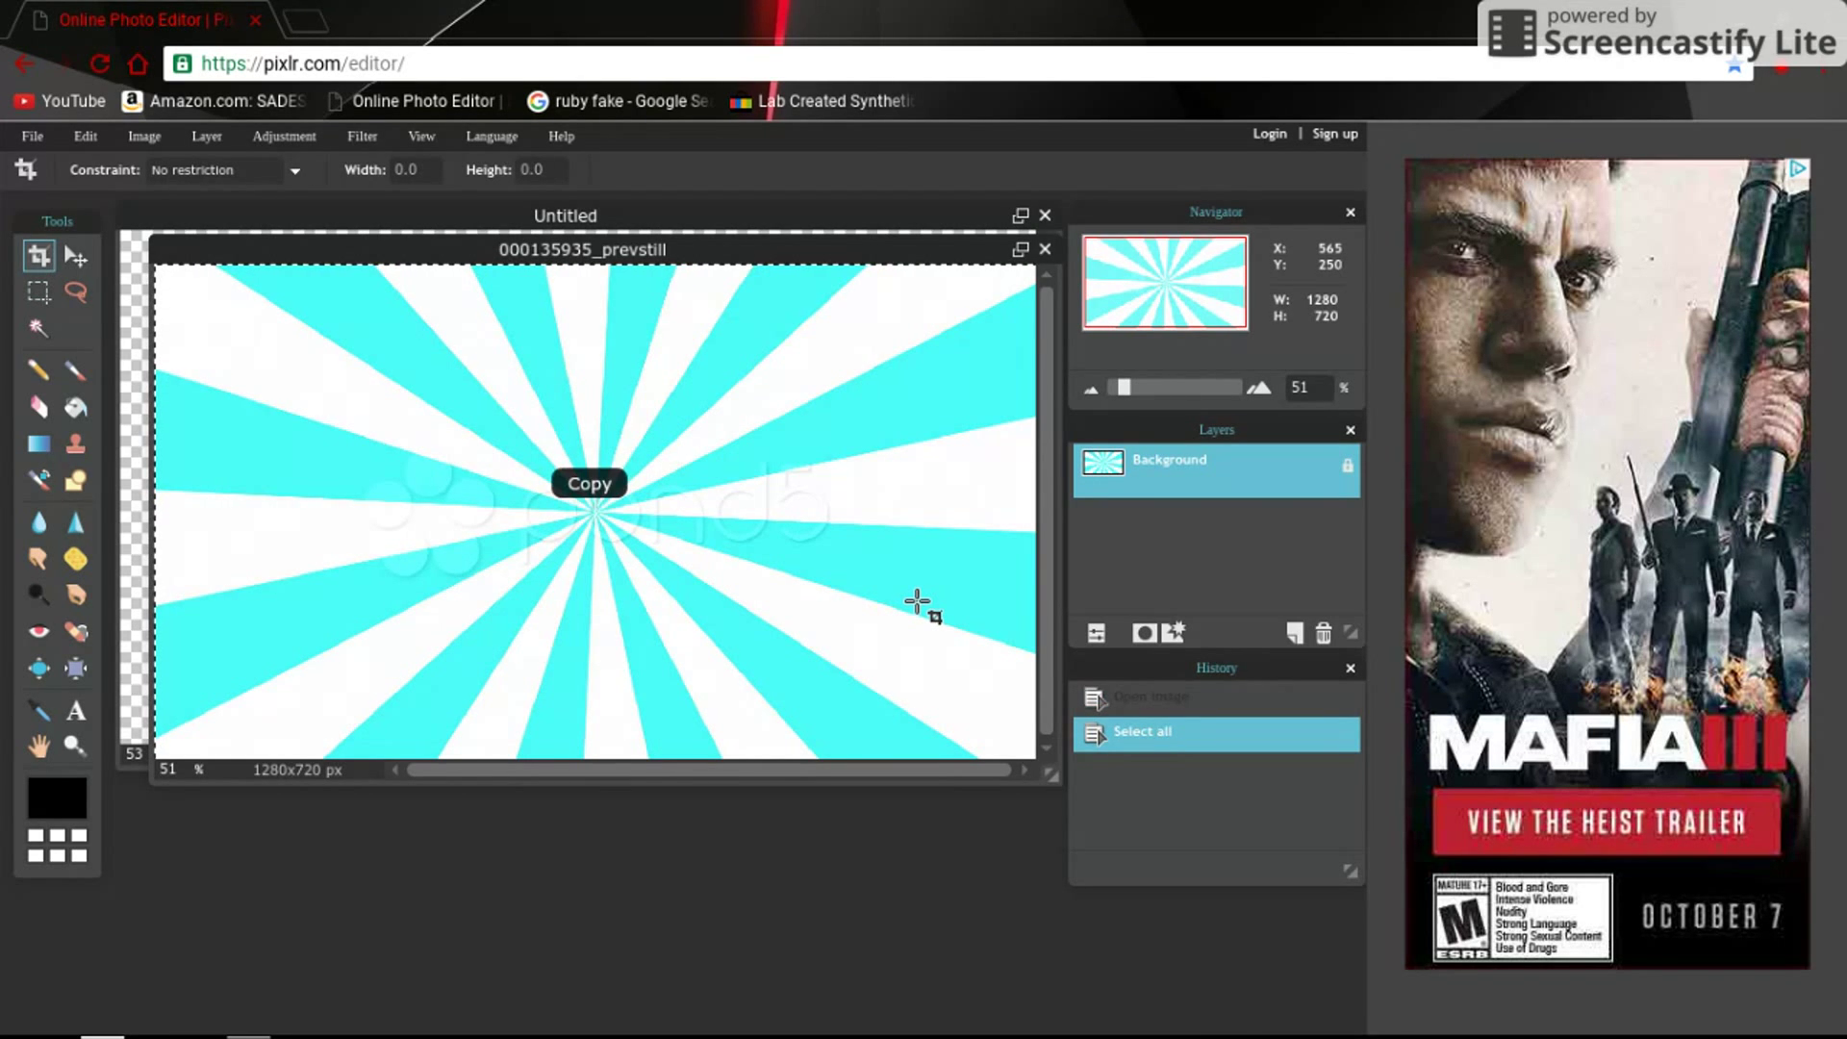
- Paste the sunburst into Untitled as a new layer and close the jpeg without saving
{"action": "left_click", "coordinate": [760, 221]}
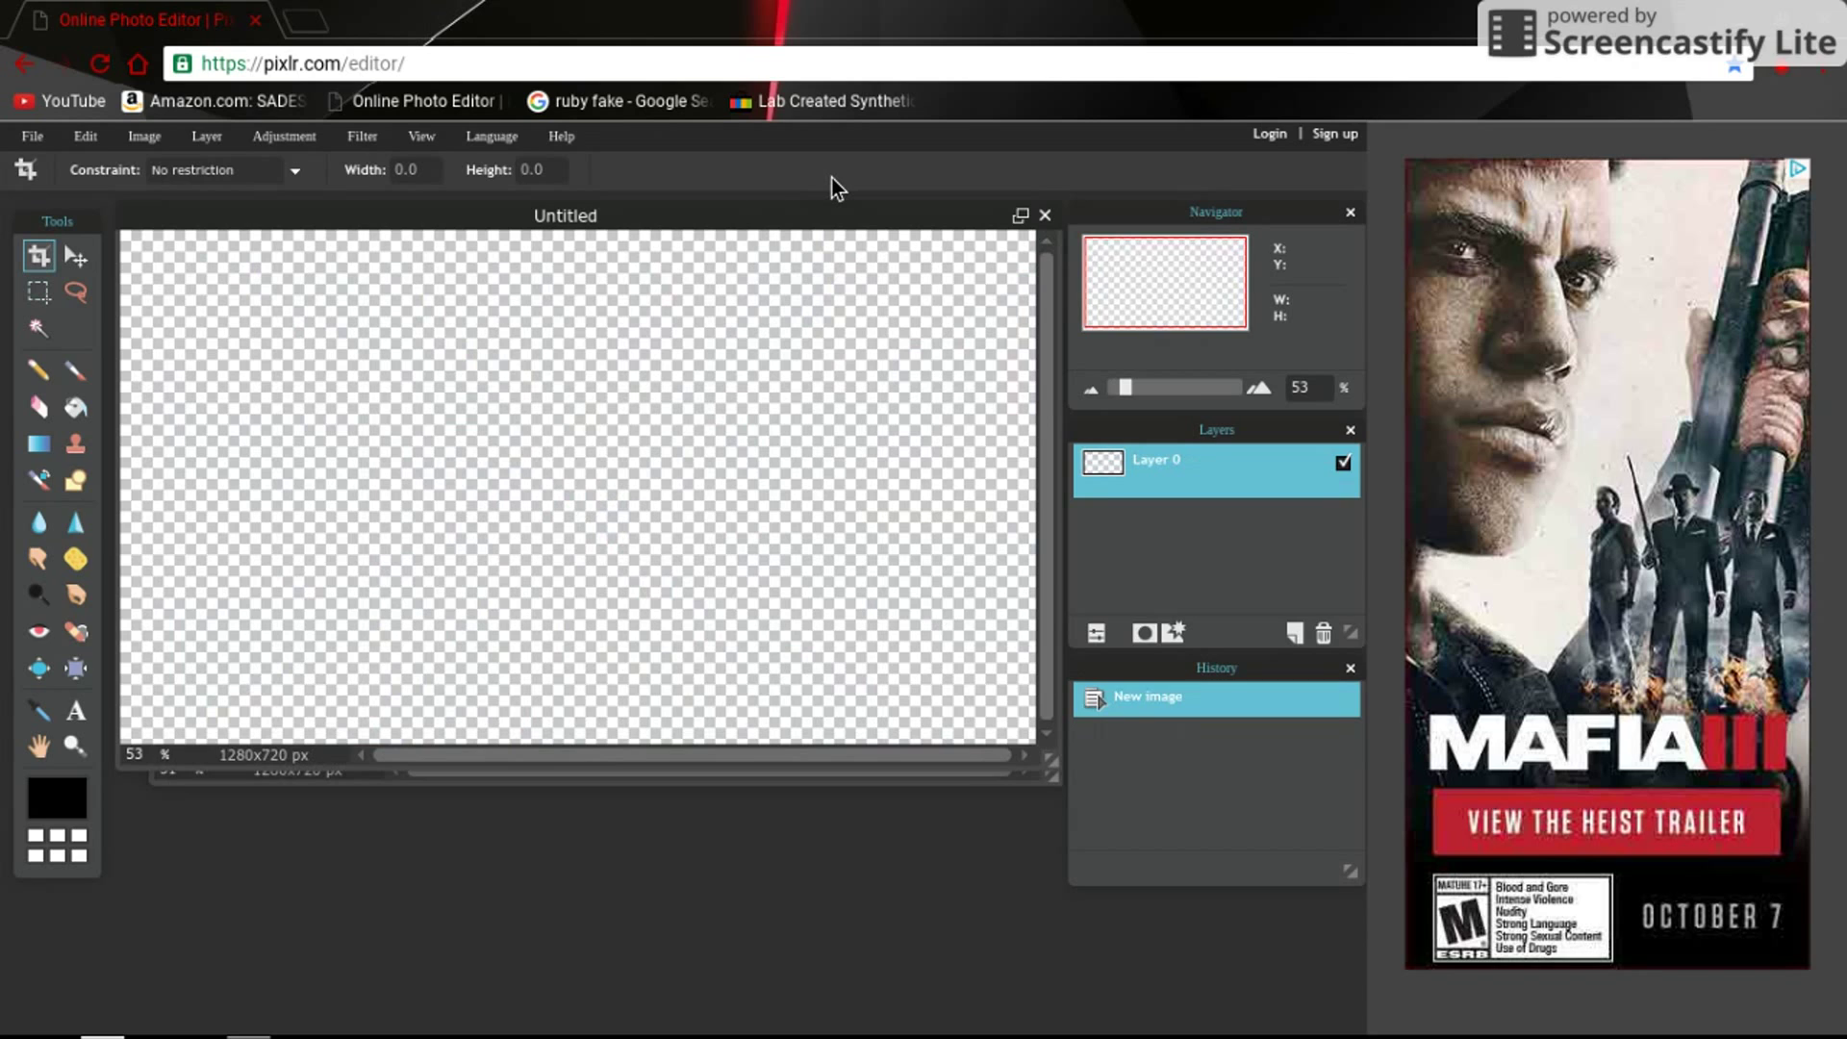
{"action": "key", "text": "ctrl+v"}
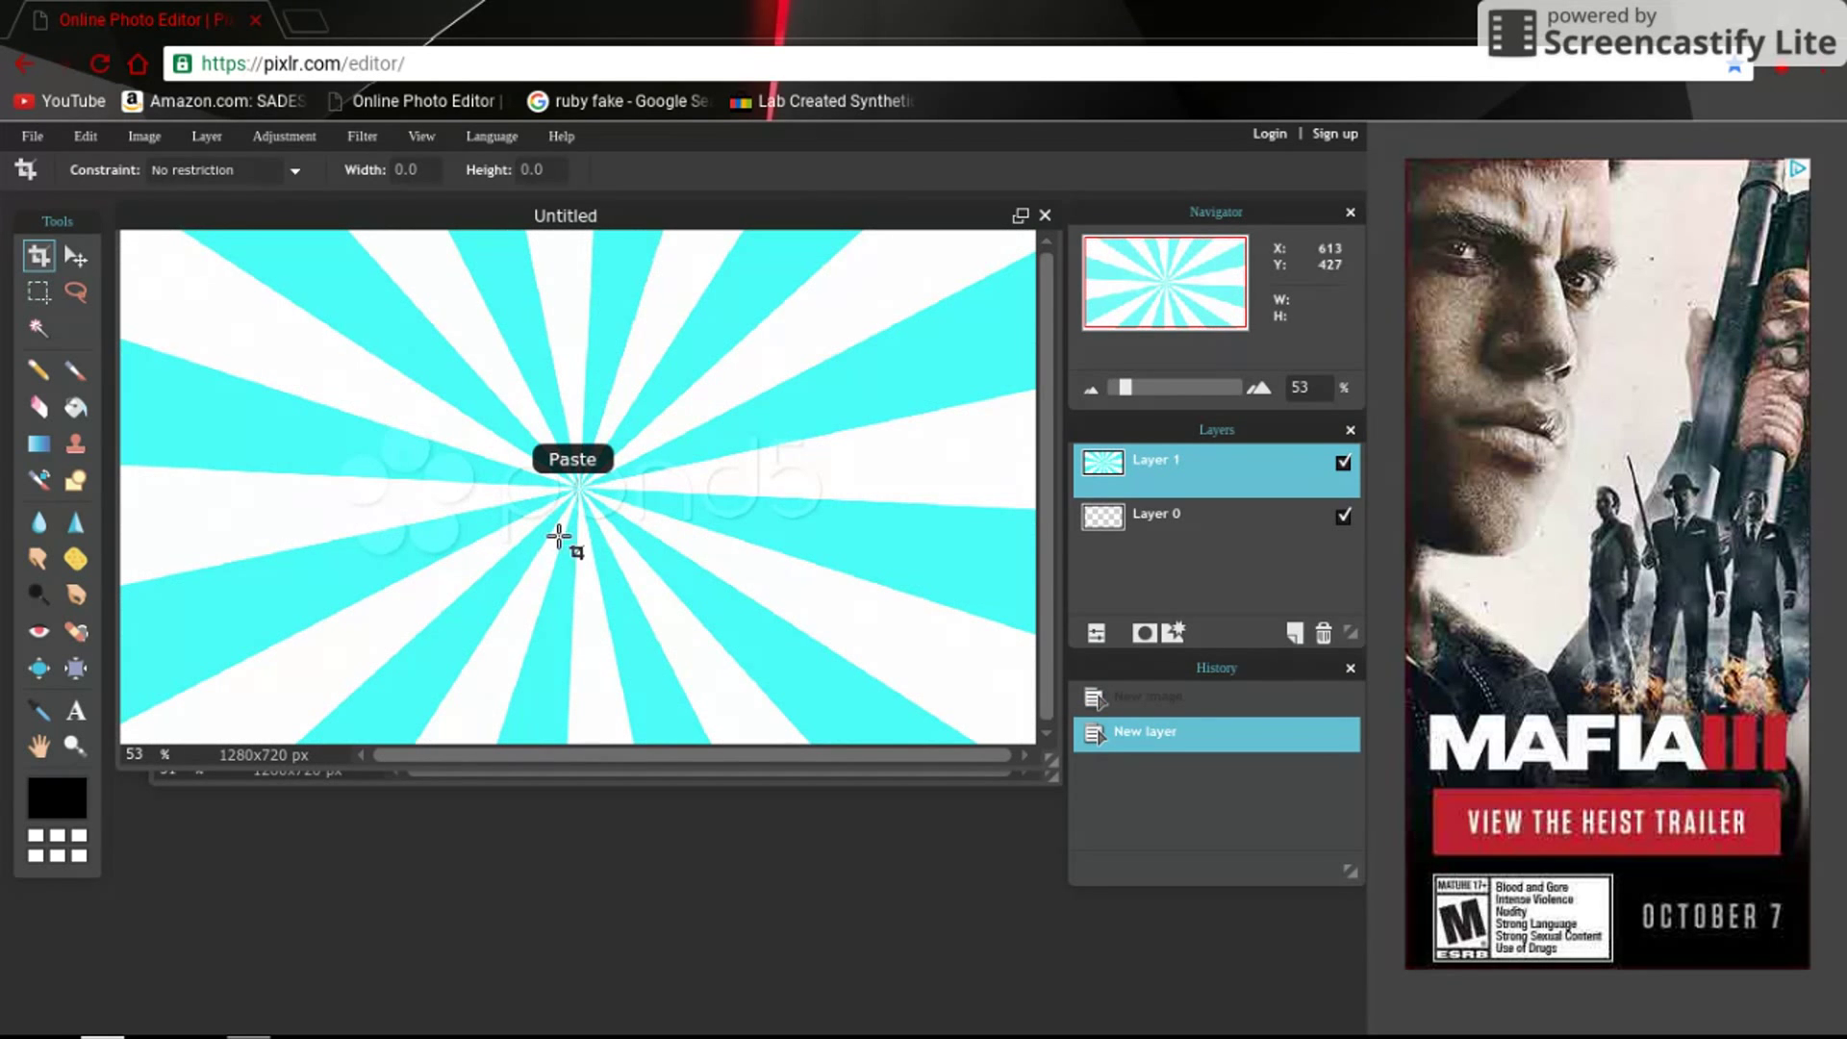
{"action": "left_click", "coordinate": [264, 787]}
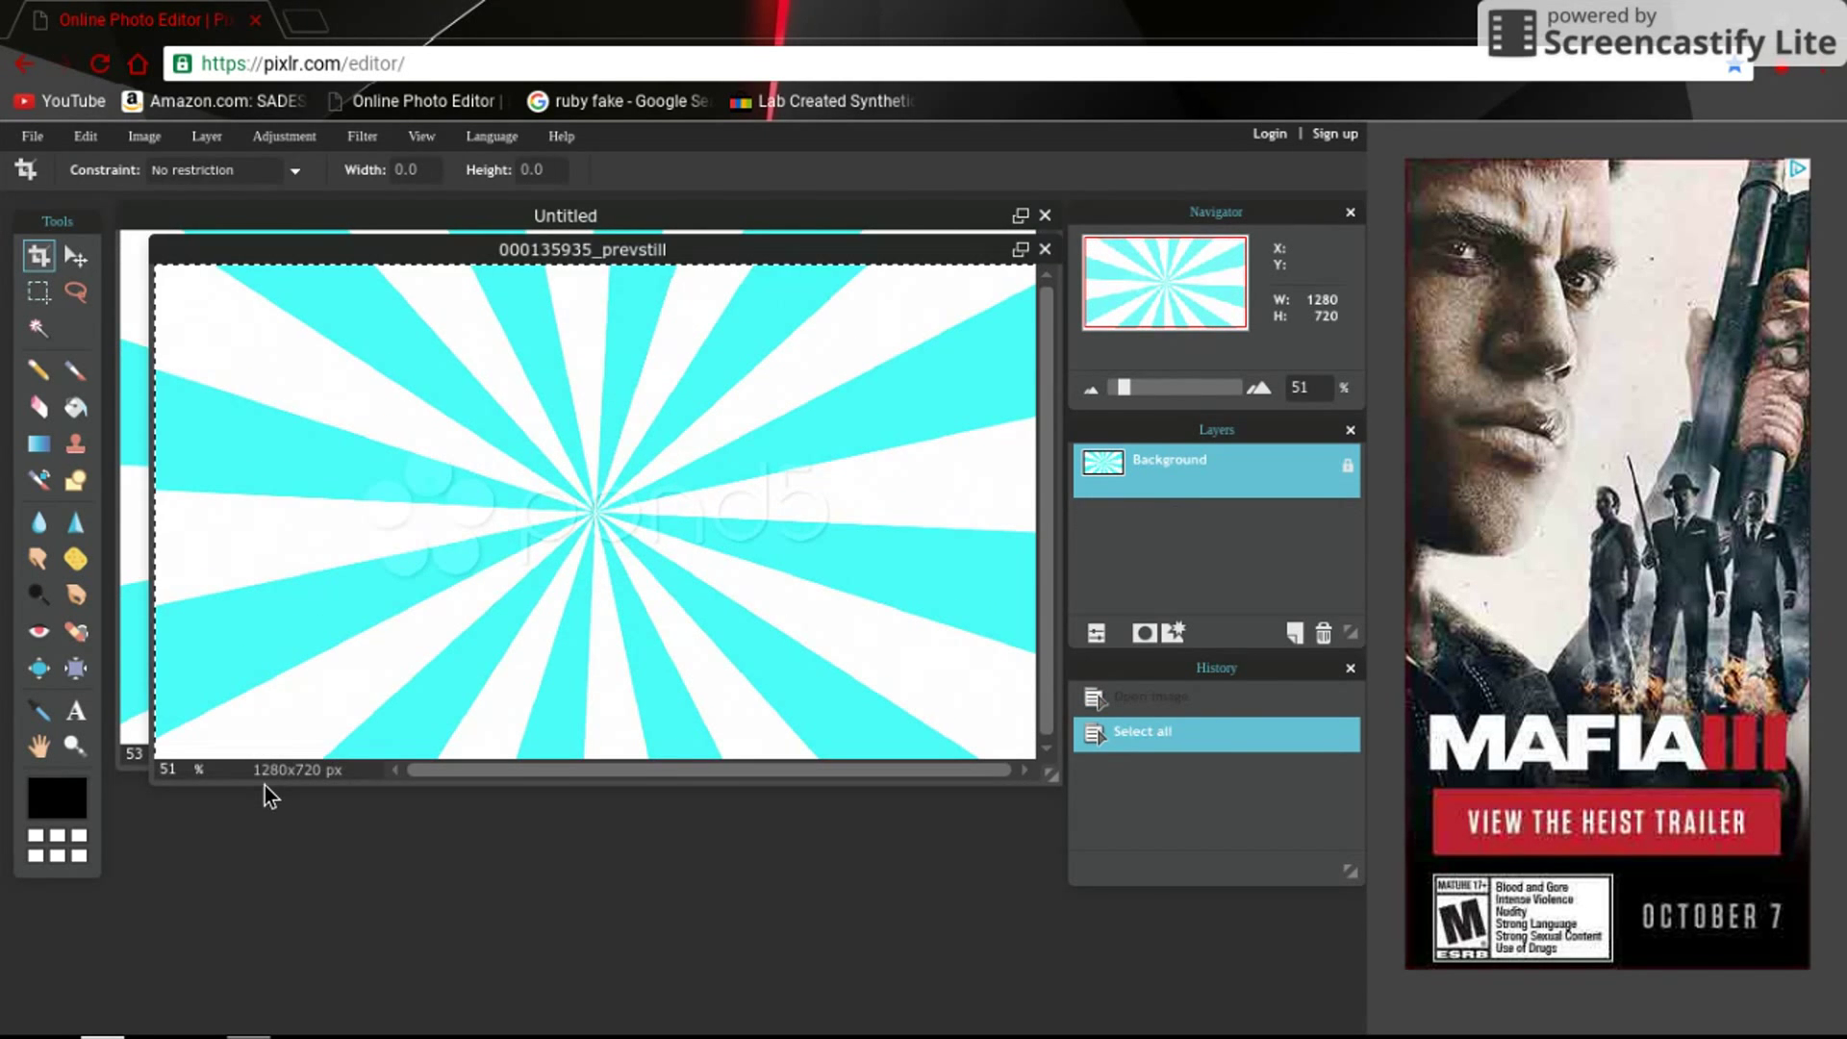
{"action": "left_click", "coordinate": [1045, 249]}
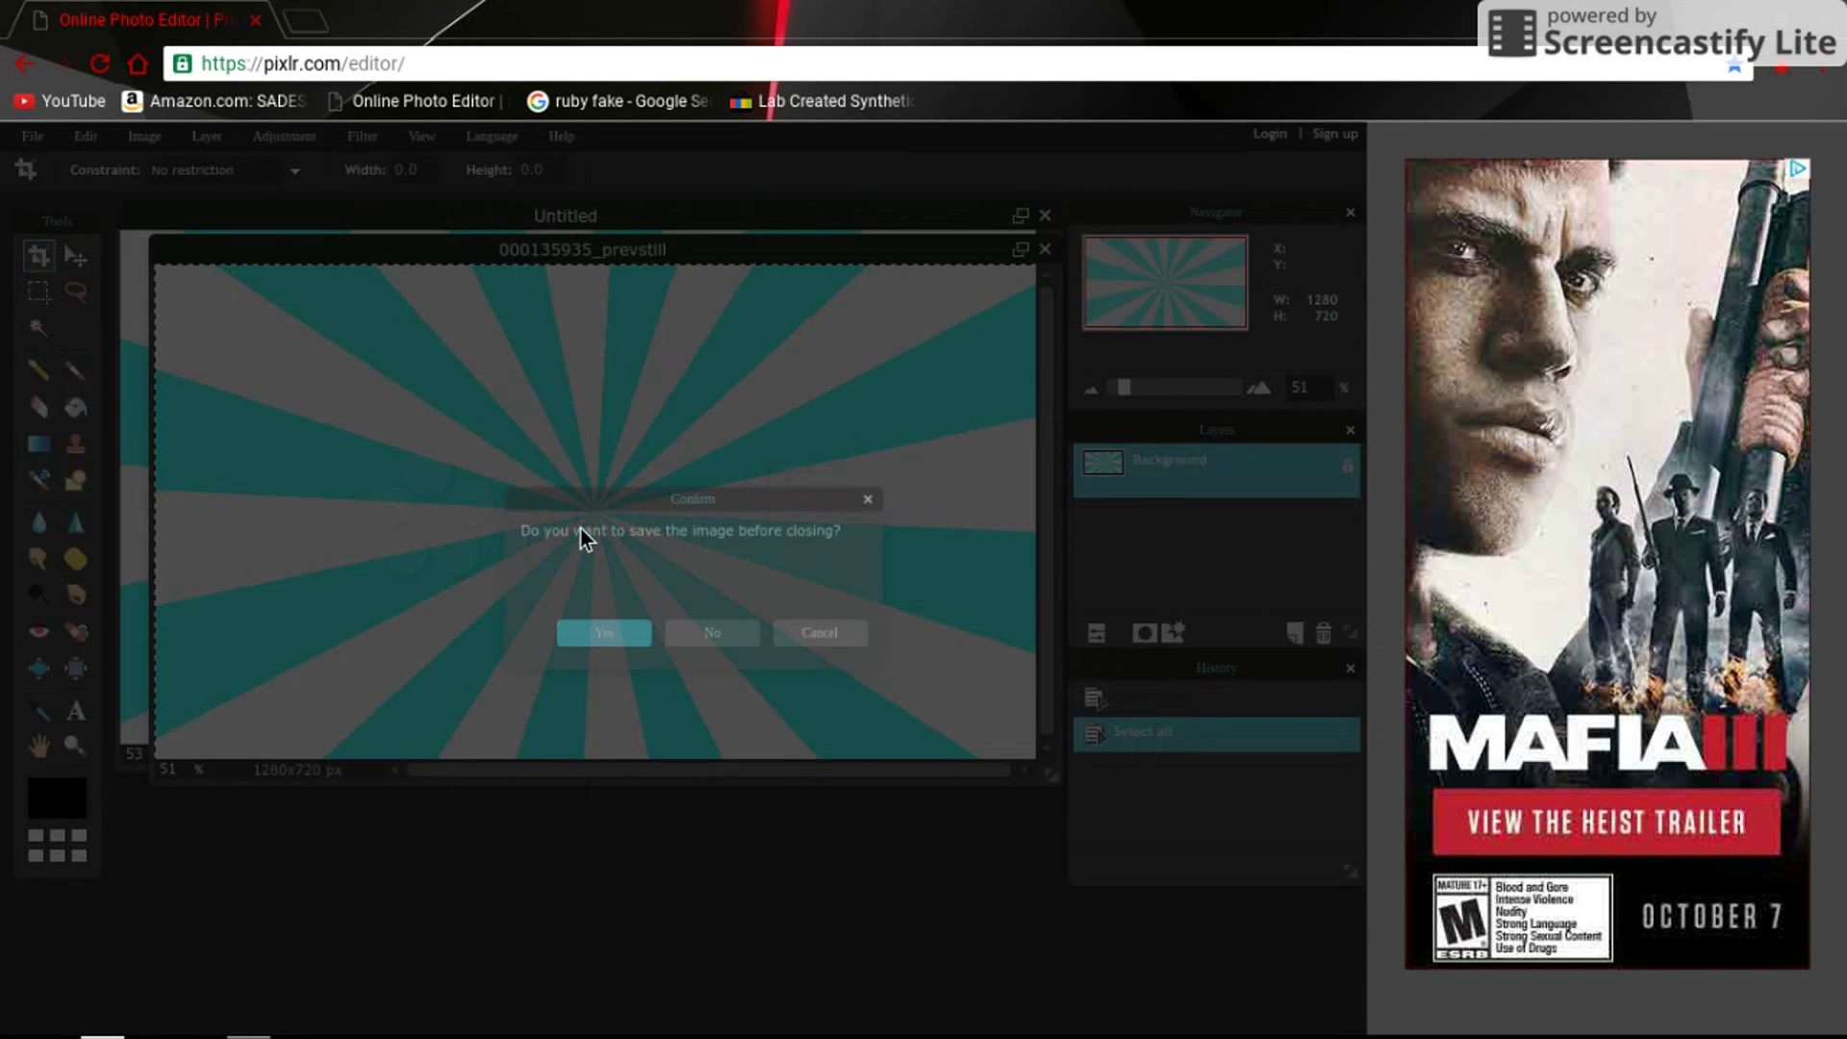
{"action": "left_click", "coordinate": [712, 633]}
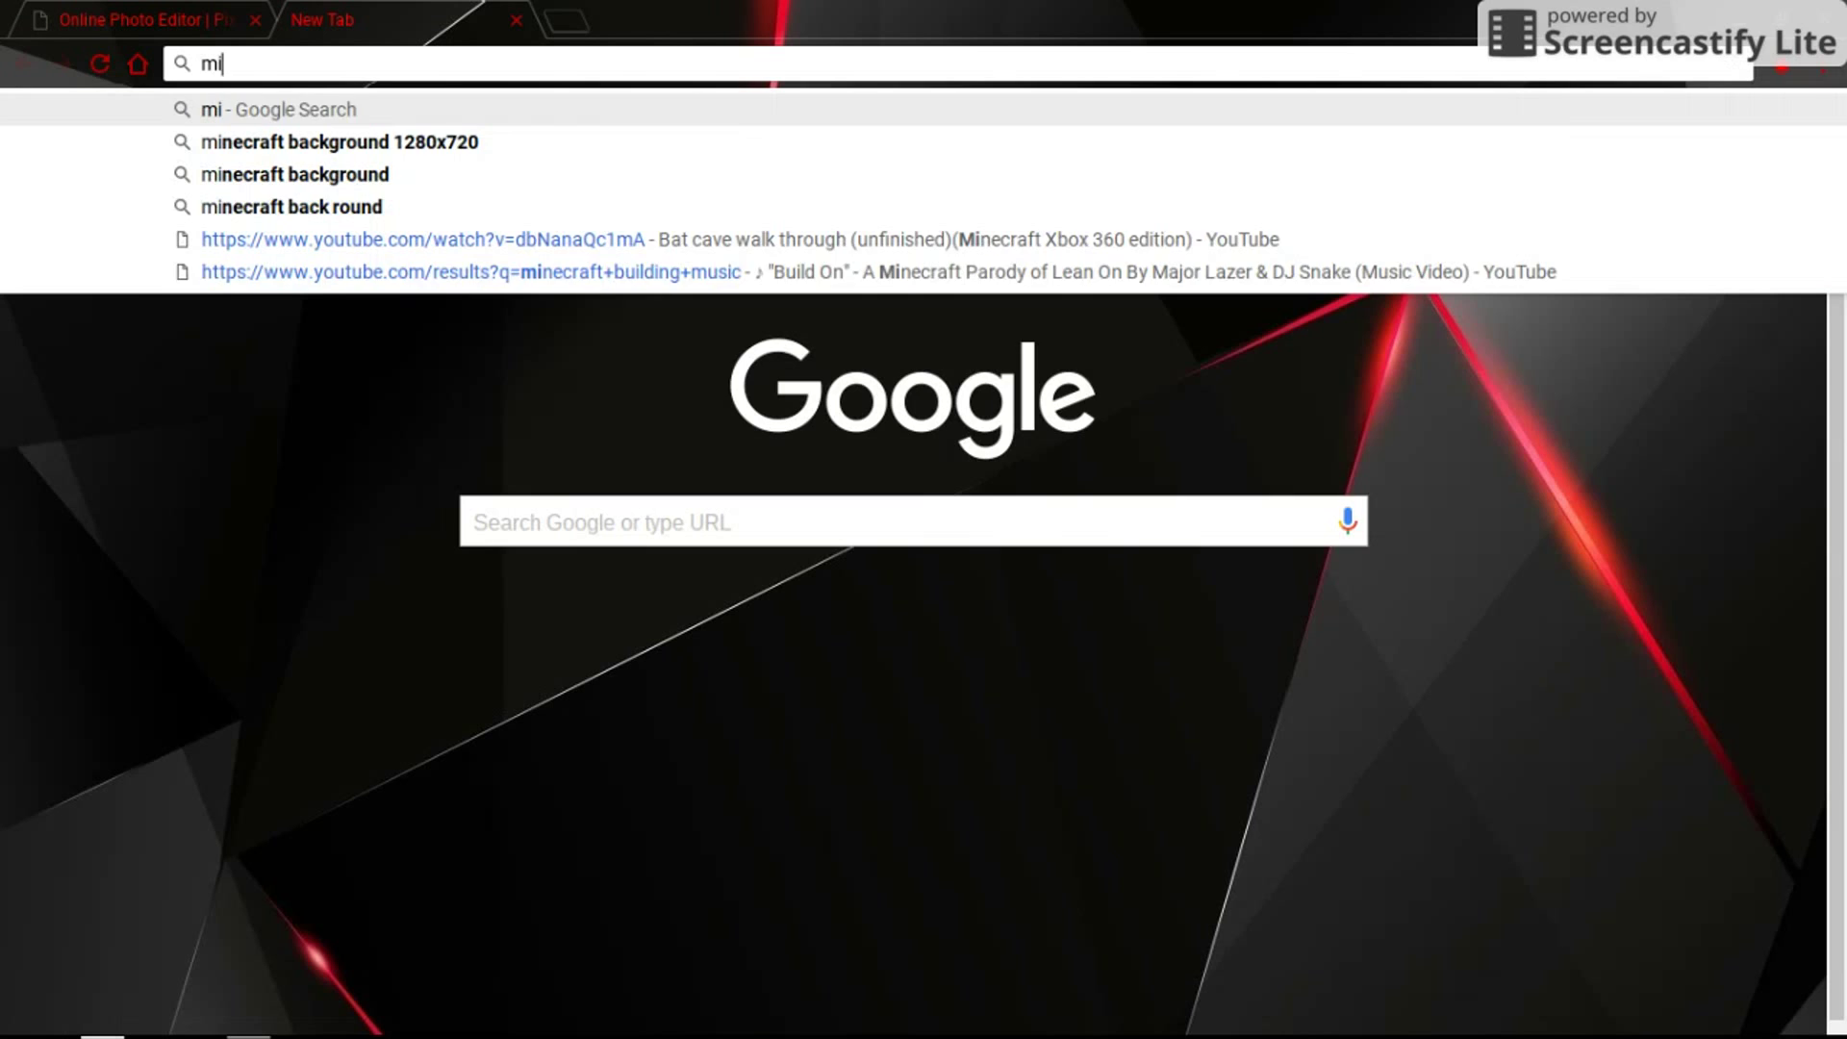
- Search for 'minecraft teen boy png' and show the image results
{"action": "type", "text": "aft "}
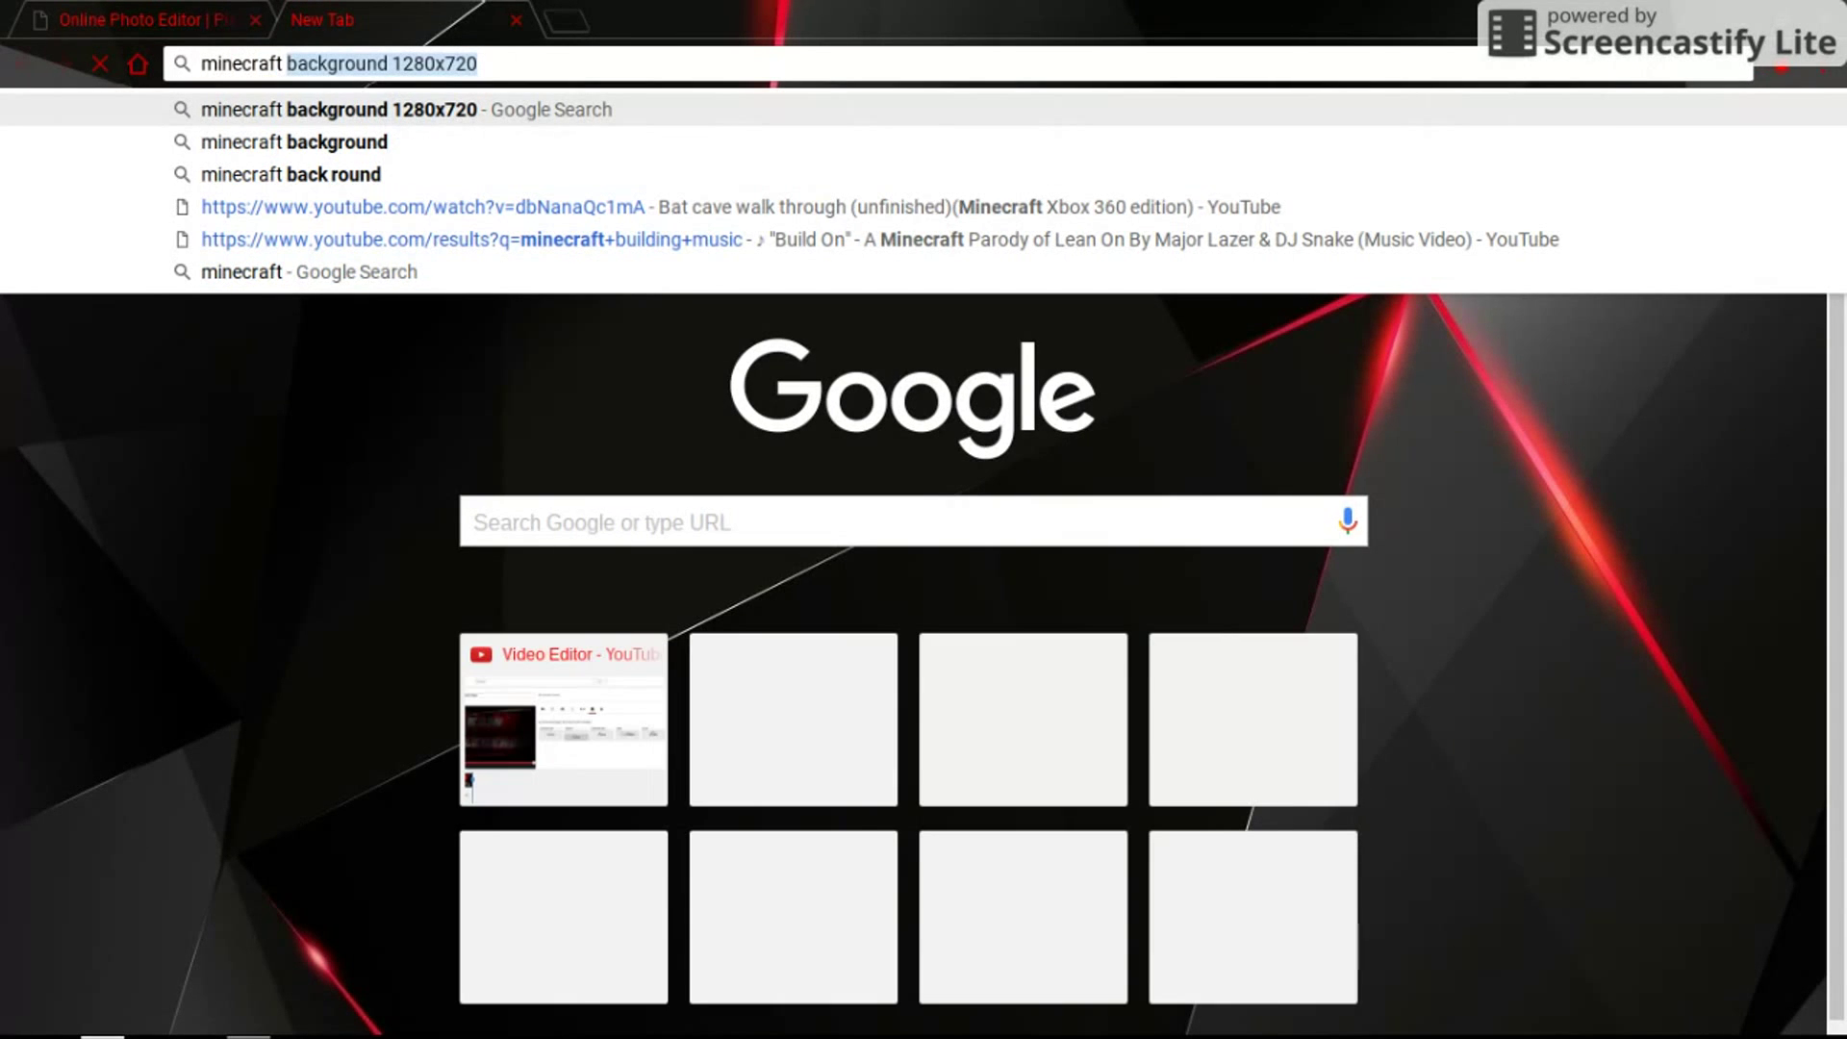
{"action": "type", "text": "teen boy png"}
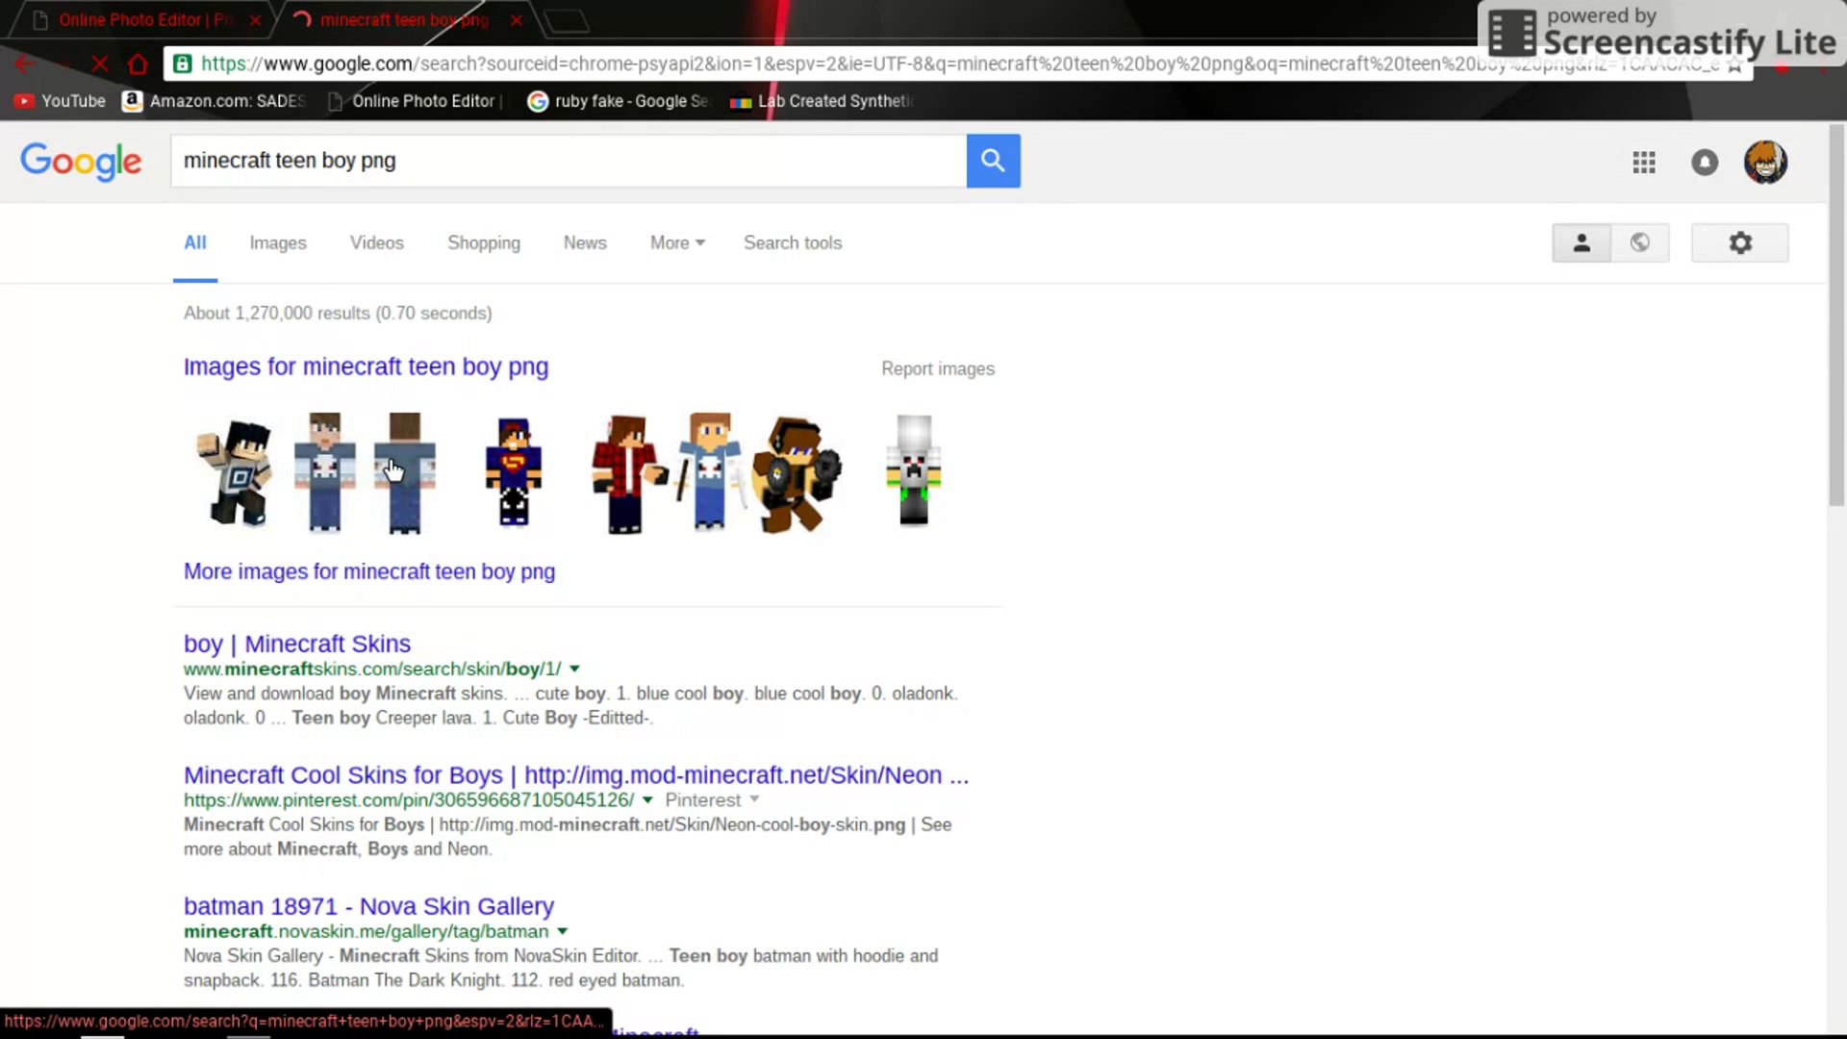
{"action": "left_click", "coordinate": [444, 372]}
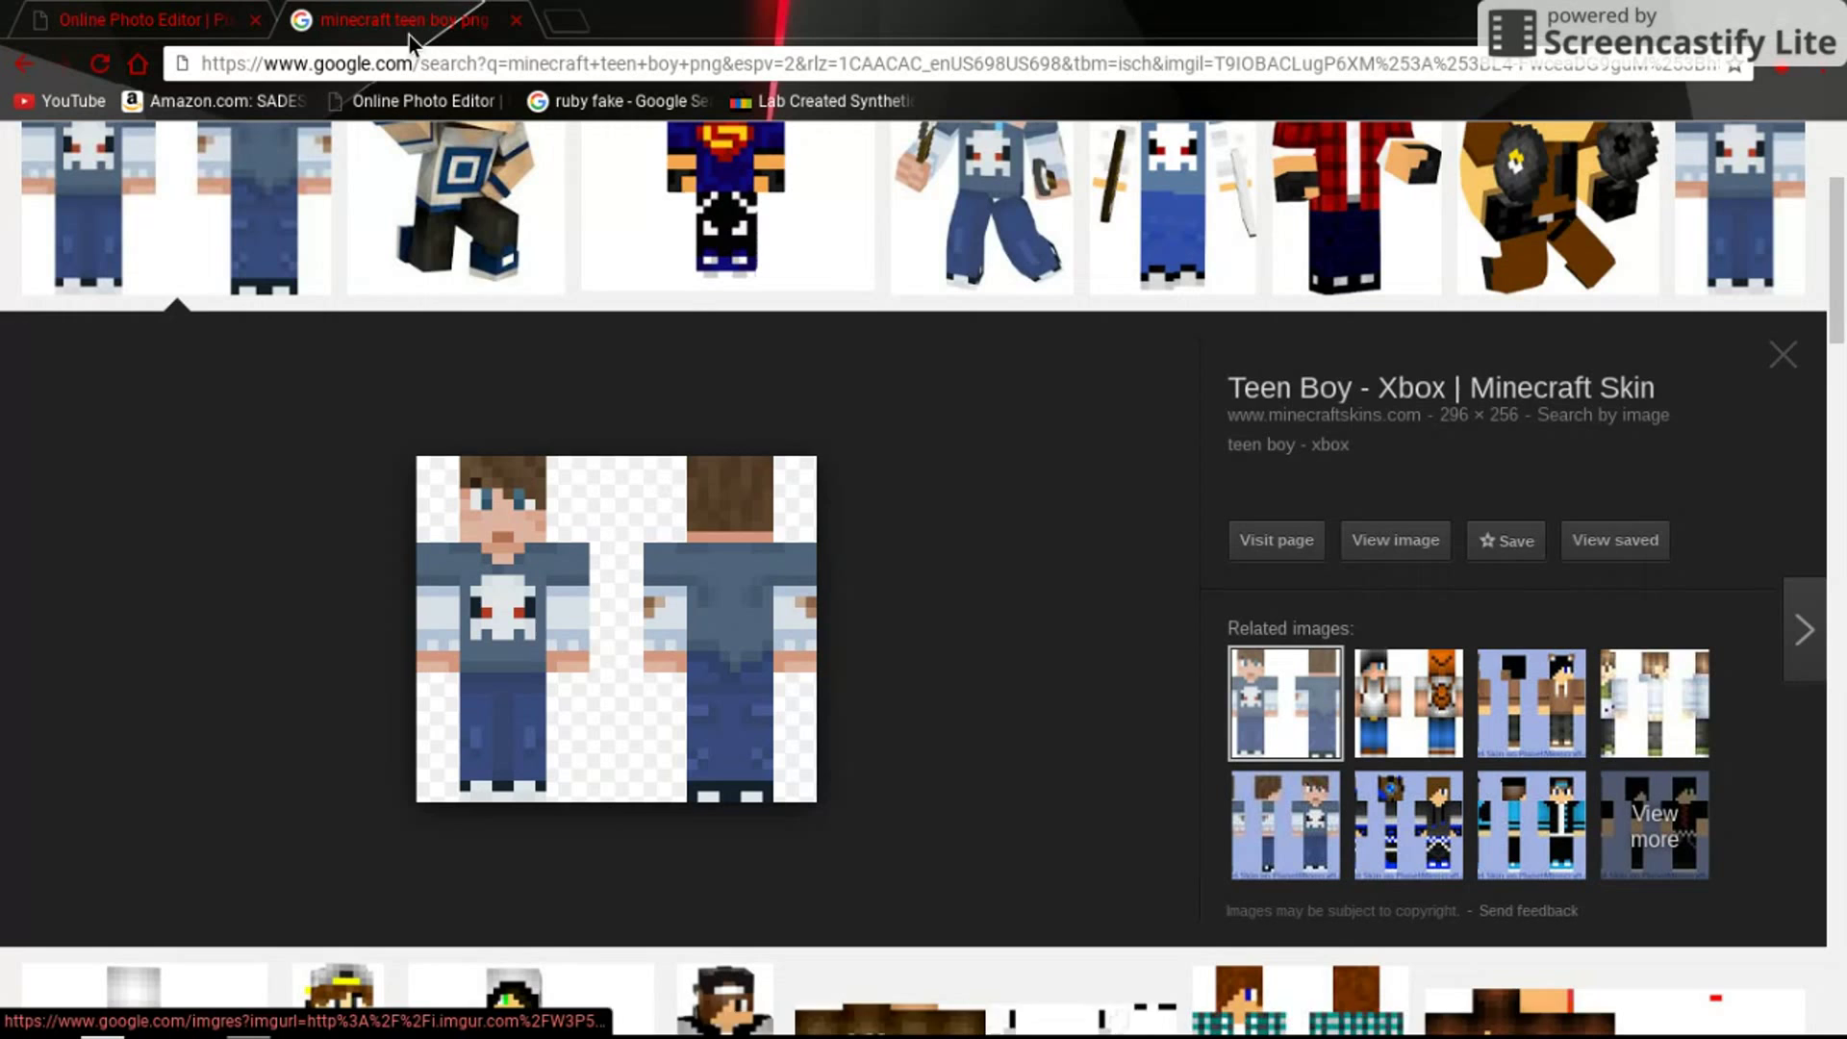
{"action": "left_click", "coordinate": [73, 27]}
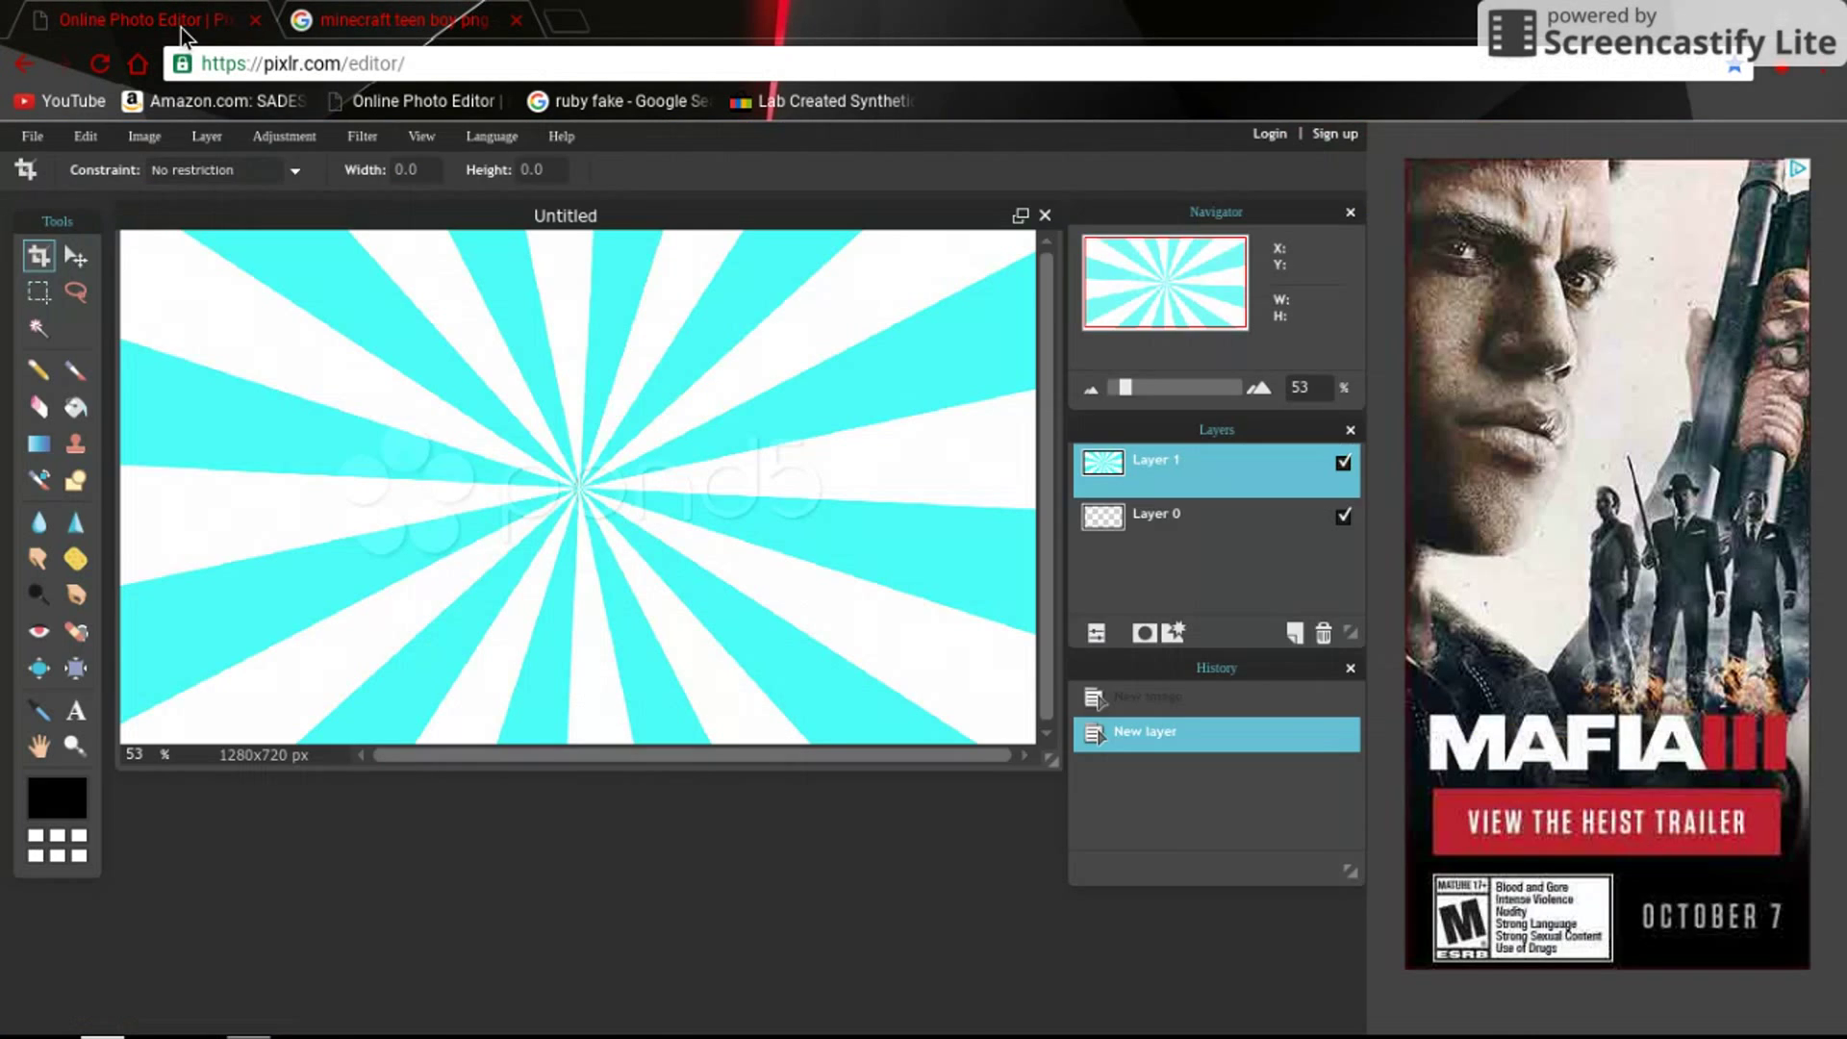
{"action": "left_click", "coordinate": [392, 21]}
{"action": "right_click", "coordinate": [722, 669]}
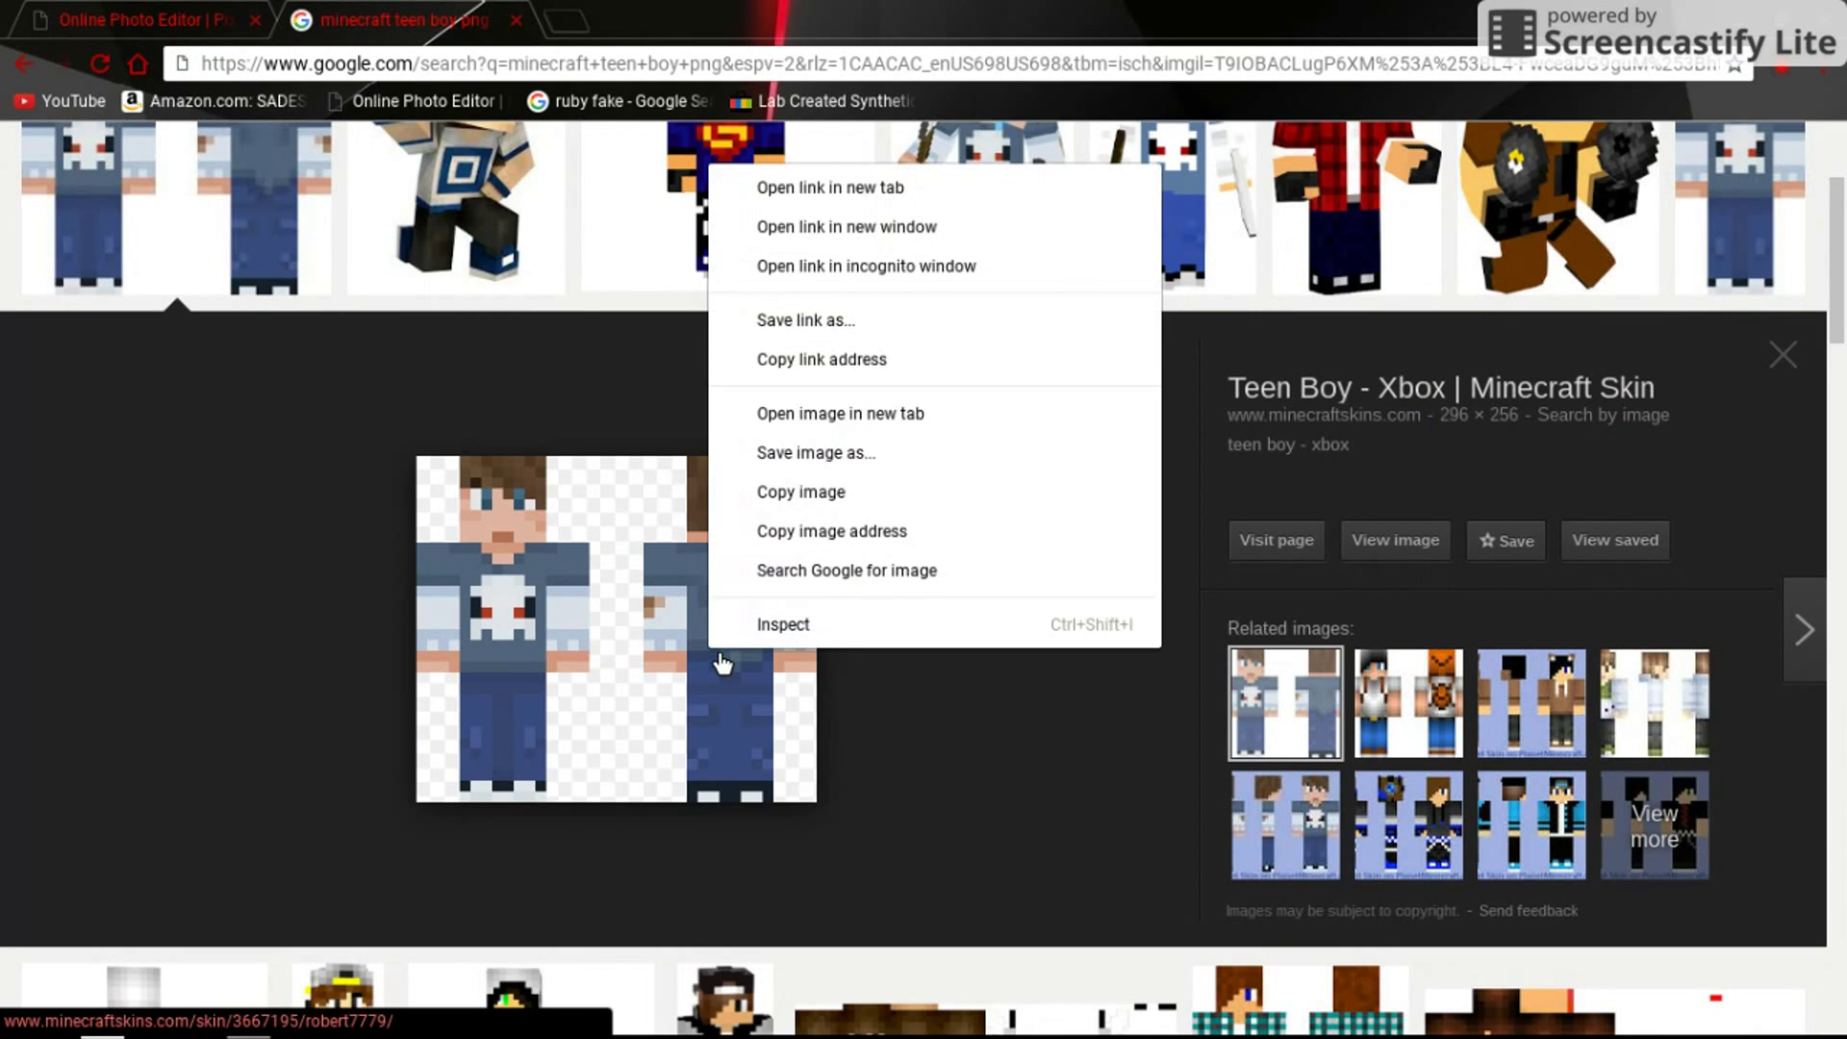
{"action": "left_click", "coordinate": [794, 459]}
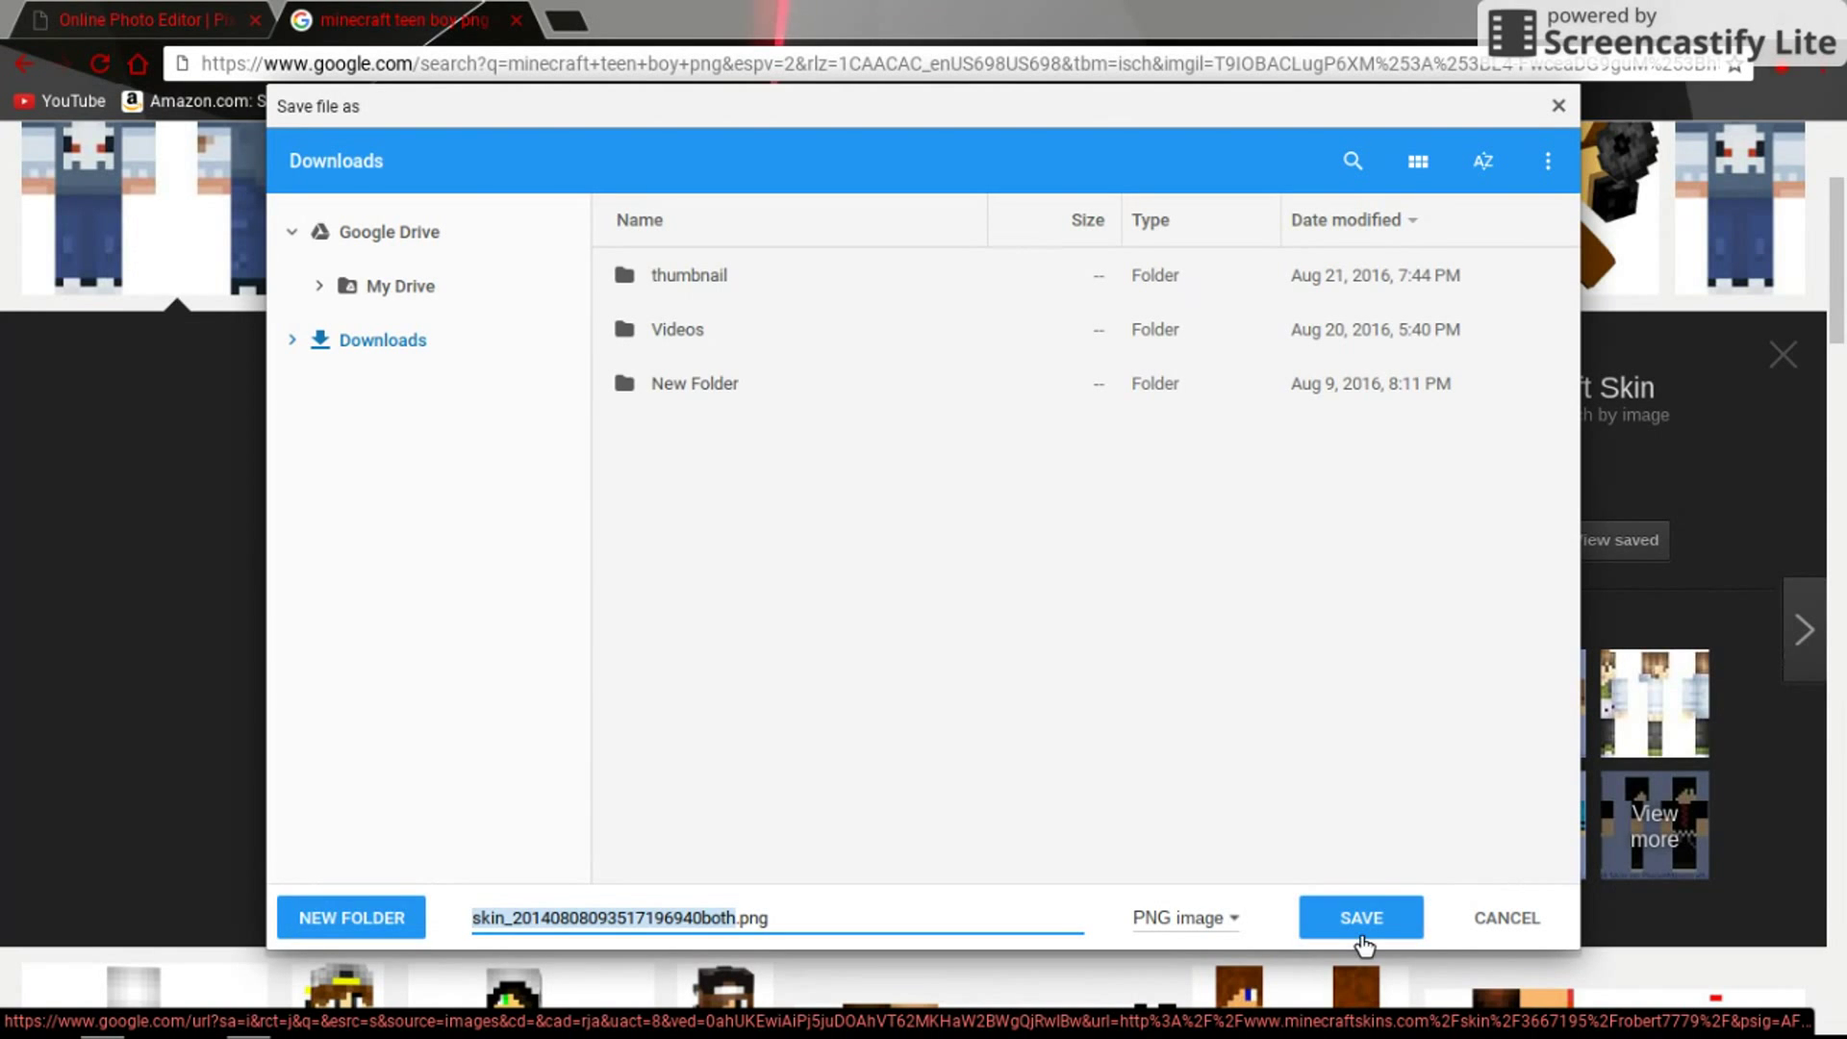
{"action": "left_click", "coordinate": [1364, 934]}
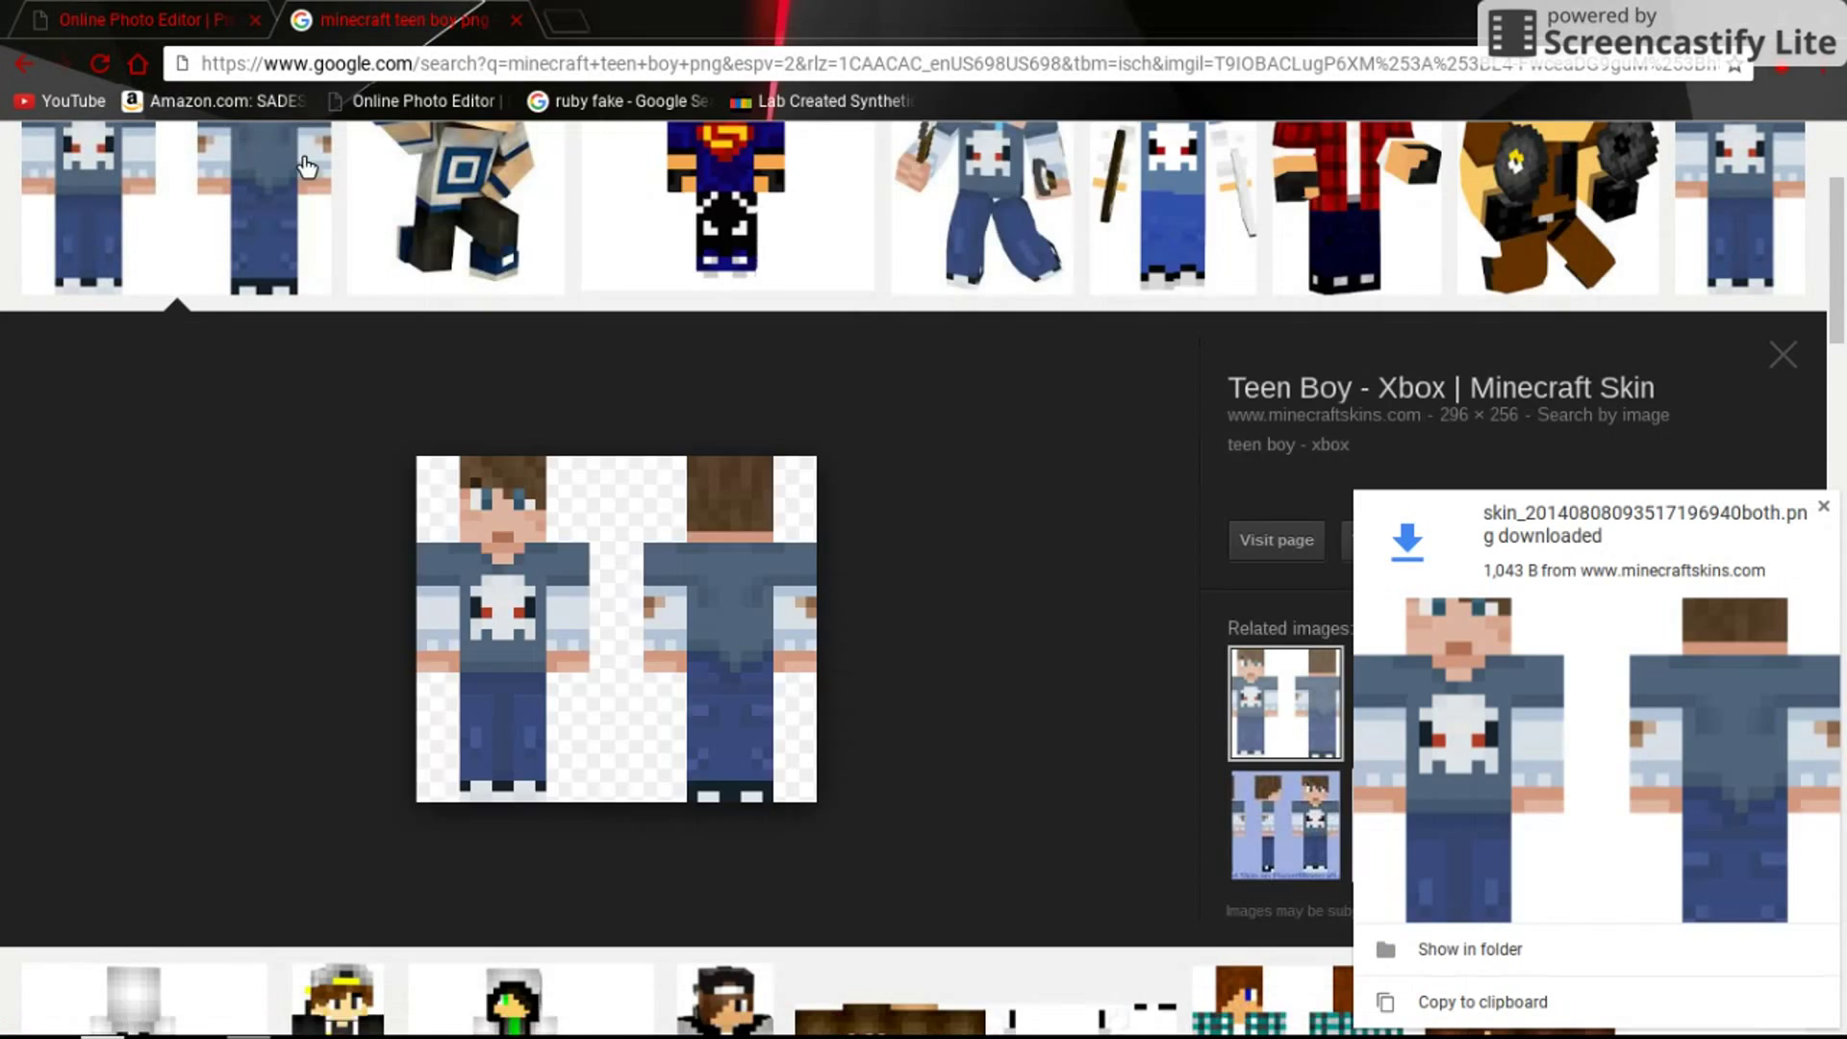
{"action": "left_click", "coordinate": [200, 17]}
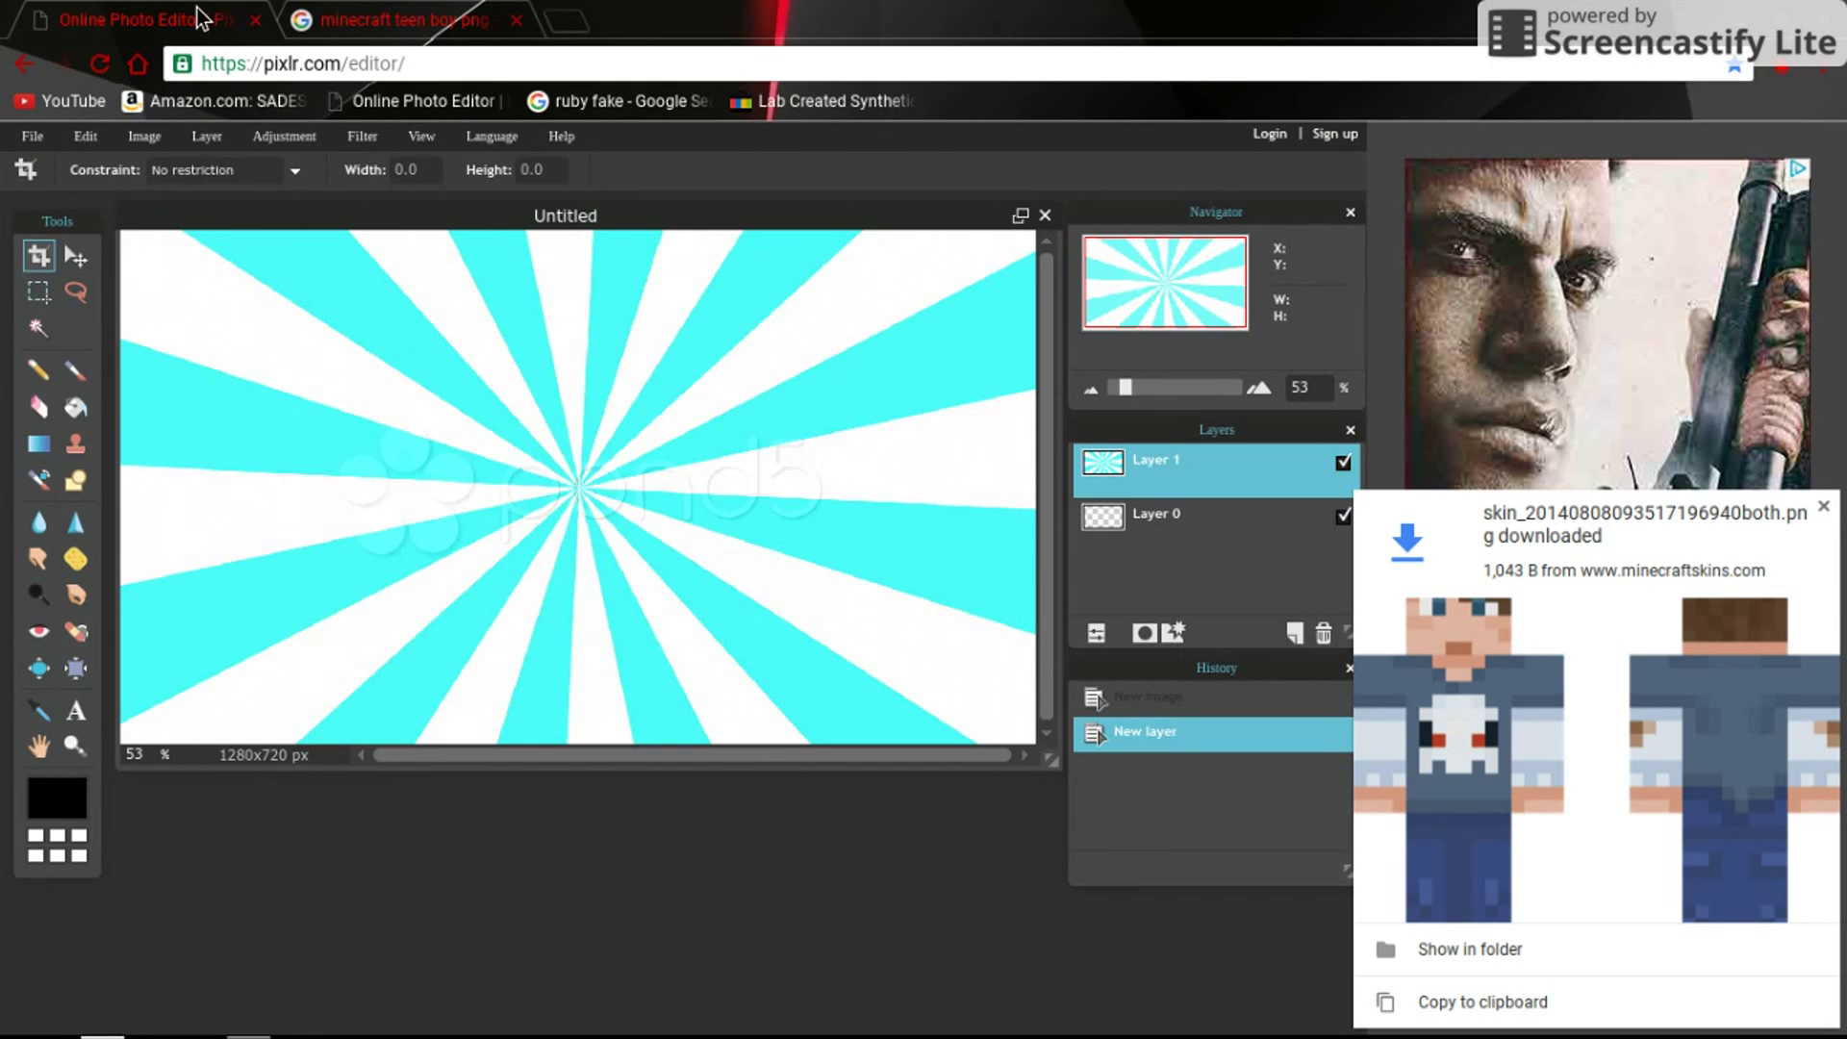
{"action": "key", "text": "ctrl+o"}
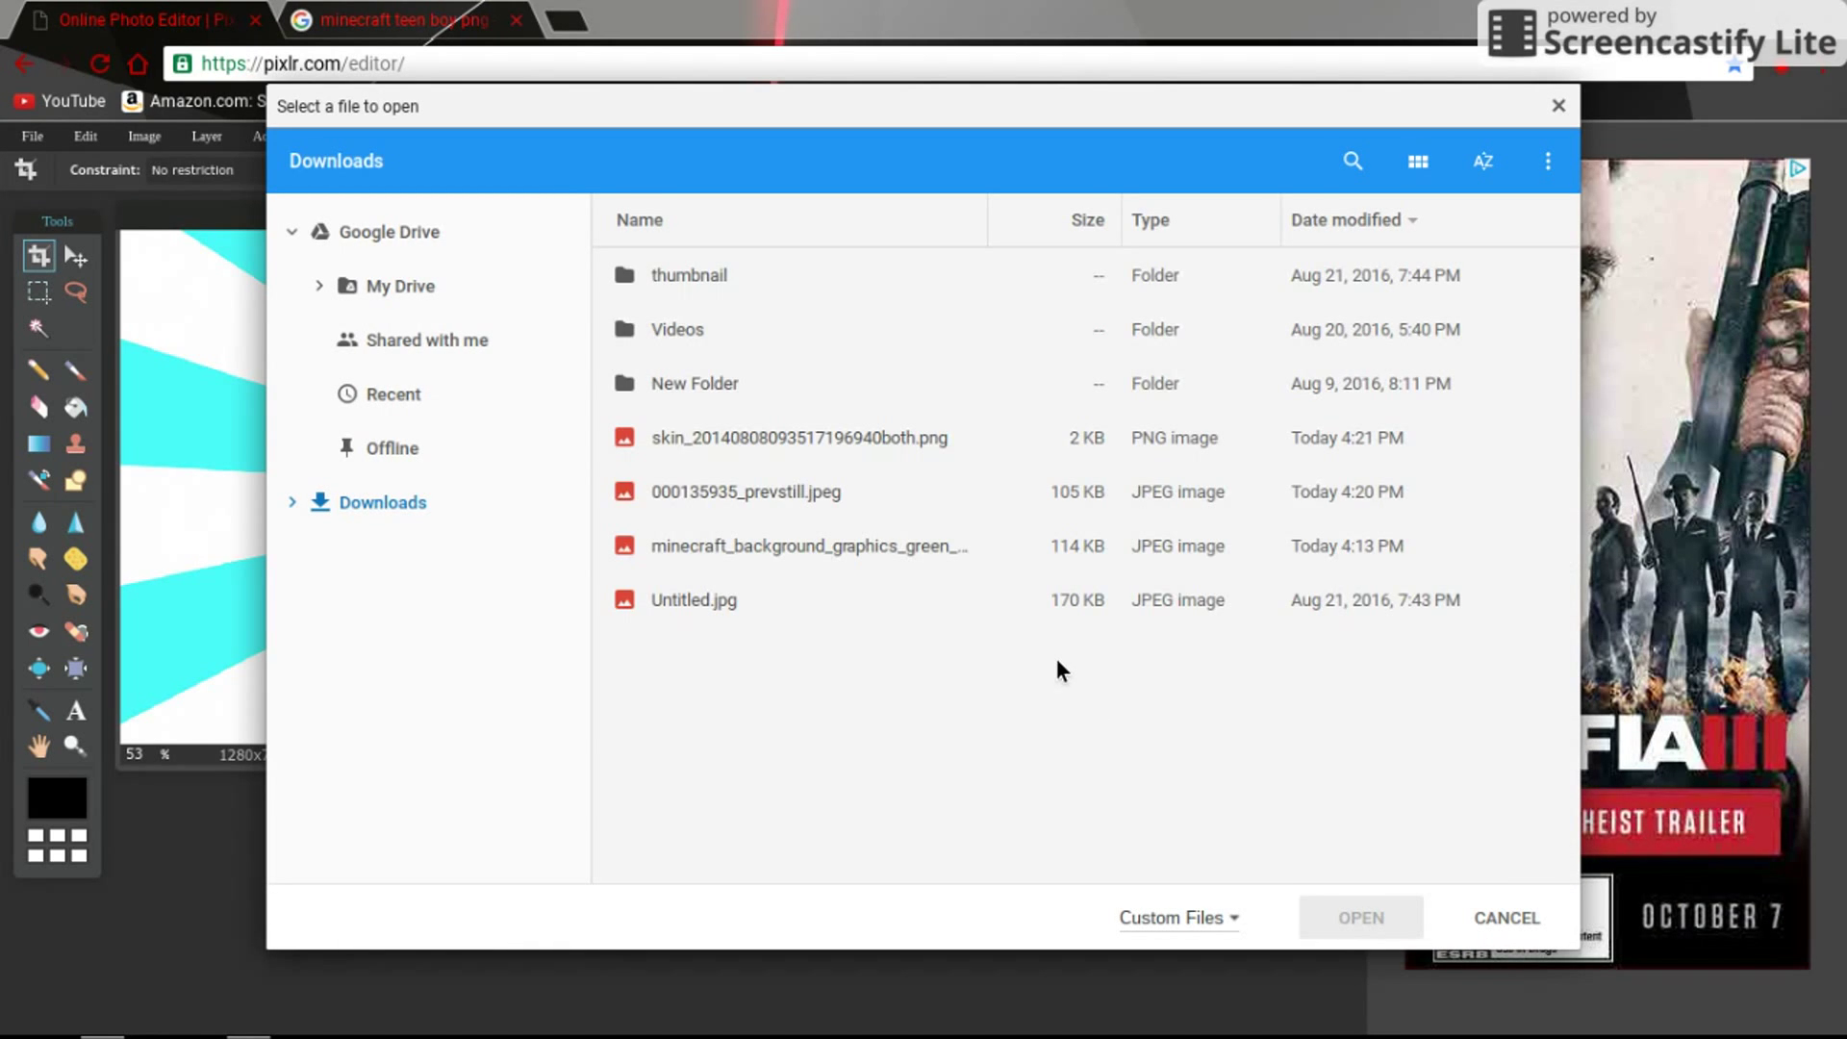
{"action": "double_click", "coordinate": [758, 441]}
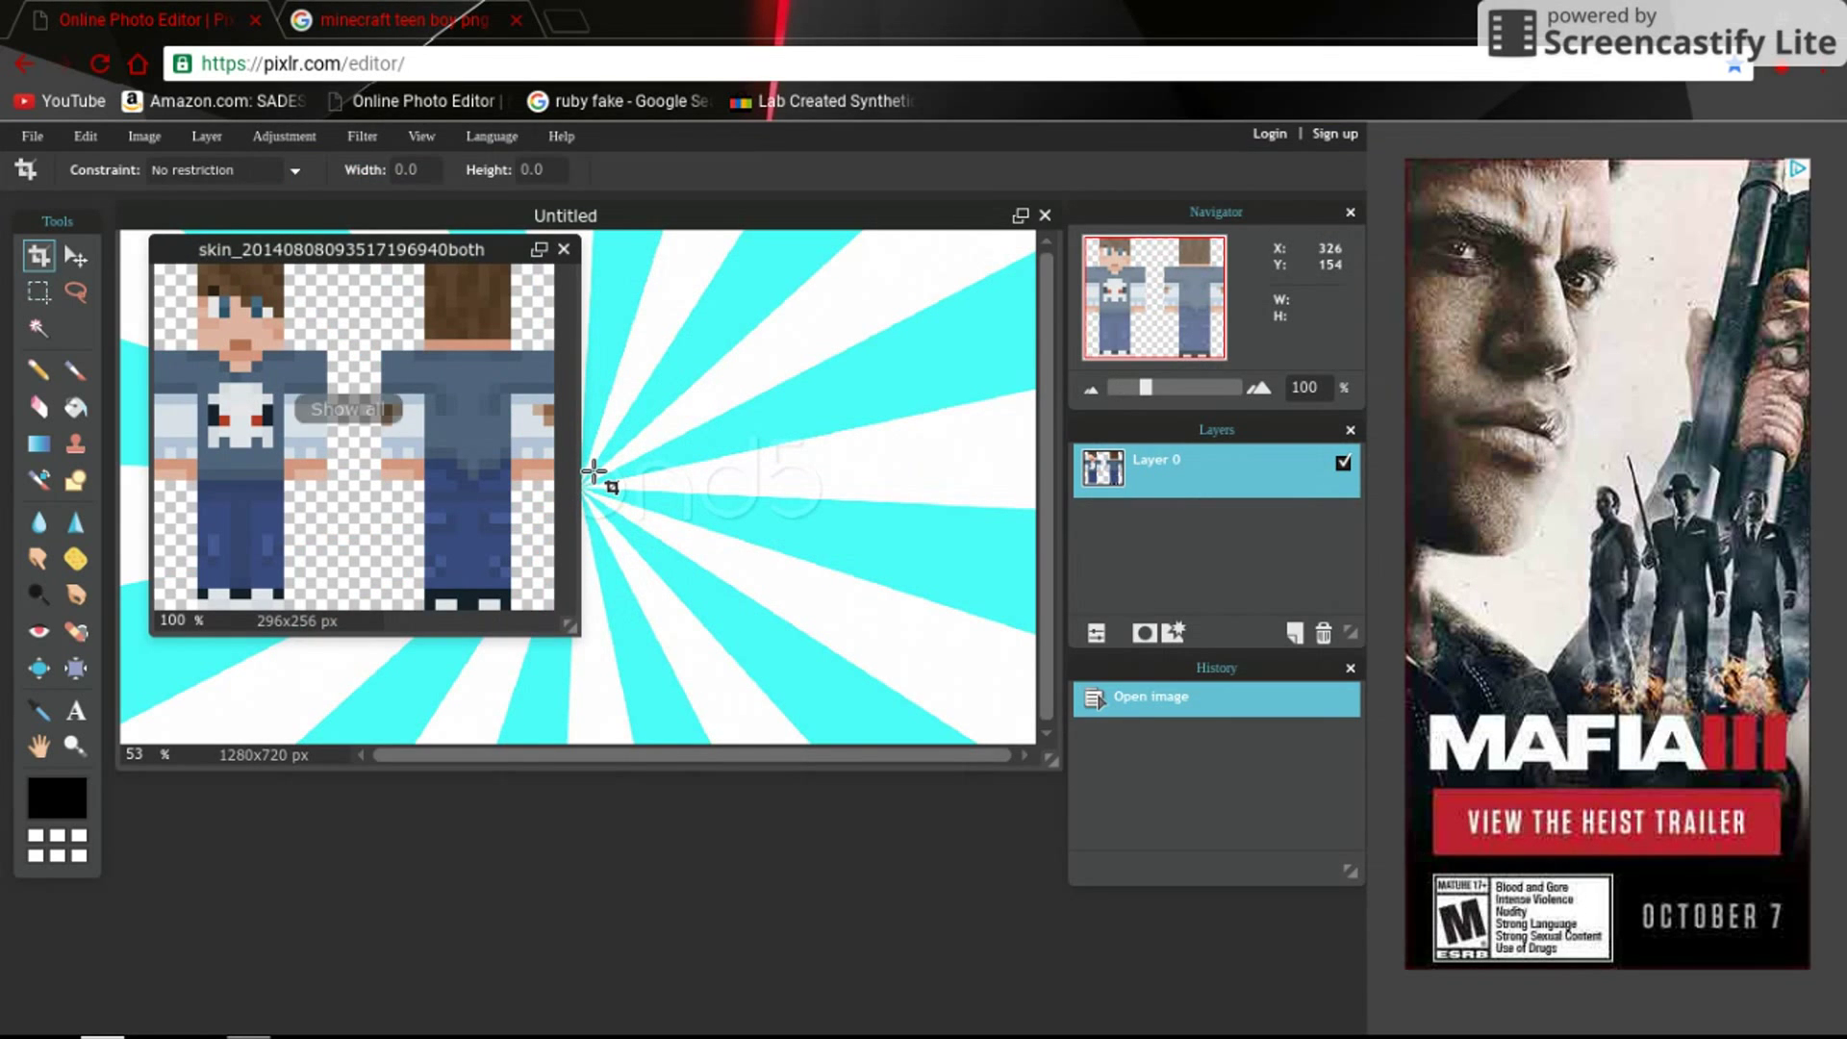
{"action": "key", "text": "ctrl+a"}
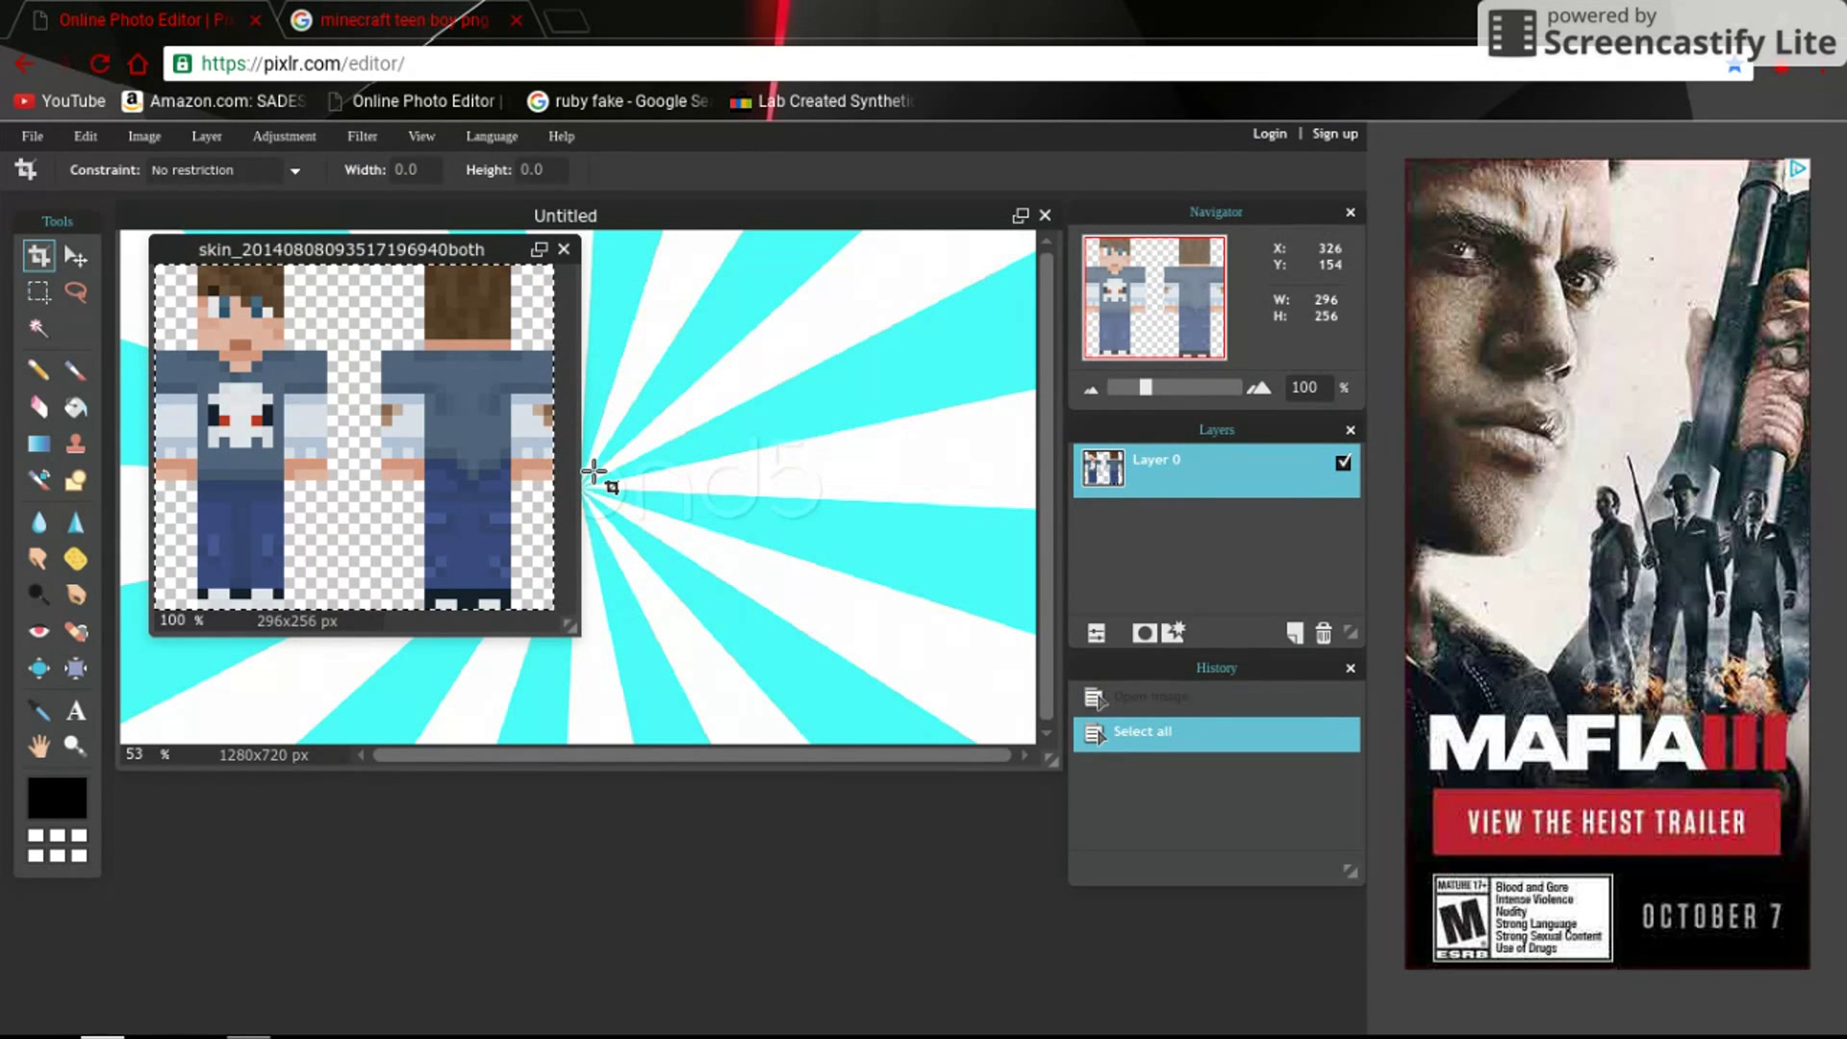
- Copy the skin into the sunburst canvas as Layer 2 and move it to the lower right
{"action": "key", "text": "ctrl+c"}
{"action": "left_click", "coordinate": [593, 471]}
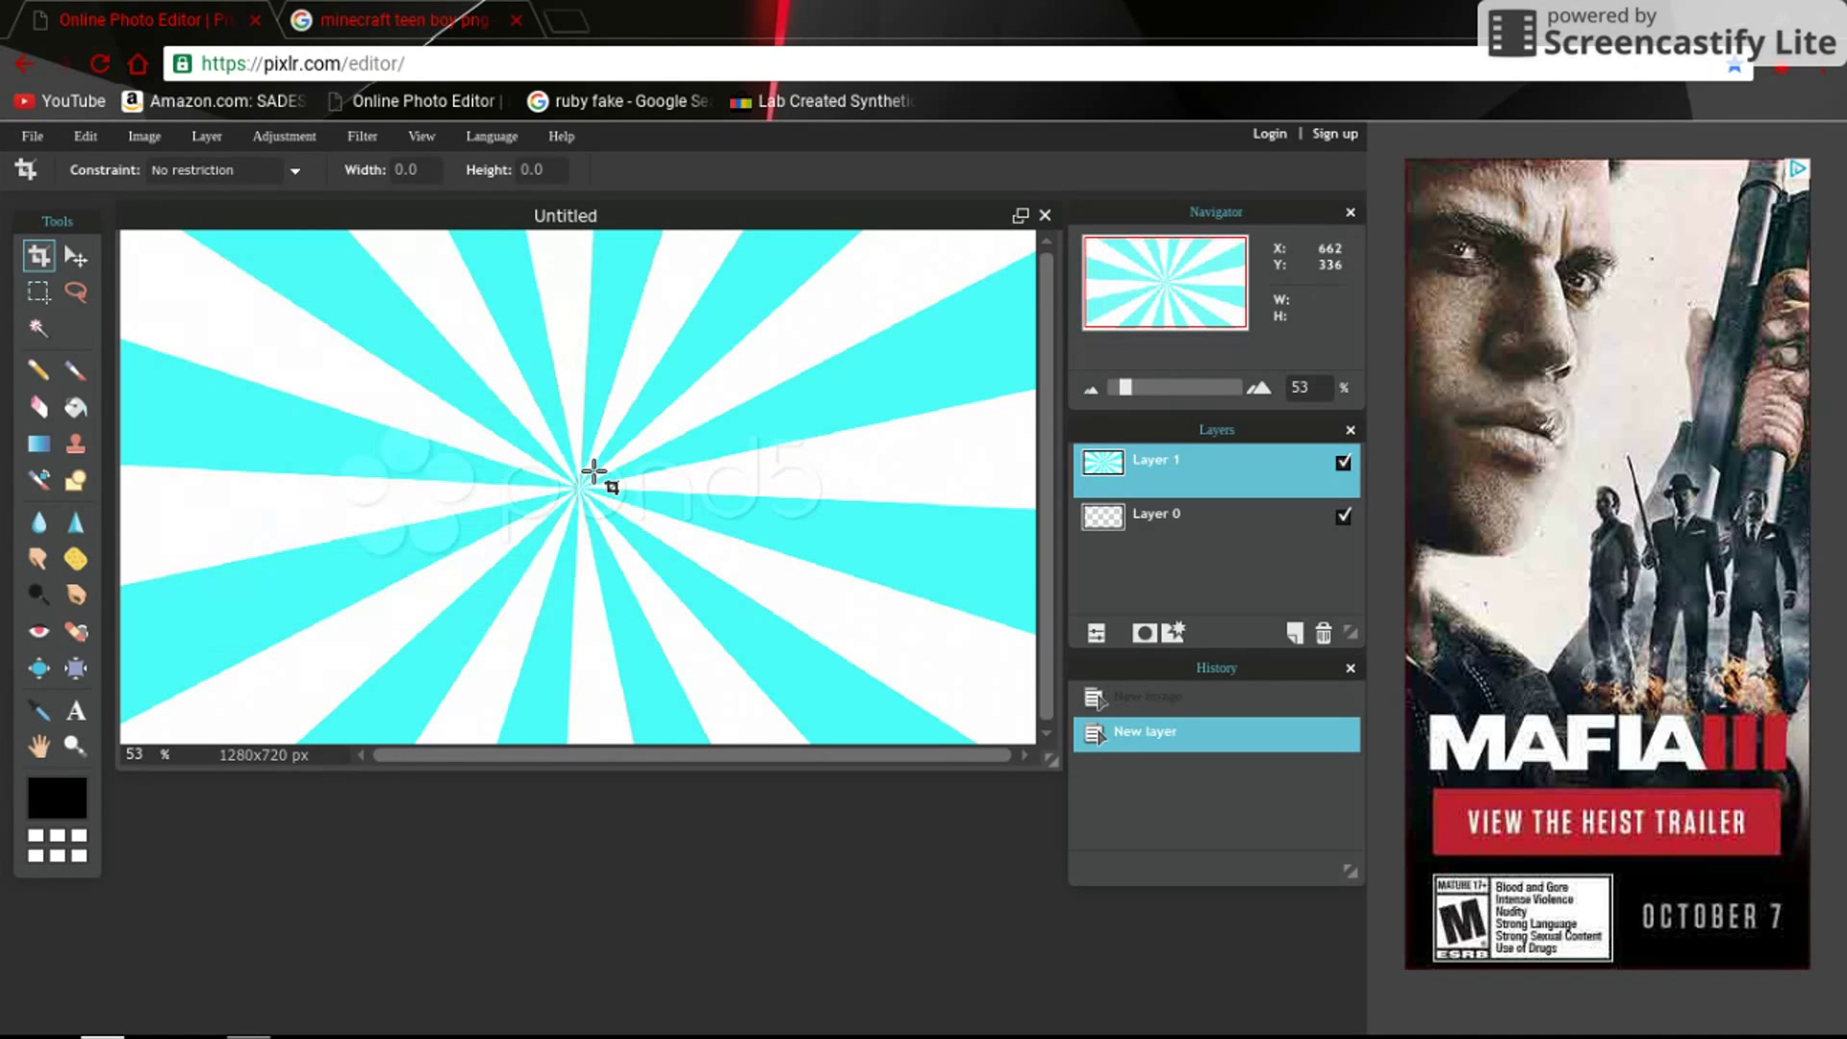
{"action": "key", "text": "ctrl+v"}
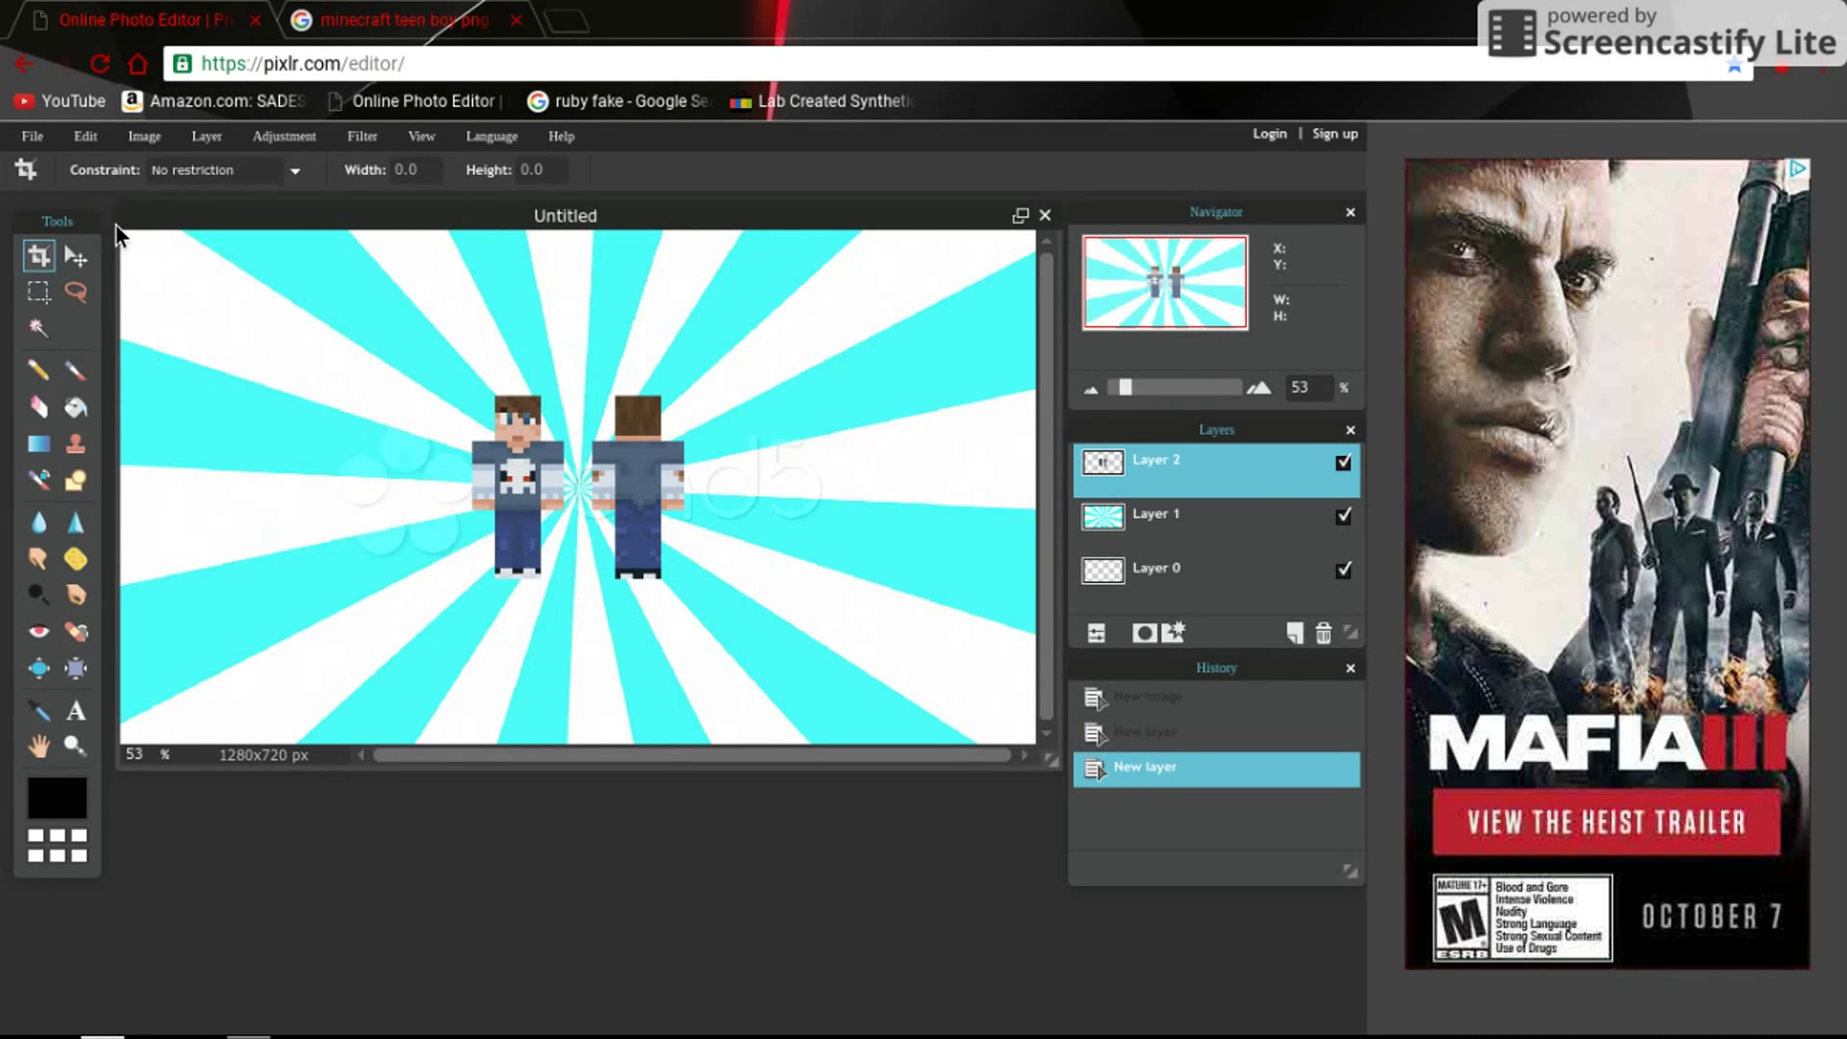
{"action": "left_click", "coordinate": [76, 256]}
{"action": "left_click_drag", "start_coordinate": [572, 493], "coordinate": [1029, 642]}
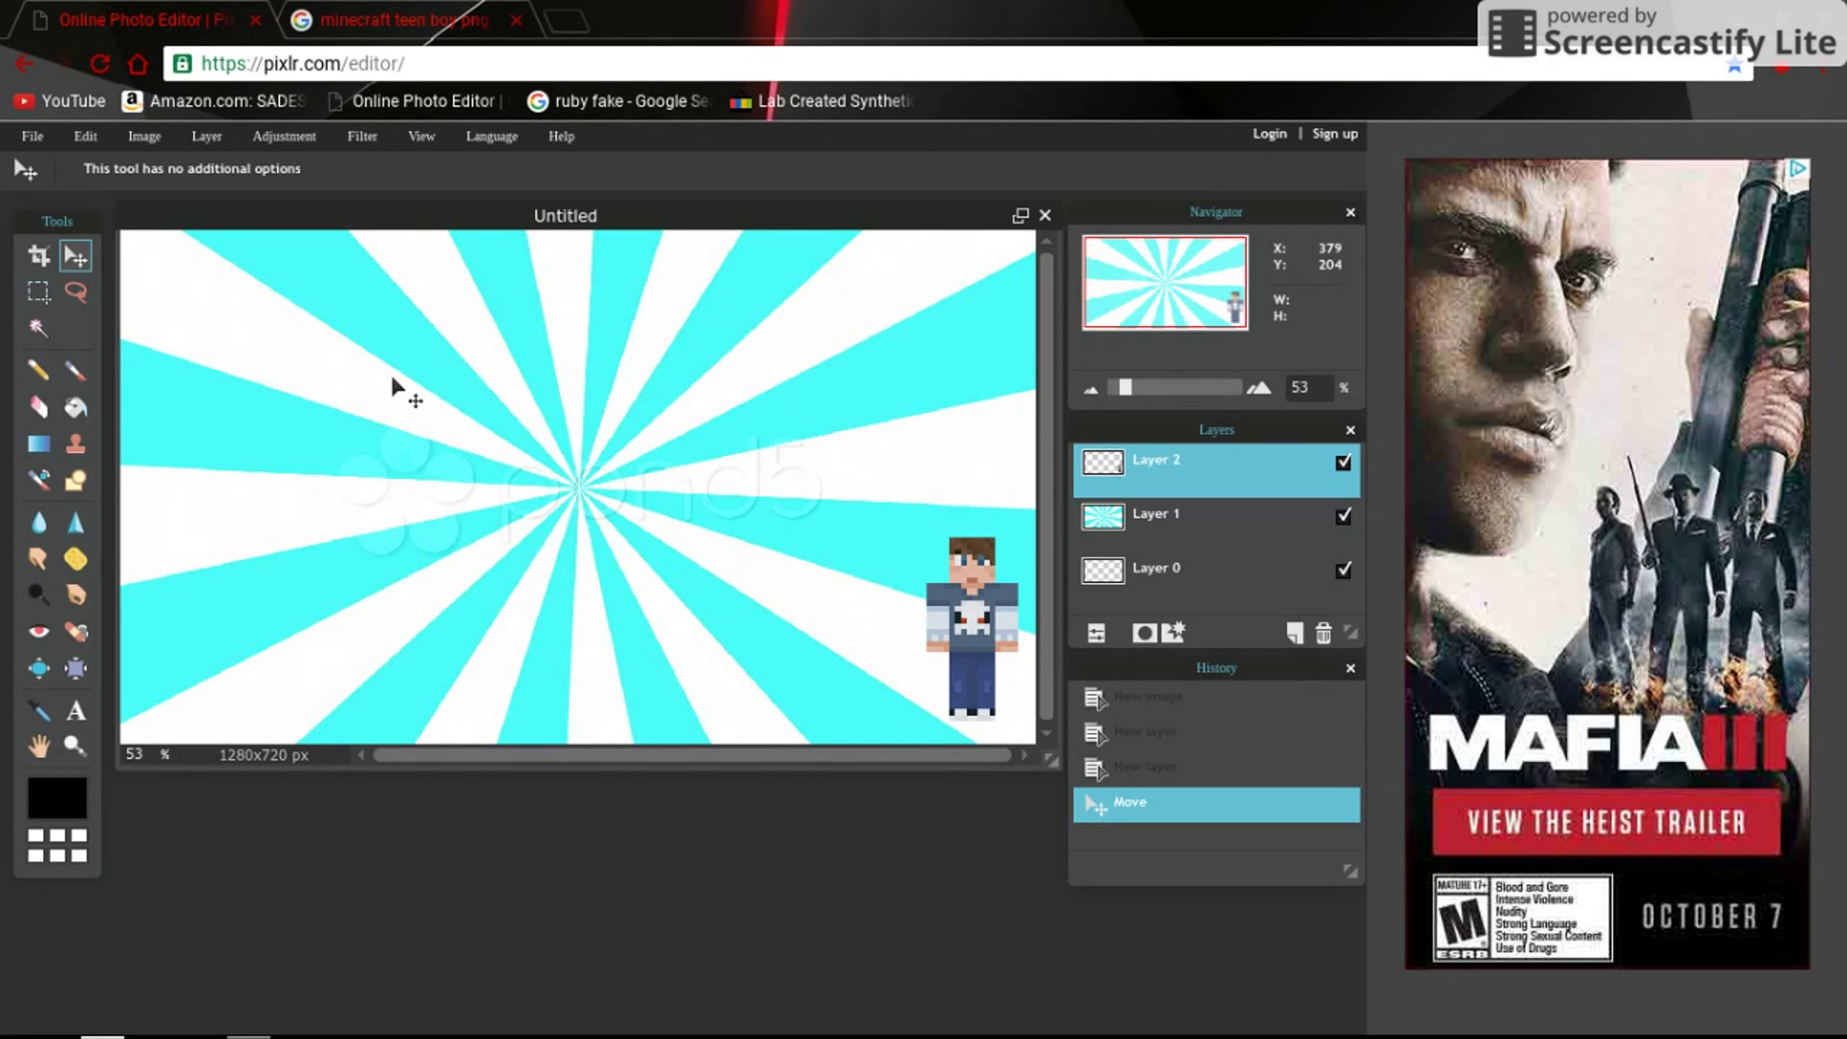
- Add the text 'AWESOME THUMBNAIL~!!!!' near the top at size 83
{"action": "left_click", "coordinate": [91, 714]}
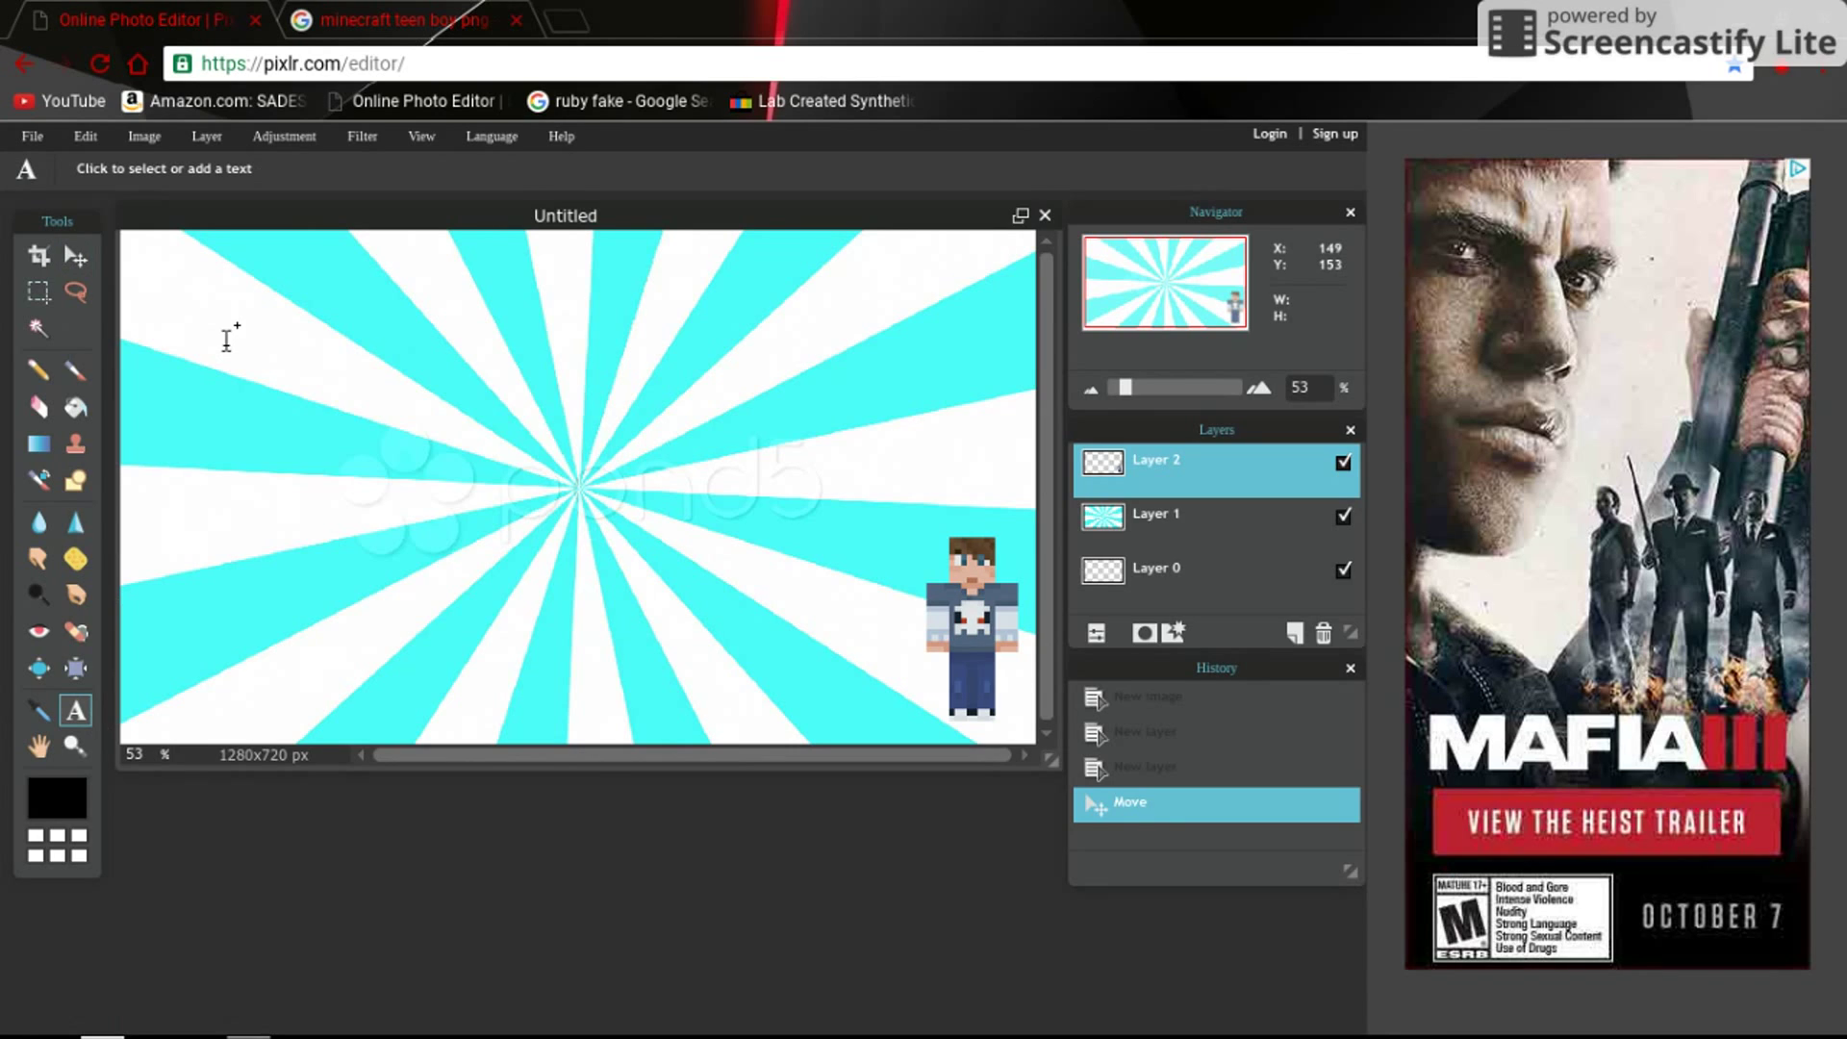
{"action": "left_click", "coordinate": [227, 337]}
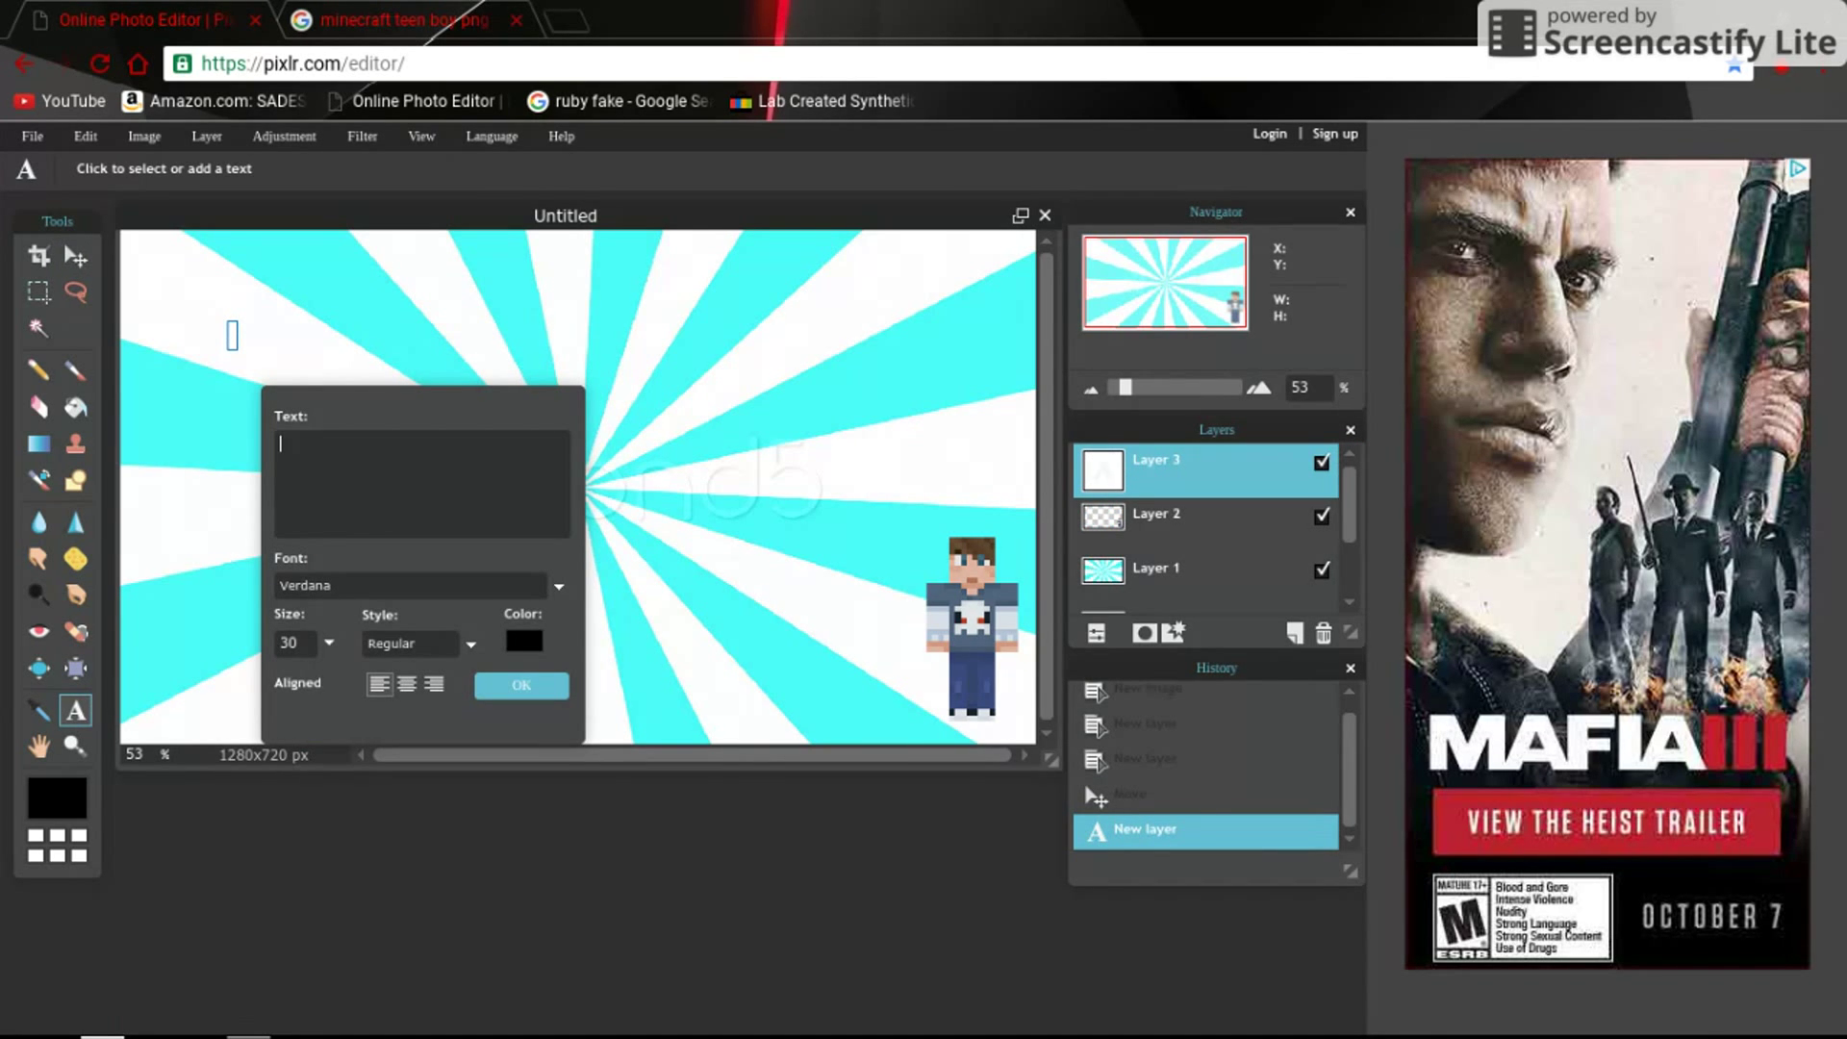
{"action": "type", "text": "AWESOME "}
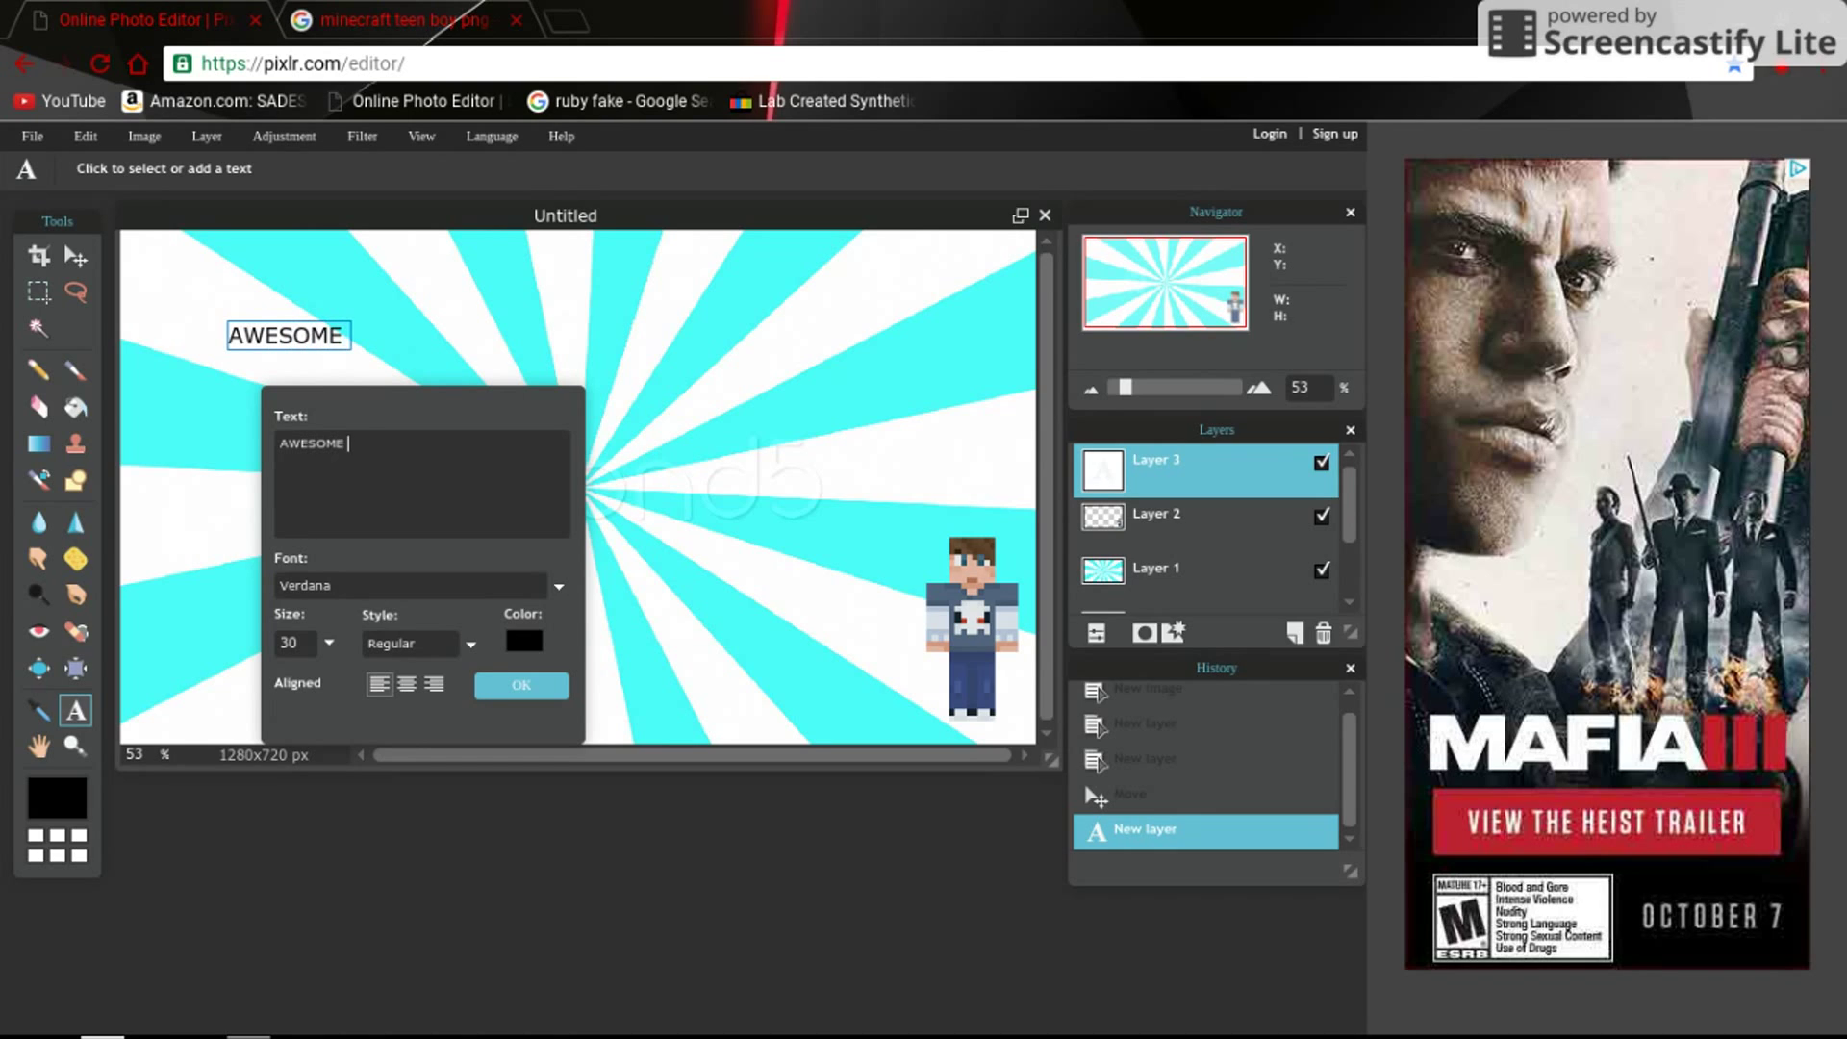
{"action": "type", "text": "THUMBNAIL"}
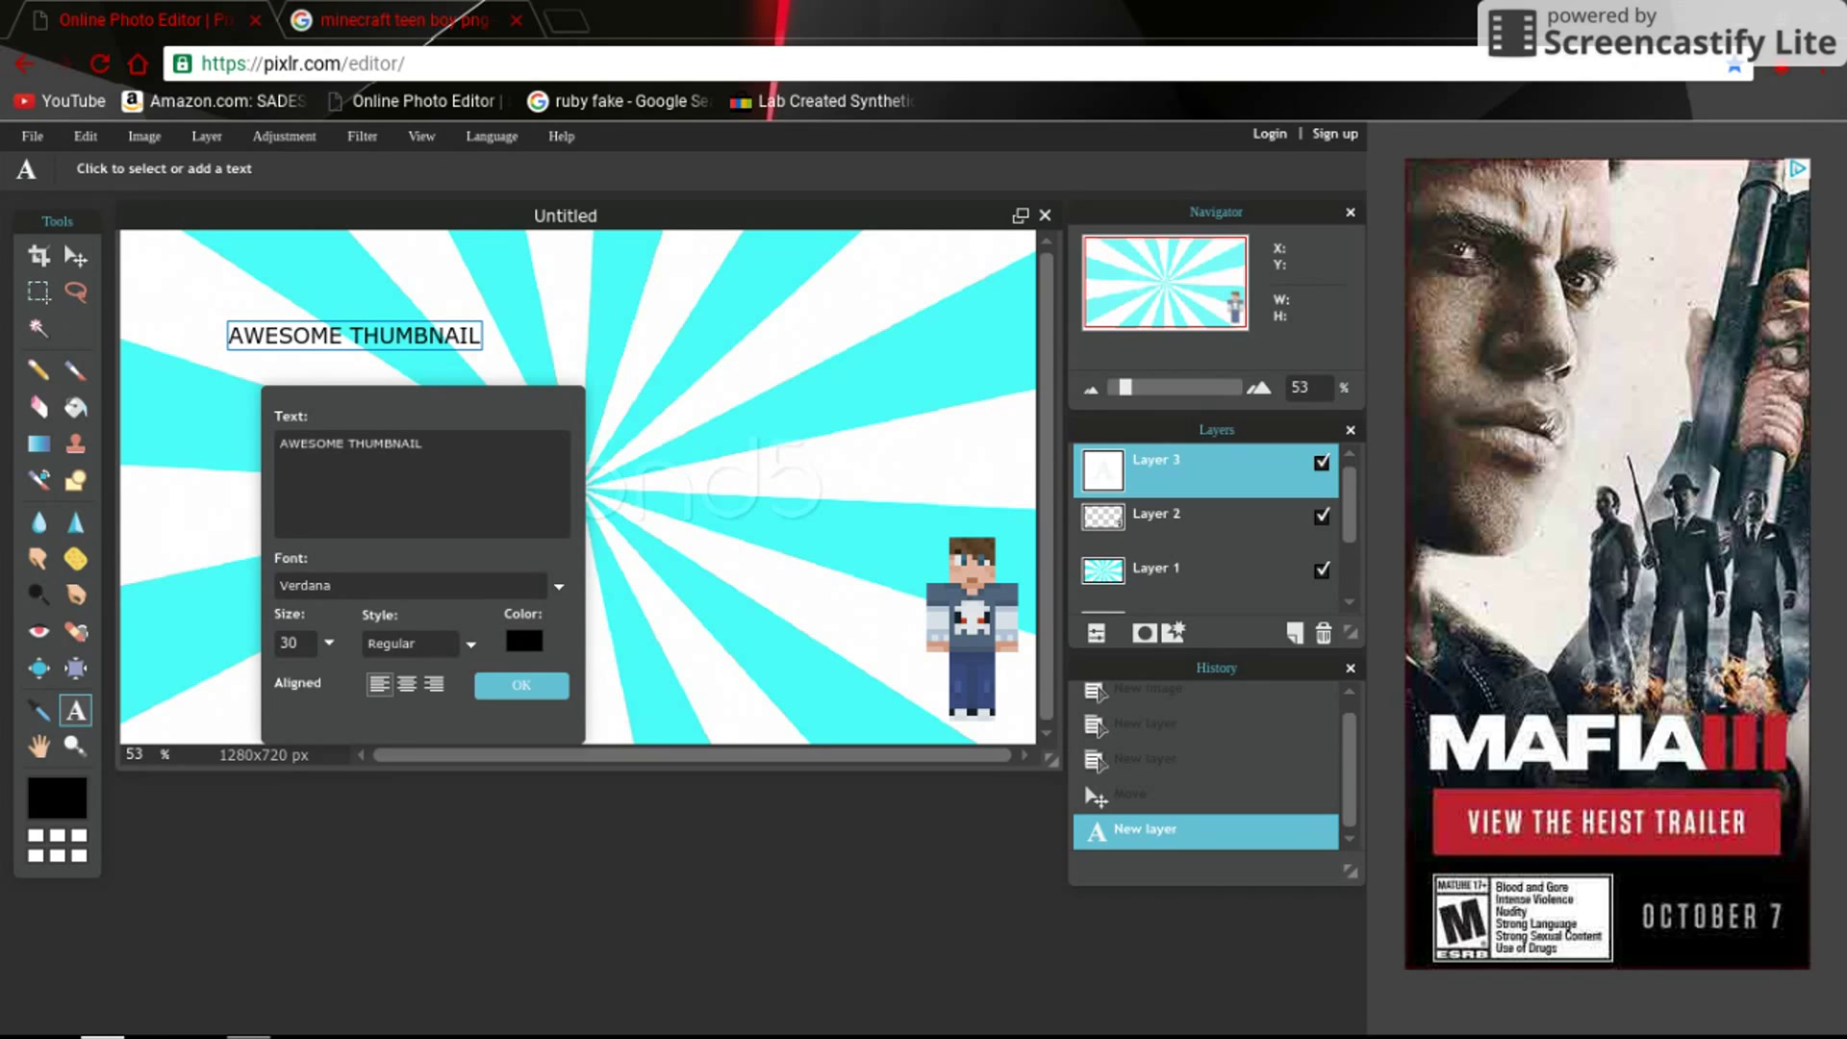
{"action": "type", "text": "~!!!!"}
{"action": "left_click", "coordinate": [329, 642]}
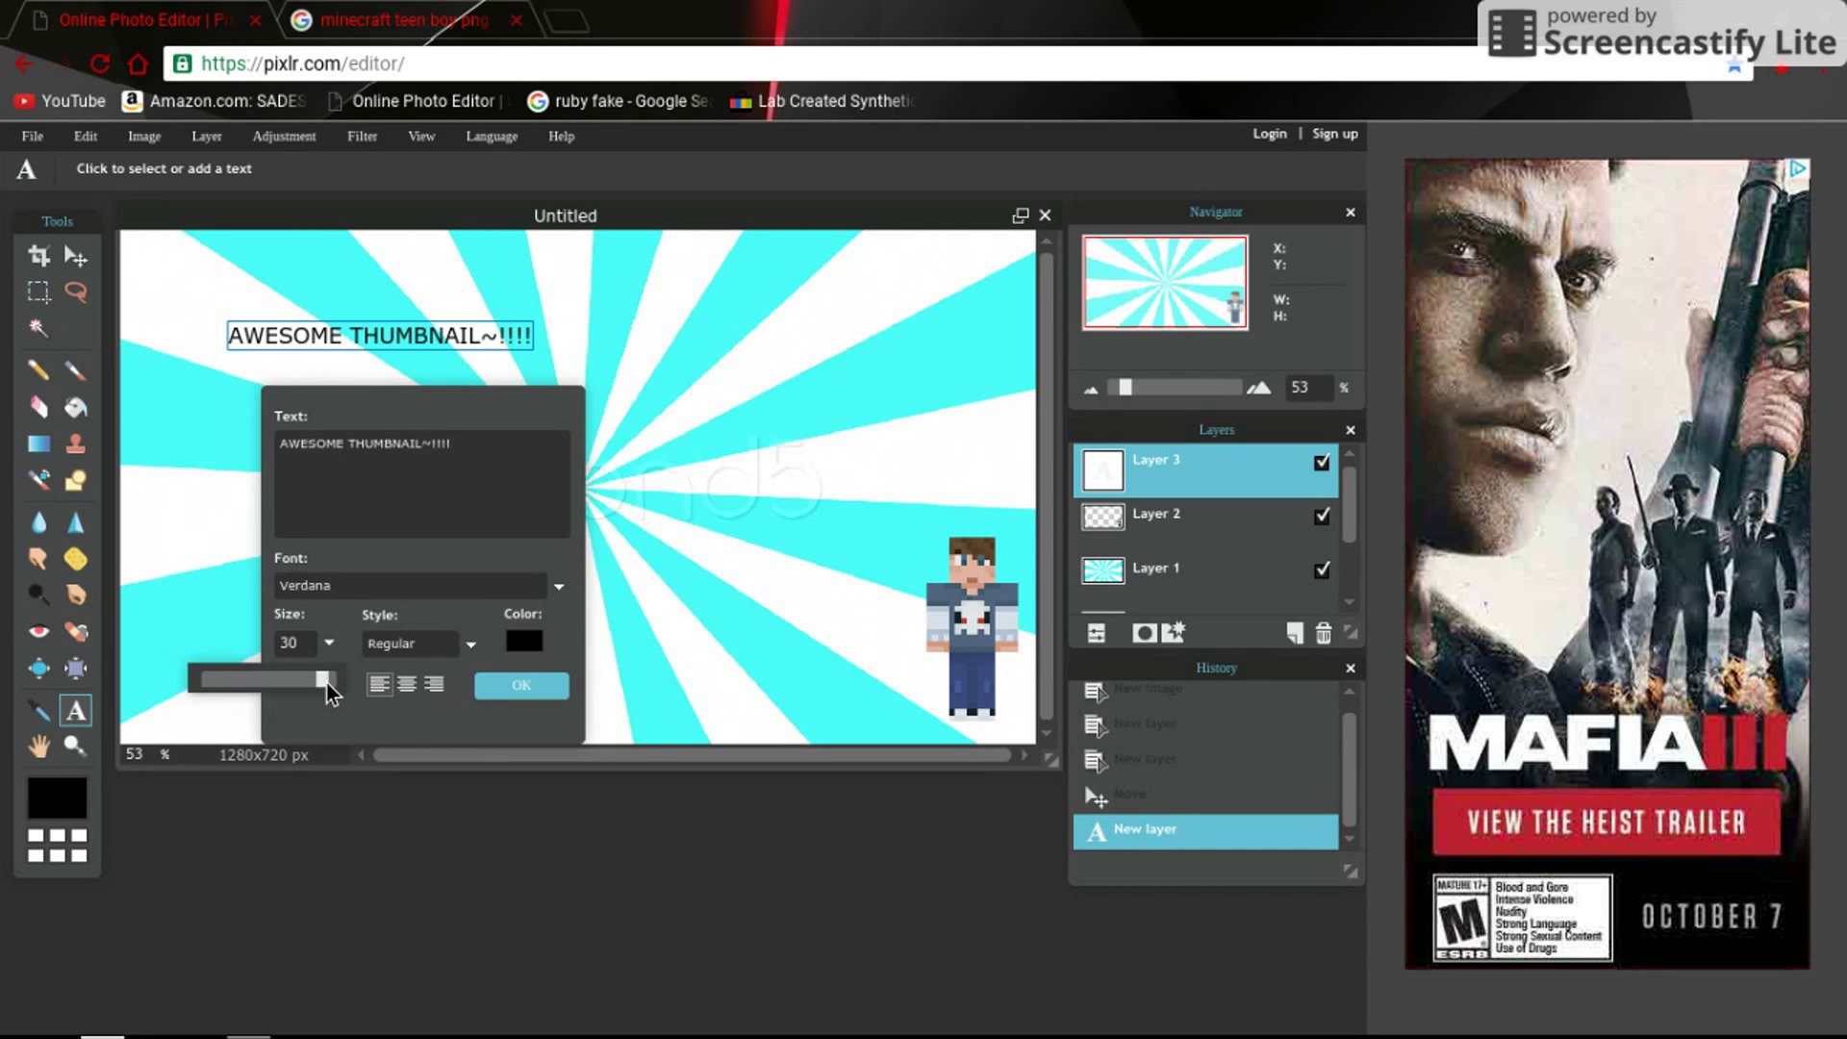
{"action": "left_click_drag", "start_coordinate": [326, 683], "coordinate": [369, 689]}
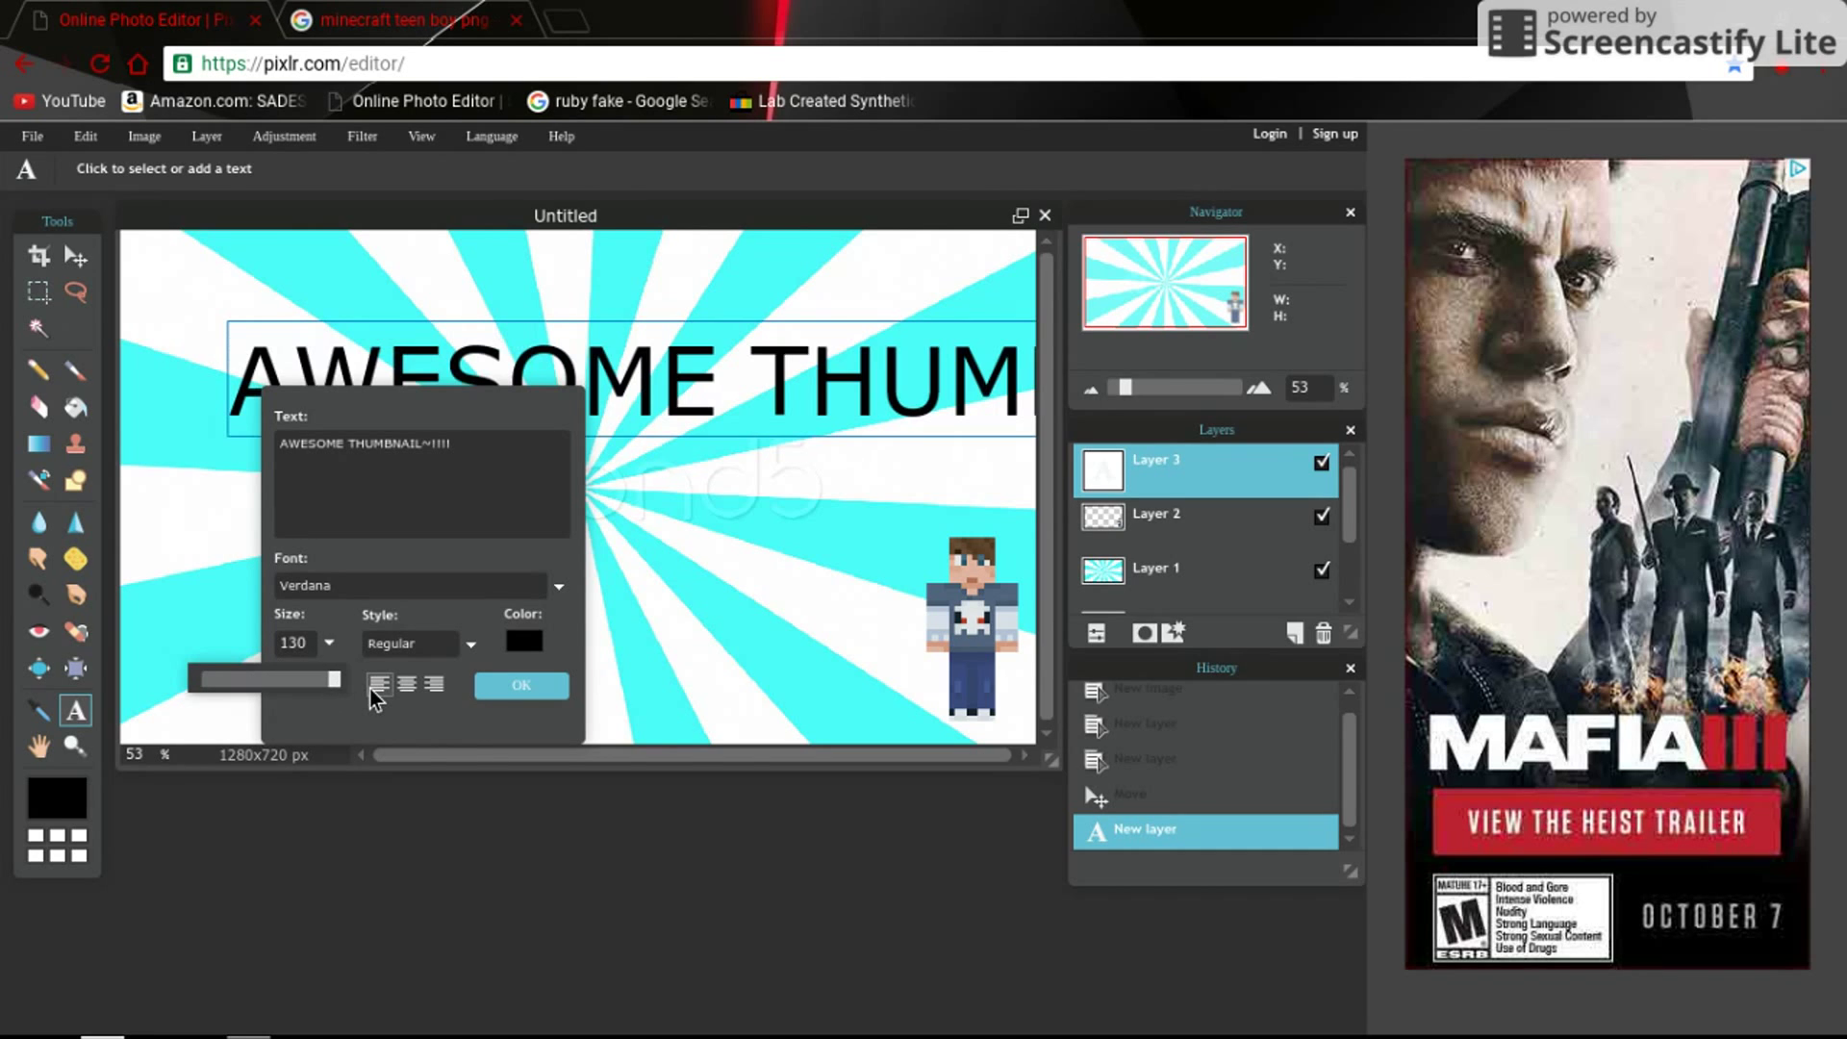
{"action": "left_click", "coordinate": [286, 679]}
- Set the headline to bold italic Comic Sans MS, centred across the top, and commit it
{"action": "left_click", "coordinate": [323, 581]}
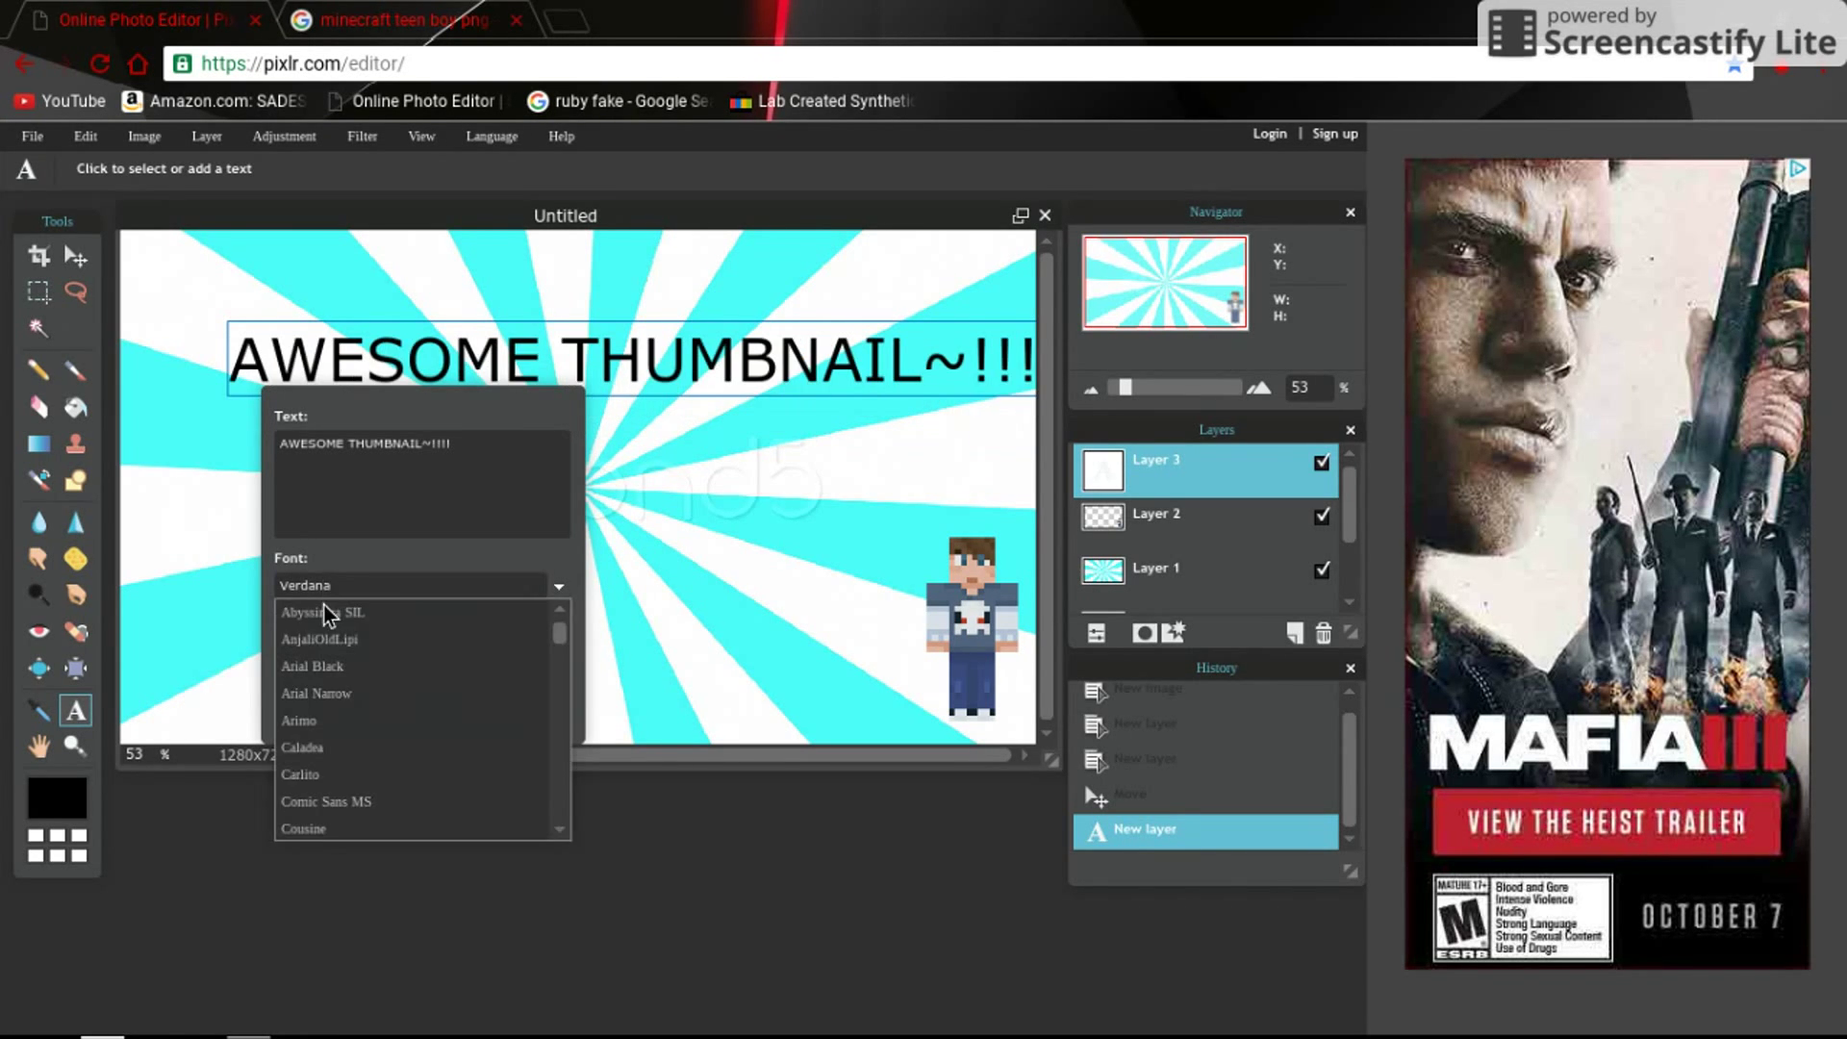
{"action": "left_click", "coordinate": [339, 804]}
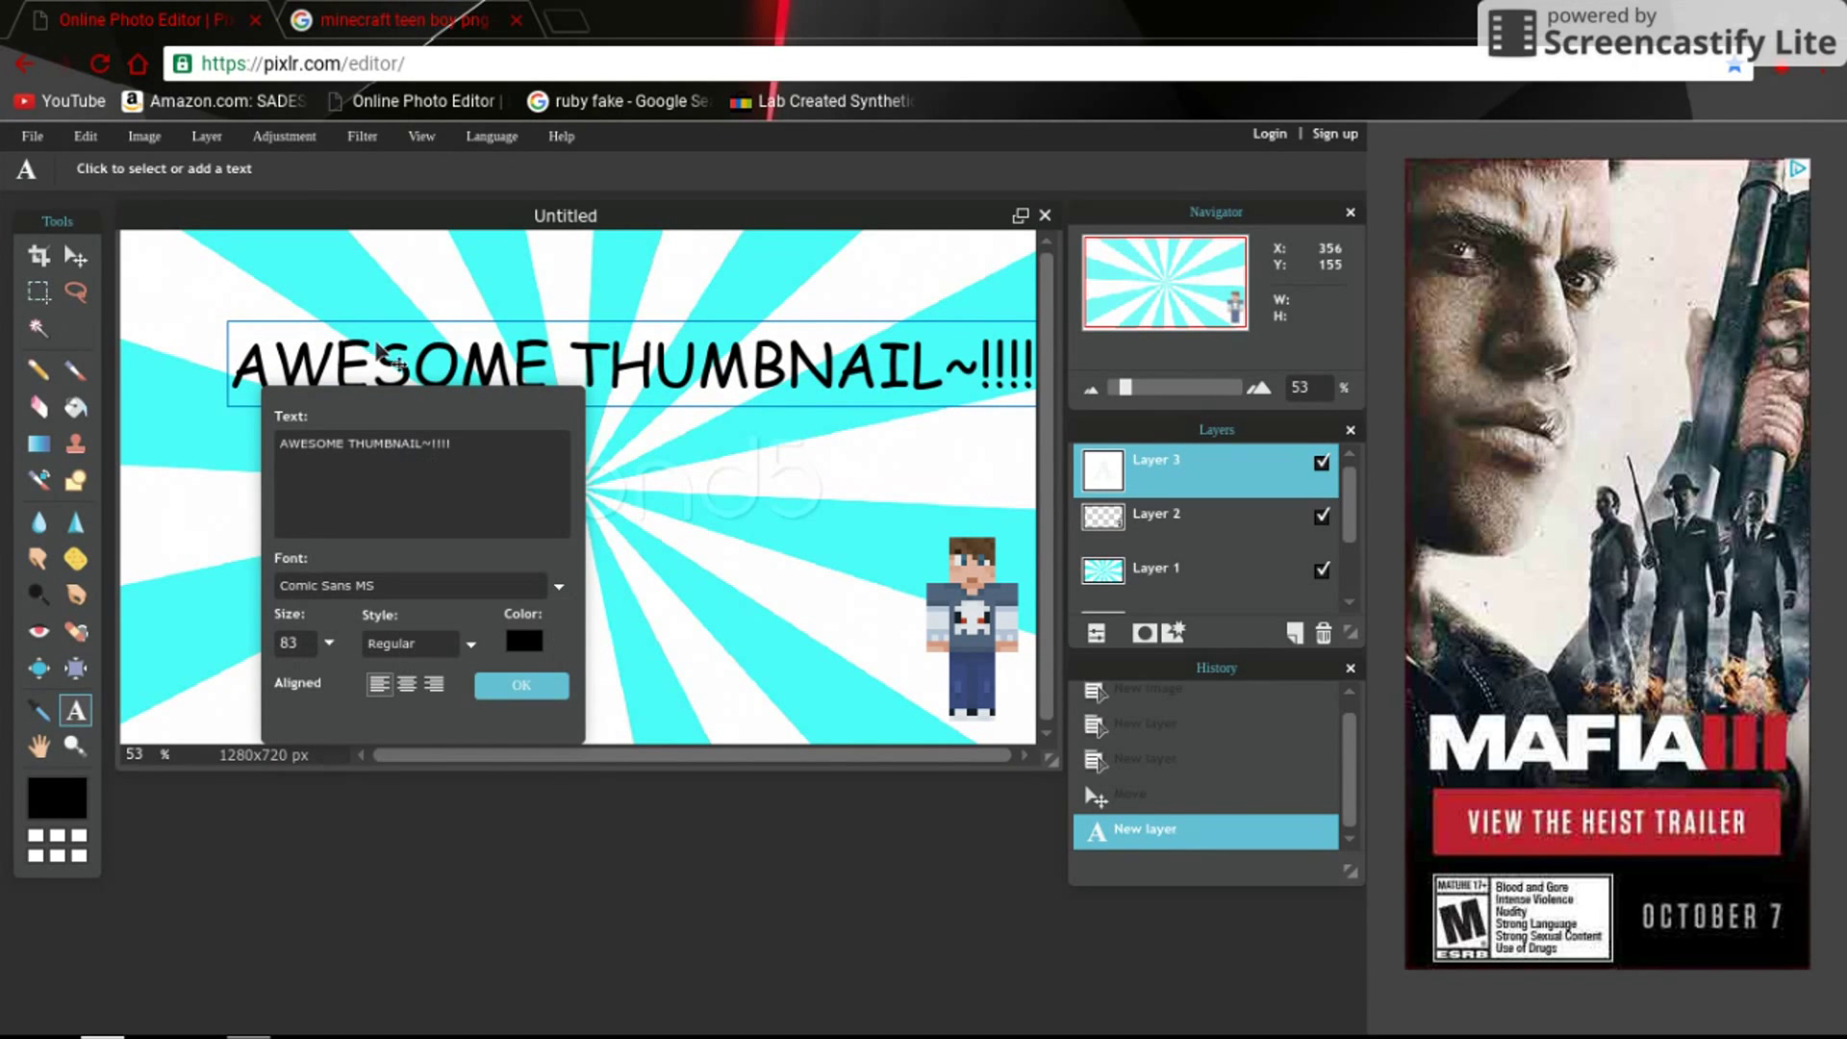
{"action": "left_click_drag", "start_coordinate": [367, 360], "coordinate": [322, 330]}
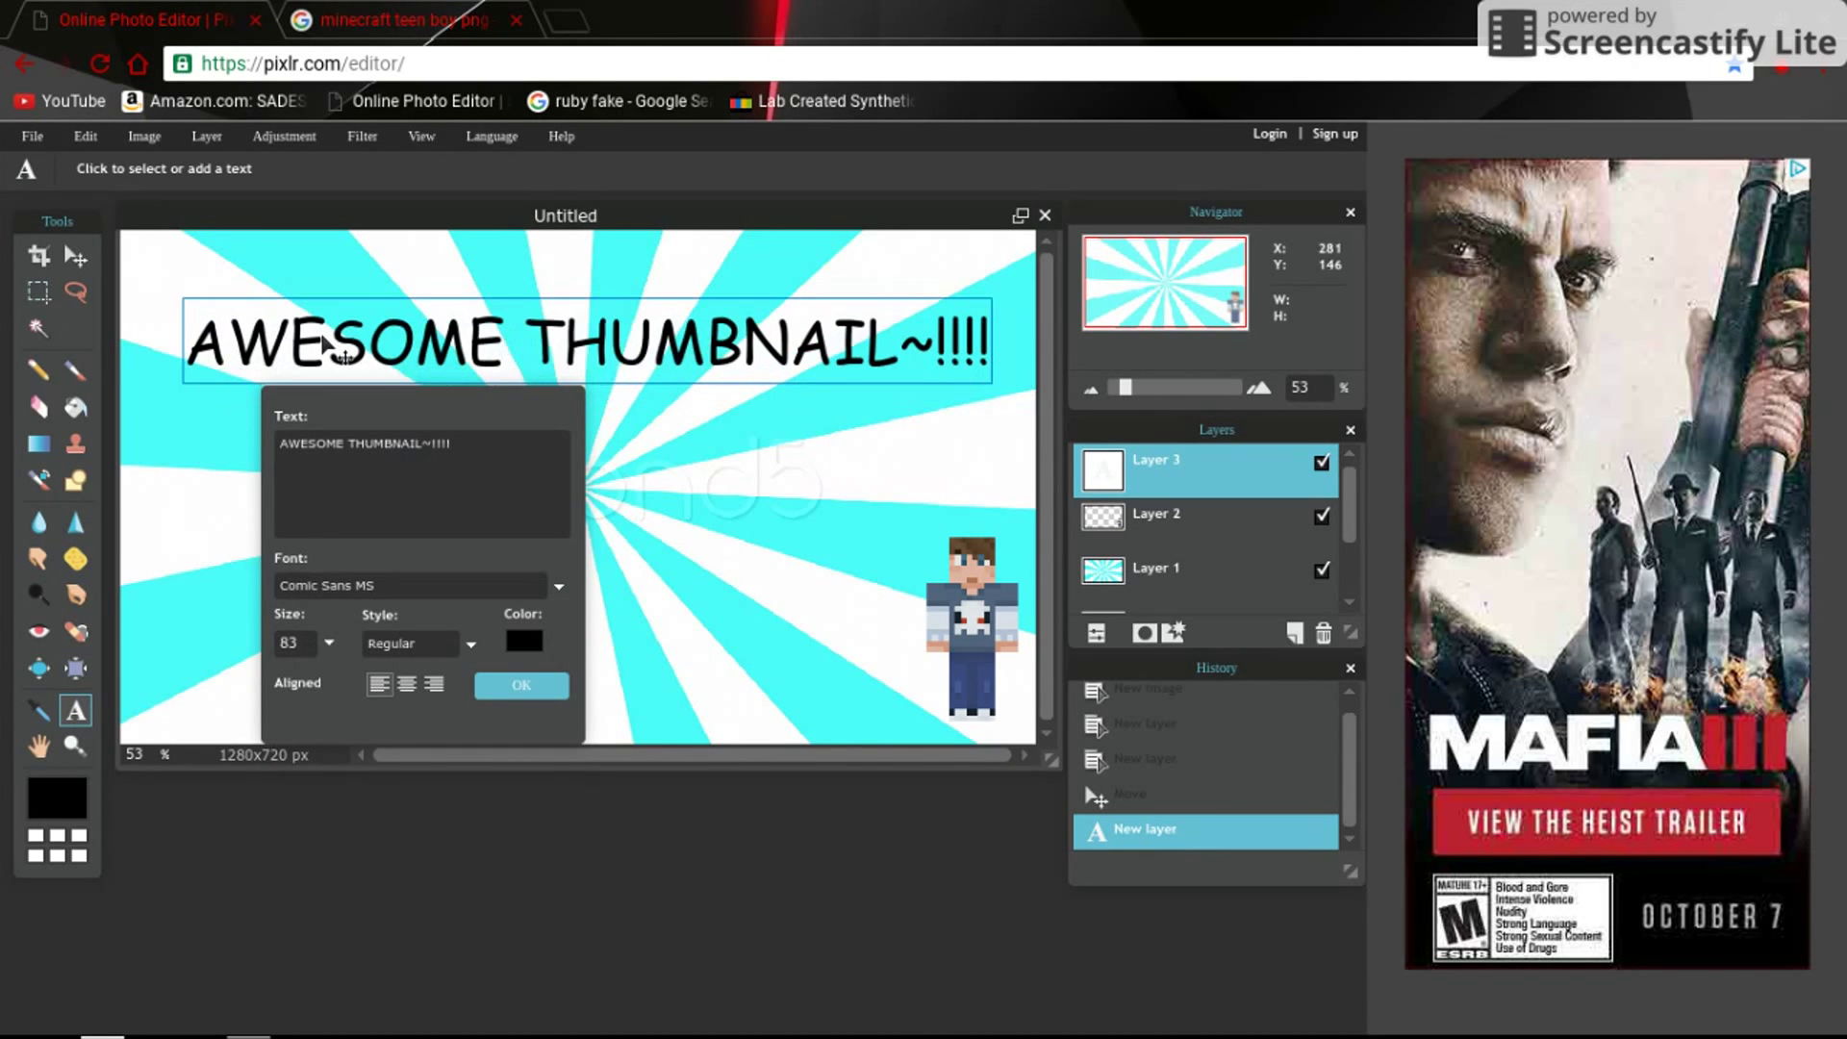
{"action": "left_click", "coordinate": [391, 652]}
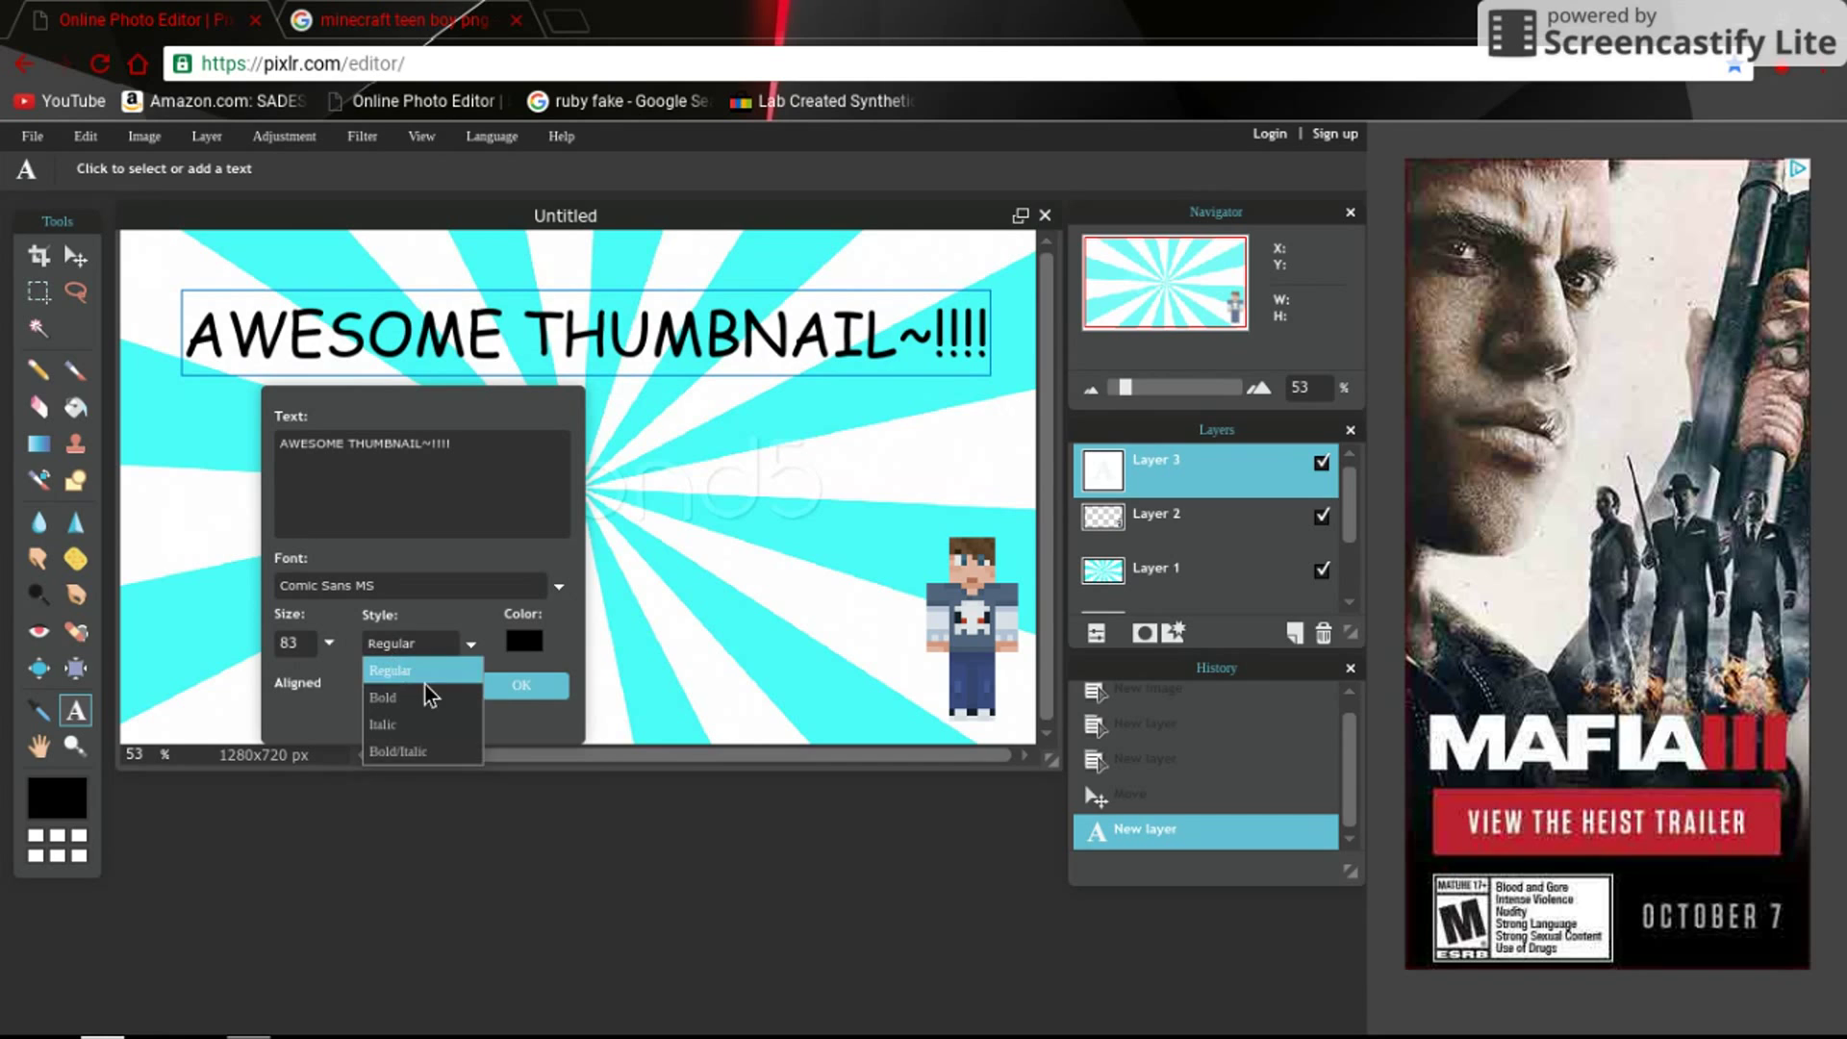
{"action": "left_click", "coordinate": [429, 750]}
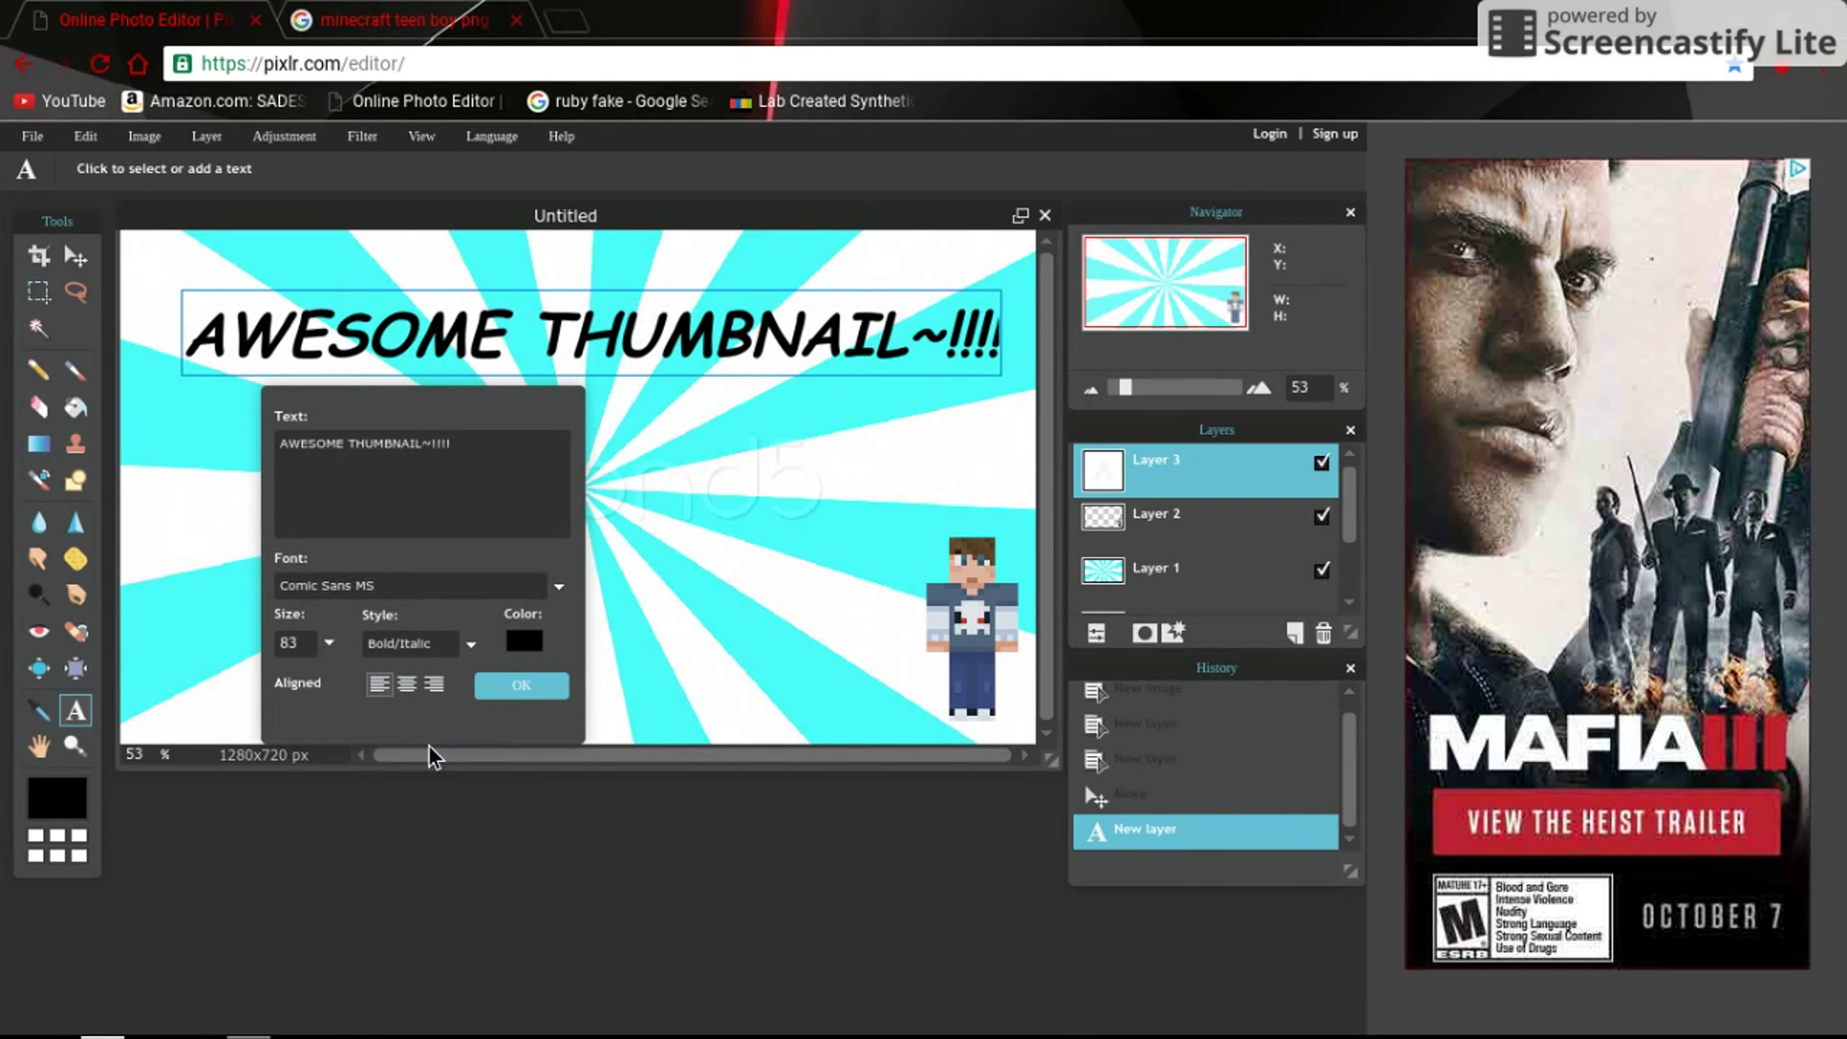
{"action": "left_click", "coordinate": [521, 686]}
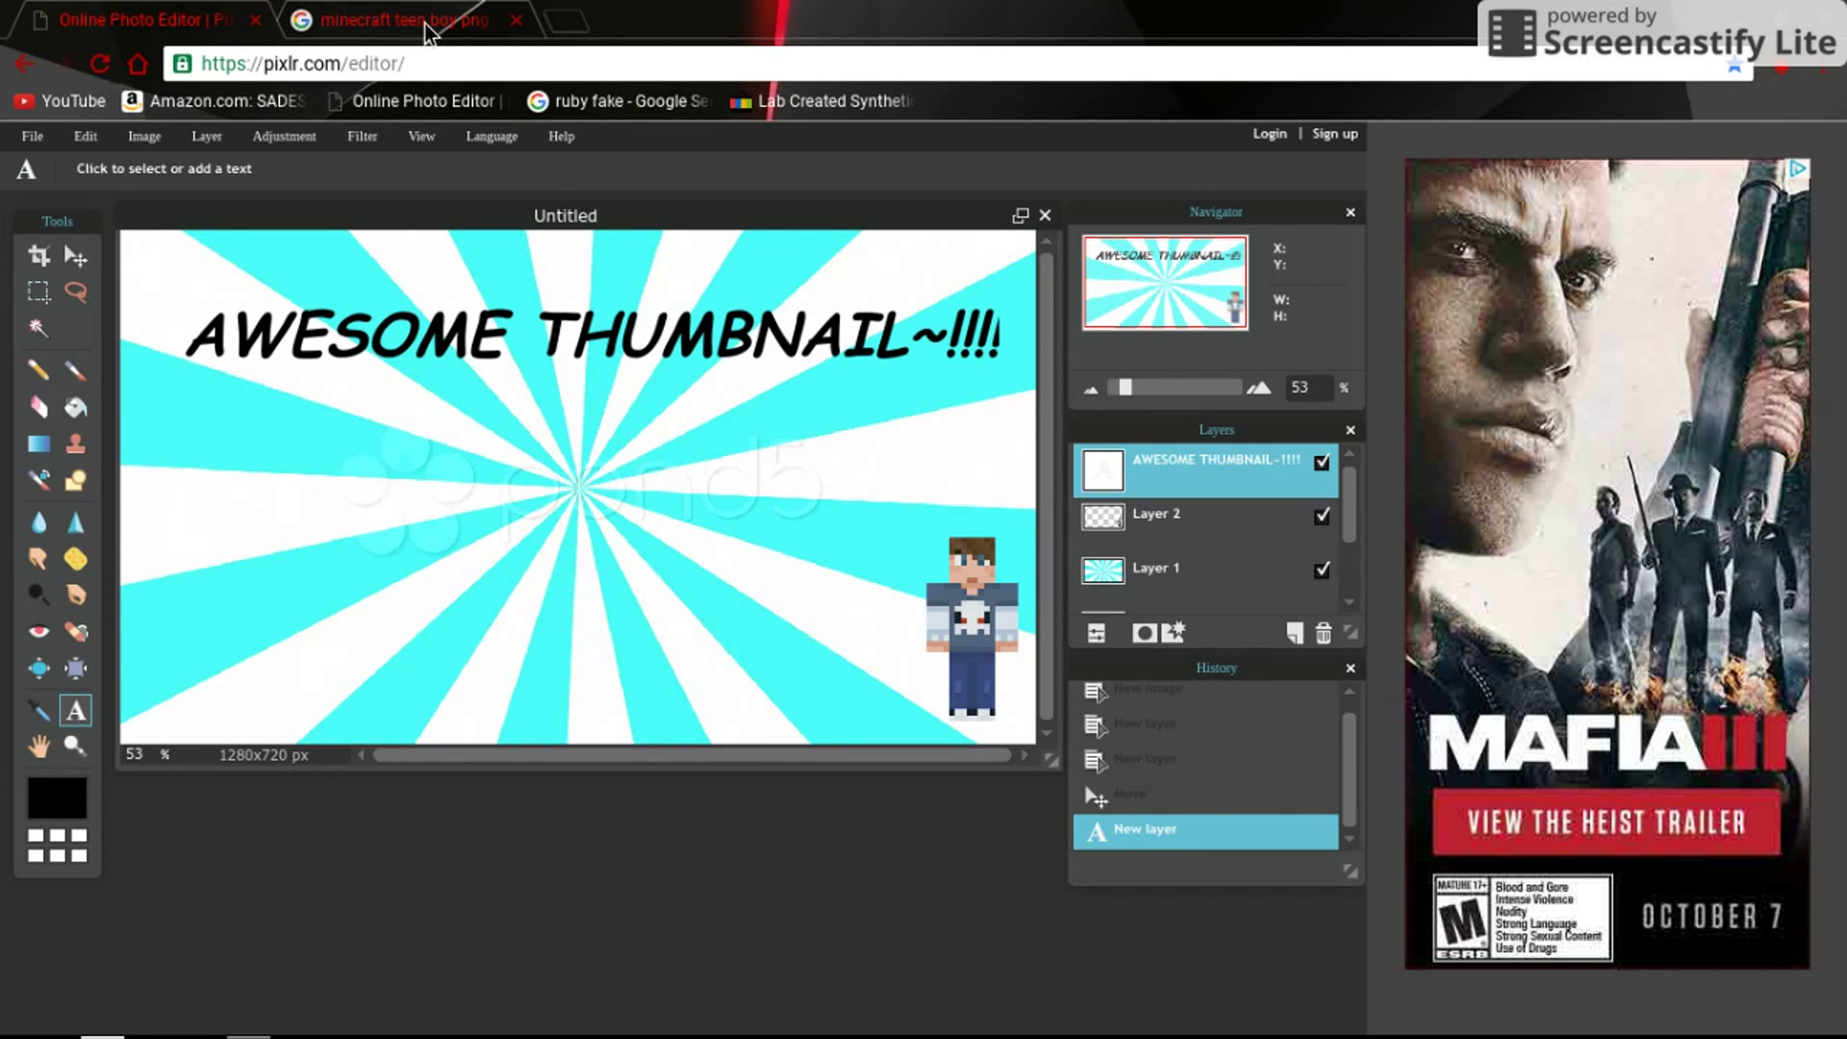
- Close the Pixlr Editor tab and leave the site without saving
{"action": "left_click", "coordinate": [255, 20]}
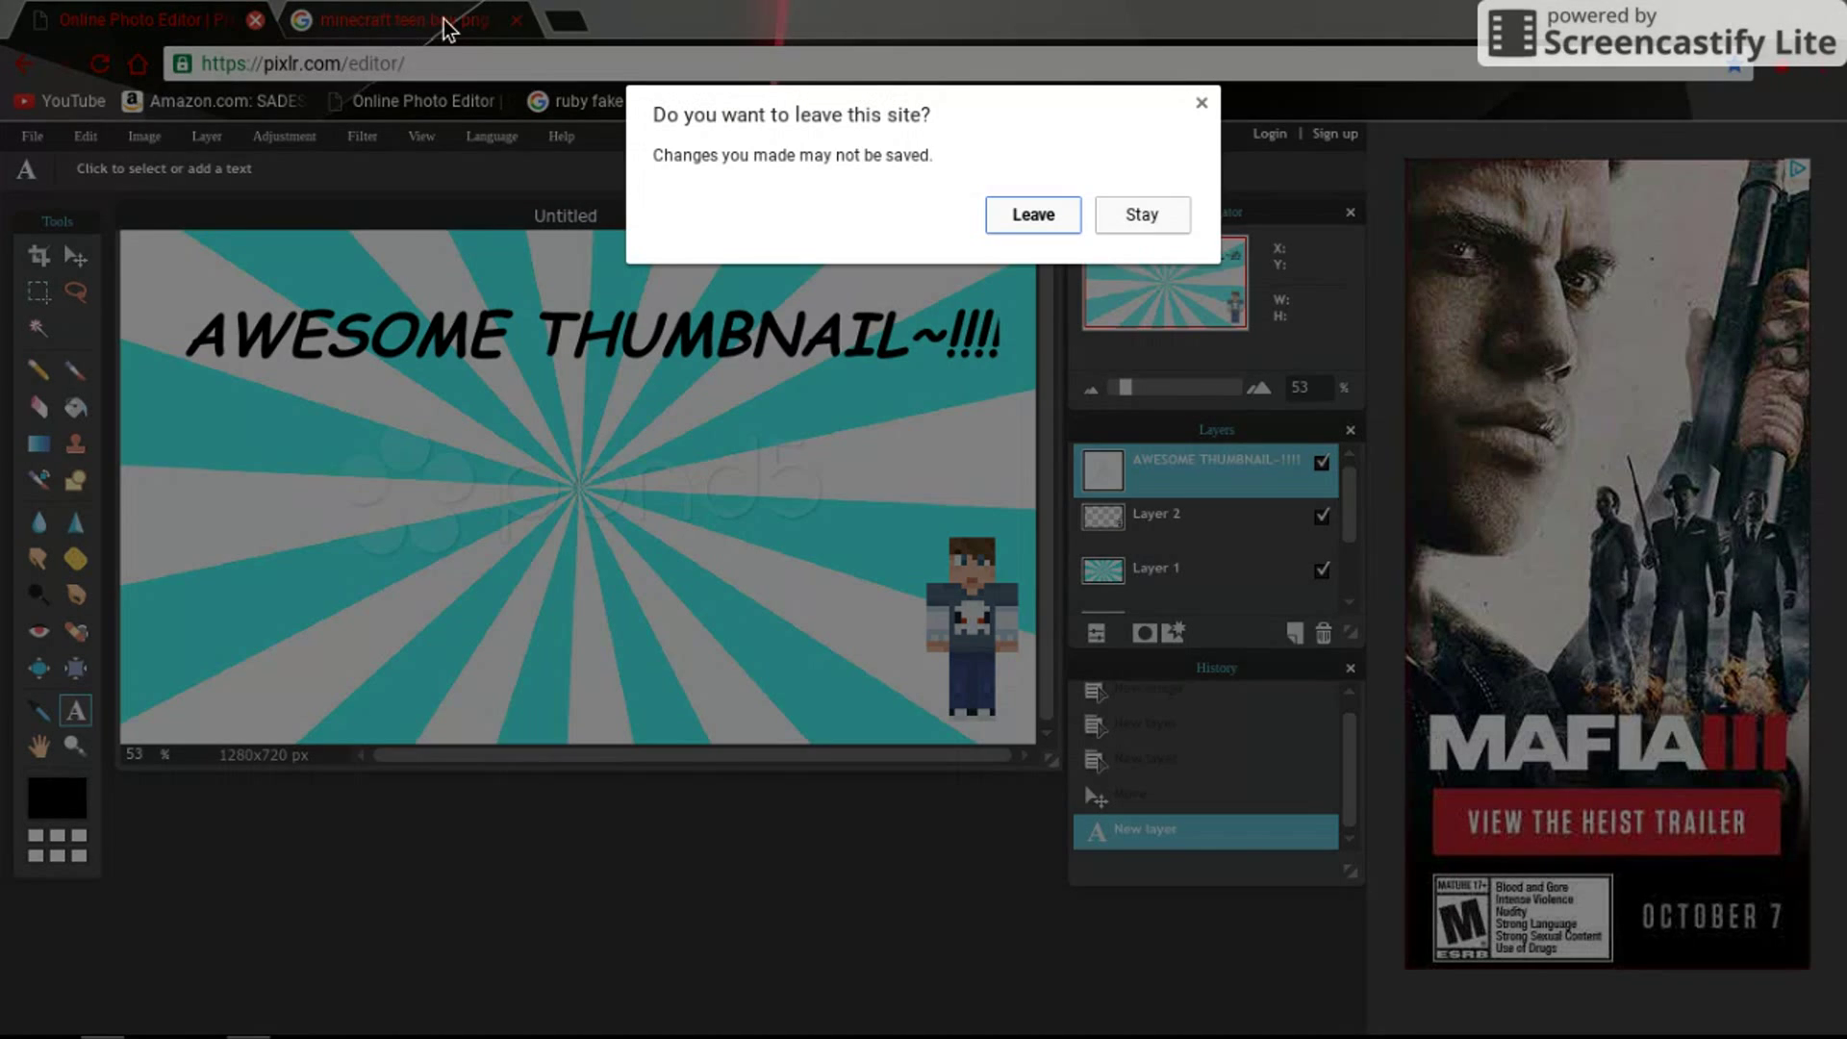
{"action": "left_click", "coordinate": [993, 215]}
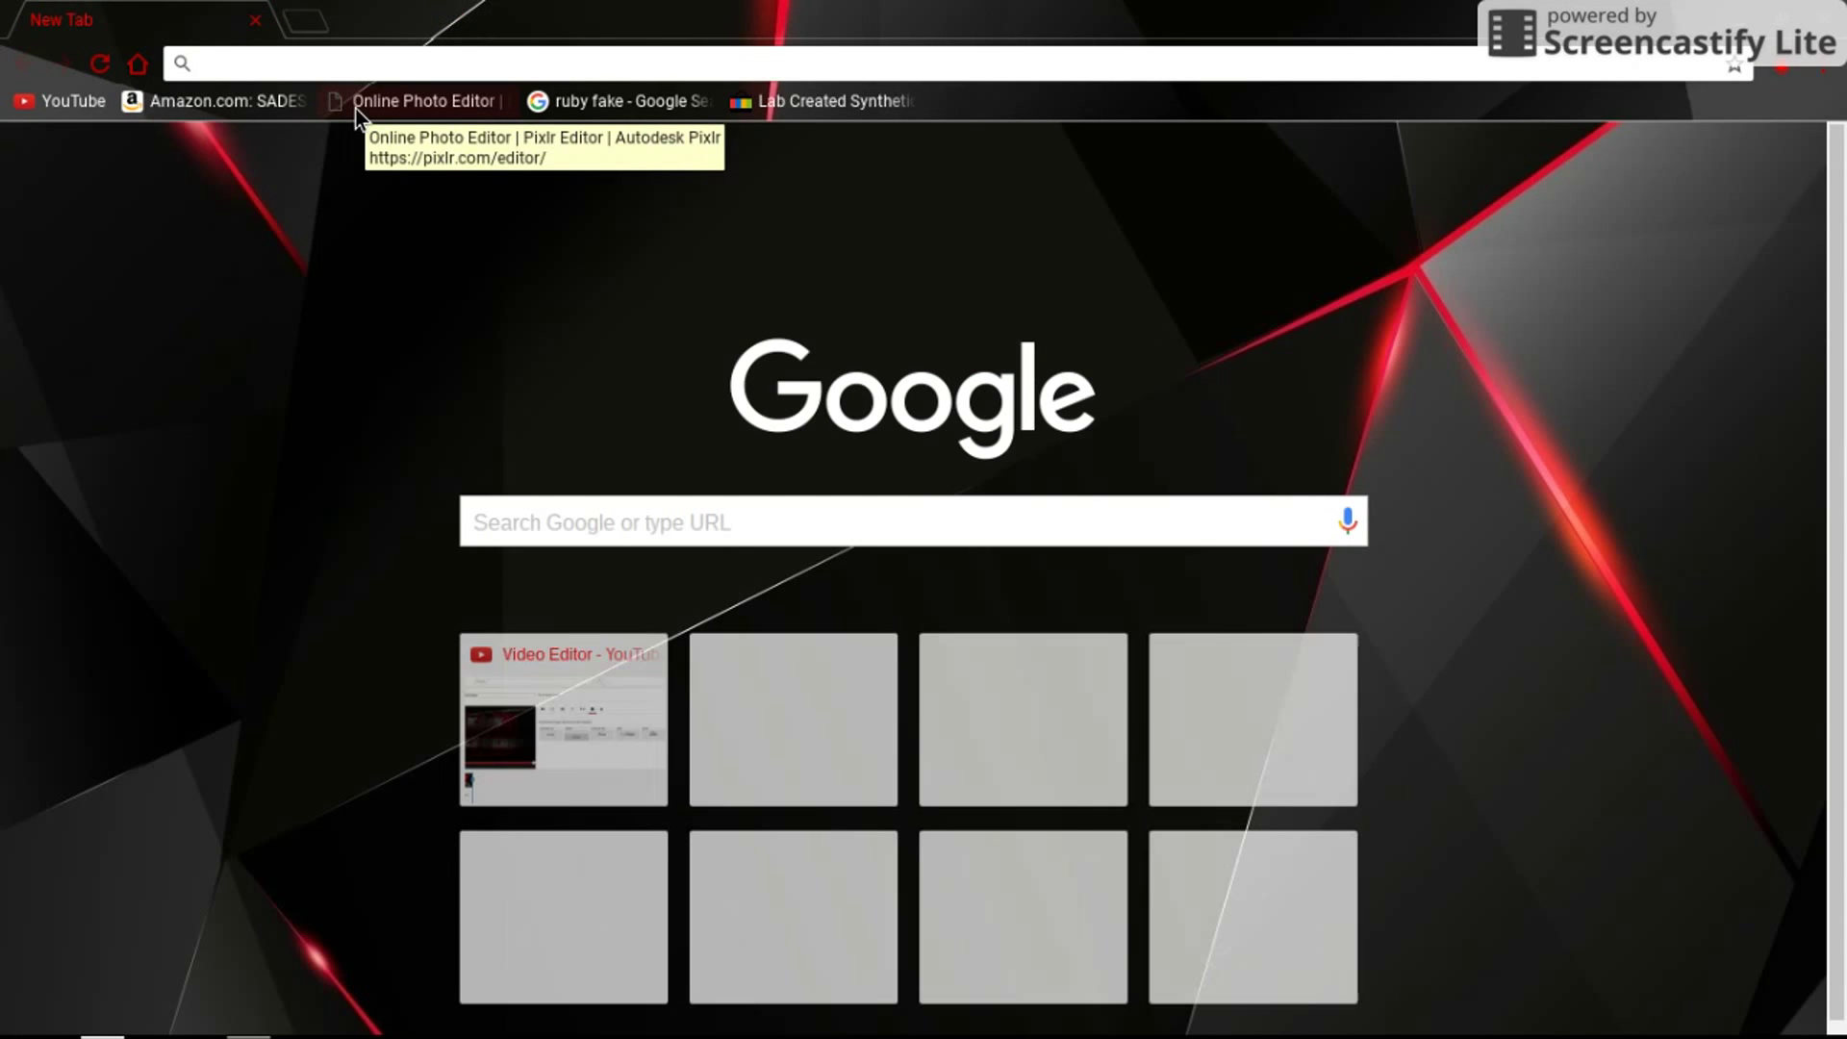
- Search 'pixlr', scroll the Pixlr homepage and launch the Pixlr Editor web app
{"action": "type", "text": "pixlr.com"}
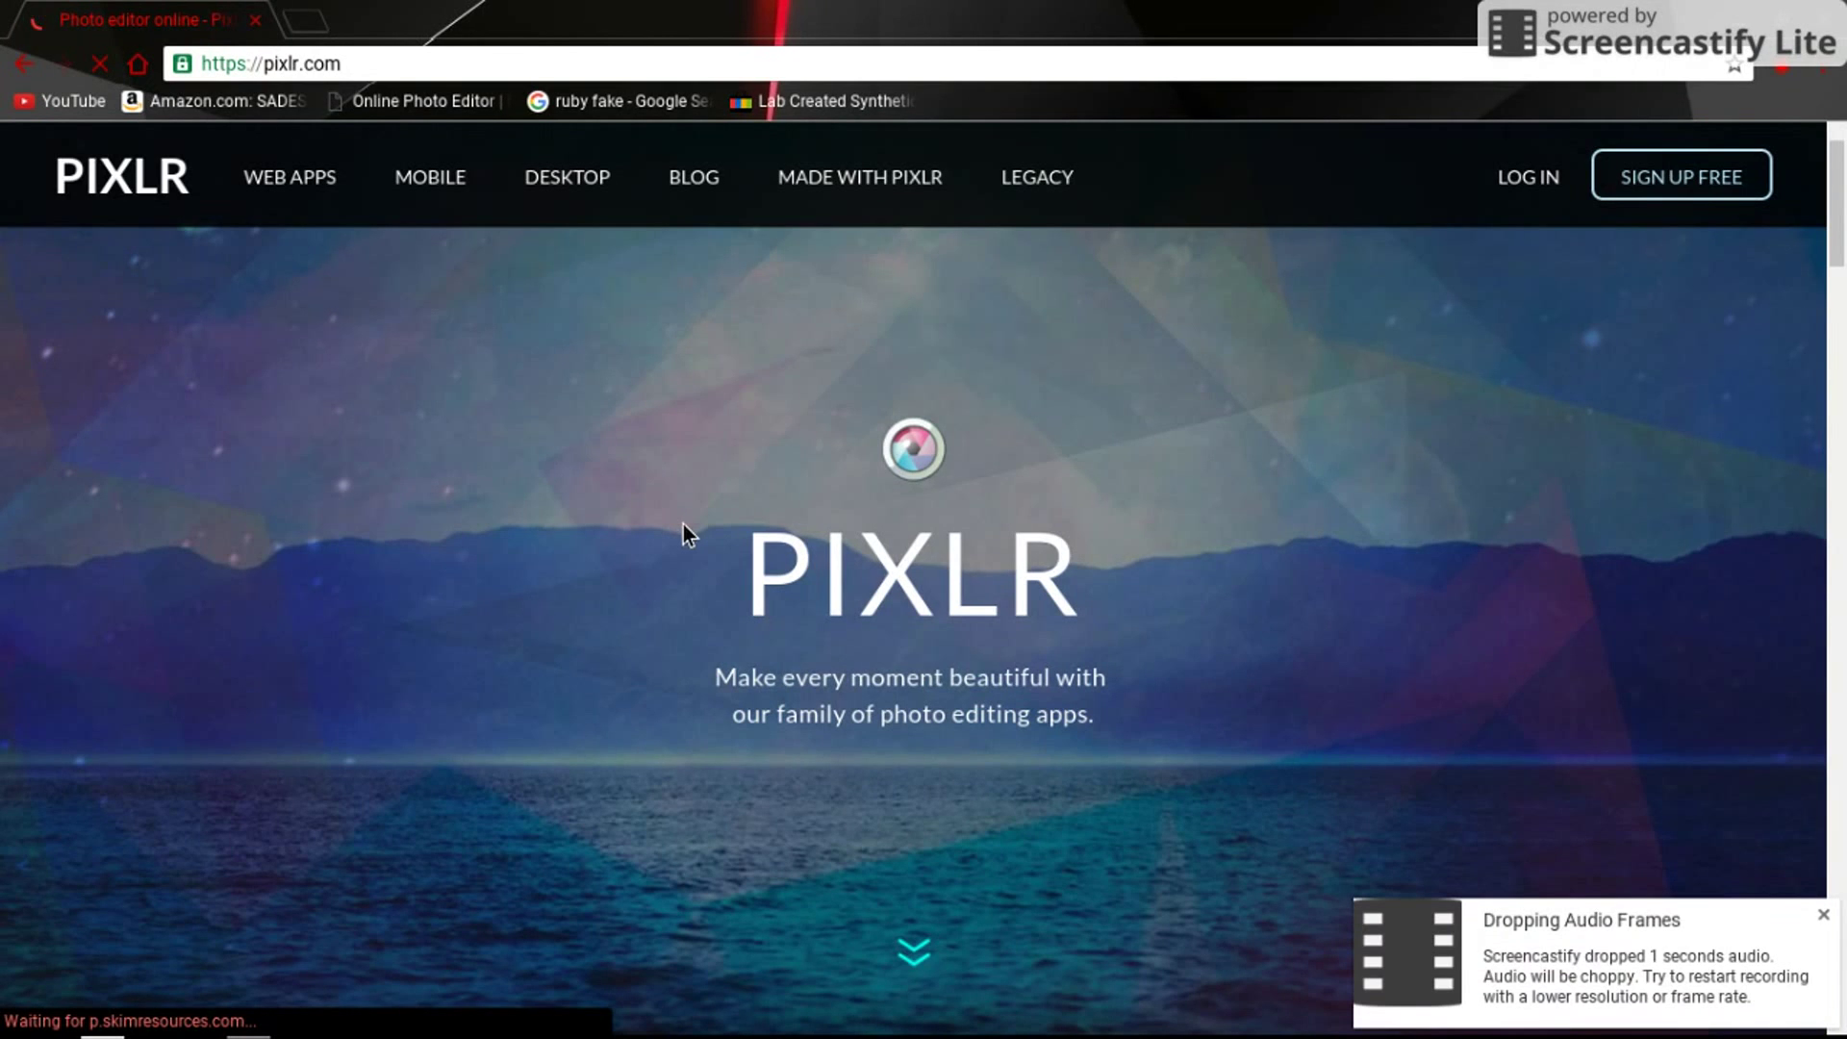
{"action": "scroll", "coordinate": [682, 510], "scroll_direction": "down", "scroll_amount": 1}
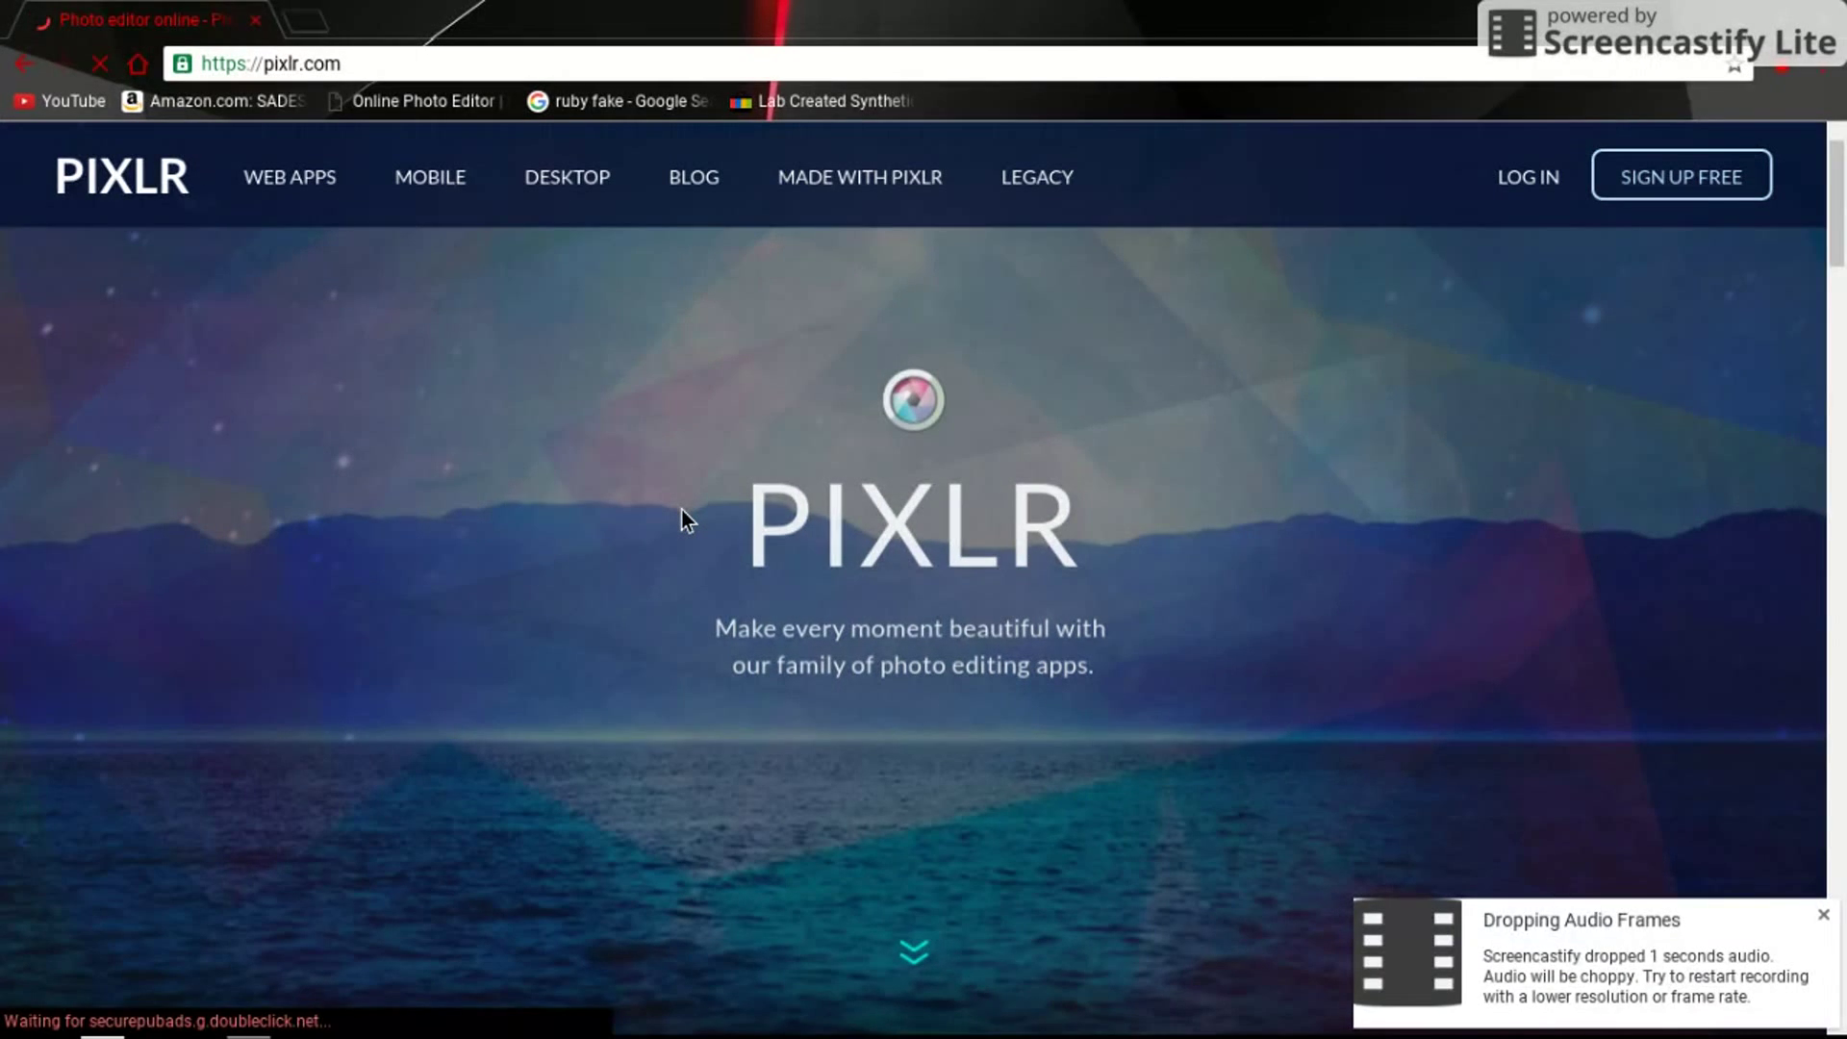
{"action": "left_click", "coordinate": [1824, 914]}
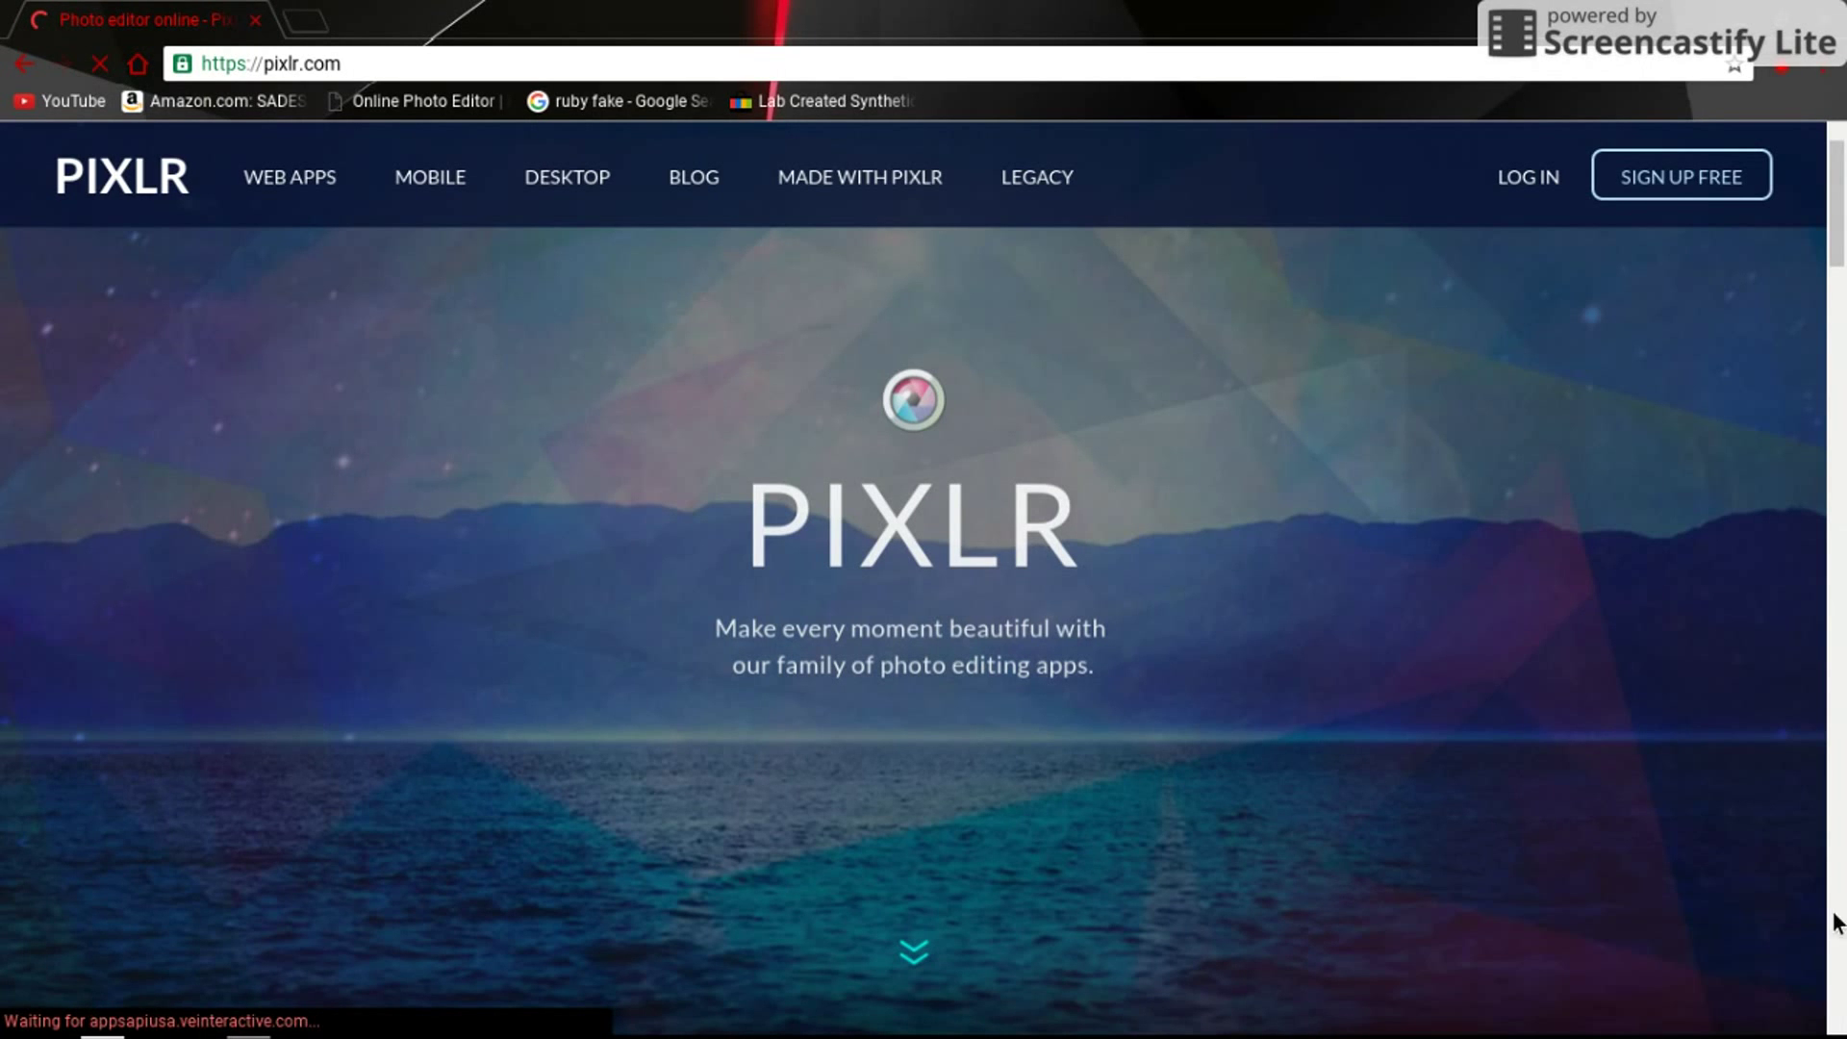
{"action": "scroll", "coordinate": [897, 893], "scroll_direction": "down", "scroll_amount": 2}
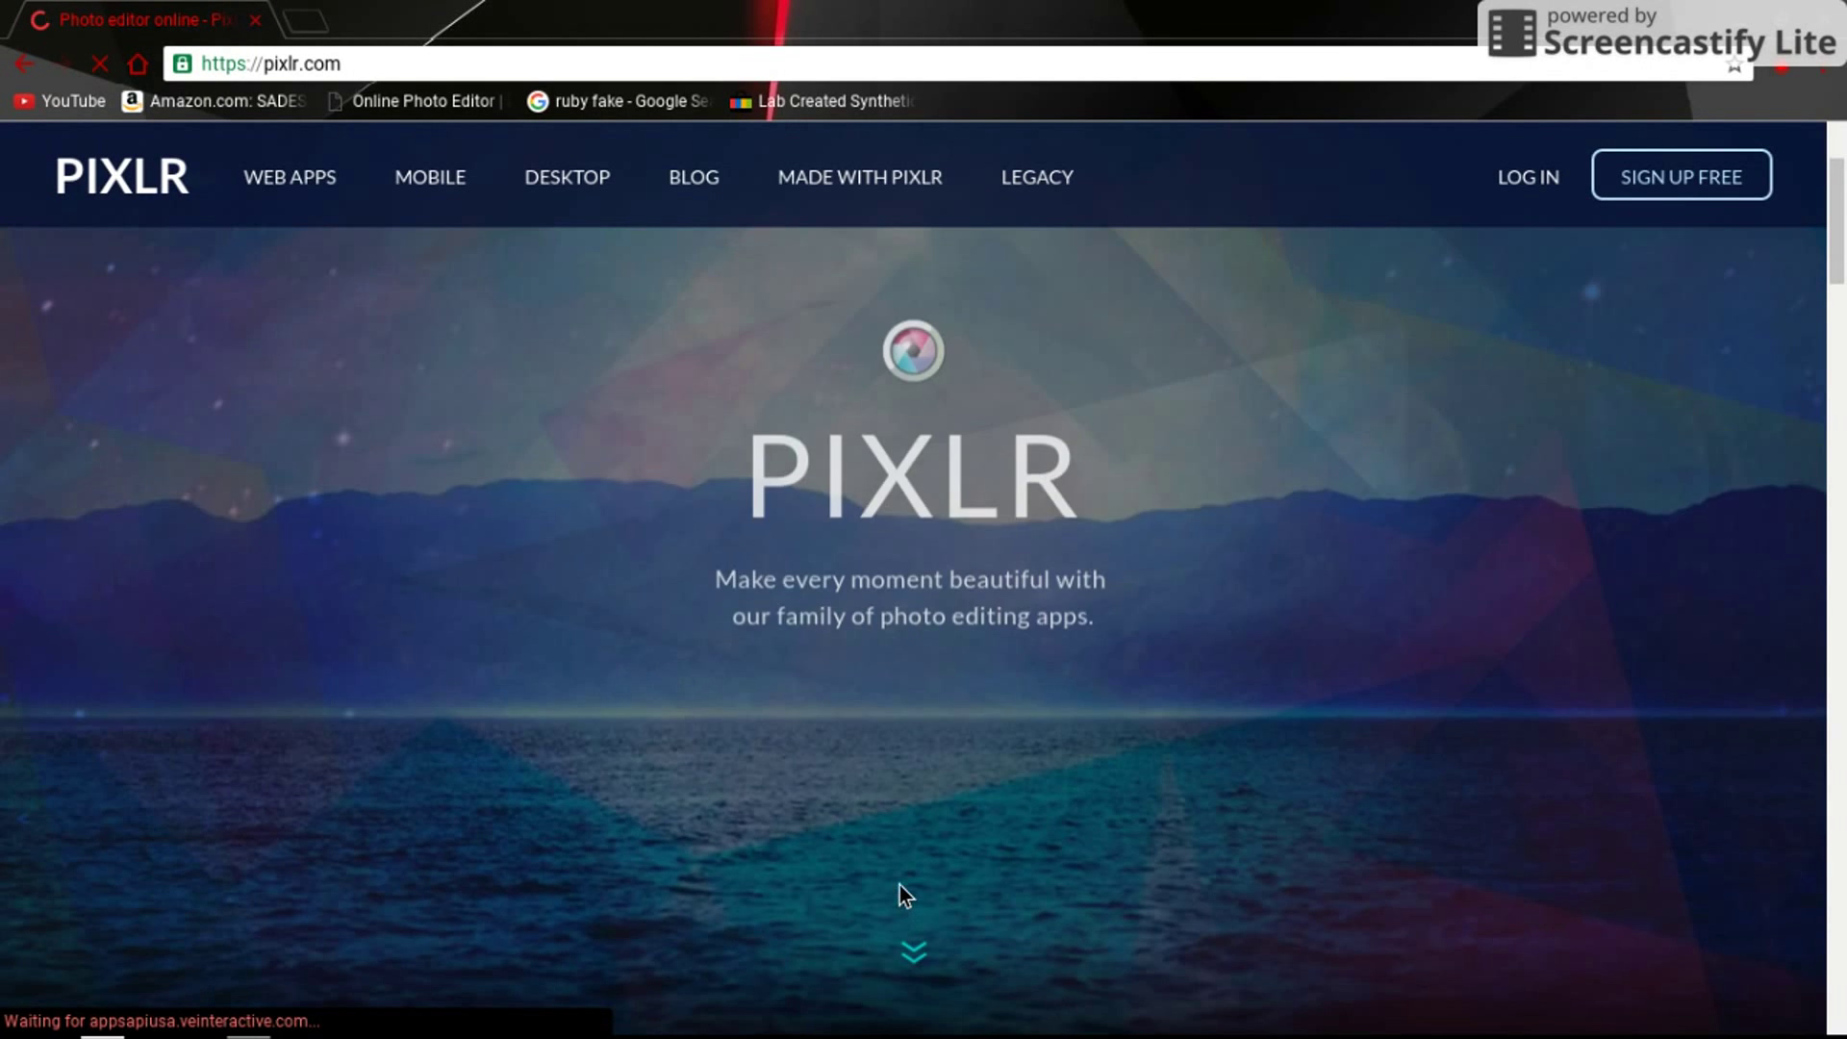
{"action": "scroll", "coordinate": [907, 893], "scroll_direction": "down", "scroll_amount": 1}
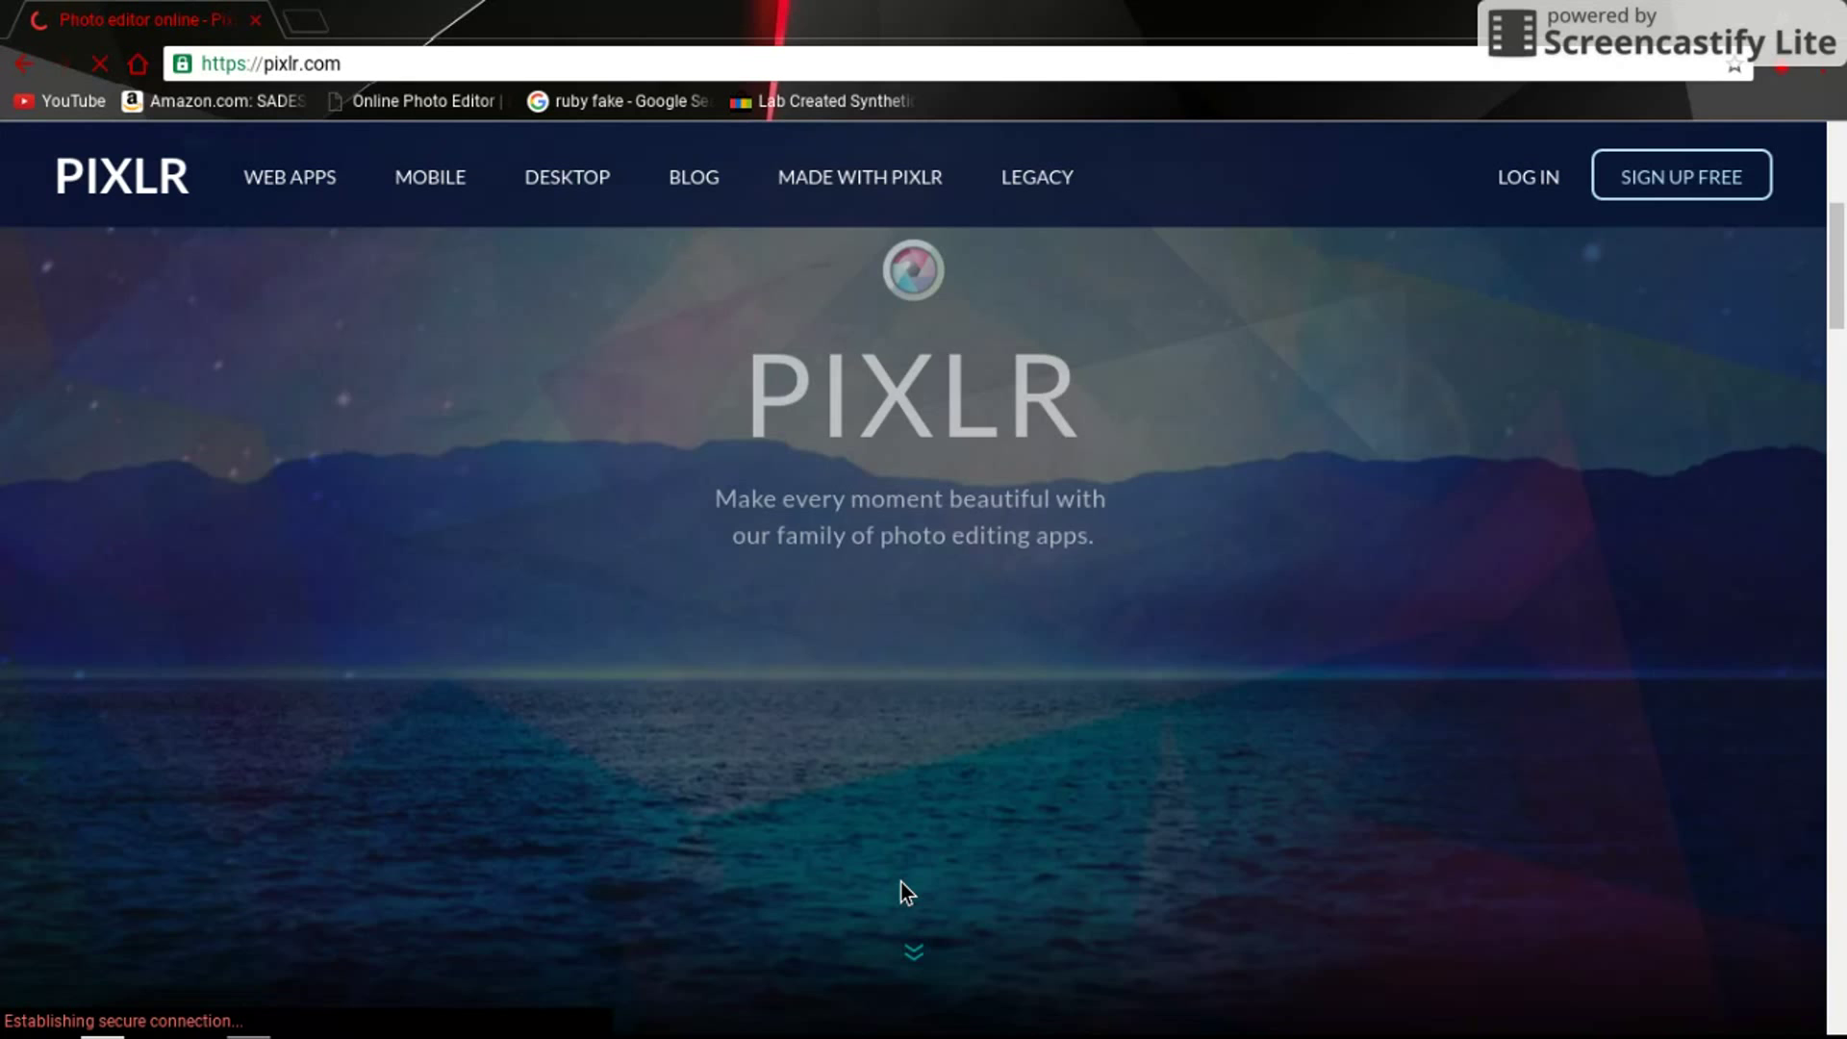
{"action": "scroll", "coordinate": [901, 882], "scroll_direction": "down", "scroll_amount": 1}
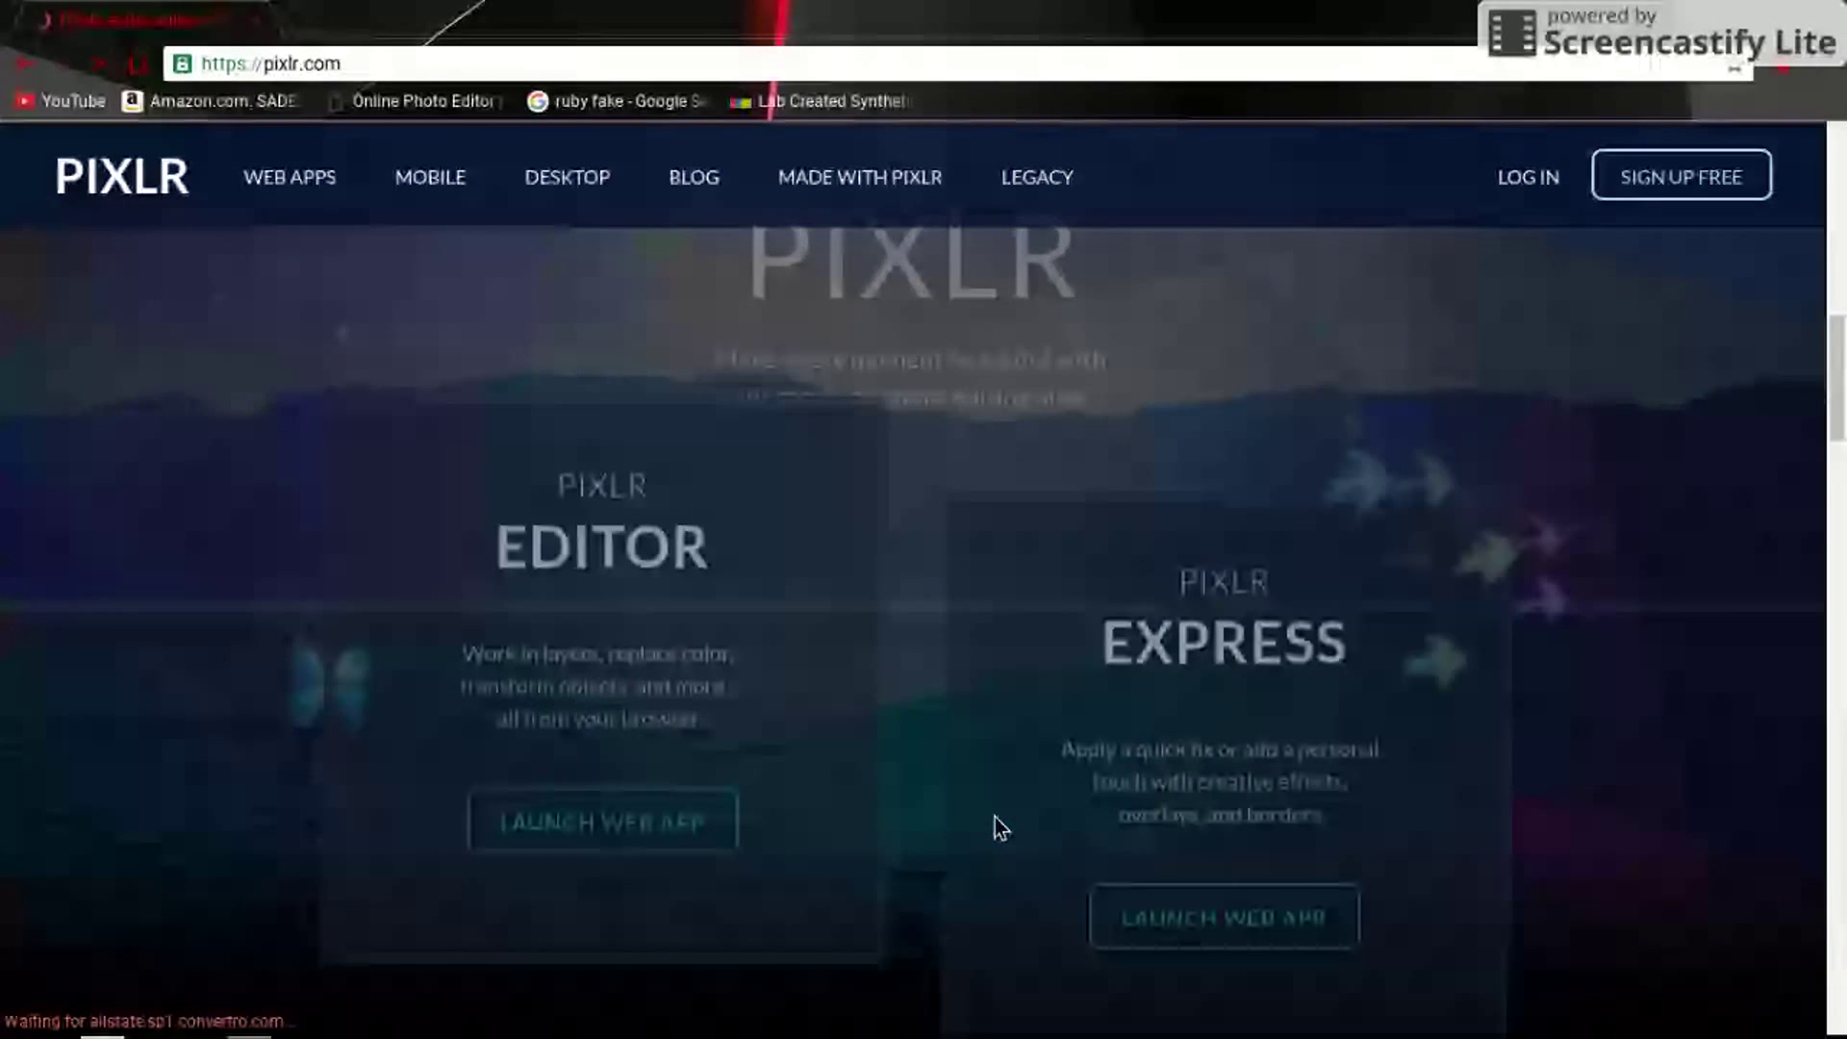
{"action": "scroll", "coordinate": [1001, 827], "scroll_direction": "down", "scroll_amount": 3}
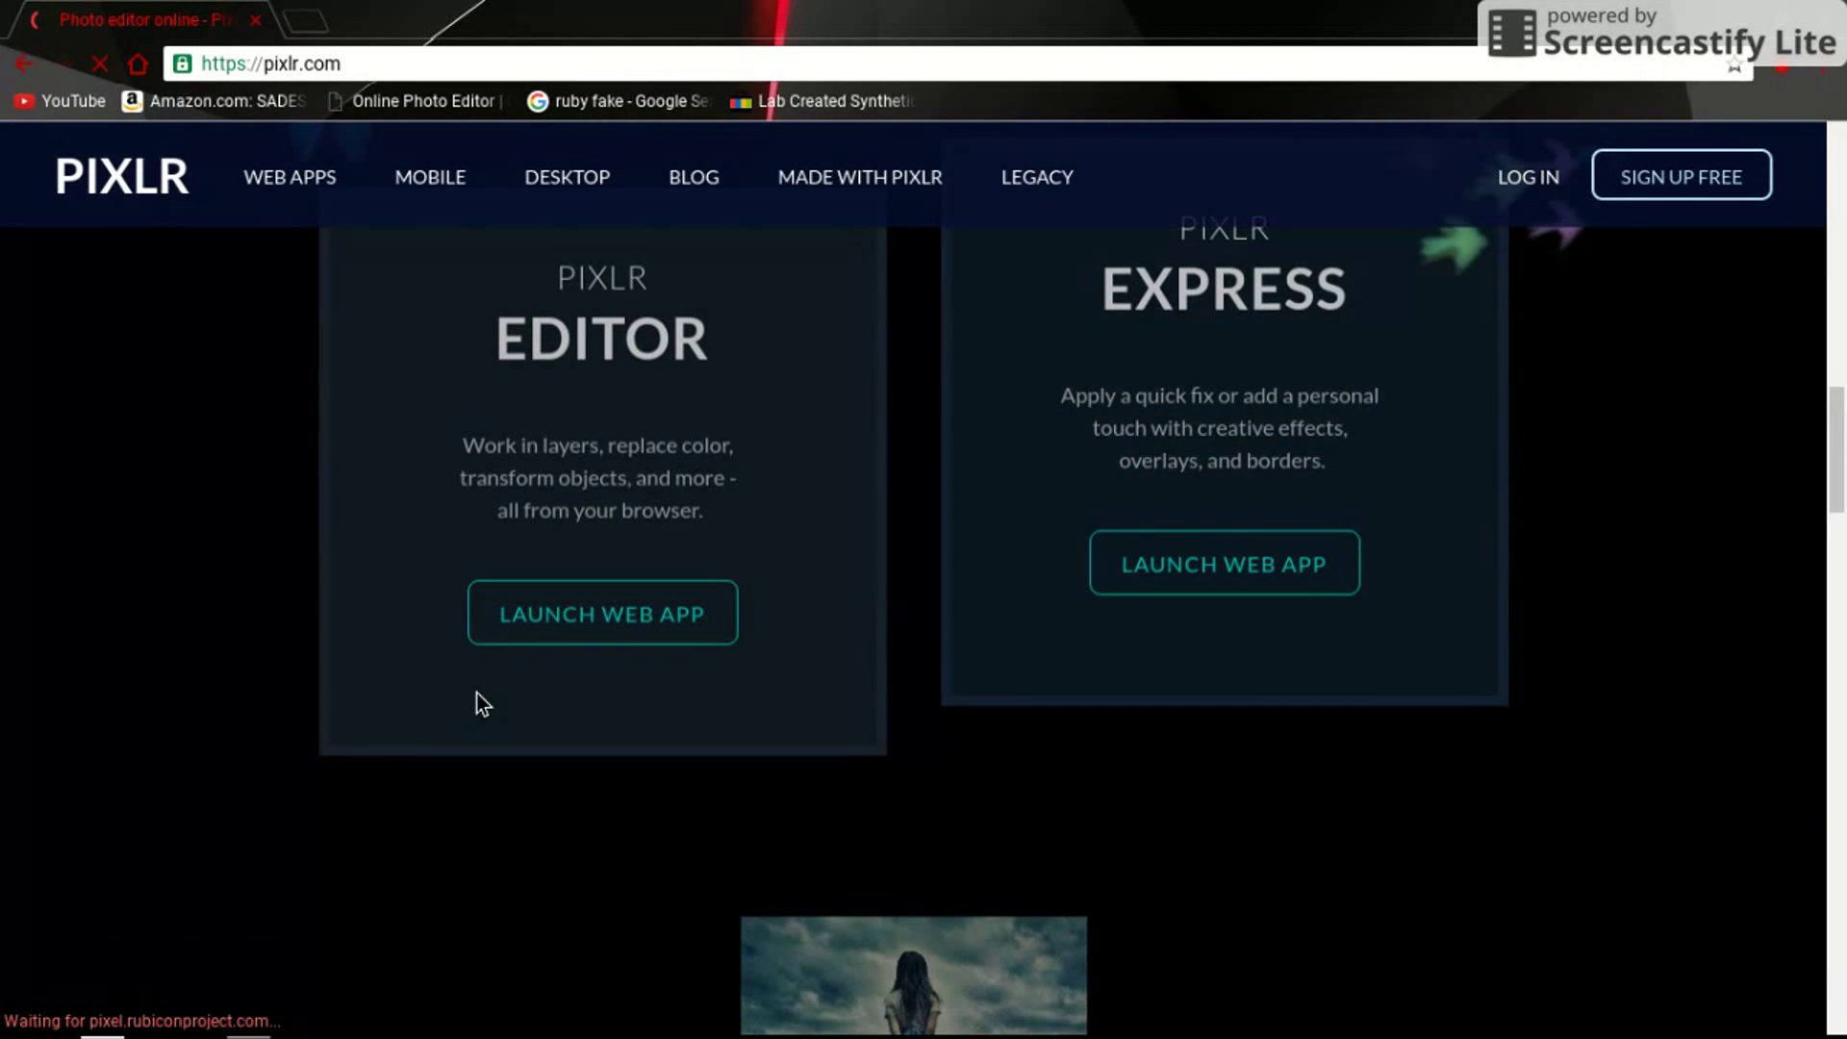
{"action": "left_click", "coordinate": [548, 616]}
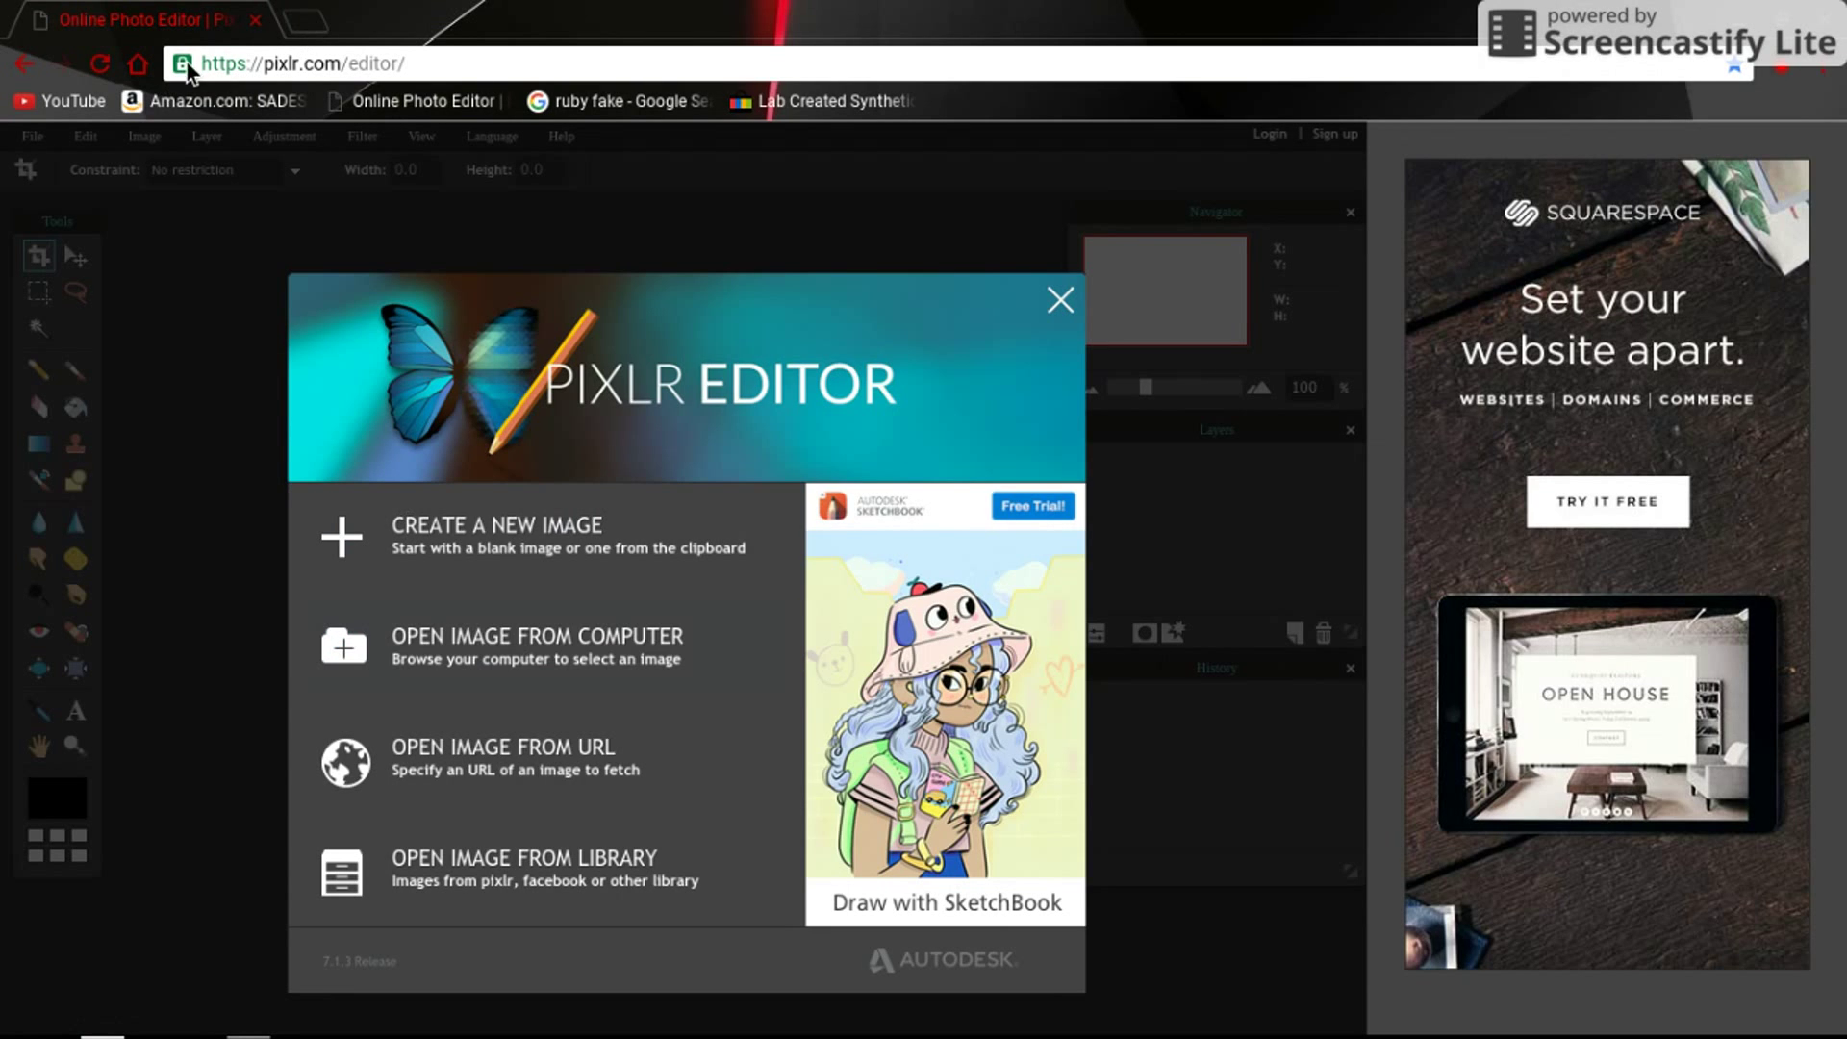
- Open minecraft_background_graphics_green_21194_1280x720 from the Downloads folder on the computer
{"action": "left_click", "coordinate": [522, 649]}
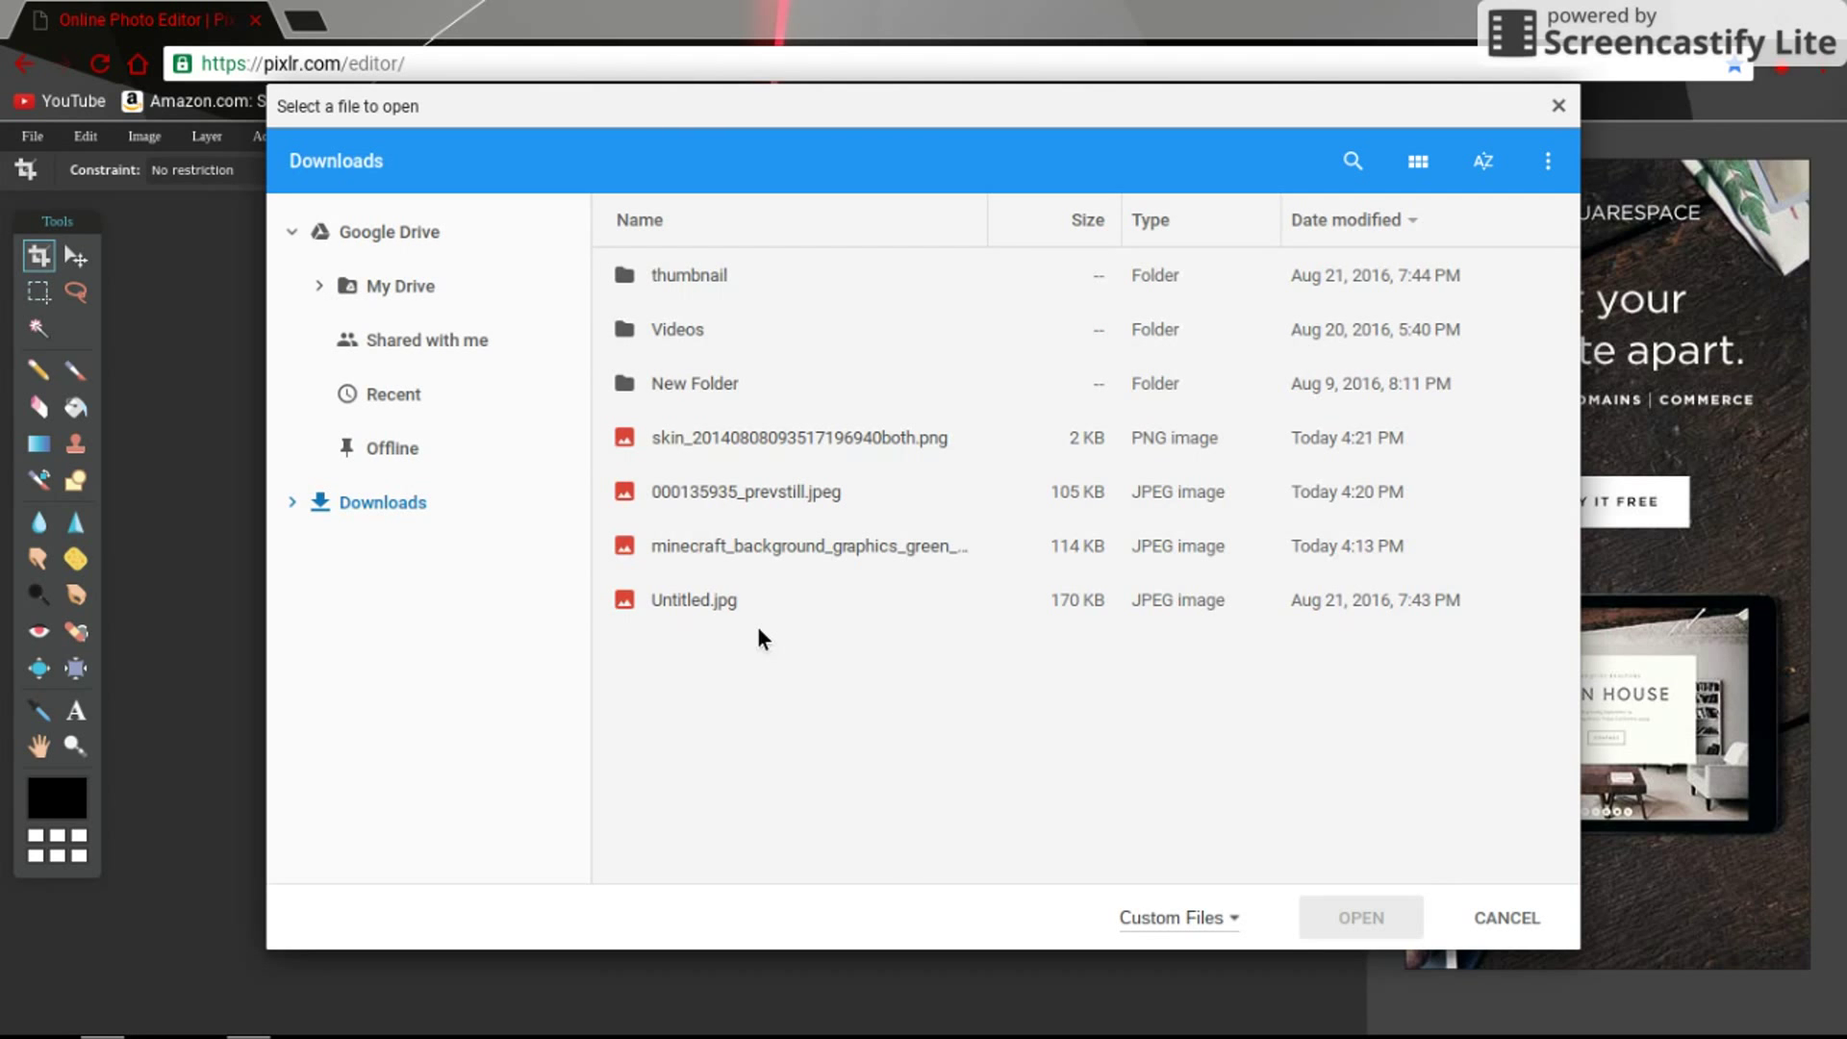
{"action": "double_click", "coordinate": [690, 545]}
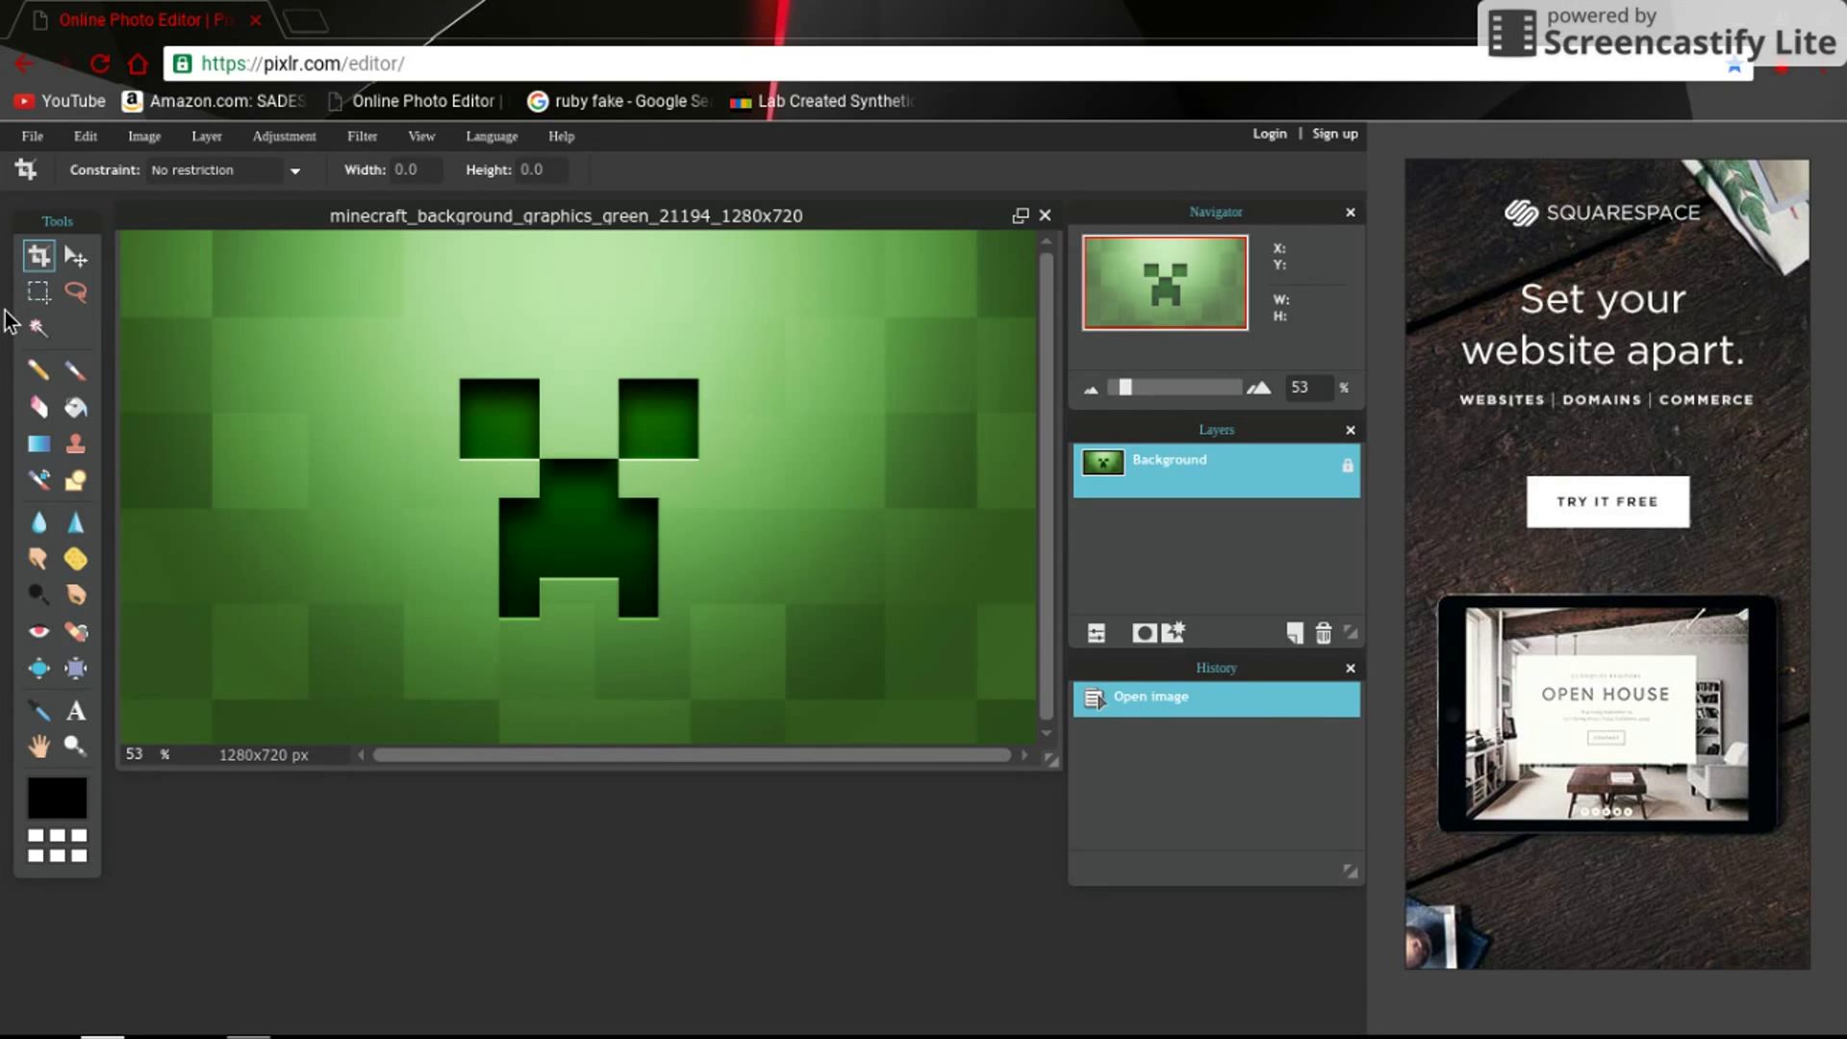
- Lasso and delete the green above, left and top-right of the creeper, plus the gap between
{"action": "left_click", "coordinate": [73, 298]}
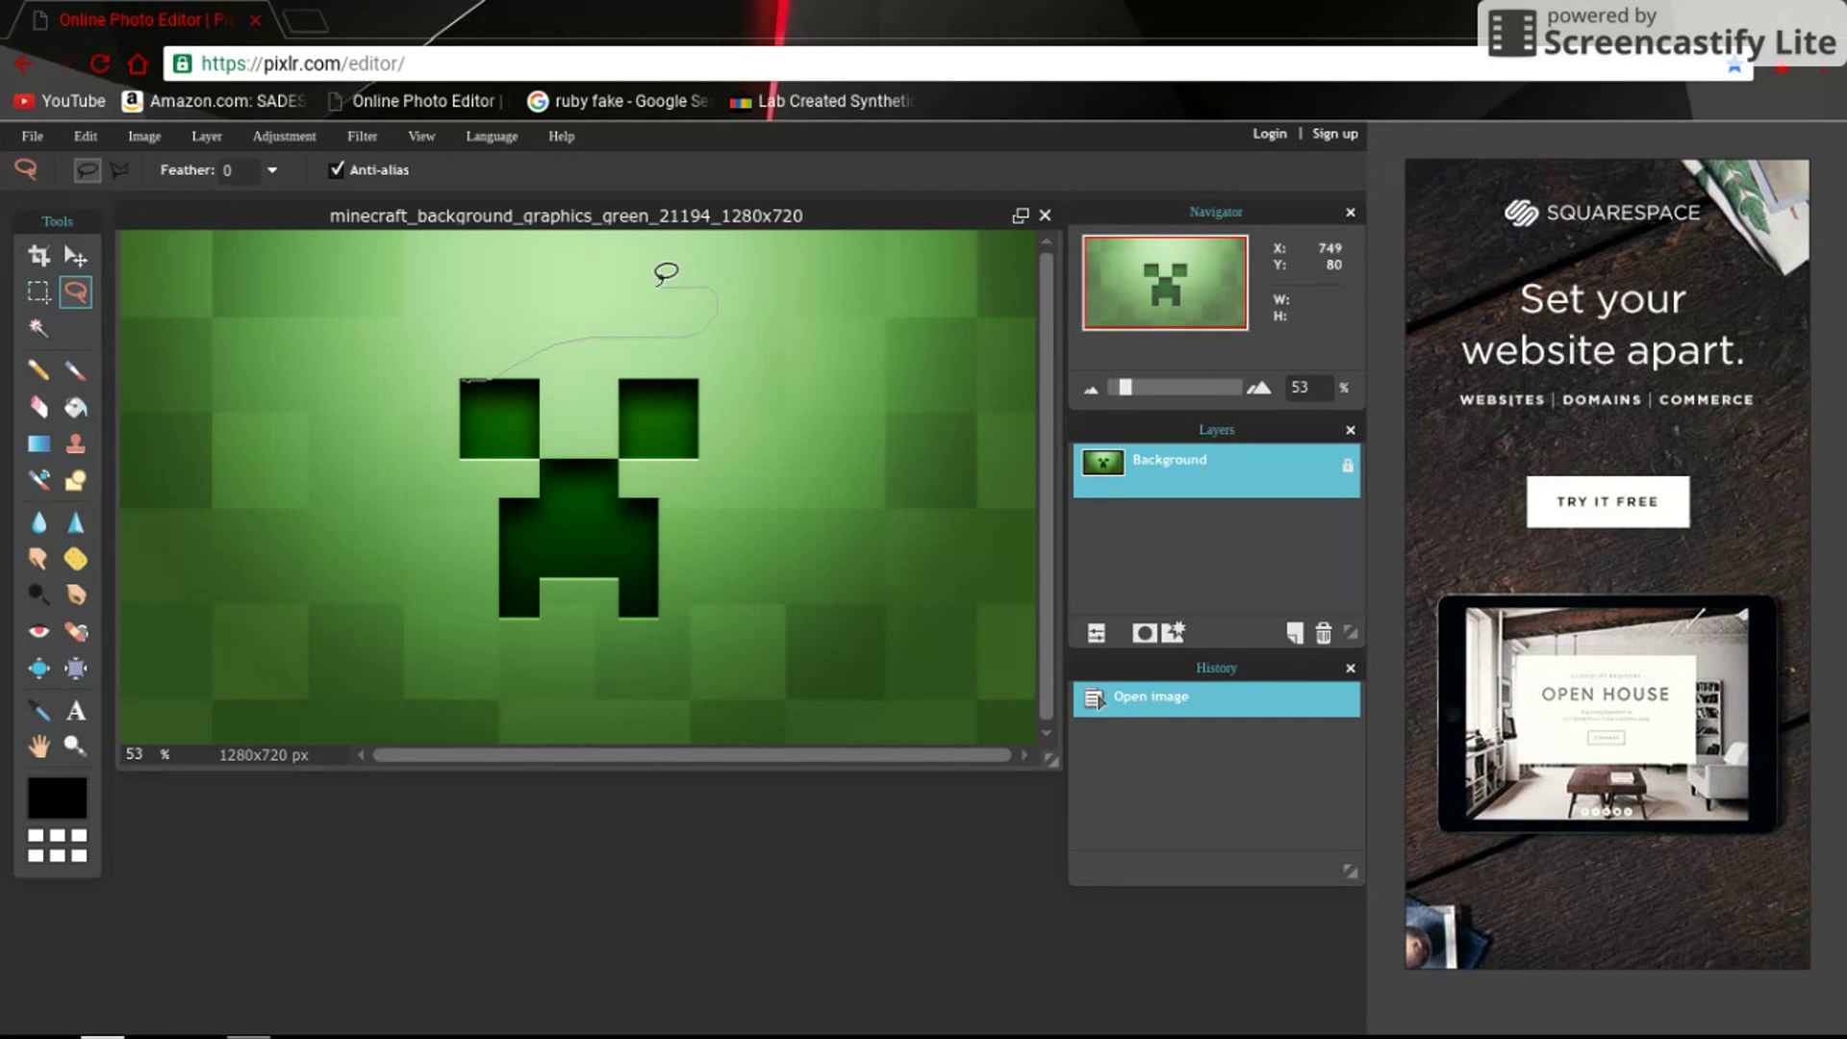
{"action": "mouse_move", "coordinate": [665, 275]}
{"action": "left_mouse_down"}
{"action": "mouse_move", "coordinate": [229, 269]}
{"action": "mouse_move", "coordinate": [171, 314]}
{"action": "mouse_move", "coordinate": [165, 508]}
{"action": "left_mouse_up"}
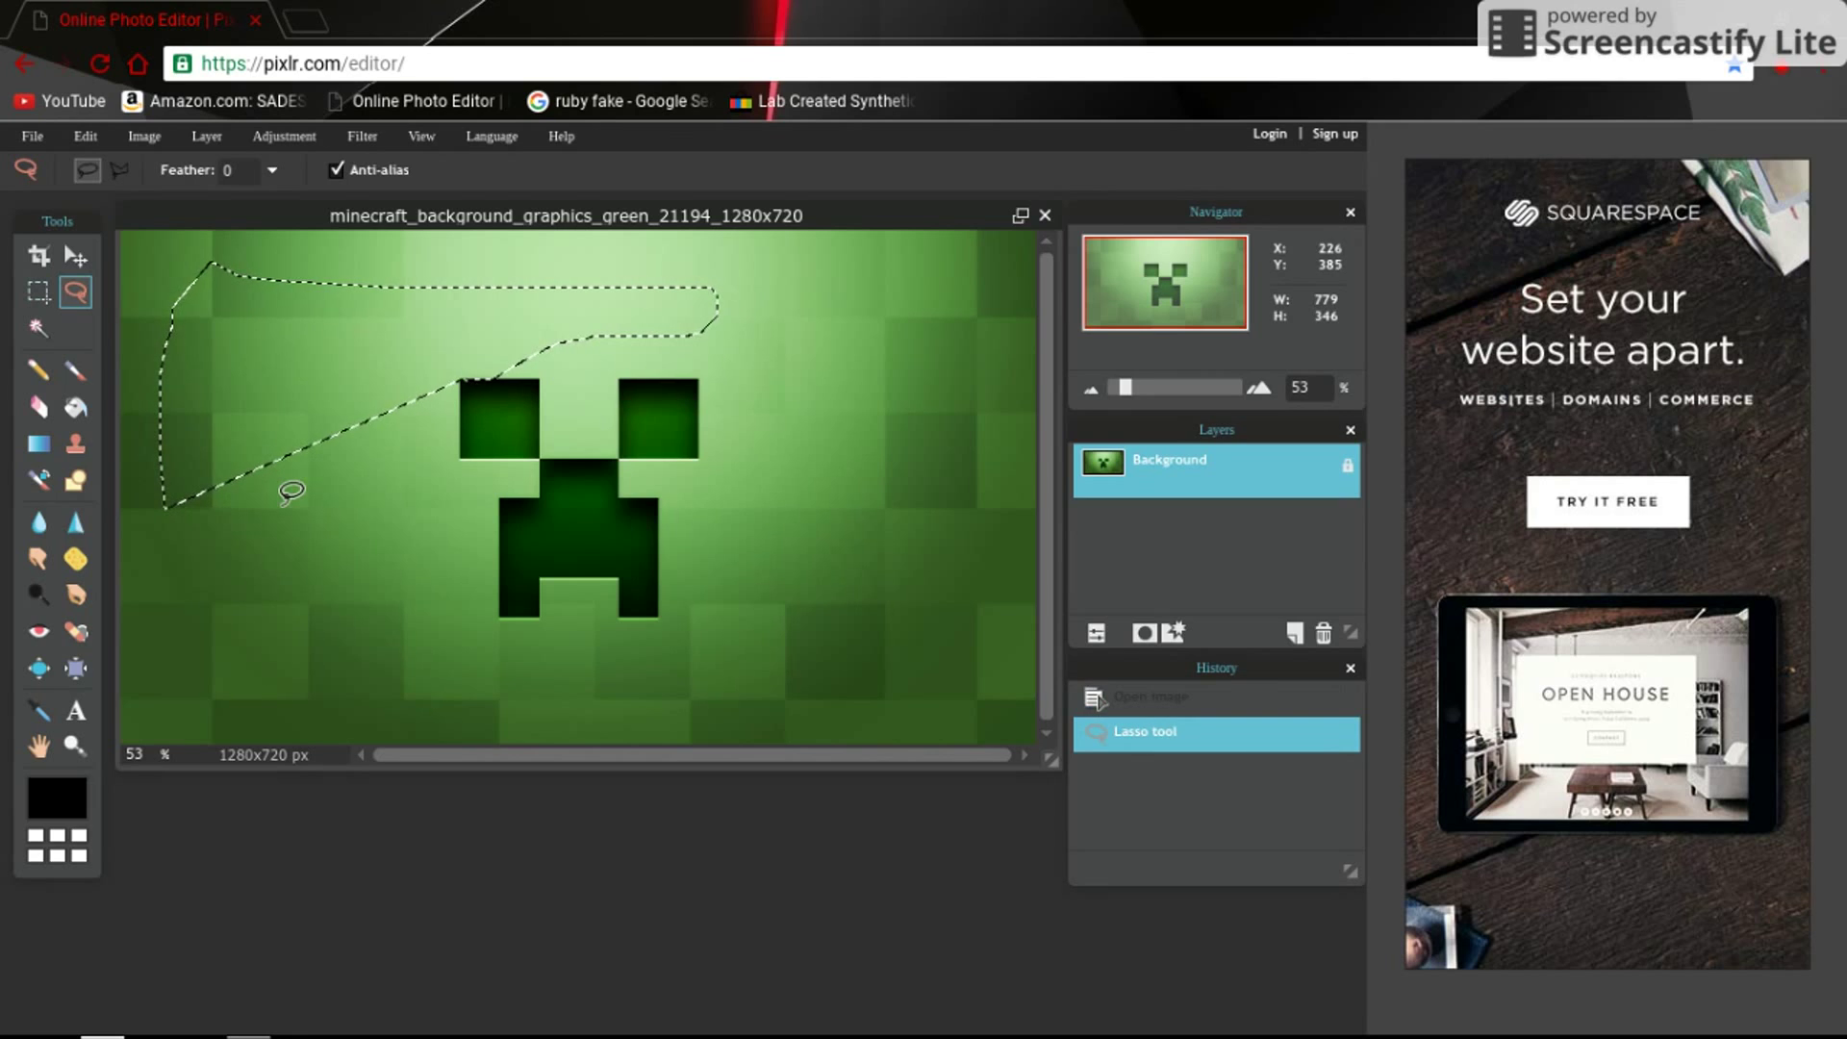
{"action": "key", "text": "Delete"}
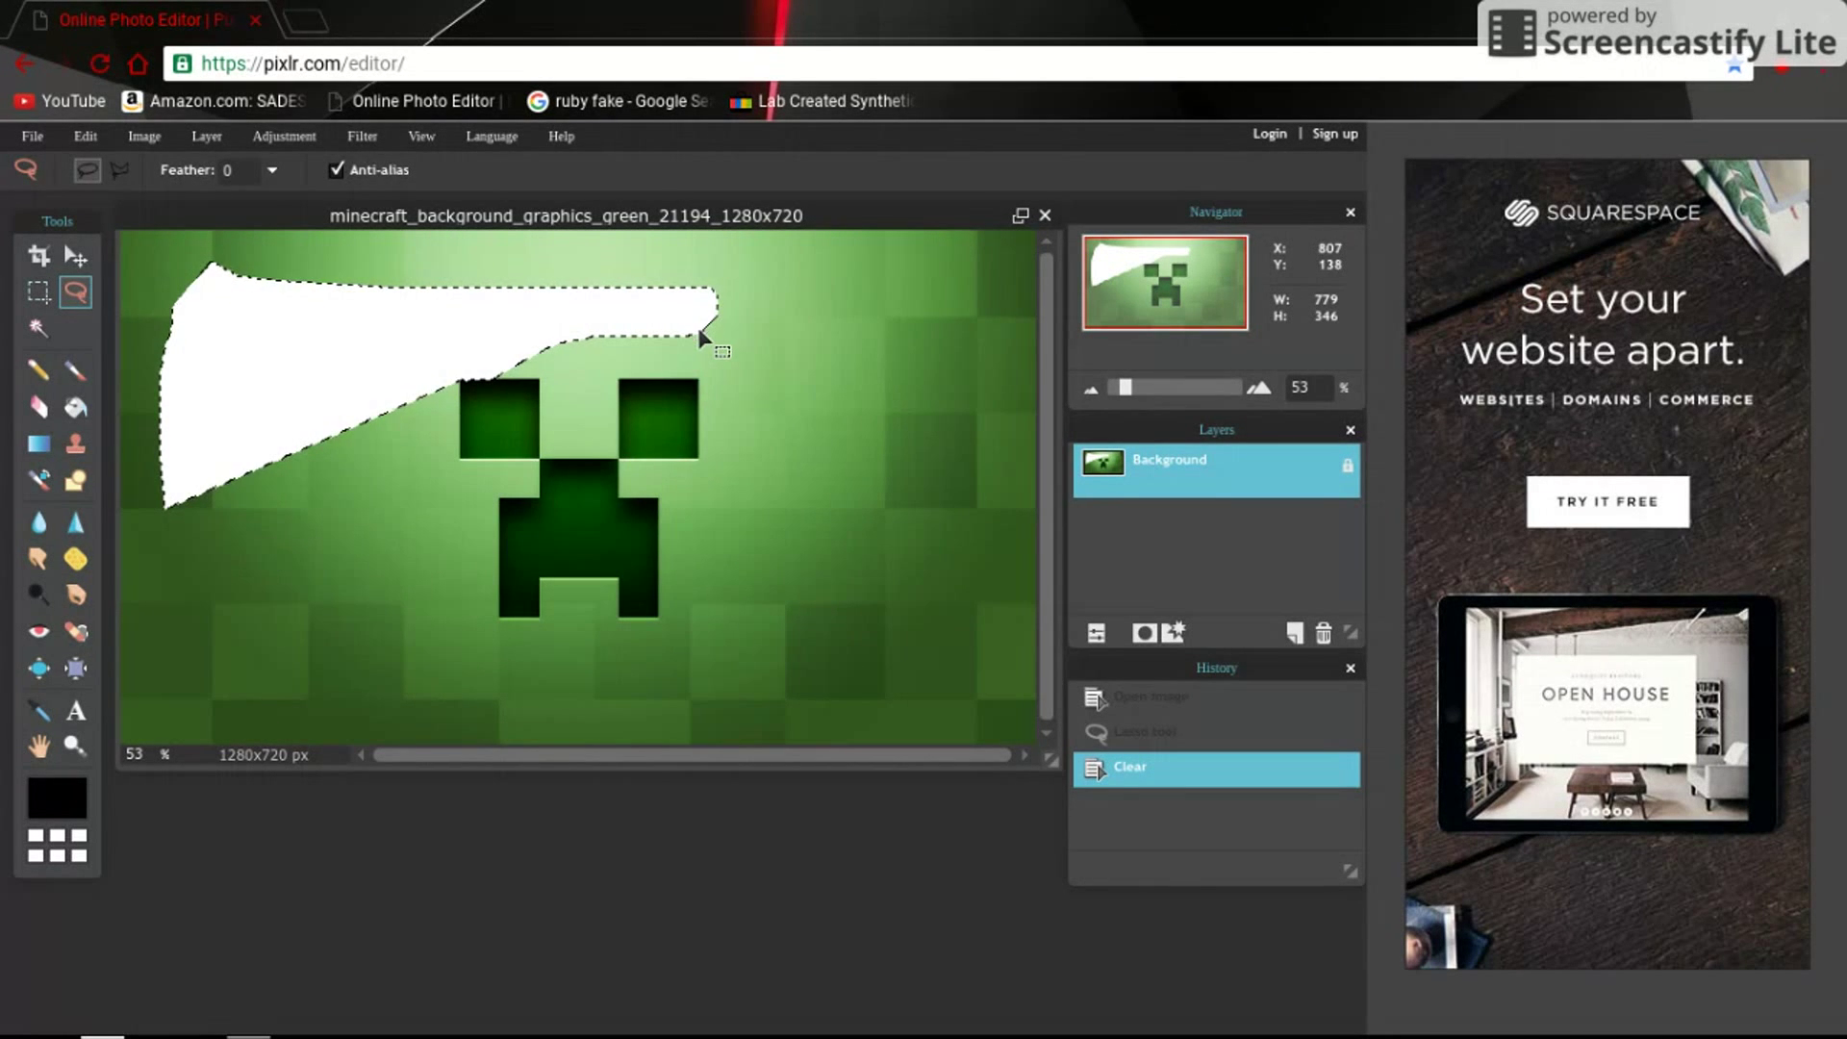
{"action": "mouse_move", "coordinate": [704, 332]}
{"action": "left_mouse_down"}
{"action": "mouse_move", "coordinate": [865, 509]}
{"action": "mouse_move", "coordinate": [868, 654]}
{"action": "mouse_move", "coordinate": [1021, 555]}
{"action": "mouse_move", "coordinate": [1163, 535]}
{"action": "mouse_move", "coordinate": [1125, 433]}
{"action": "mouse_move", "coordinate": [799, 229]}
{"action": "left_mouse_up"}
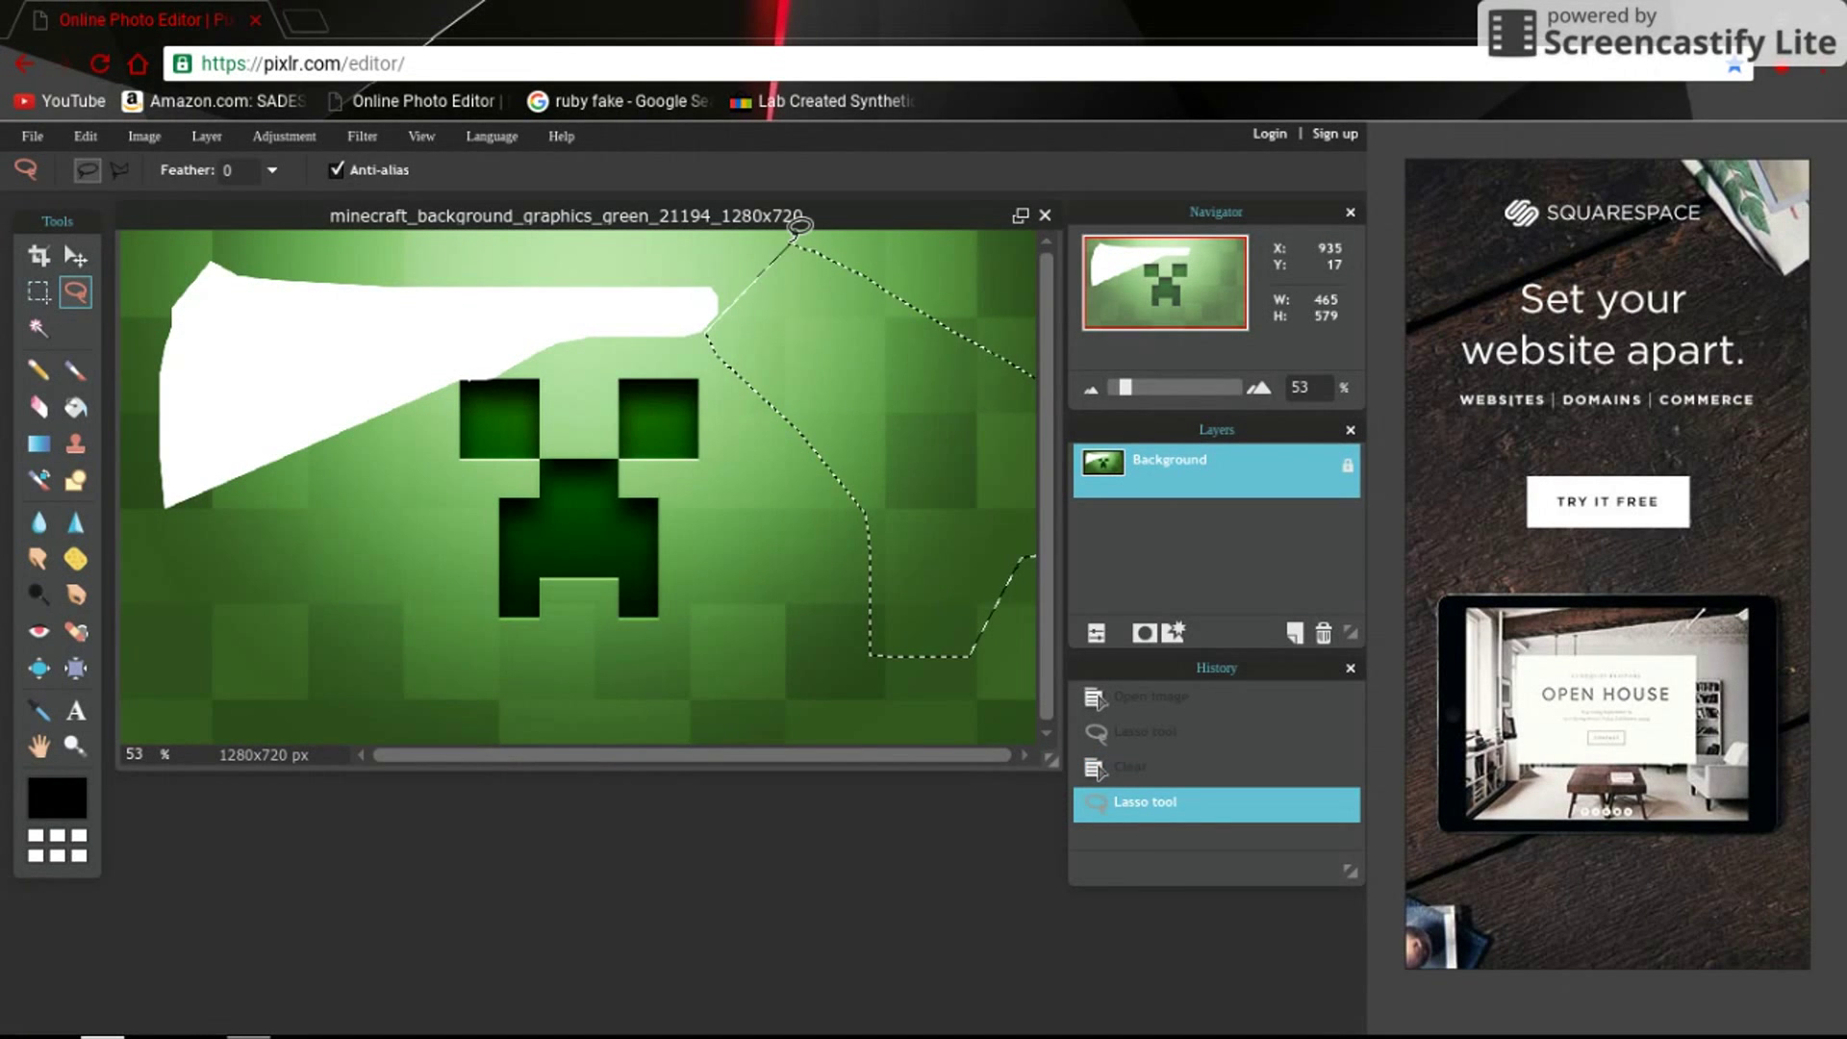
{"action": "key", "text": "Delete"}
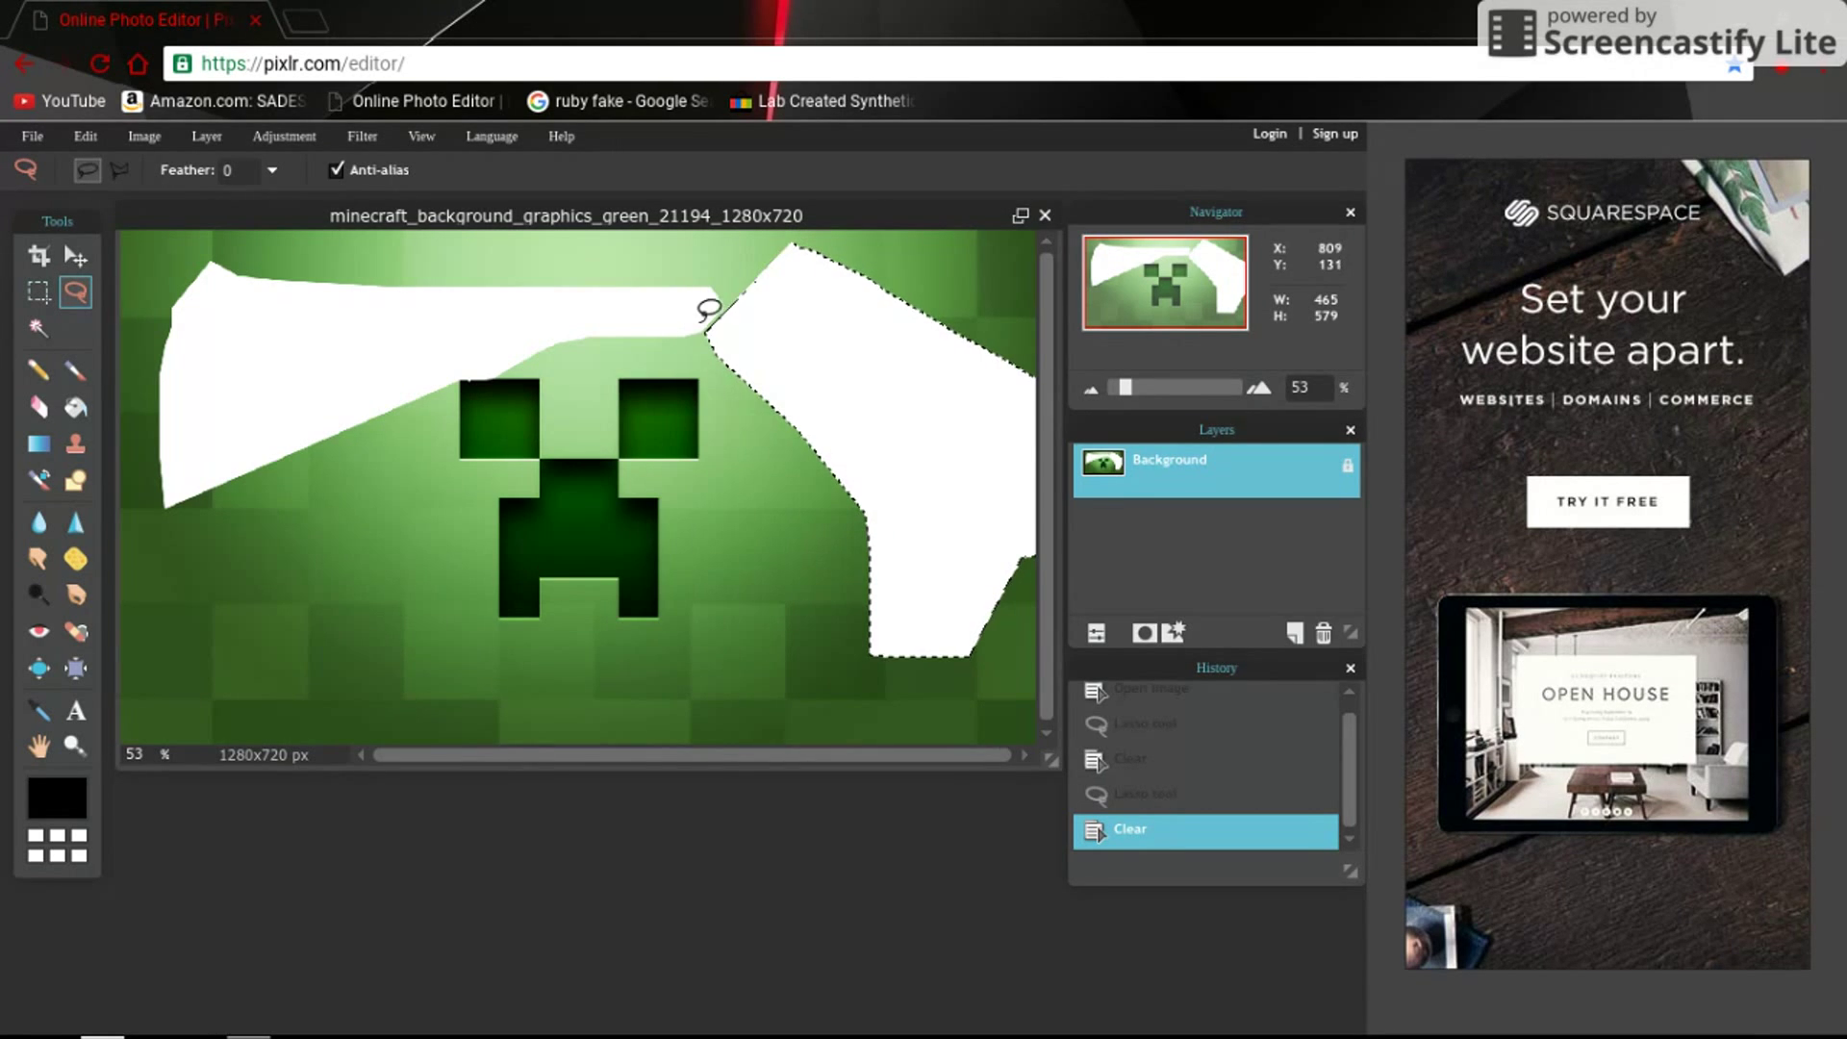
{"action": "mouse_move", "coordinate": [693, 304]}
{"action": "left_mouse_down"}
{"action": "mouse_move", "coordinate": [761, 338]}
{"action": "mouse_move", "coordinate": [695, 301]}
{"action": "left_mouse_up"}
{"action": "key", "text": "Delete"}
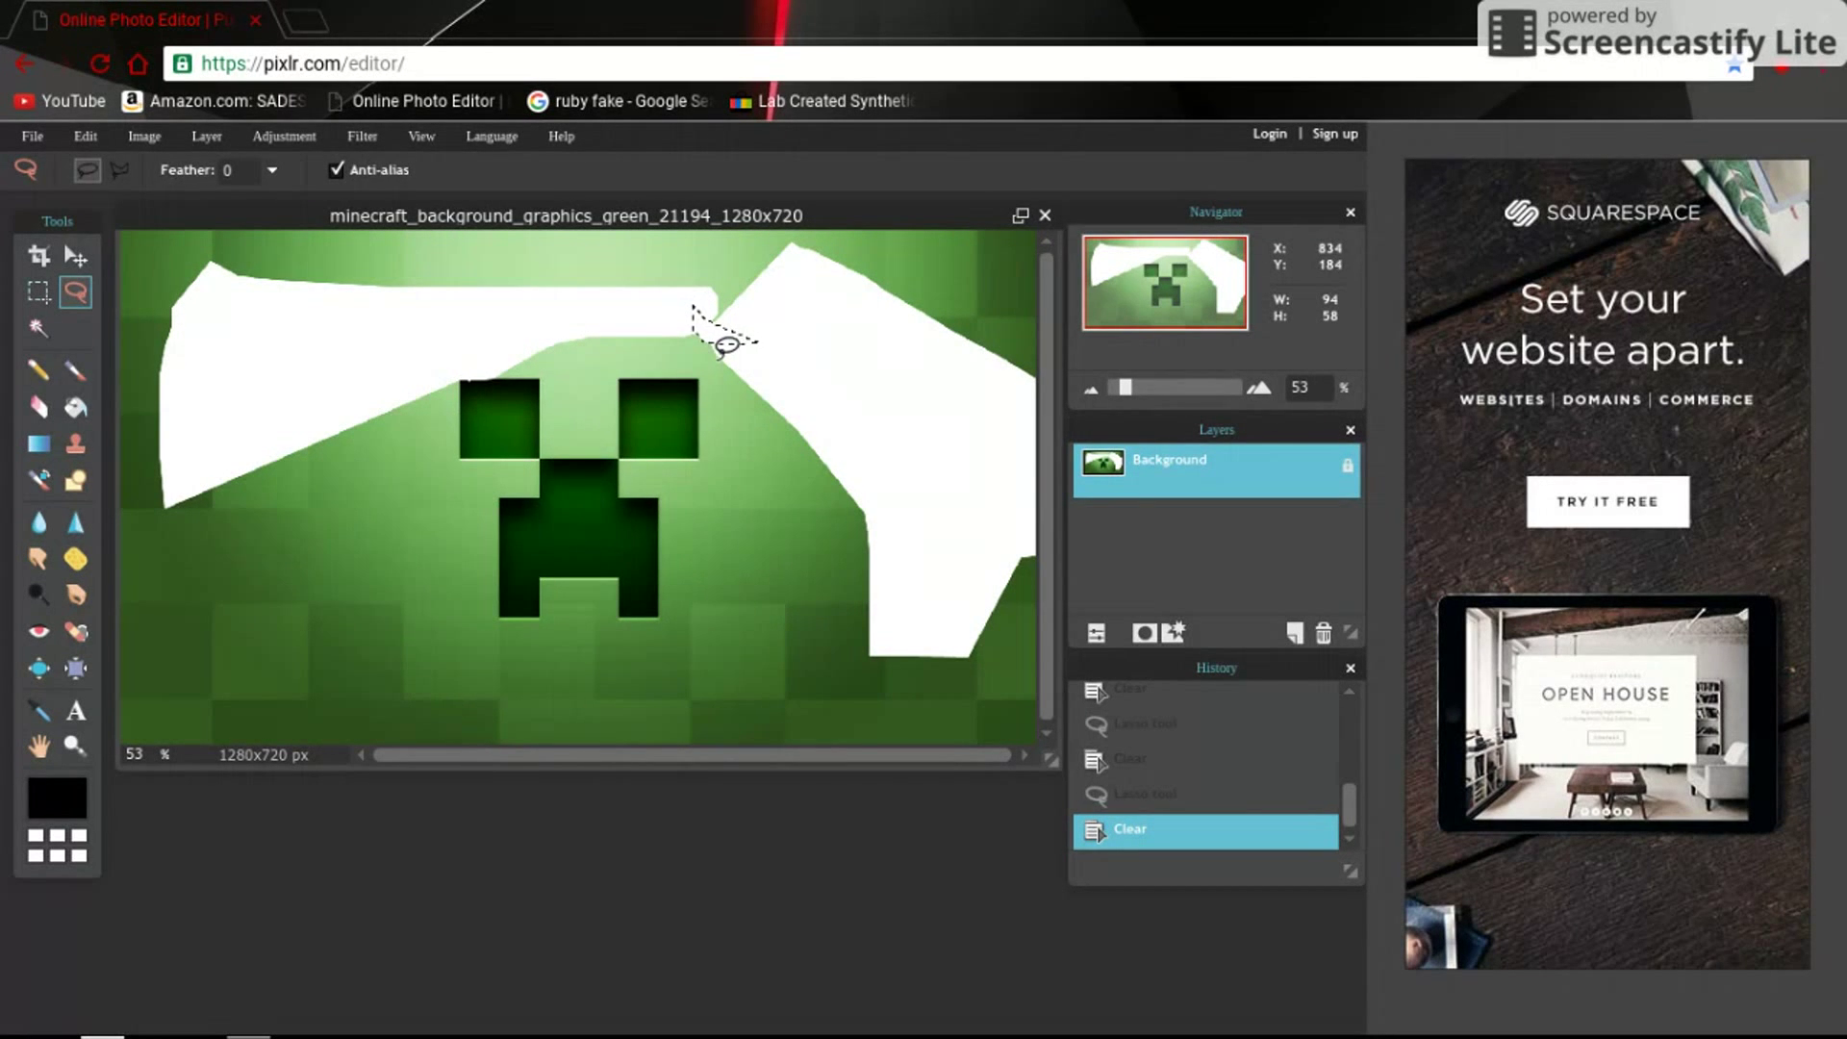
- Lasso-clear the green right and left of the face, then Magic Wand-select the green around the mouth
{"action": "mouse_move", "coordinate": [728, 345]}
{"action": "left_mouse_down"}
{"action": "mouse_move", "coordinate": [735, 643]}
{"action": "mouse_move", "coordinate": [762, 691]}
{"action": "mouse_move", "coordinate": [851, 585]}
{"action": "mouse_move", "coordinate": [864, 435]}
{"action": "left_mouse_up"}
{"action": "key", "text": "Delete"}
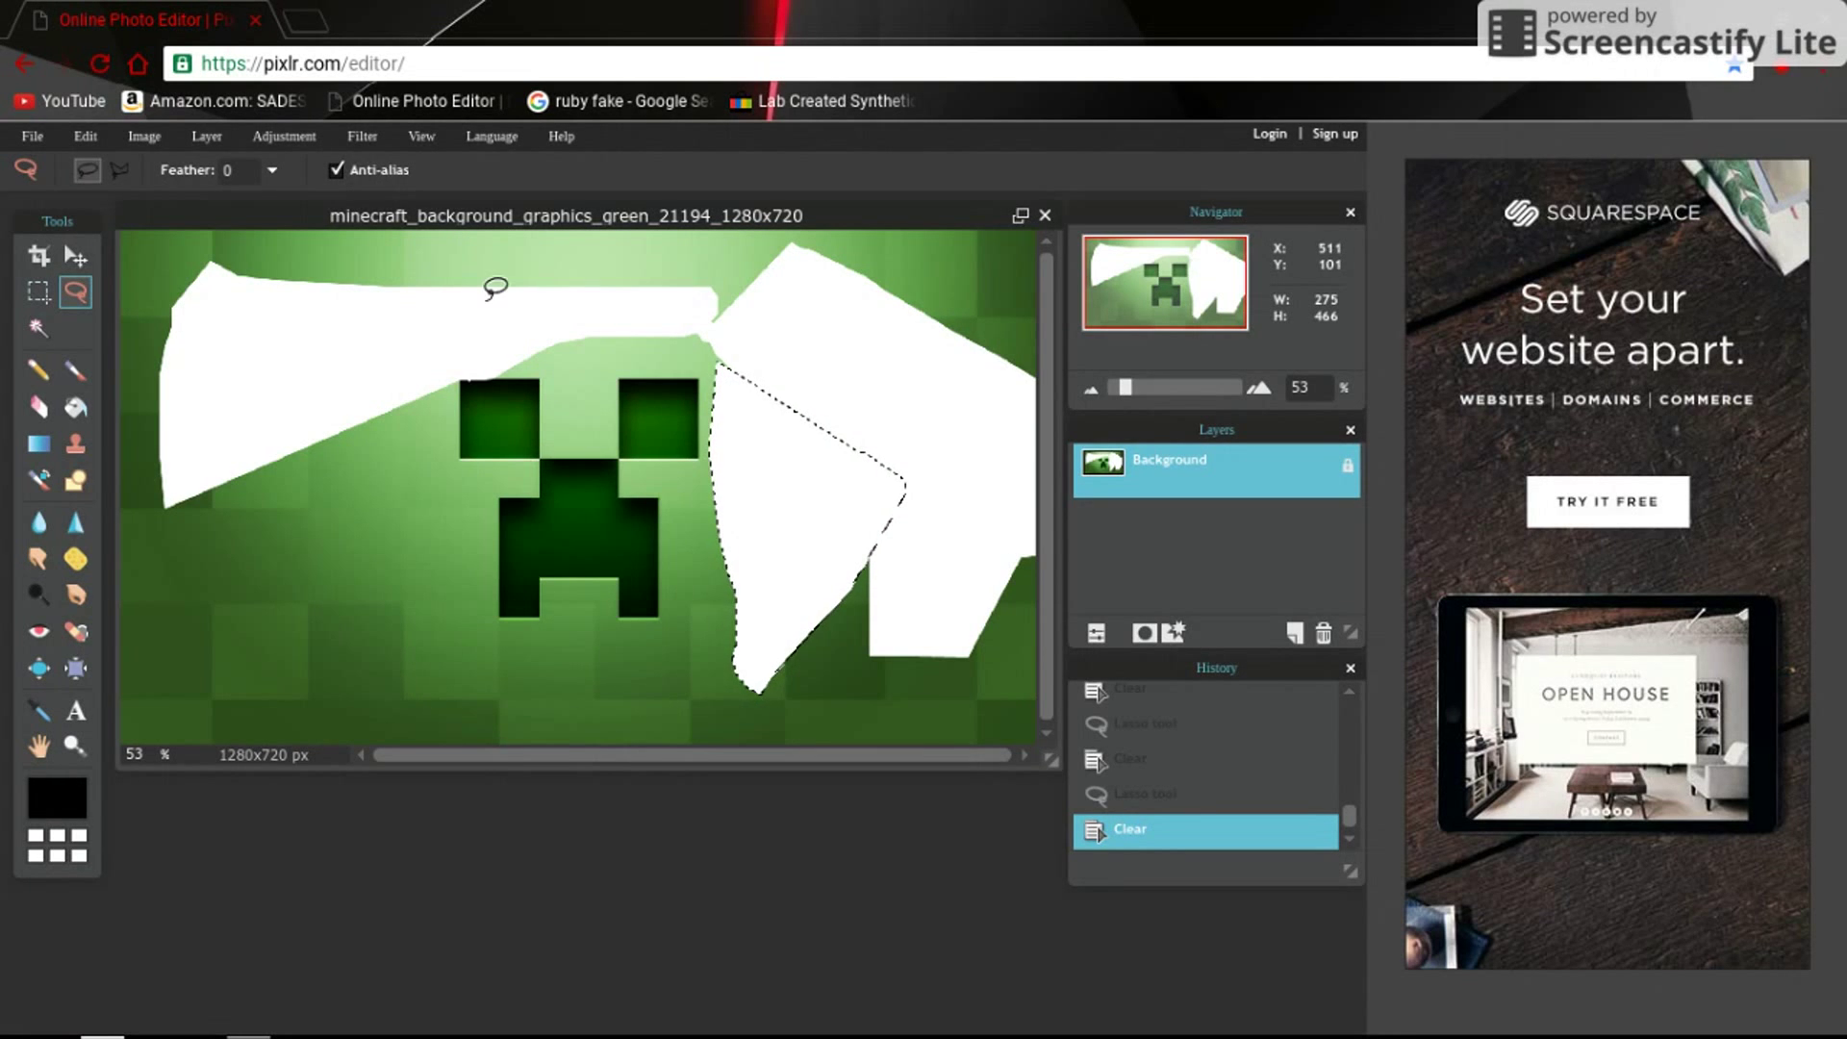
{"action": "left_click", "coordinate": [438, 392]}
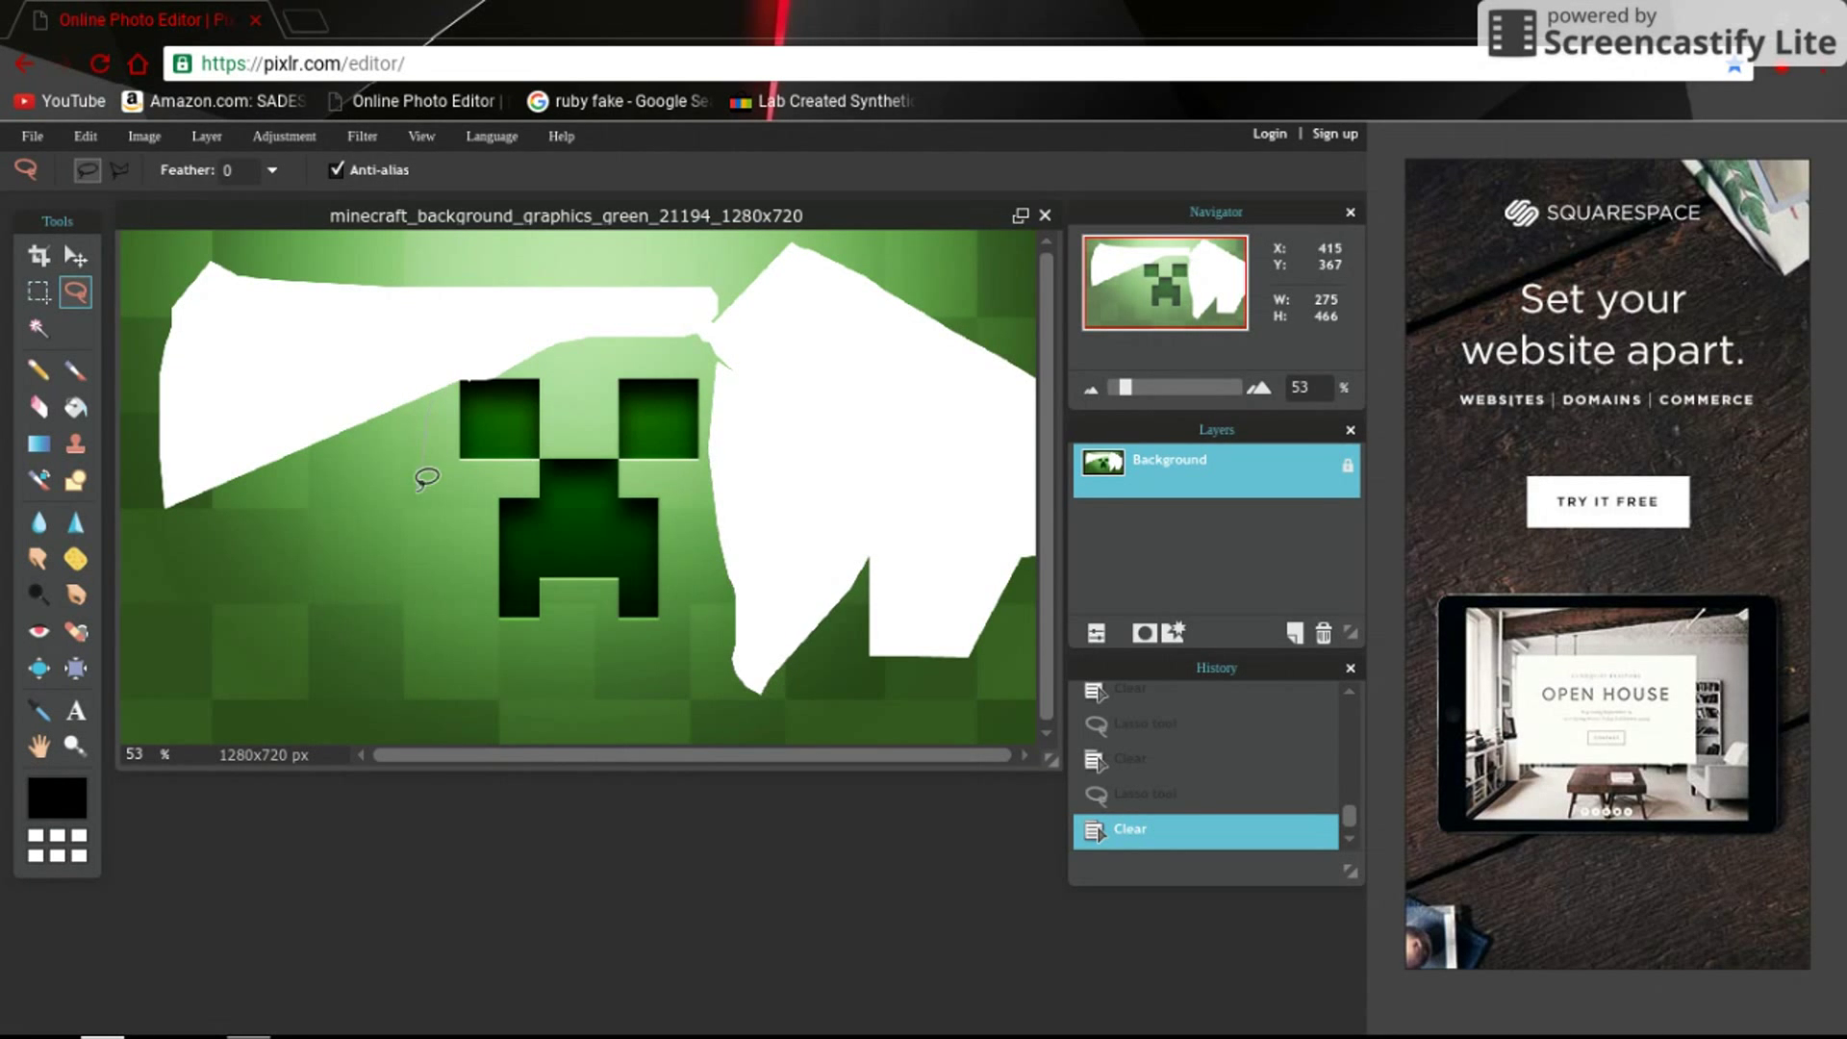
{"action": "mouse_move", "coordinate": [426, 478]}
{"action": "left_mouse_down"}
{"action": "mouse_move", "coordinate": [389, 621]}
{"action": "mouse_move", "coordinate": [342, 642]}
{"action": "mouse_move", "coordinate": [239, 526]}
{"action": "mouse_move", "coordinate": [245, 478]}
{"action": "left_mouse_up"}
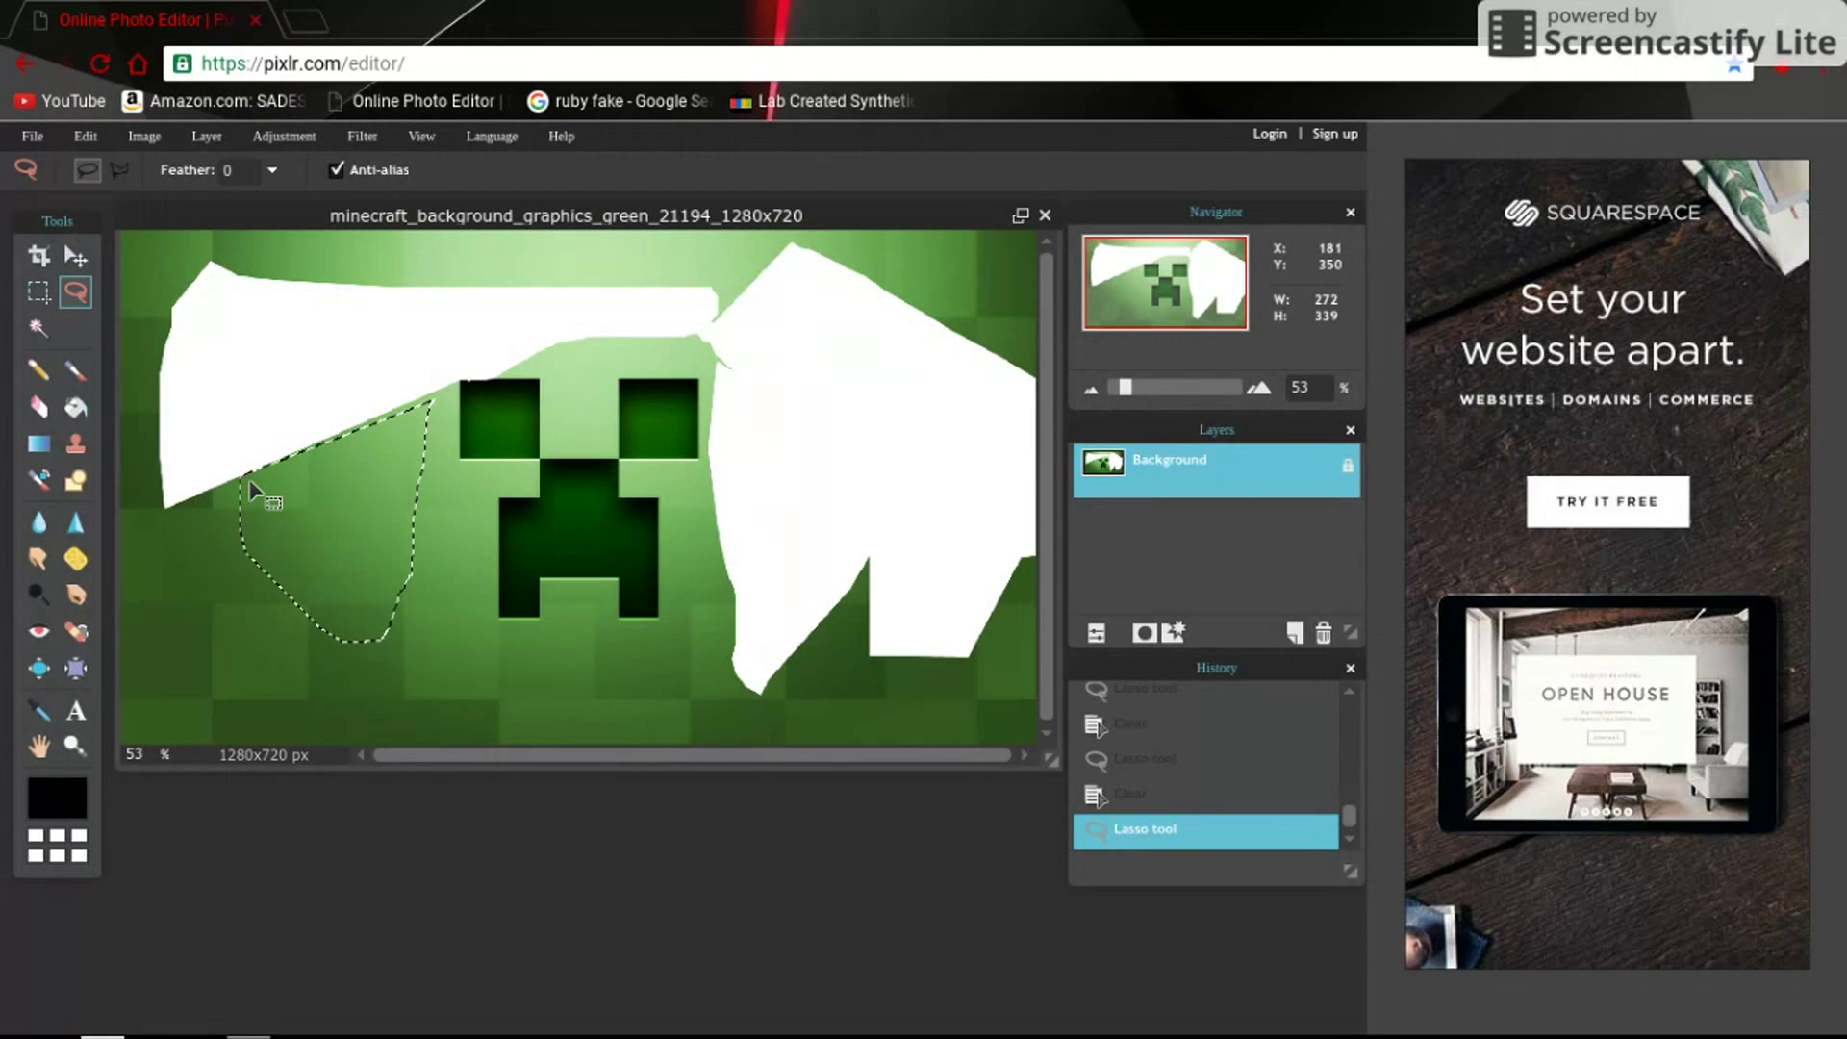
{"action": "key", "text": "Delete"}
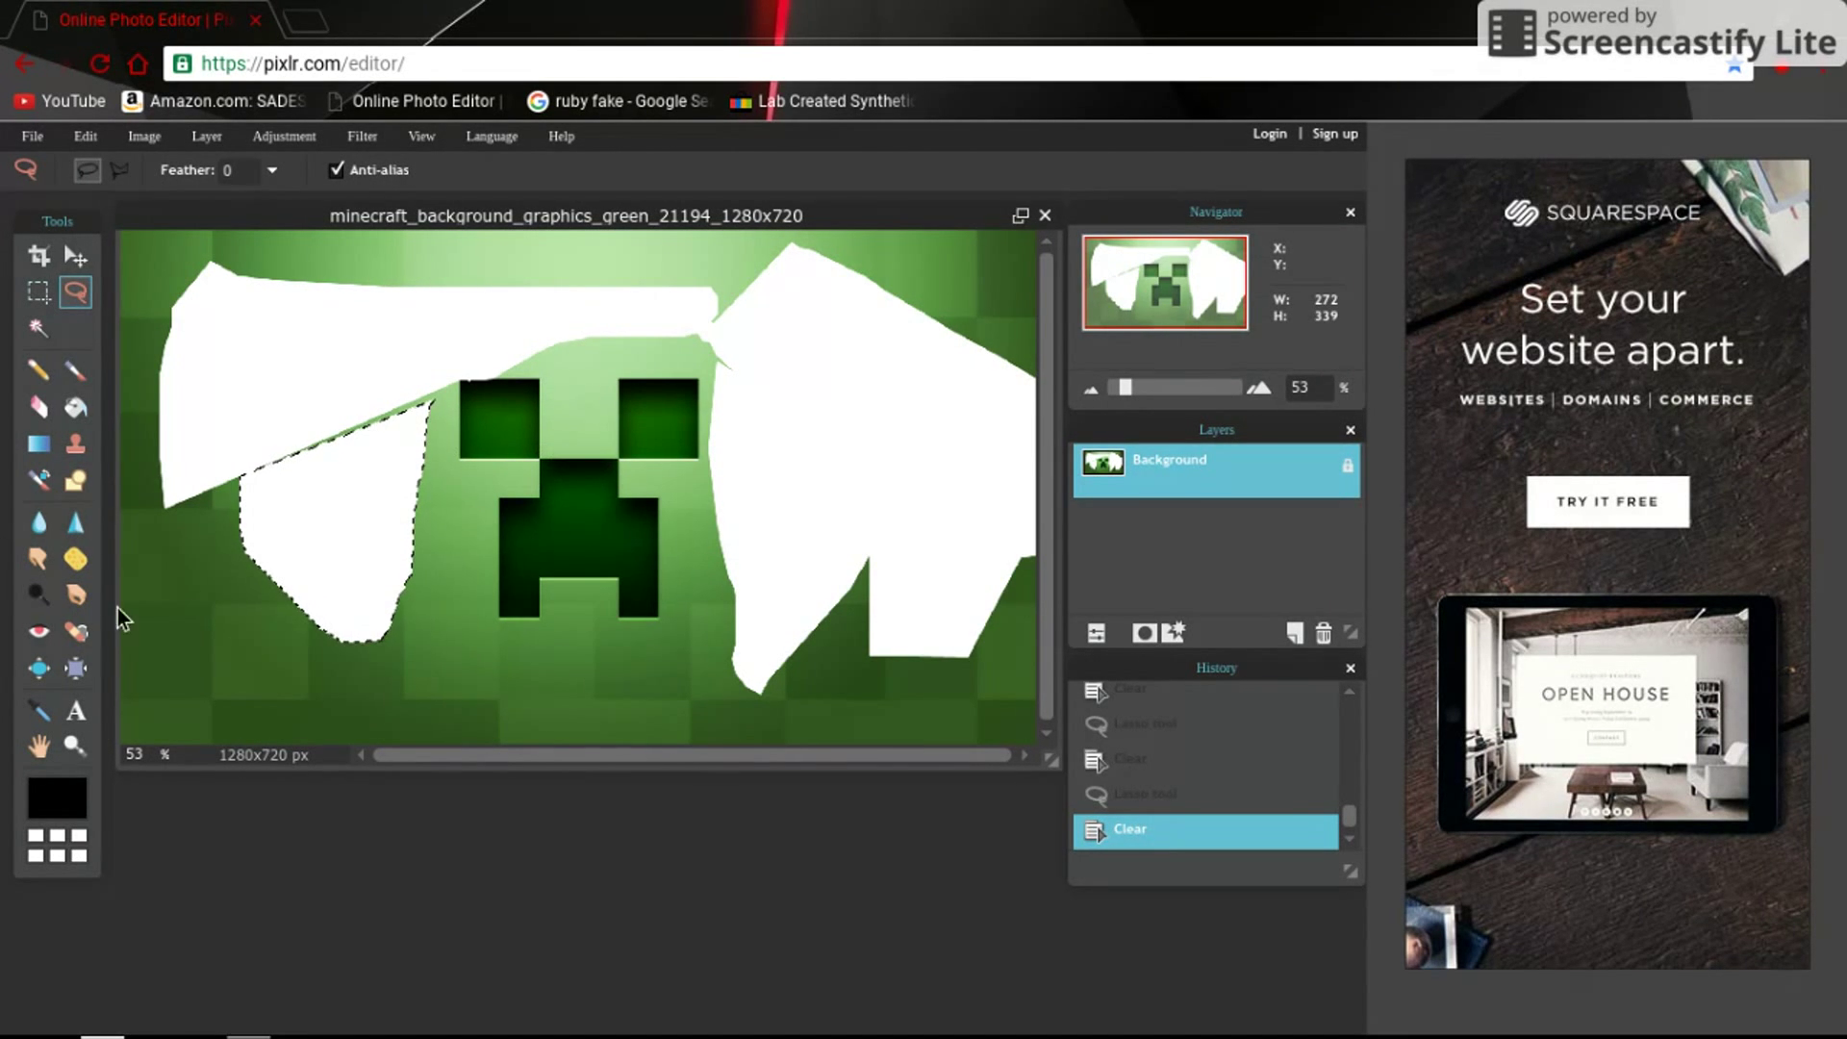
{"action": "left_click", "coordinate": [41, 333]}
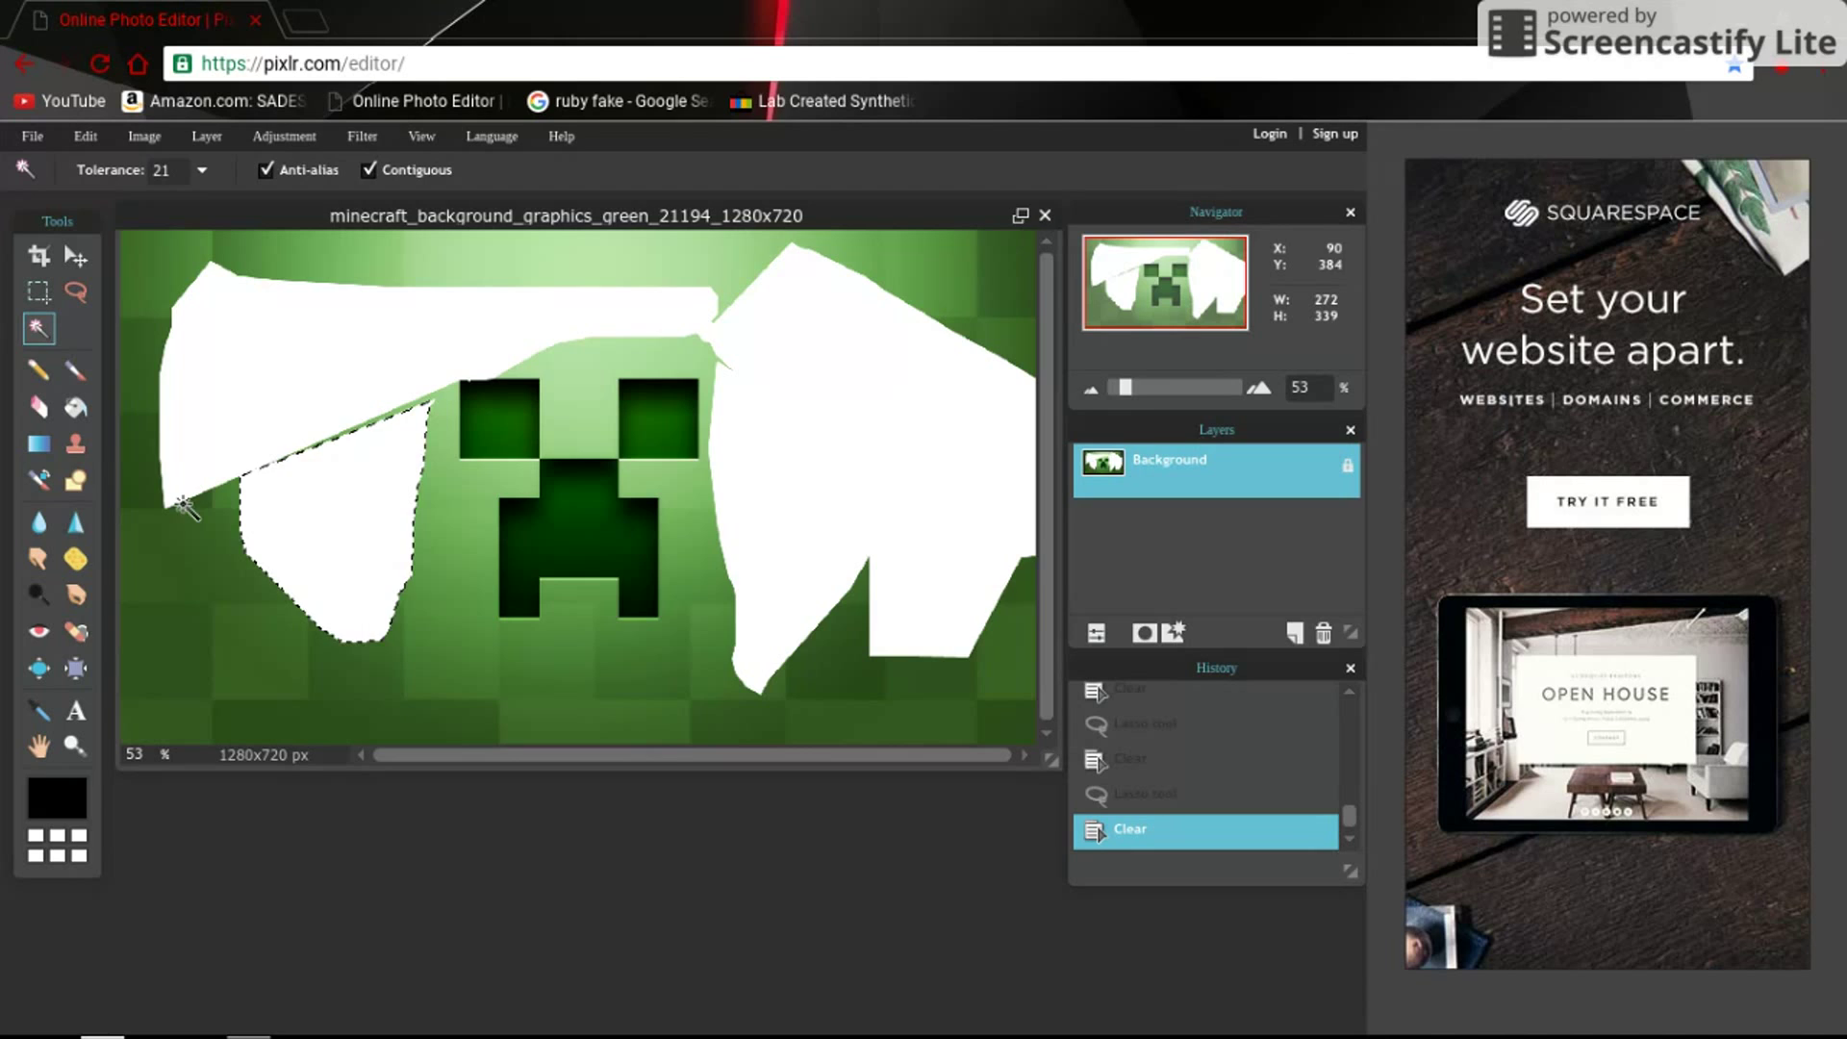
{"action": "left_click", "coordinate": [457, 567]}
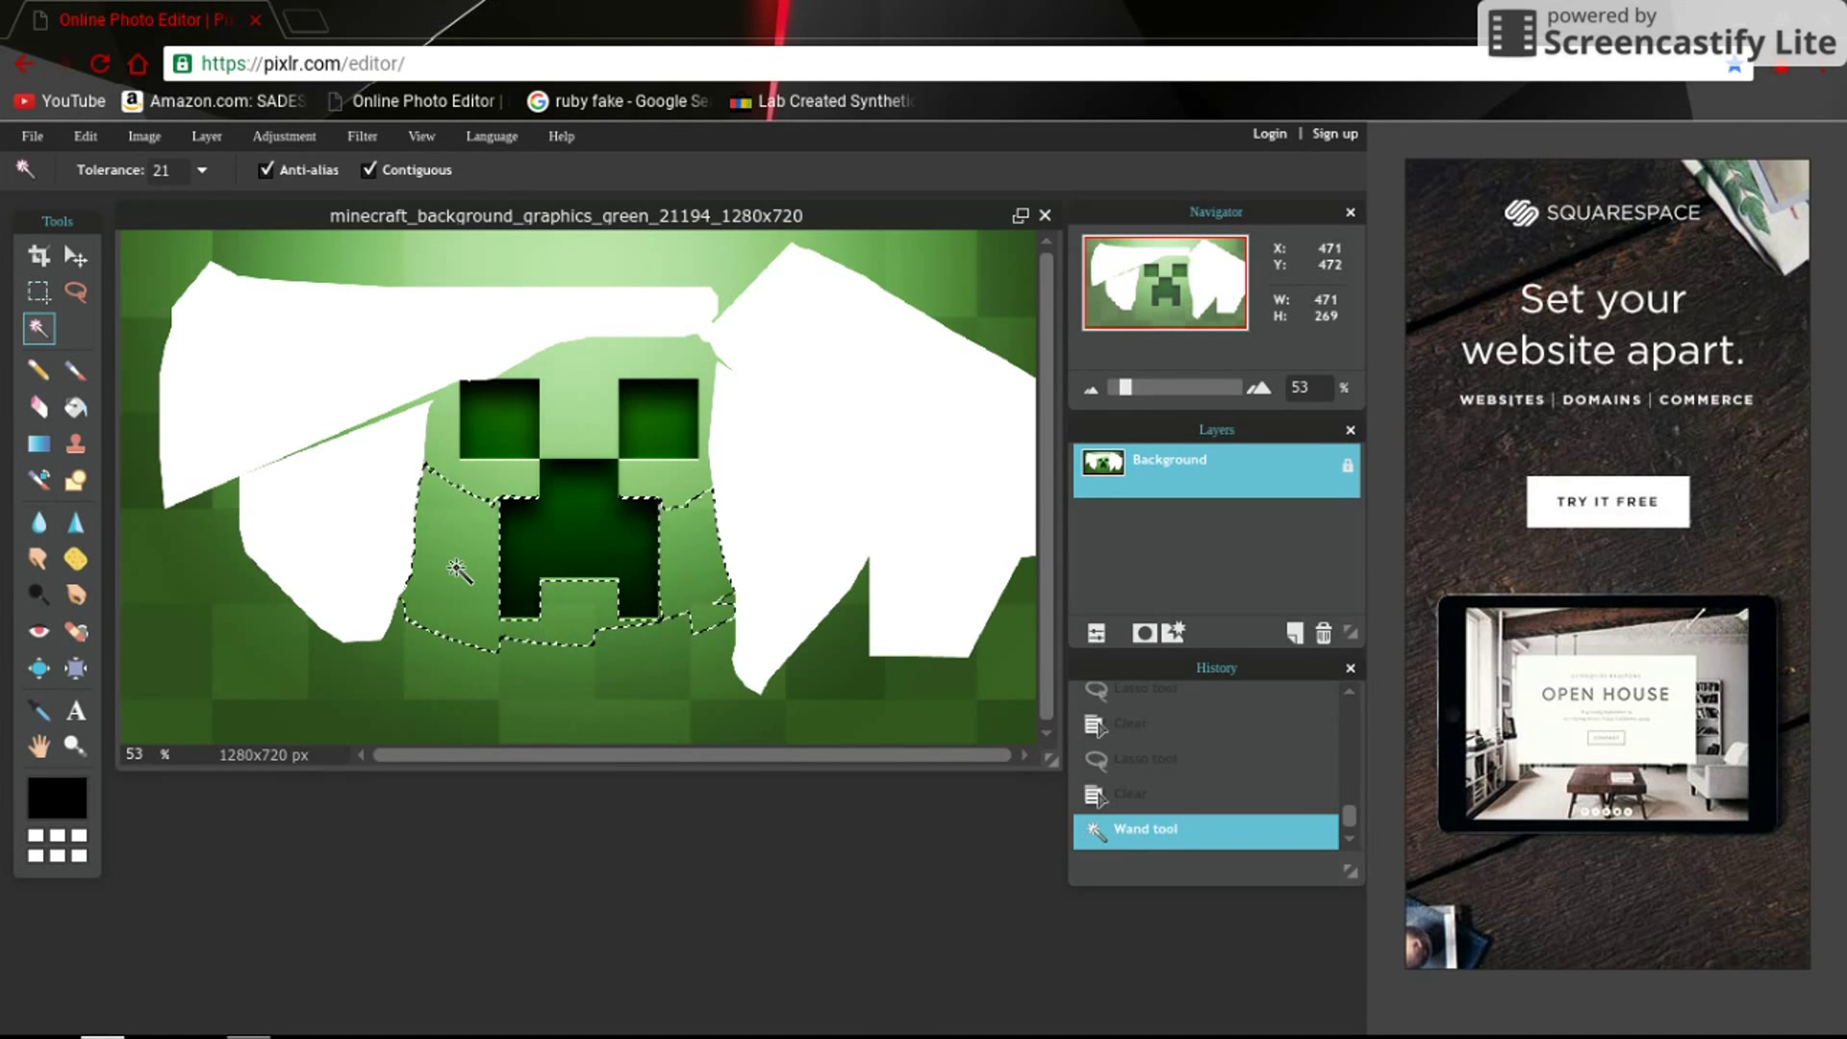
- Magic Wand-clear green patches around the mouth, eyes, below the right eye and left of the mouth
{"action": "key", "text": "Delete"}
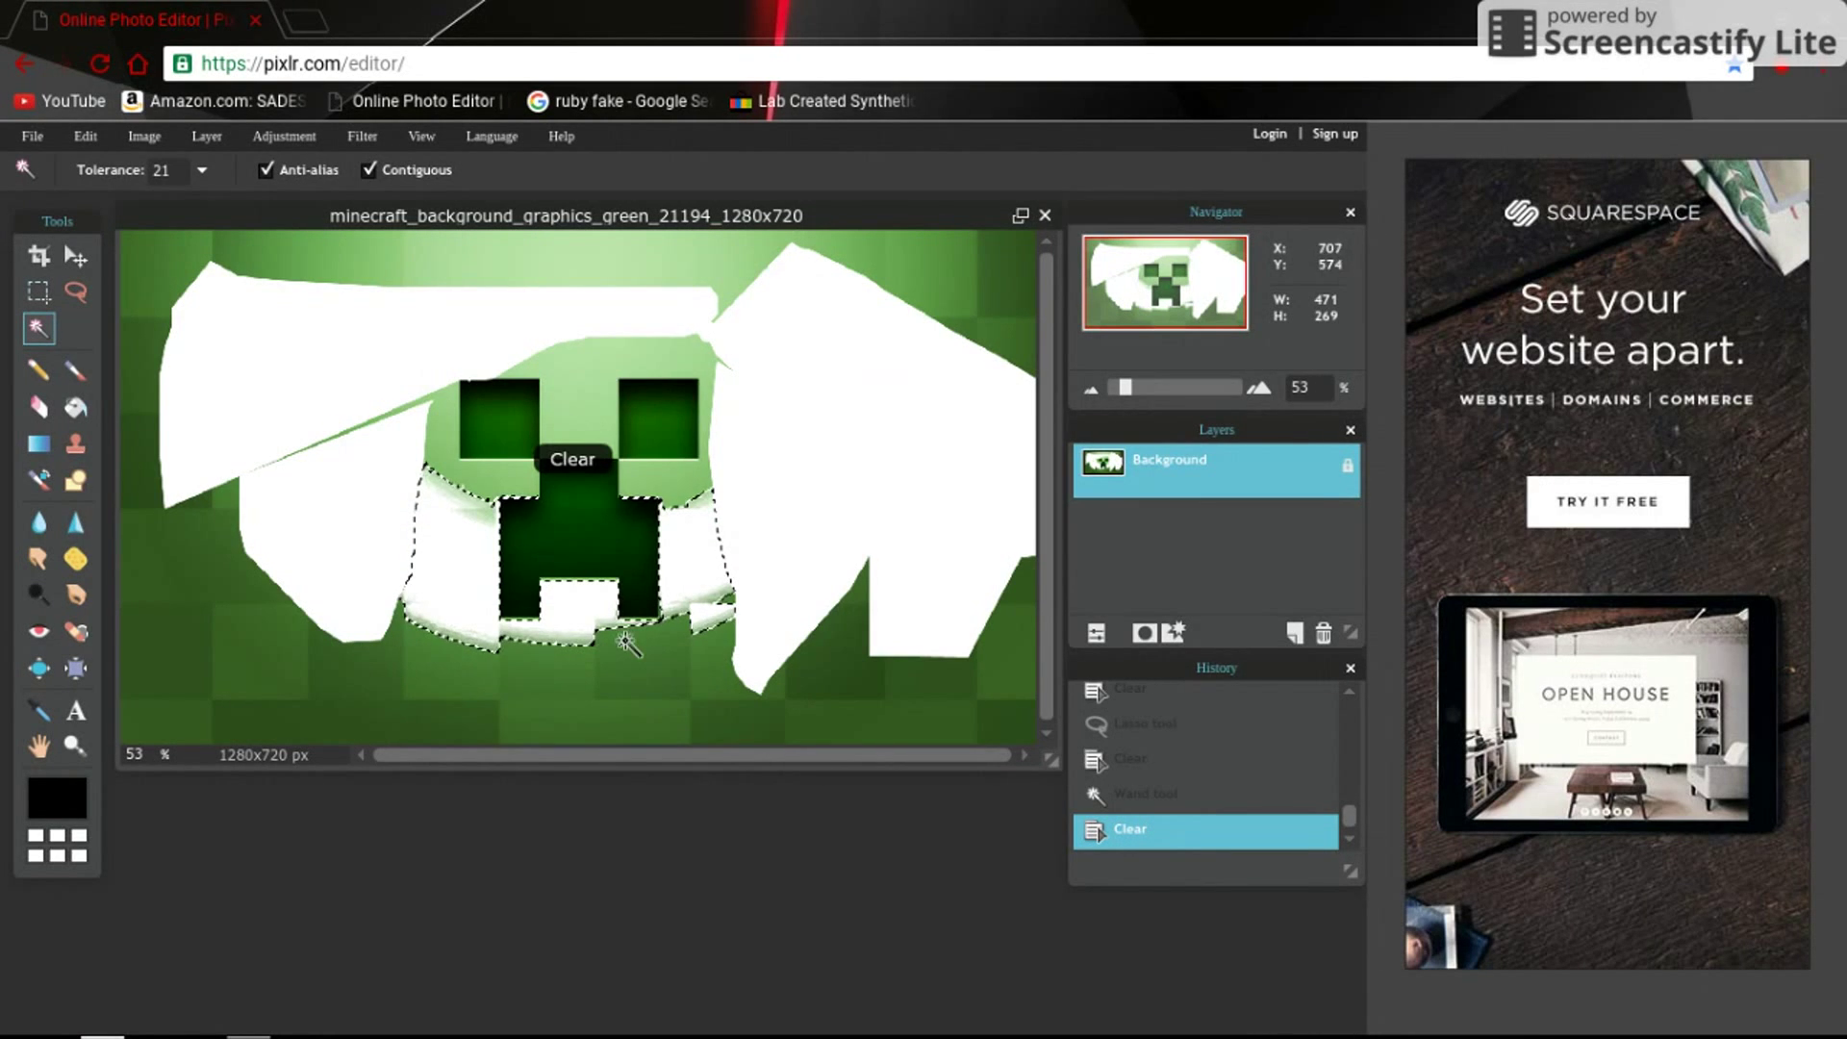
{"action": "left_click", "coordinate": [452, 471]}
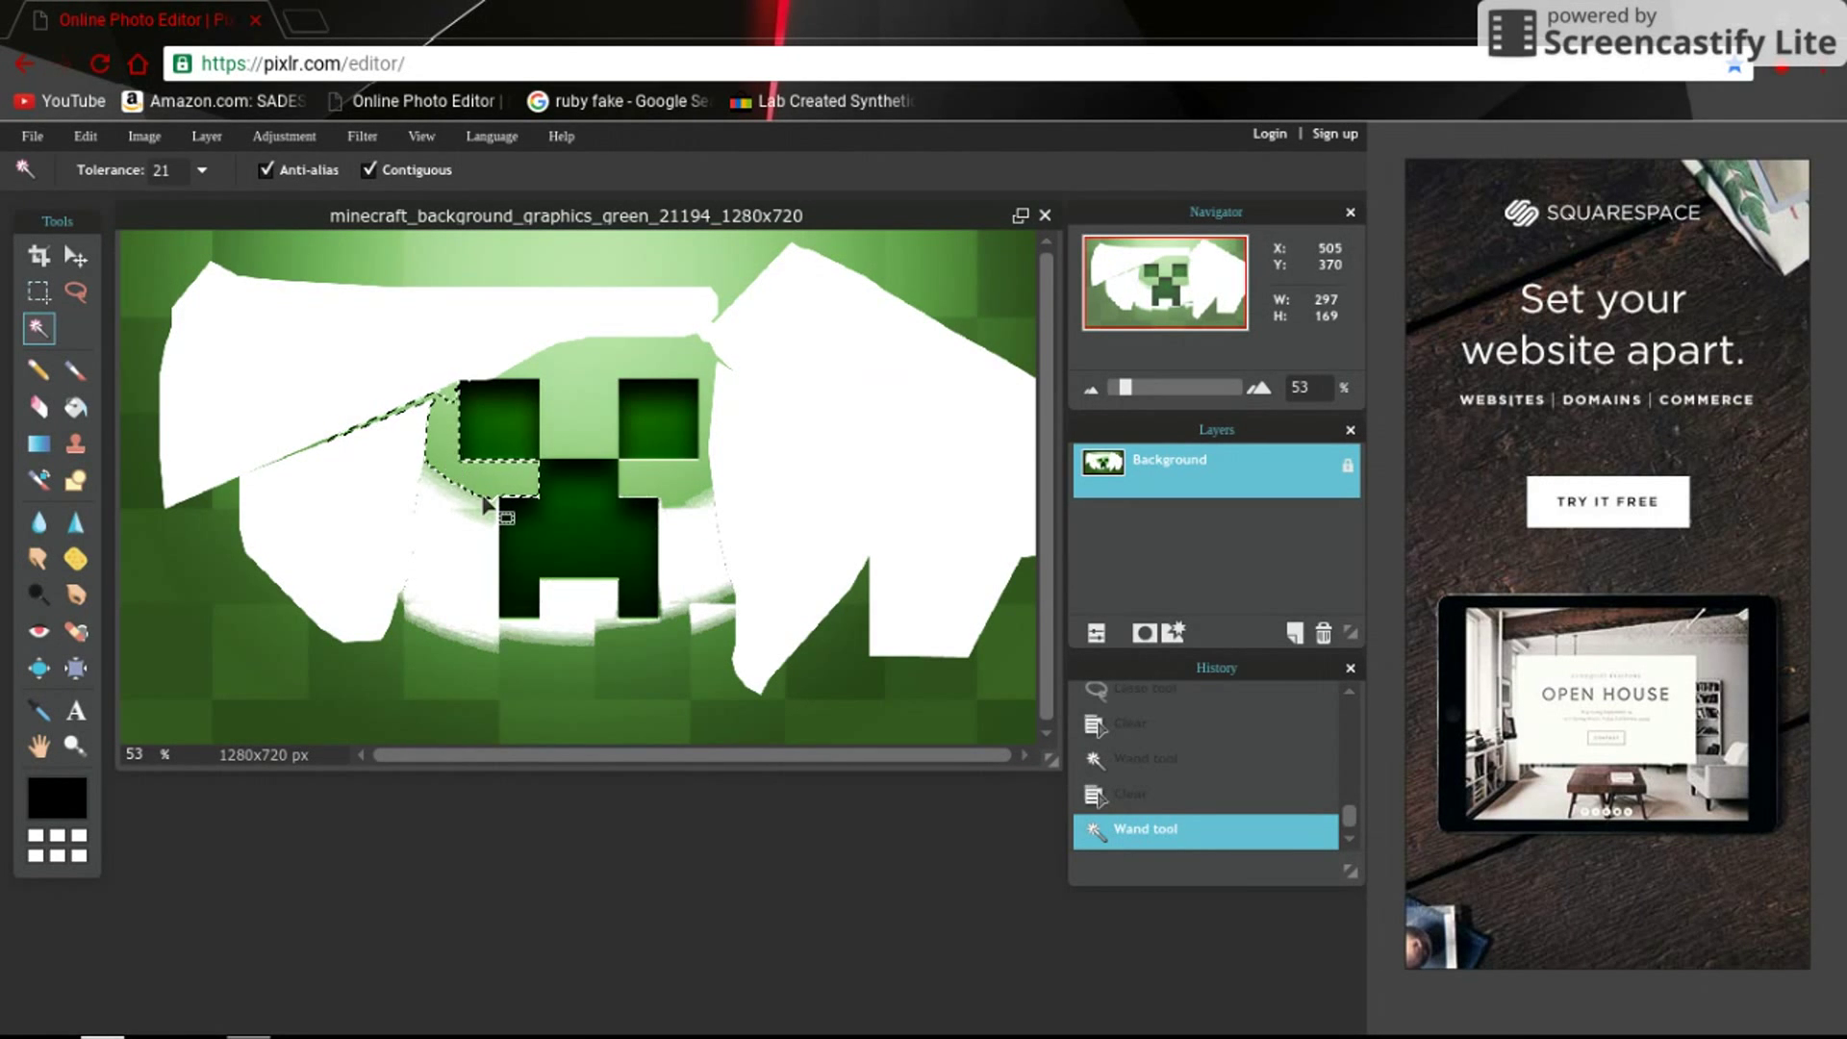
{"action": "key", "text": "Delete"}
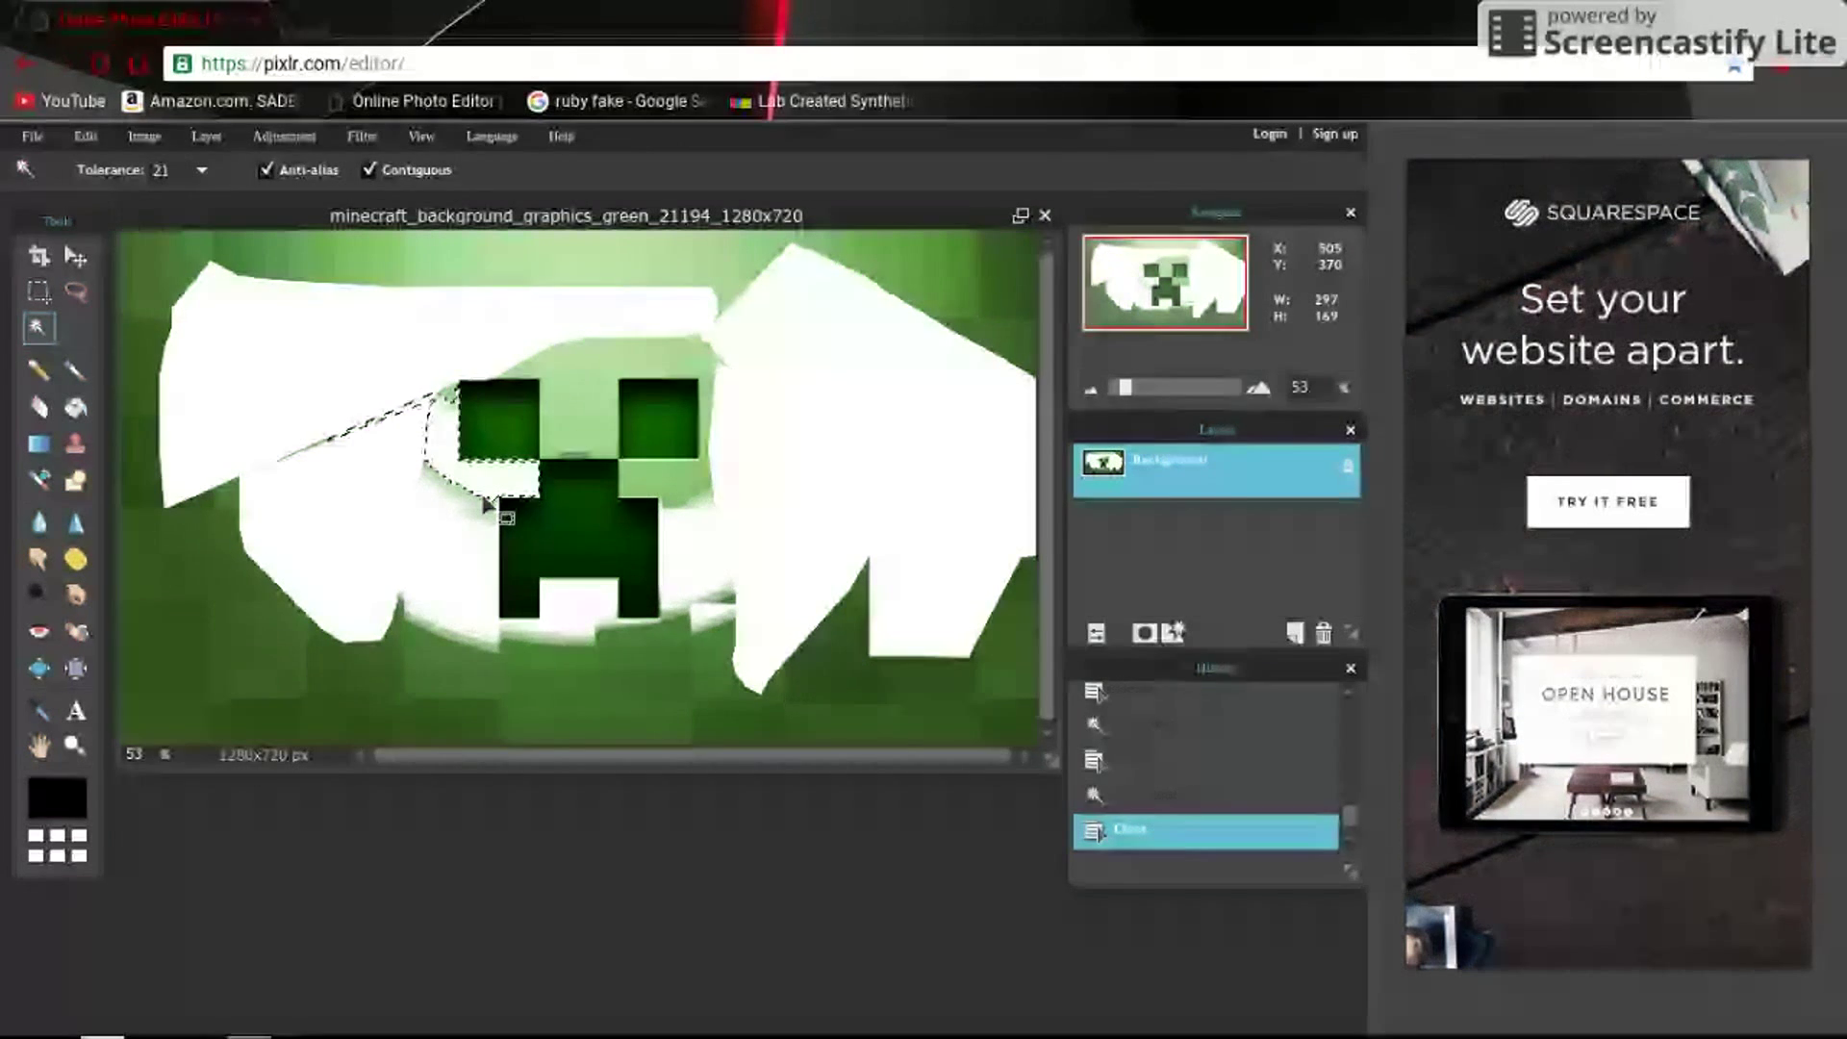
{"action": "left_click", "coordinate": [589, 420]}
{"action": "key", "text": "Delete"}
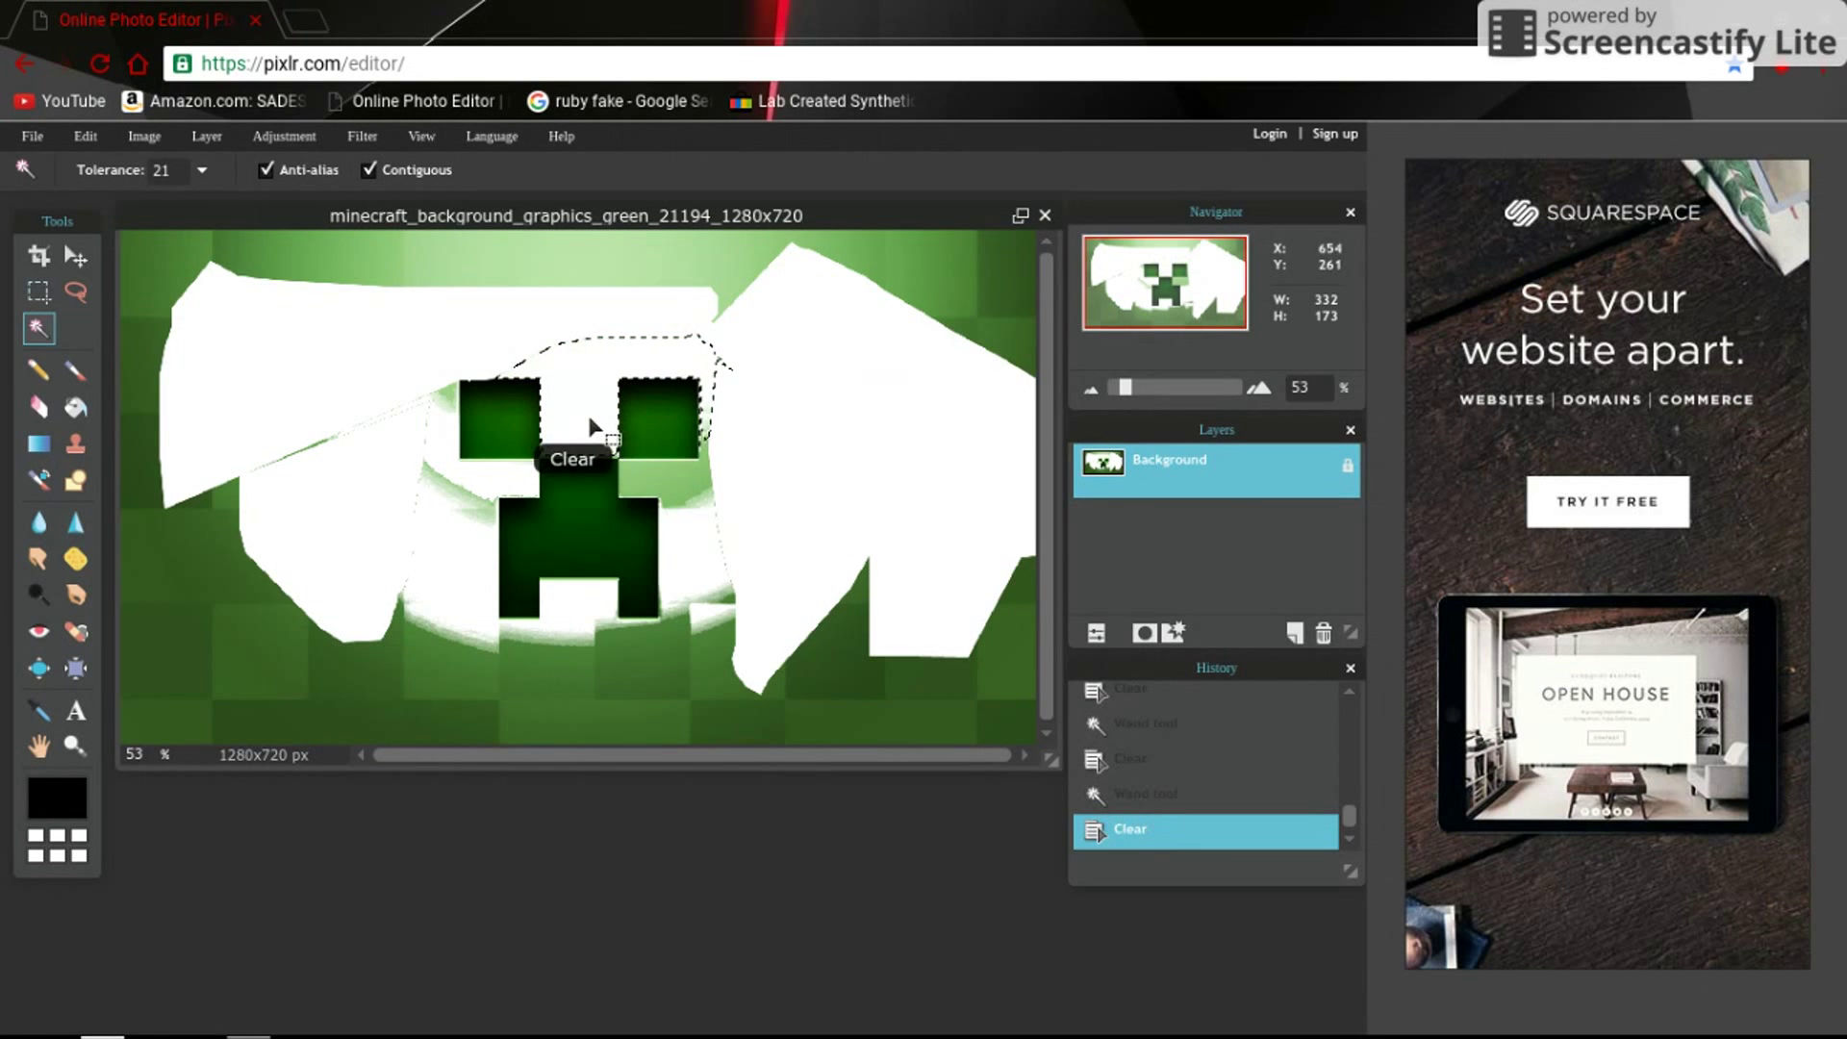
{"action": "left_click", "coordinate": [723, 488]}
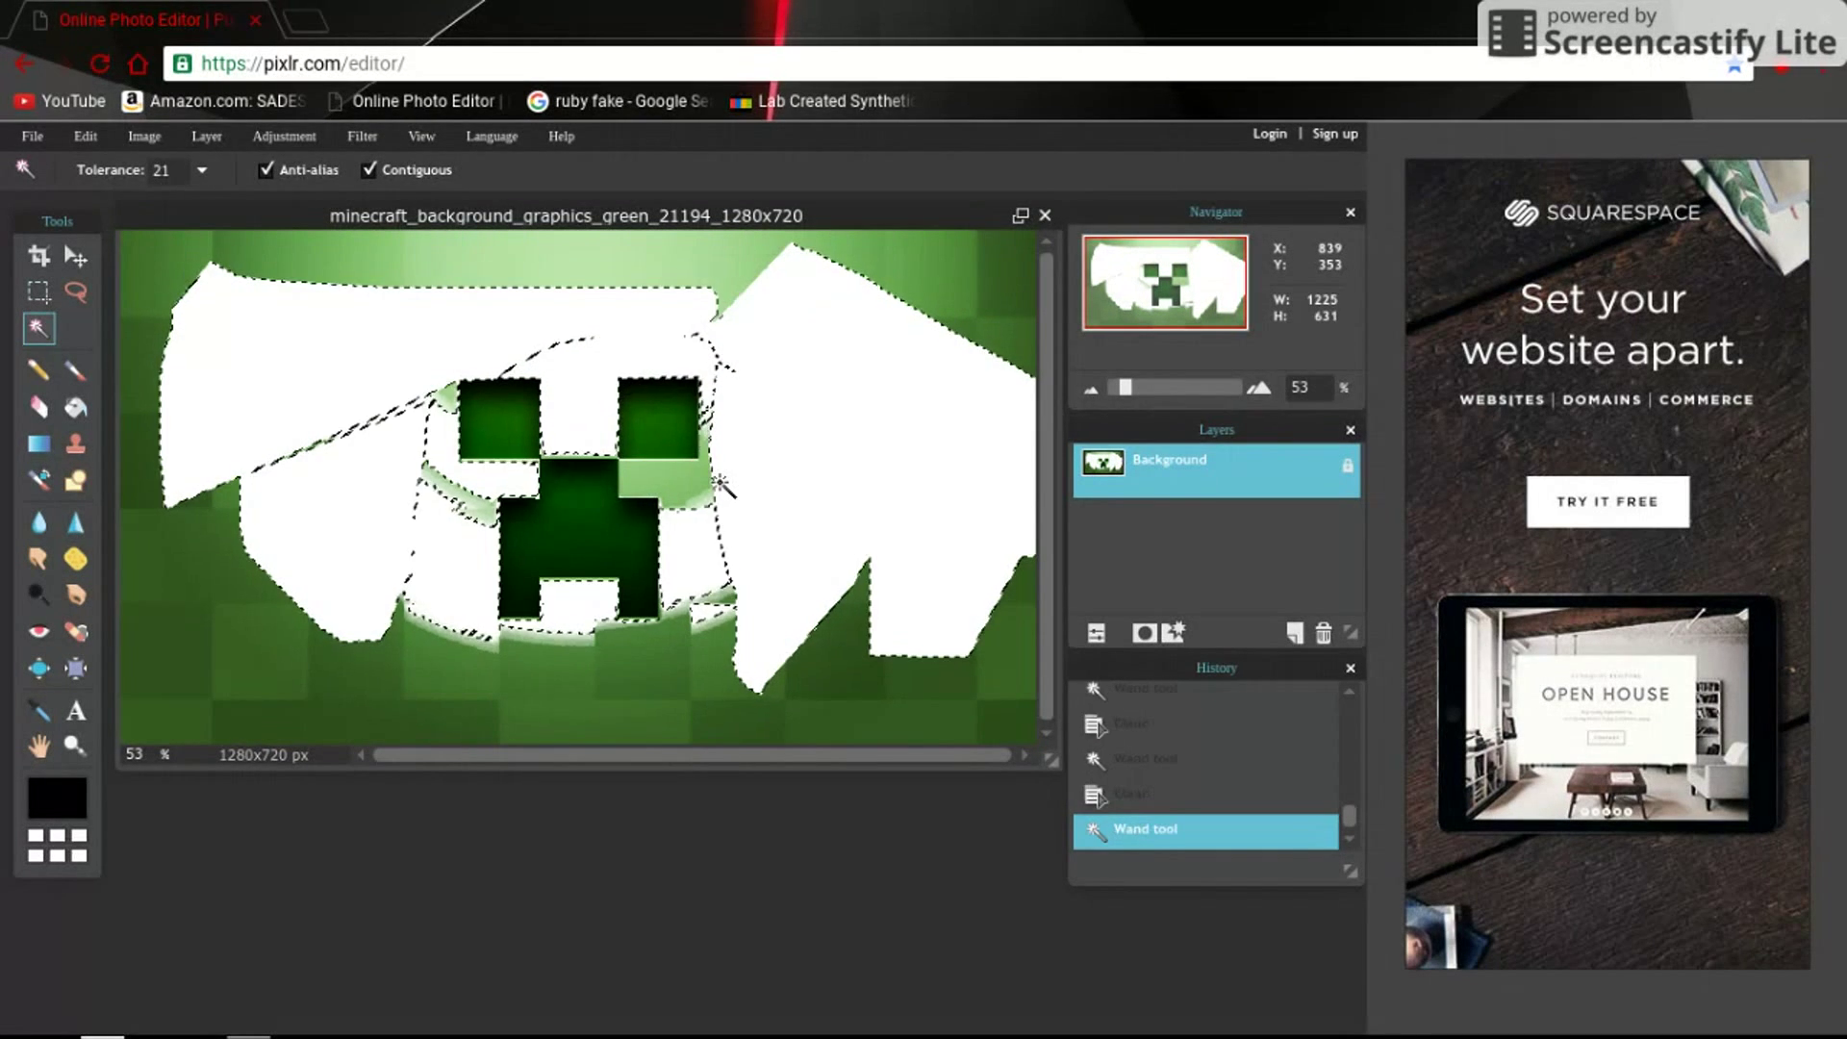
{"action": "left_click", "coordinate": [664, 481]}
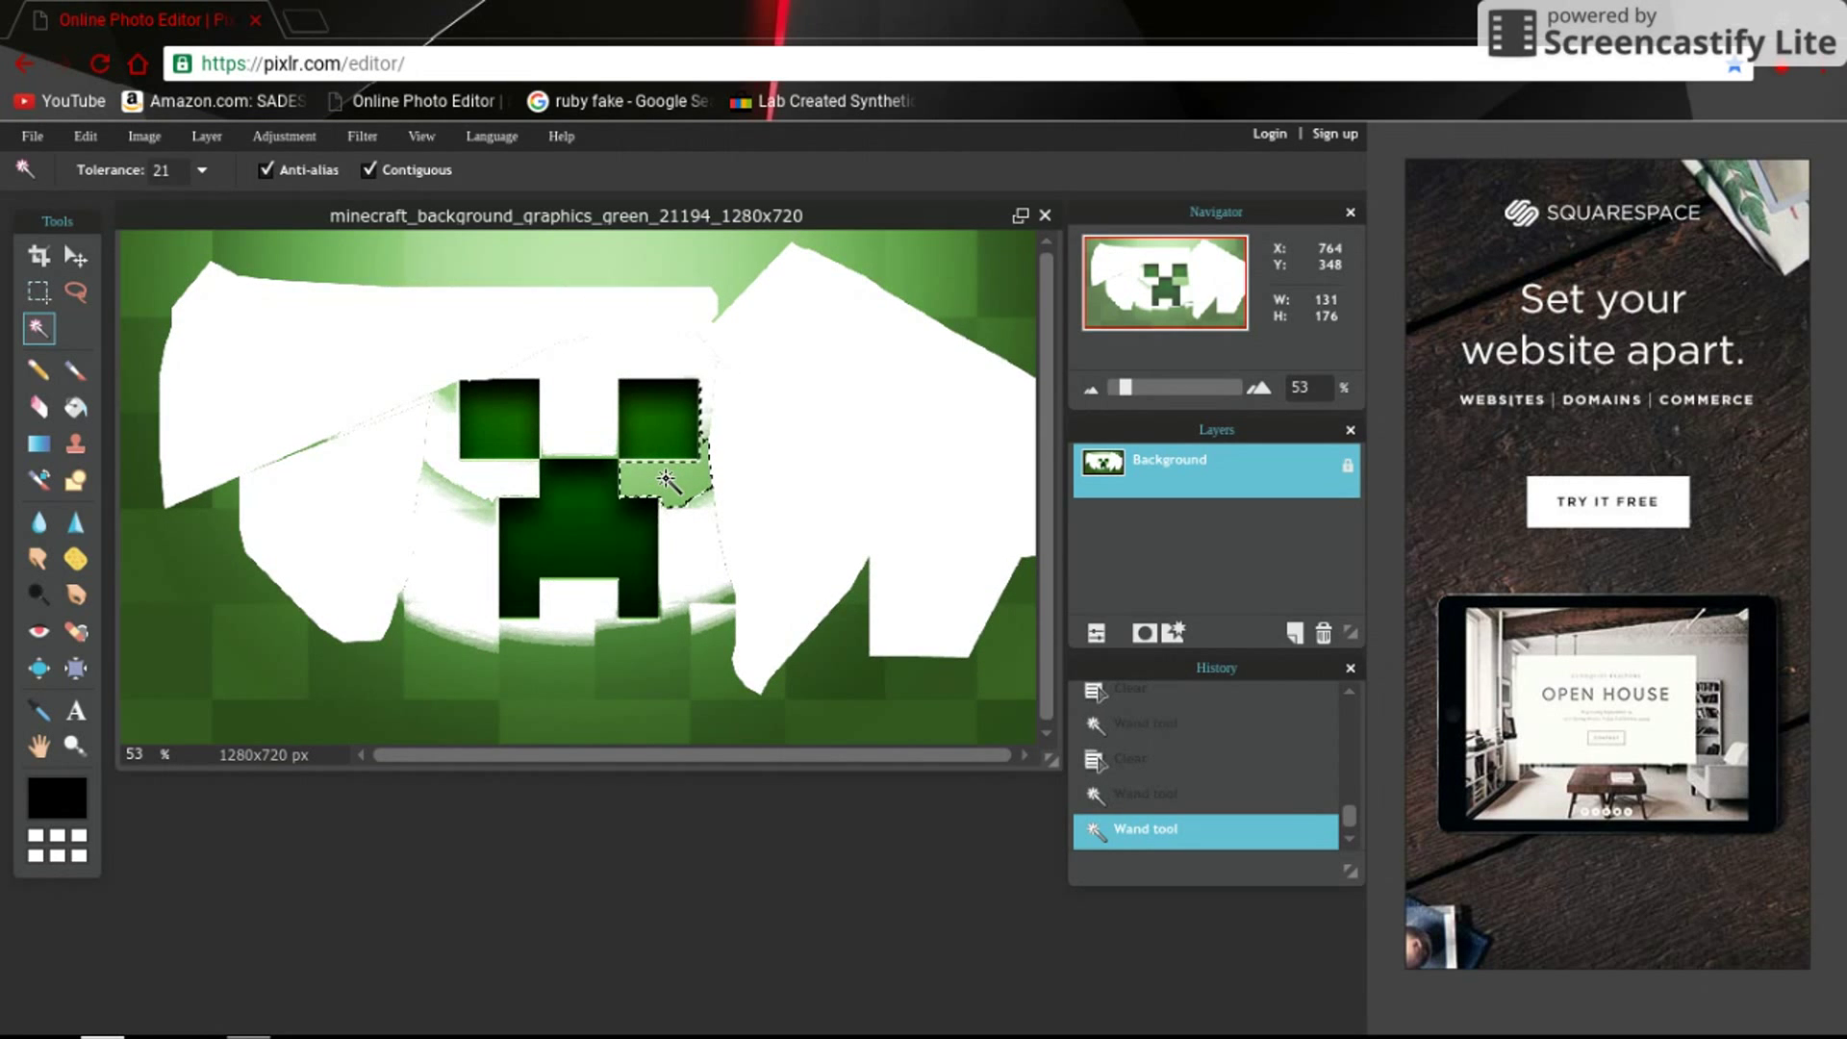
{"action": "key", "text": "Delete"}
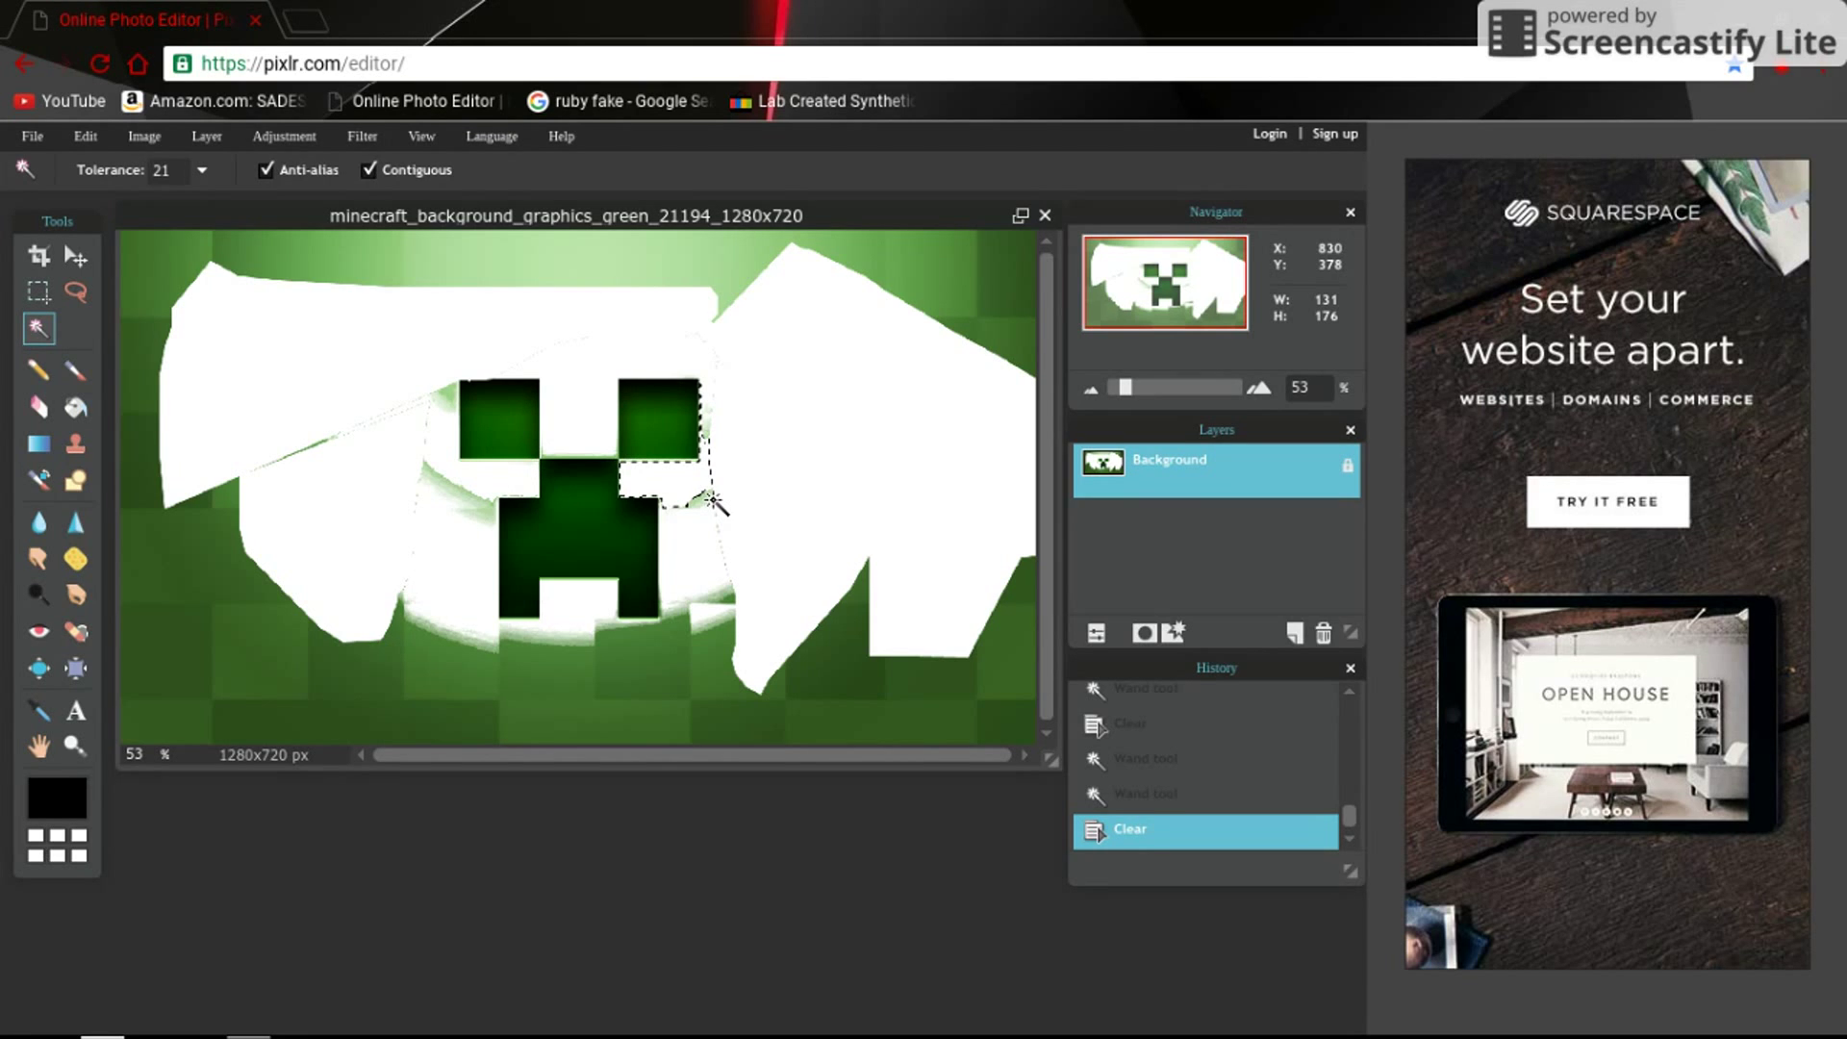
{"action": "left_click", "coordinate": [713, 498]}
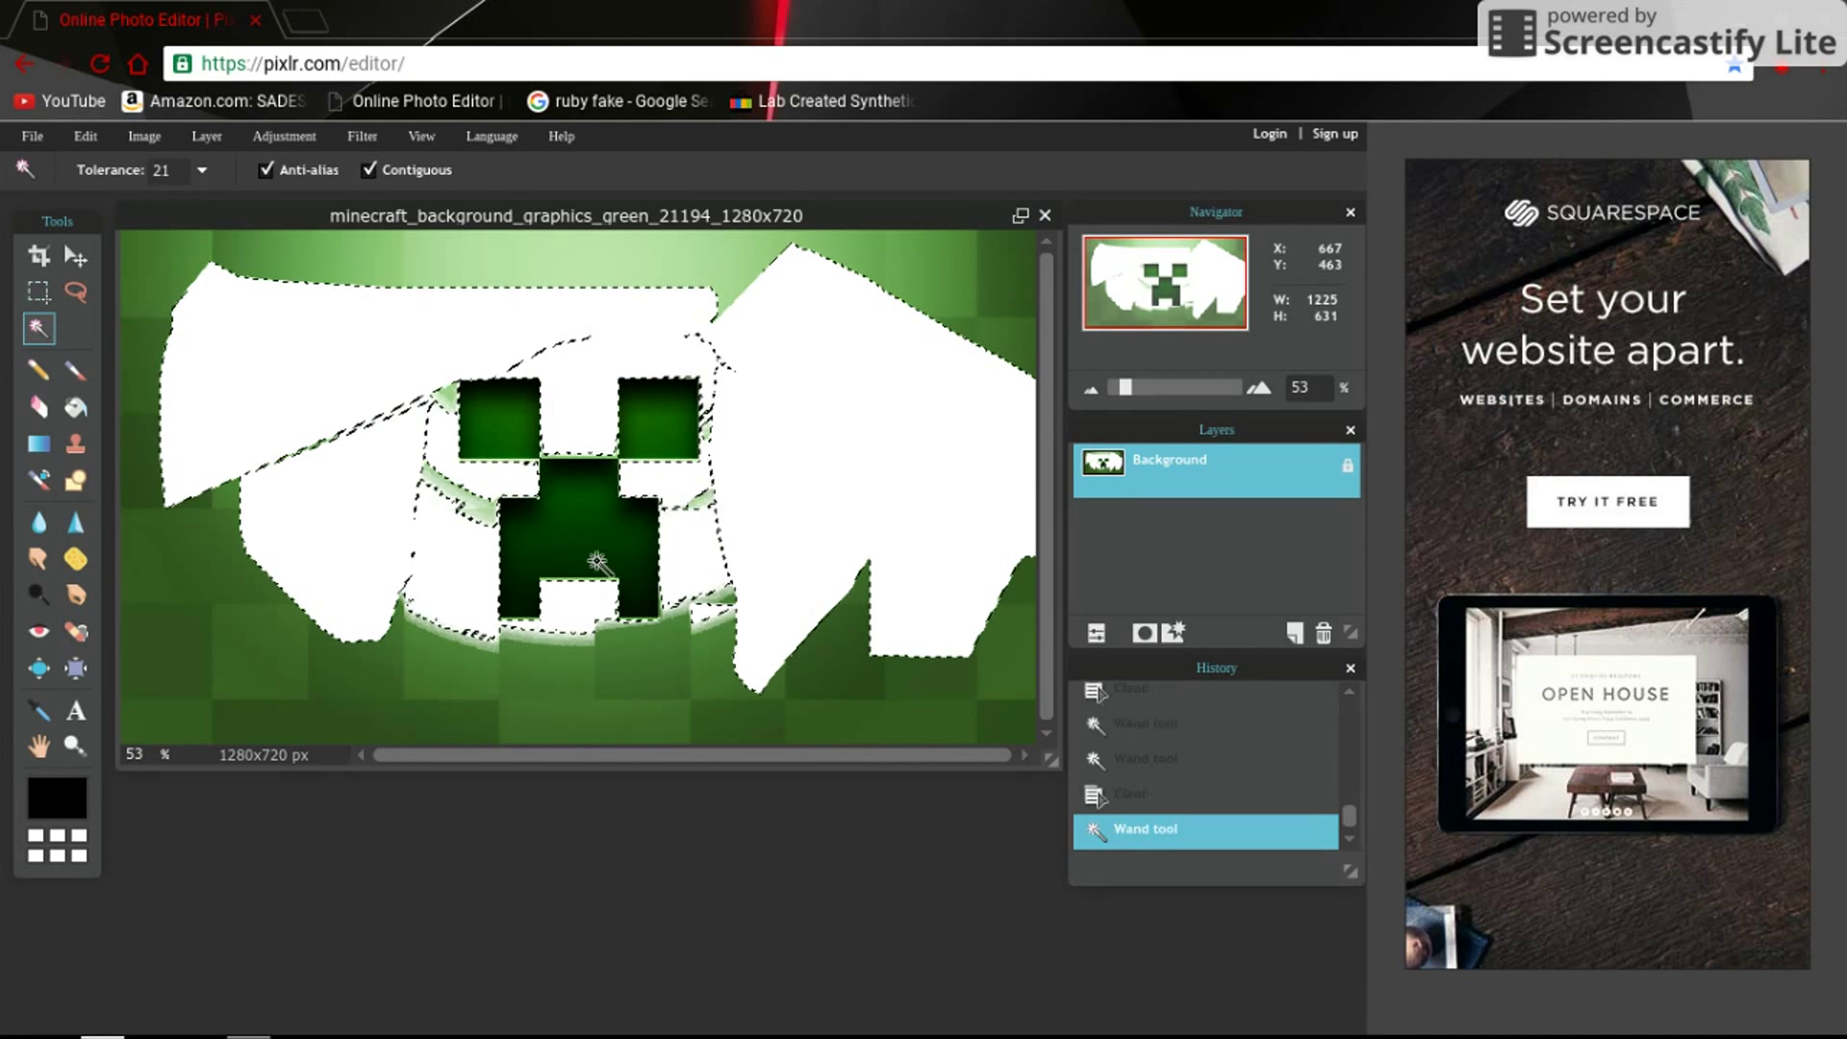
{"action": "left_click", "coordinate": [479, 507]}
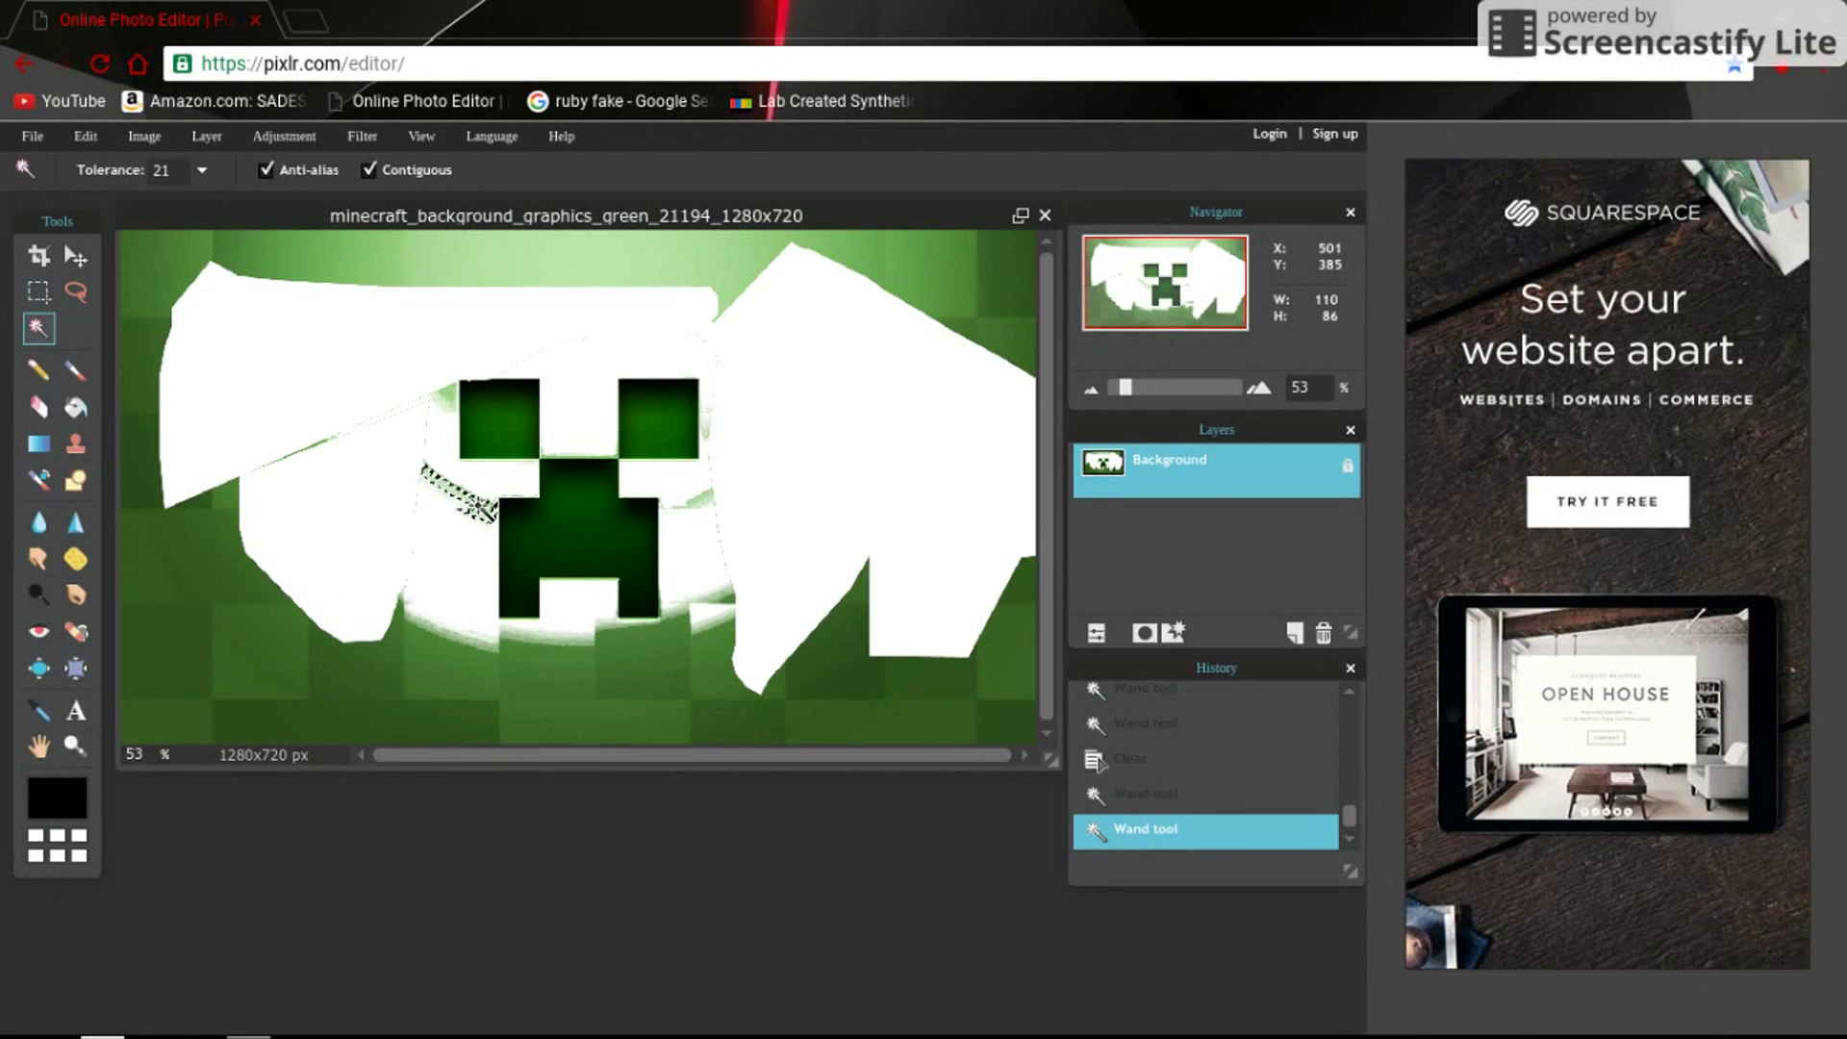
{"action": "key", "text": "Delete"}
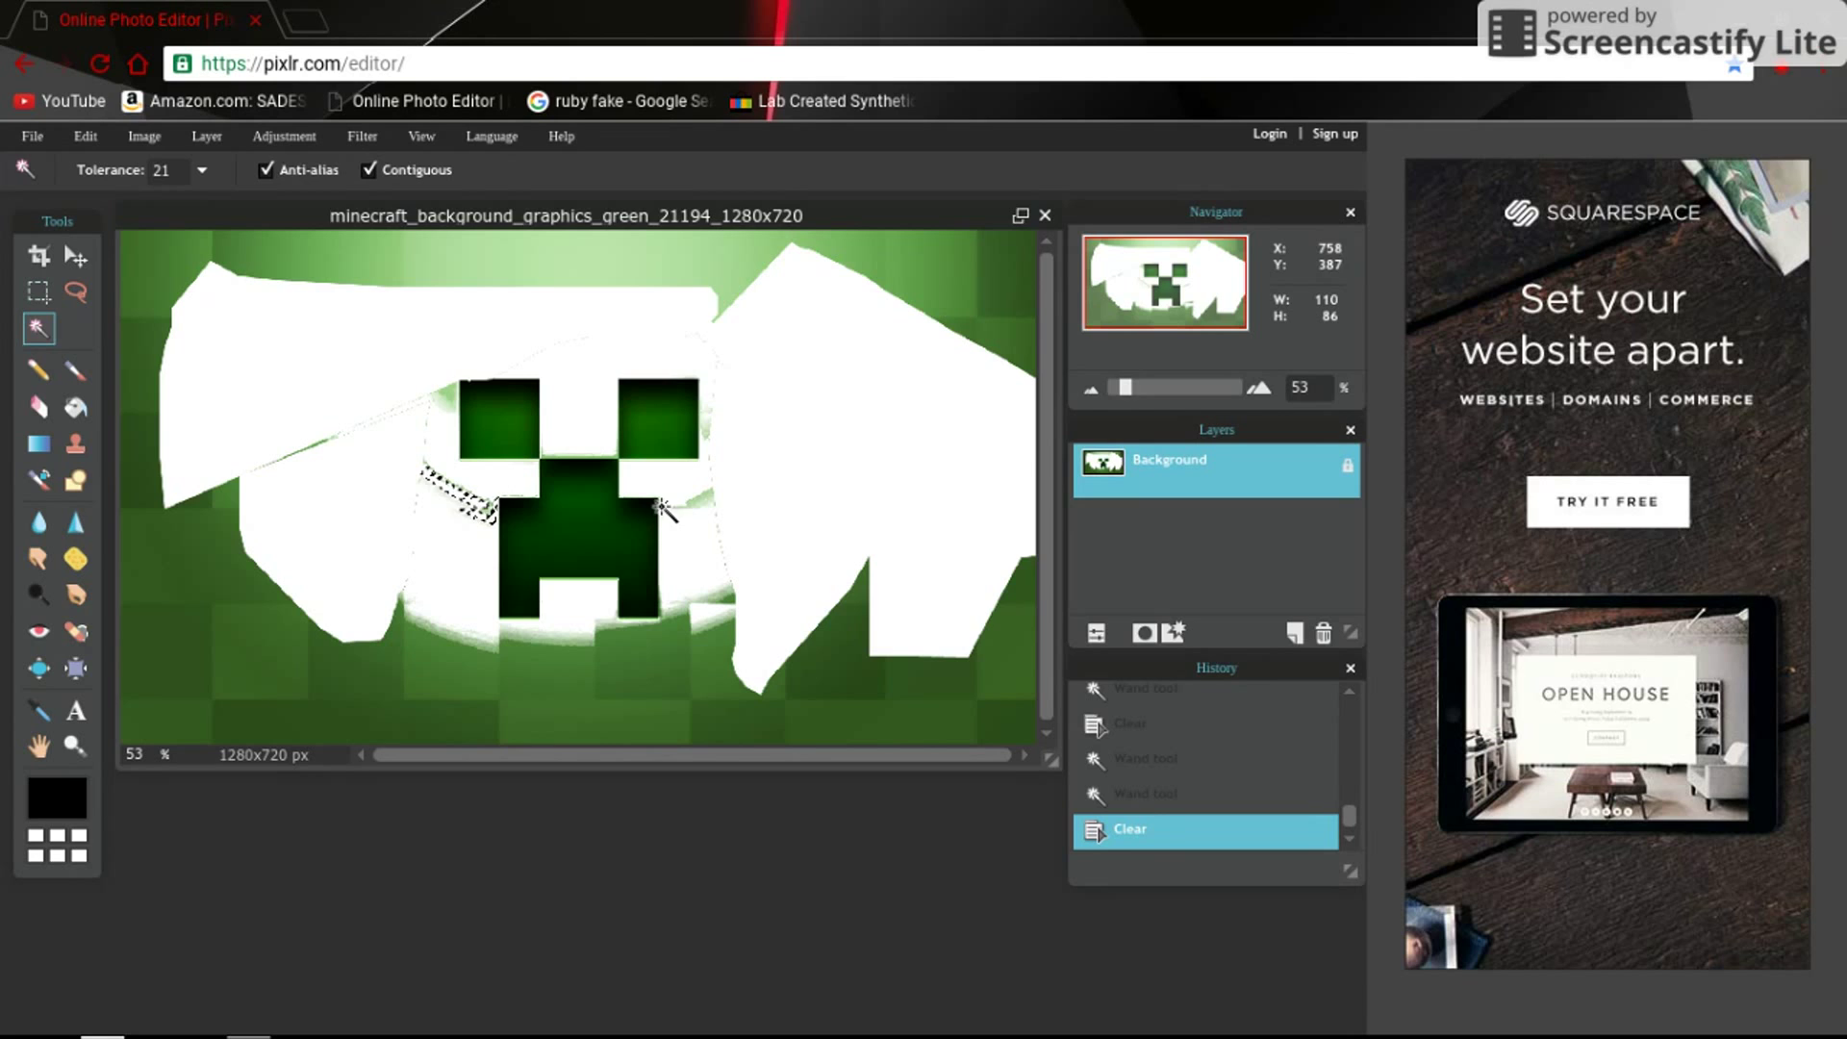
- Clear the lower-left green region and the top, top-right and top-left green strips to white
{"action": "left_click", "coordinate": [385, 685]}
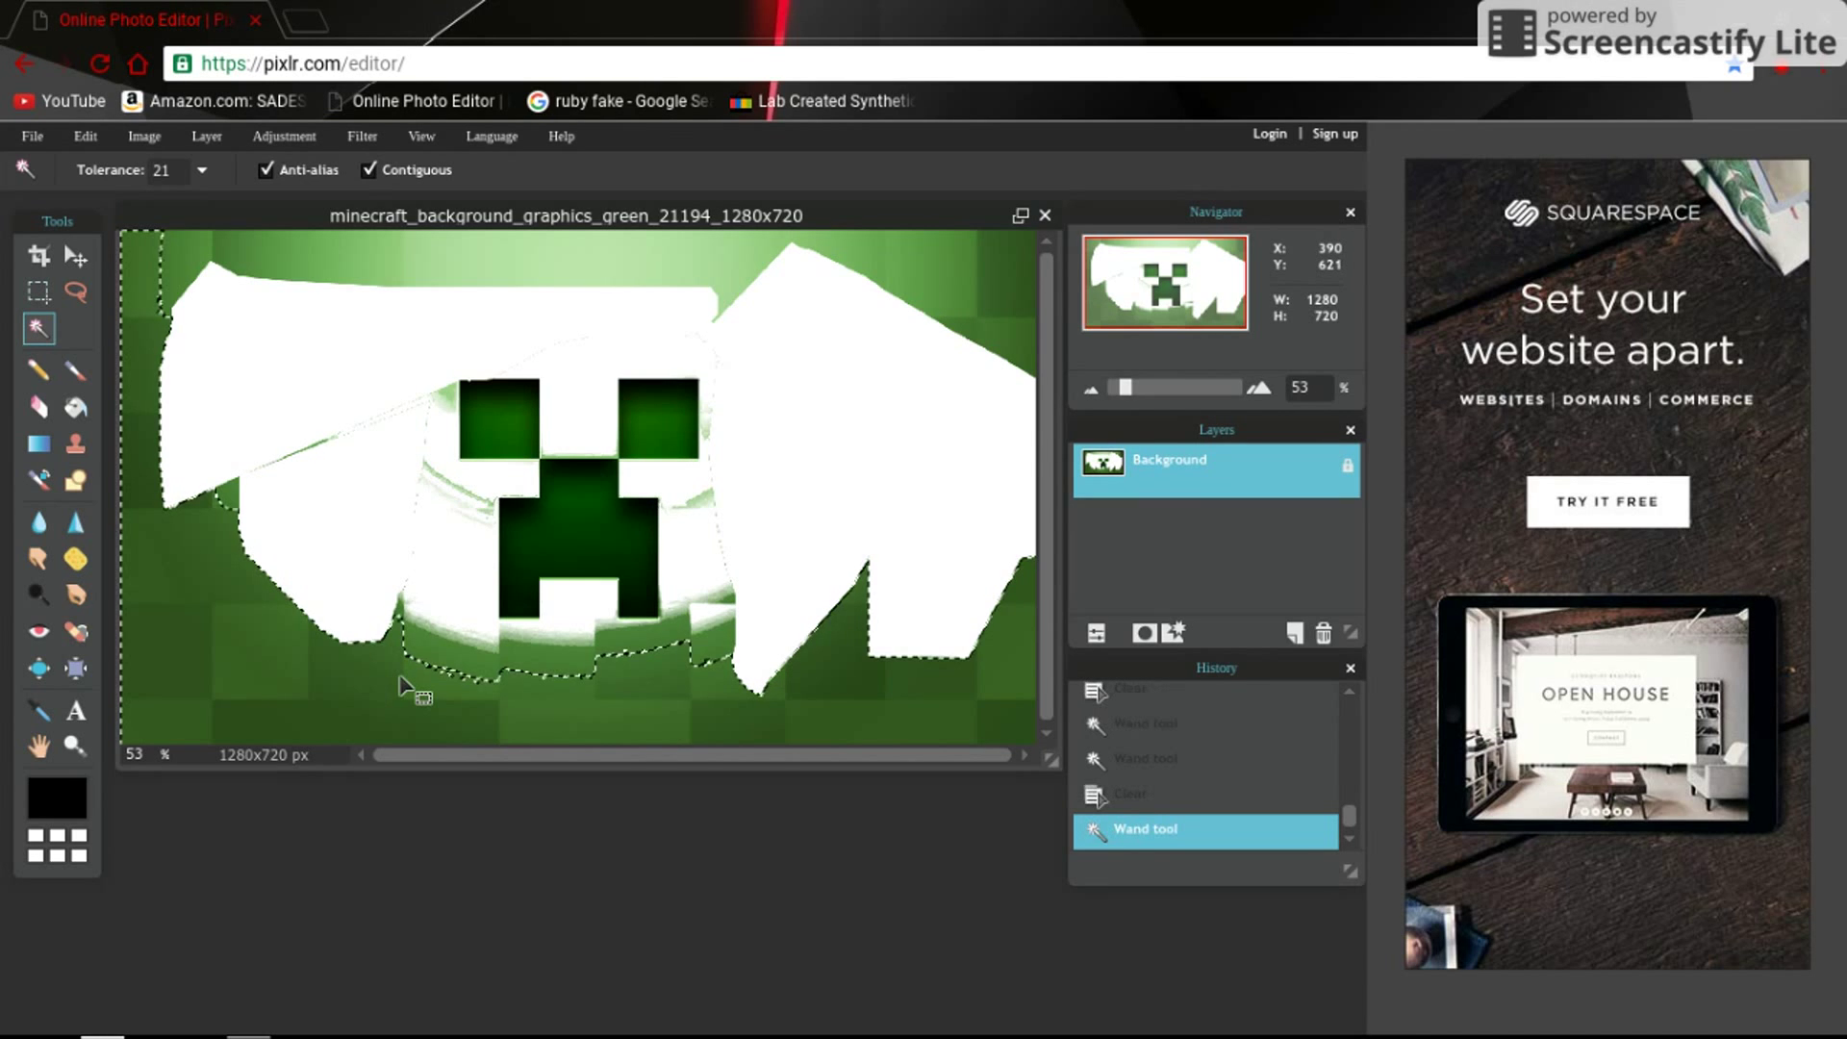
{"action": "key", "text": "Delete"}
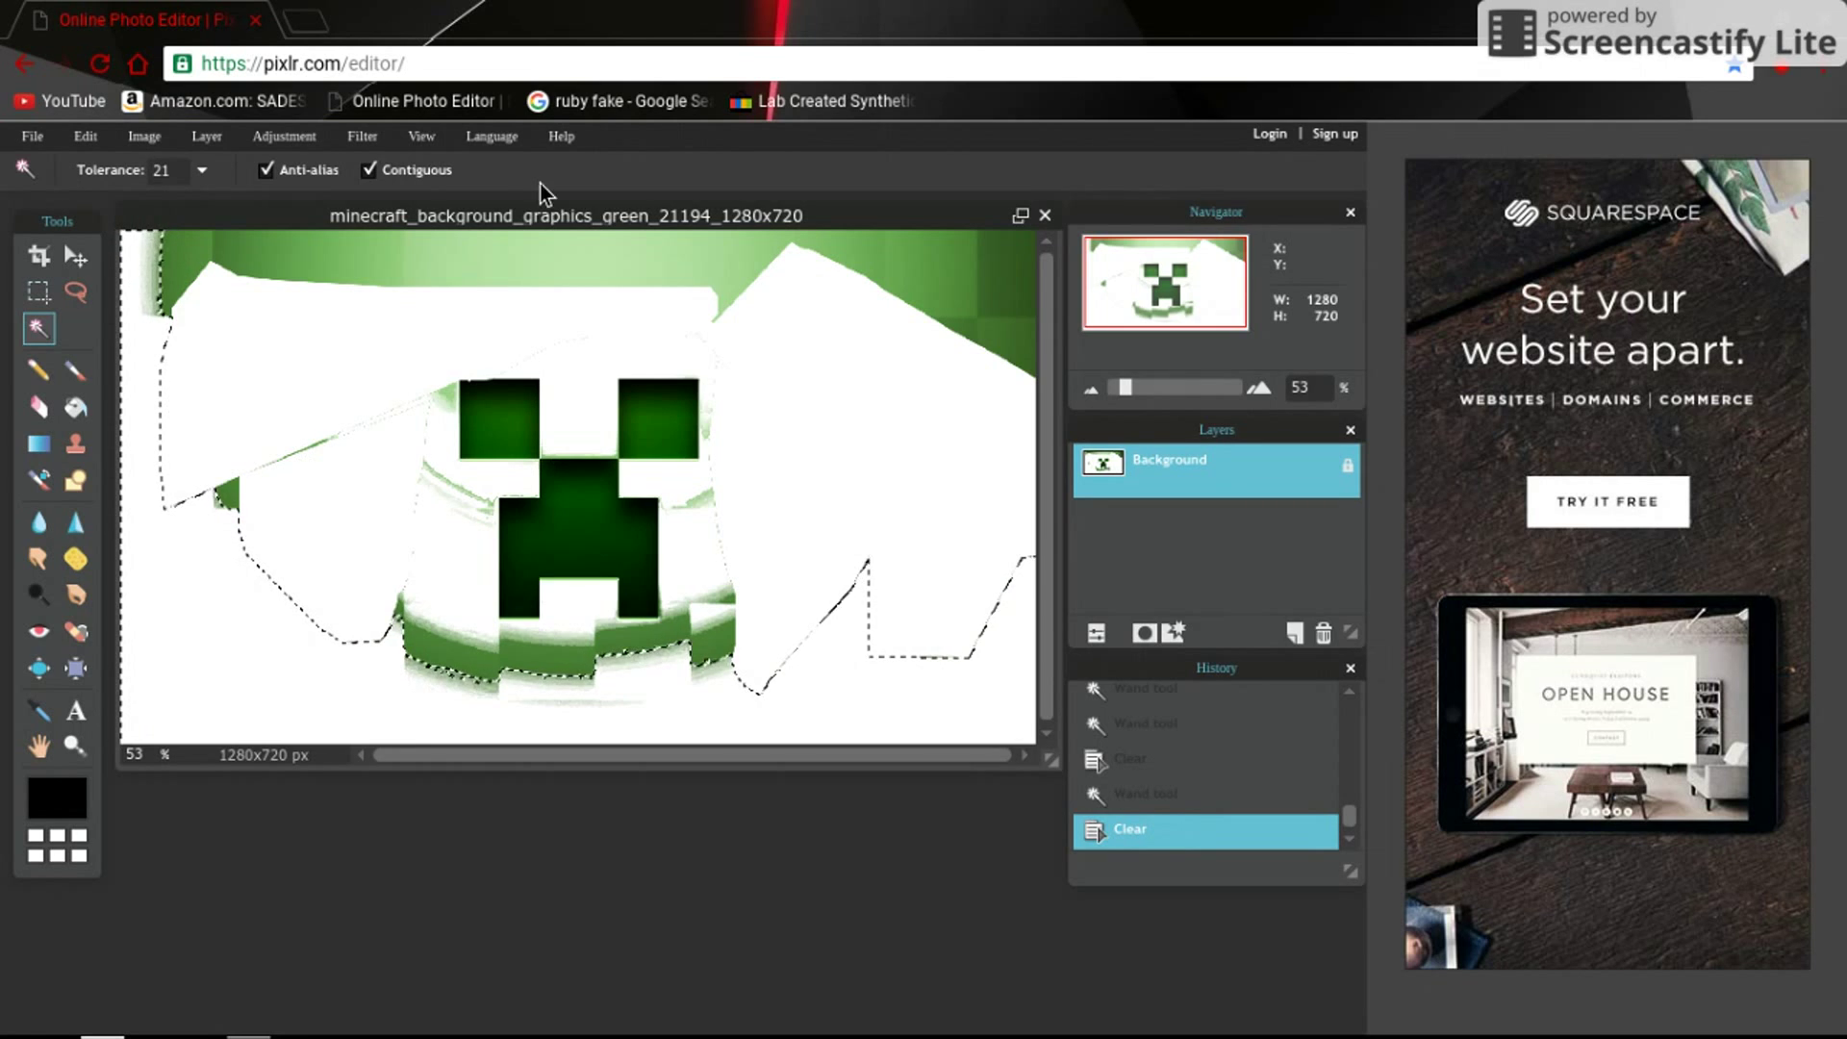
{"action": "left_click", "coordinate": [539, 266]}
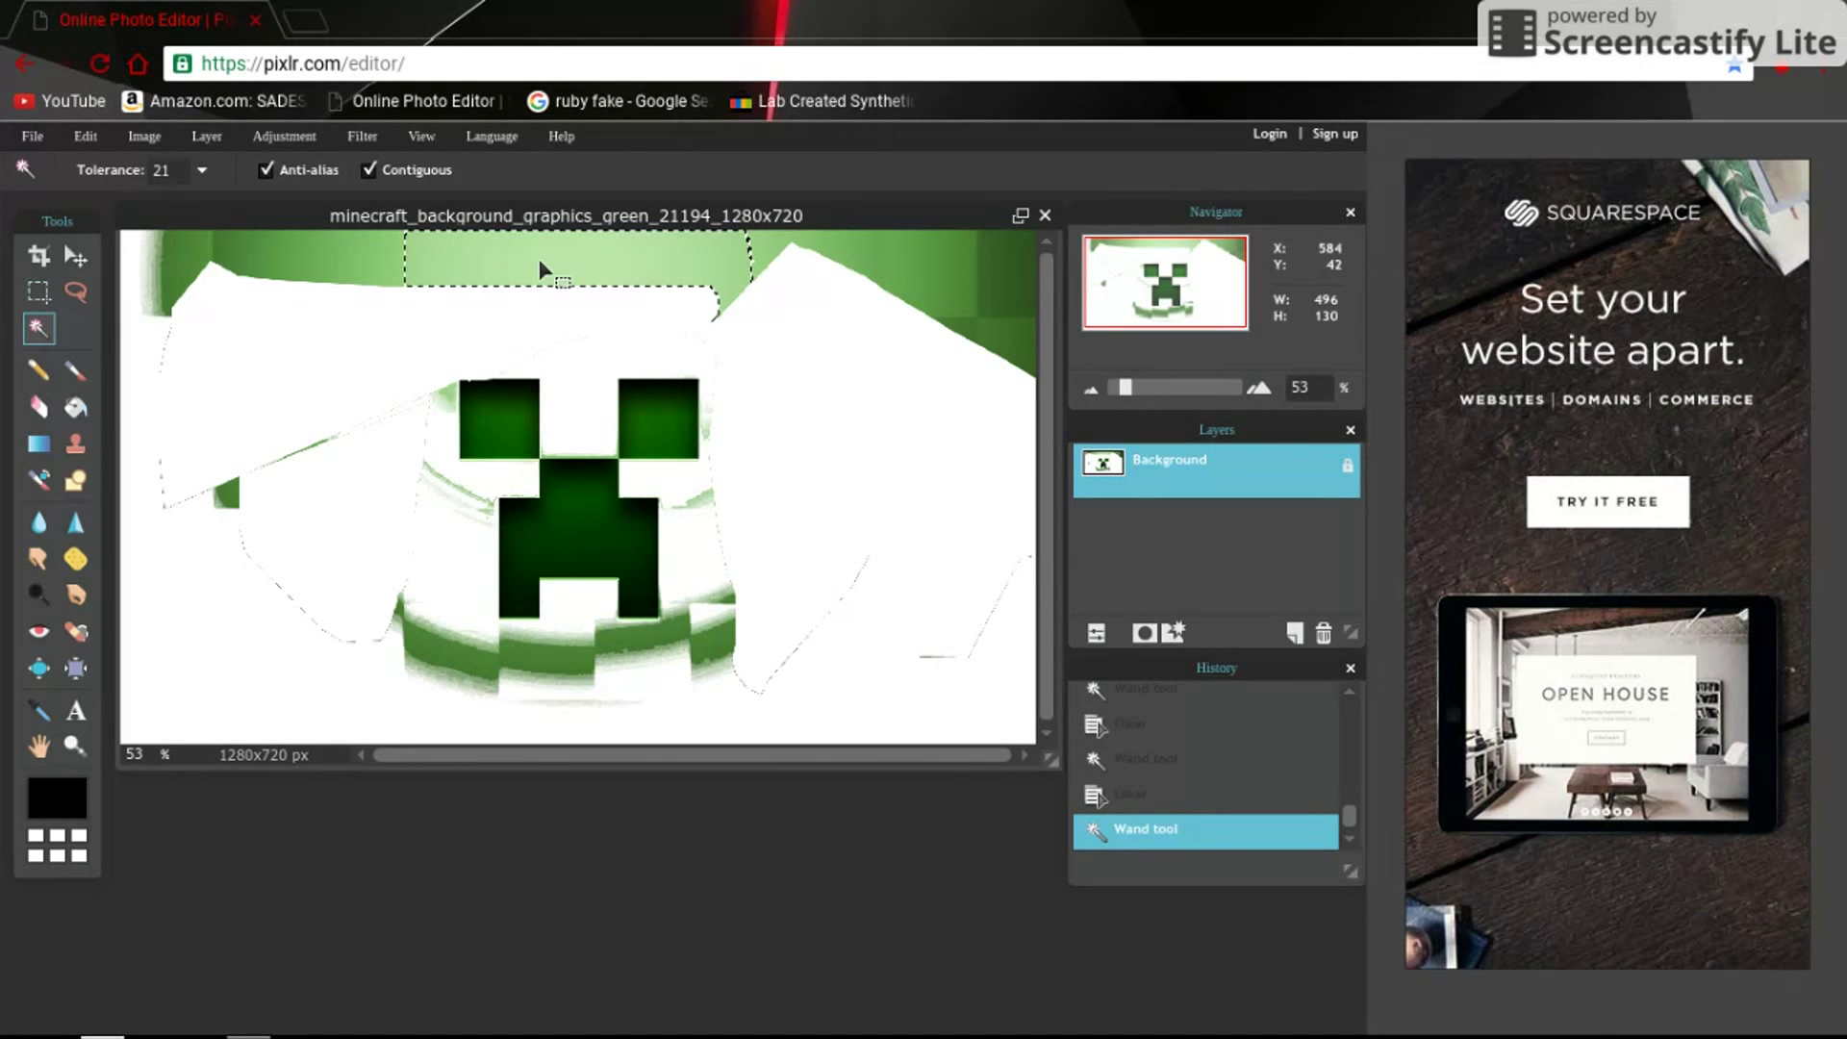
{"action": "key", "text": "Delete"}
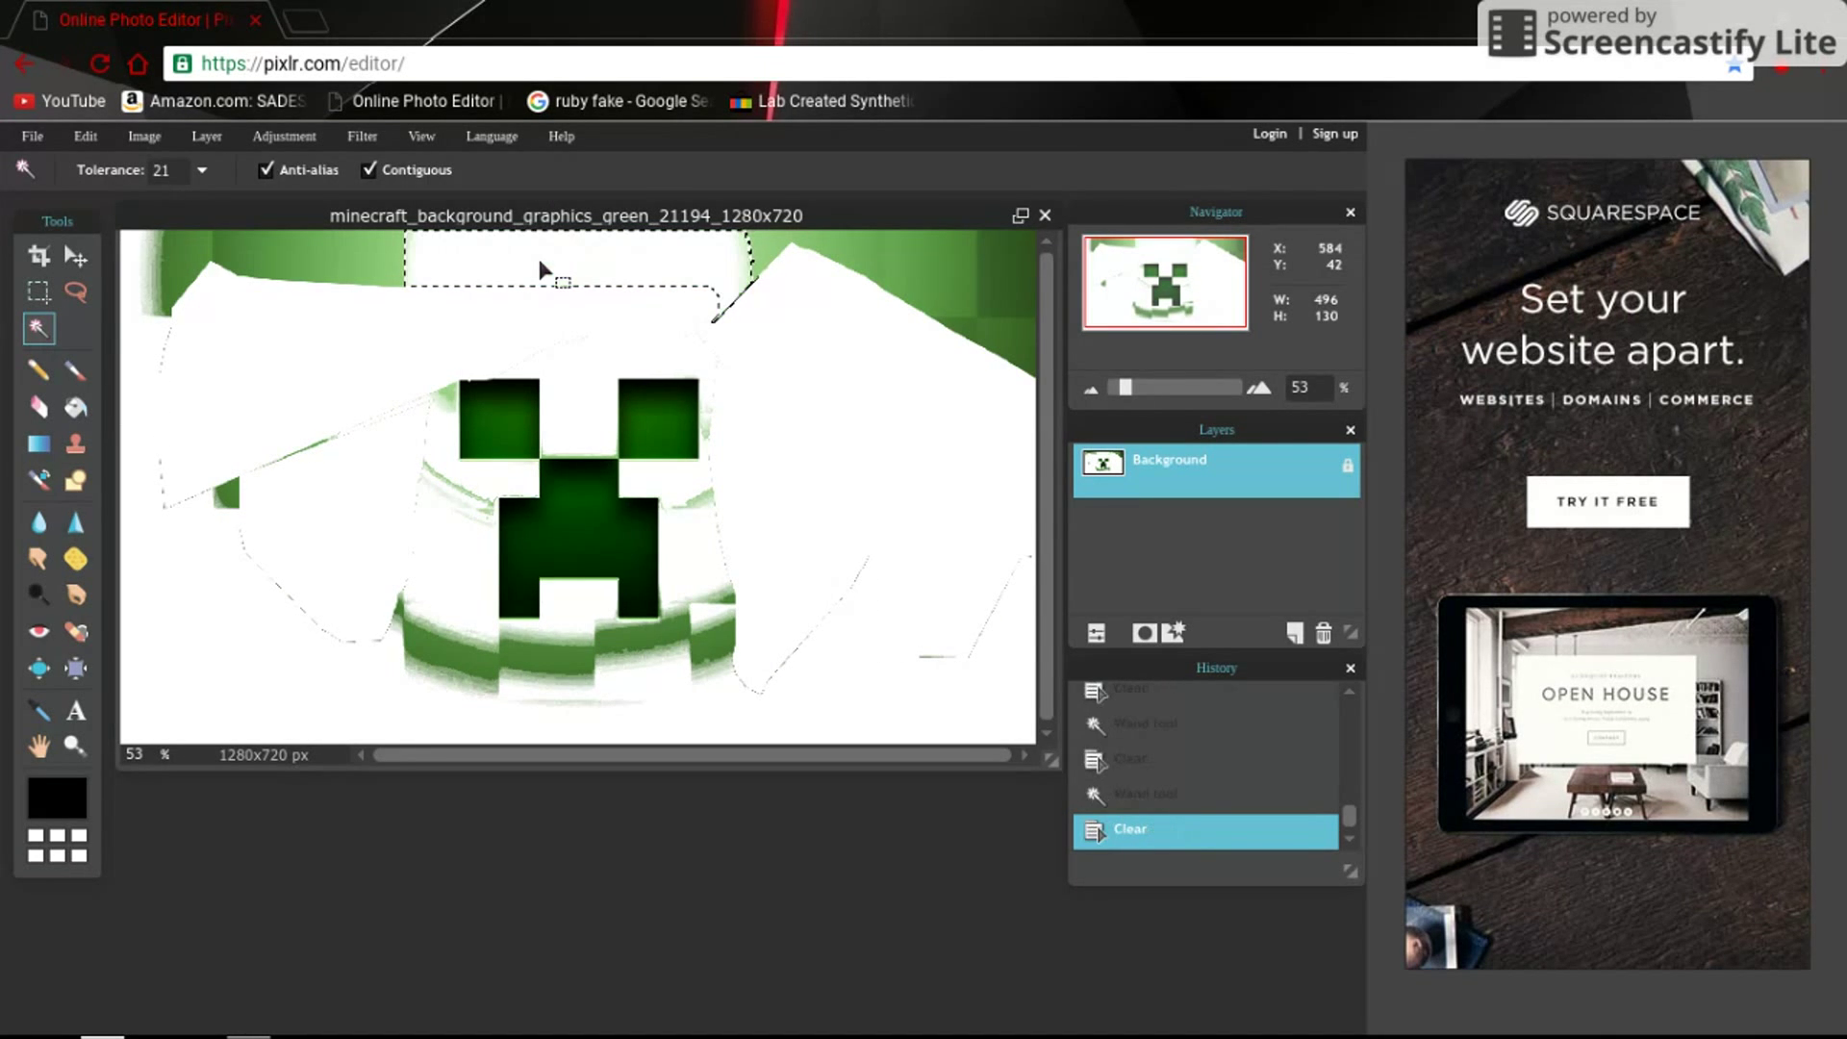
{"action": "left_click", "coordinate": [1016, 303]}
{"action": "key", "text": "Delete"}
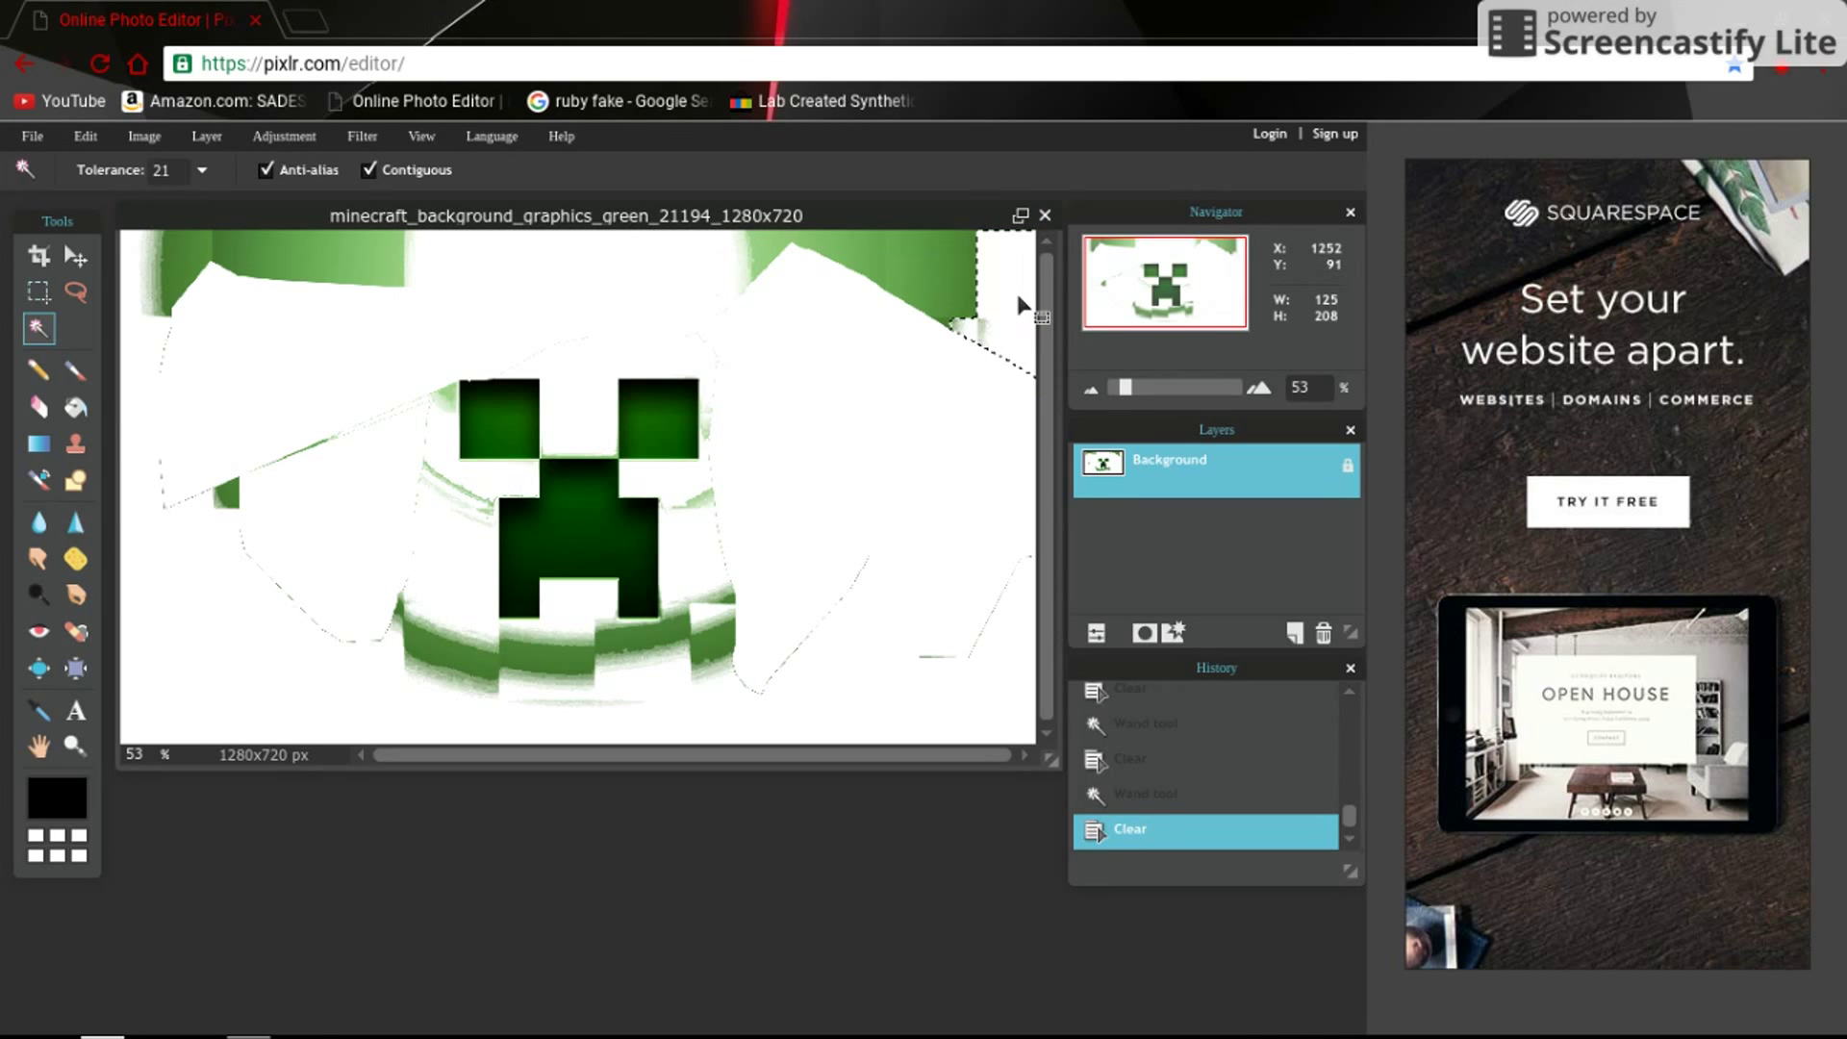
{"action": "left_click", "coordinate": [894, 219]}
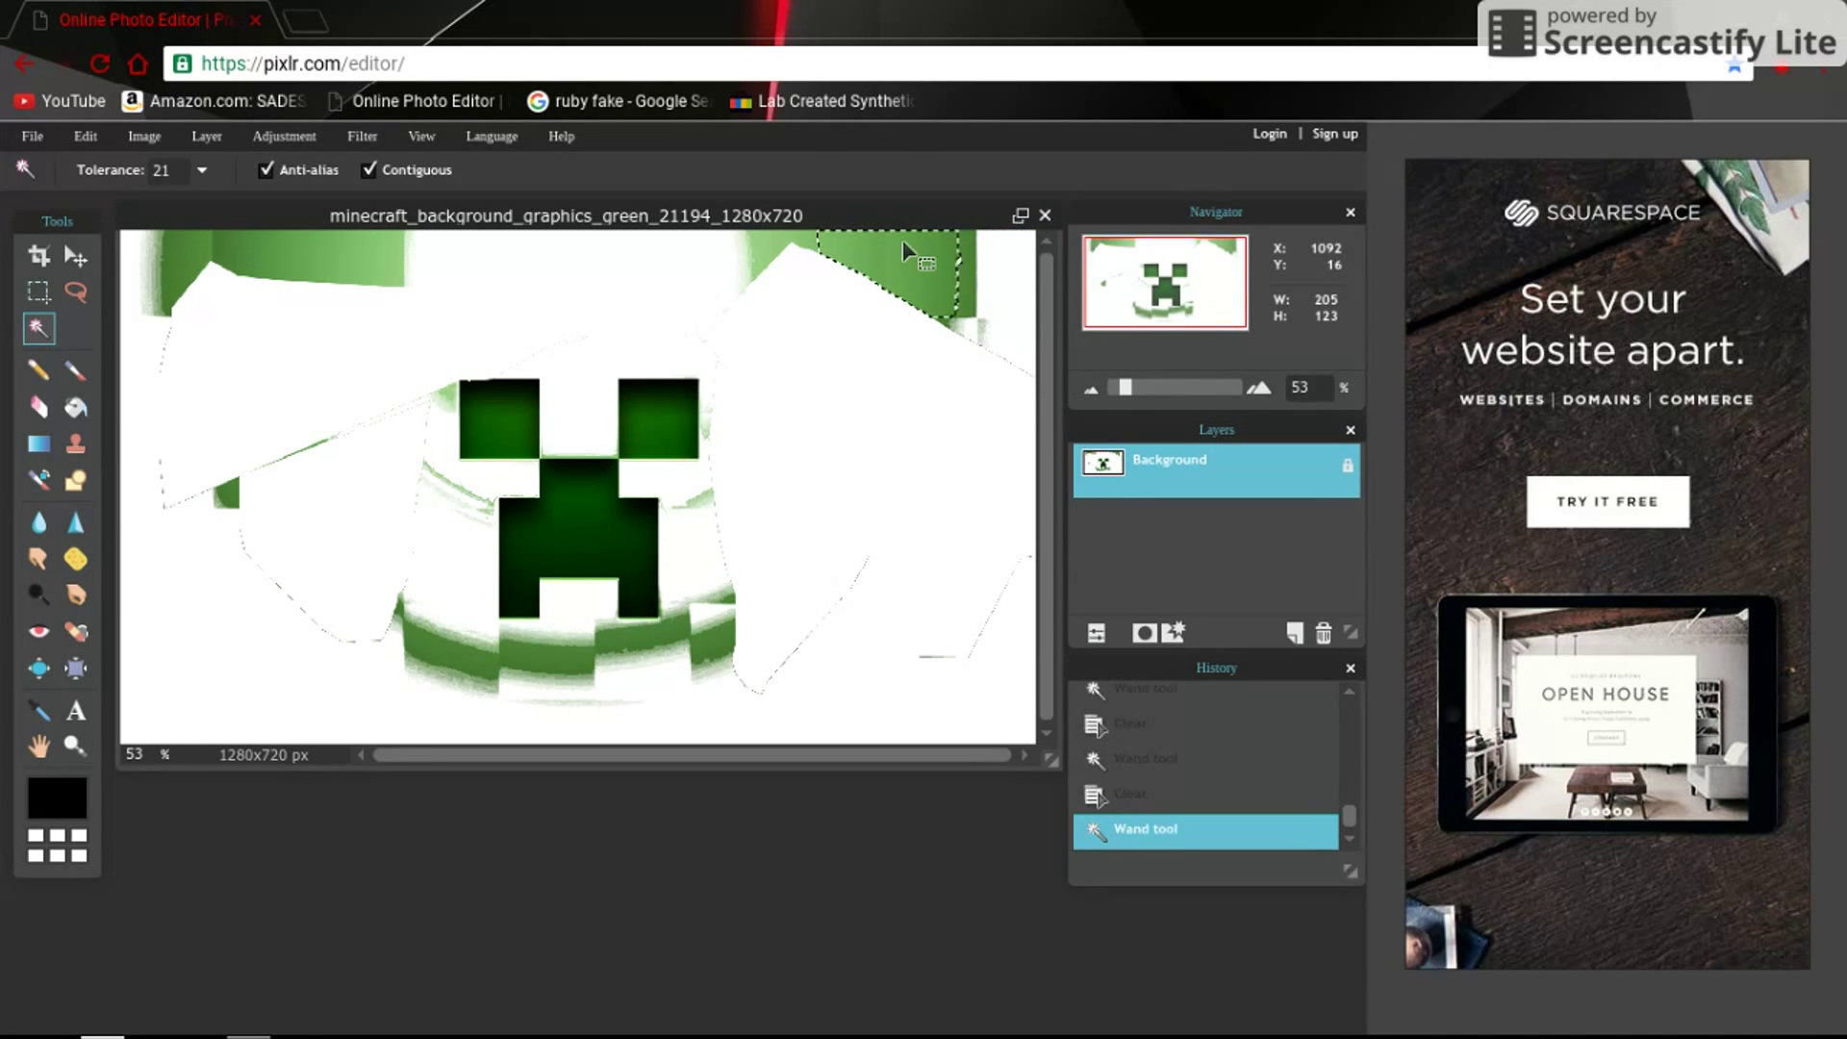
{"action": "key", "text": "Delete"}
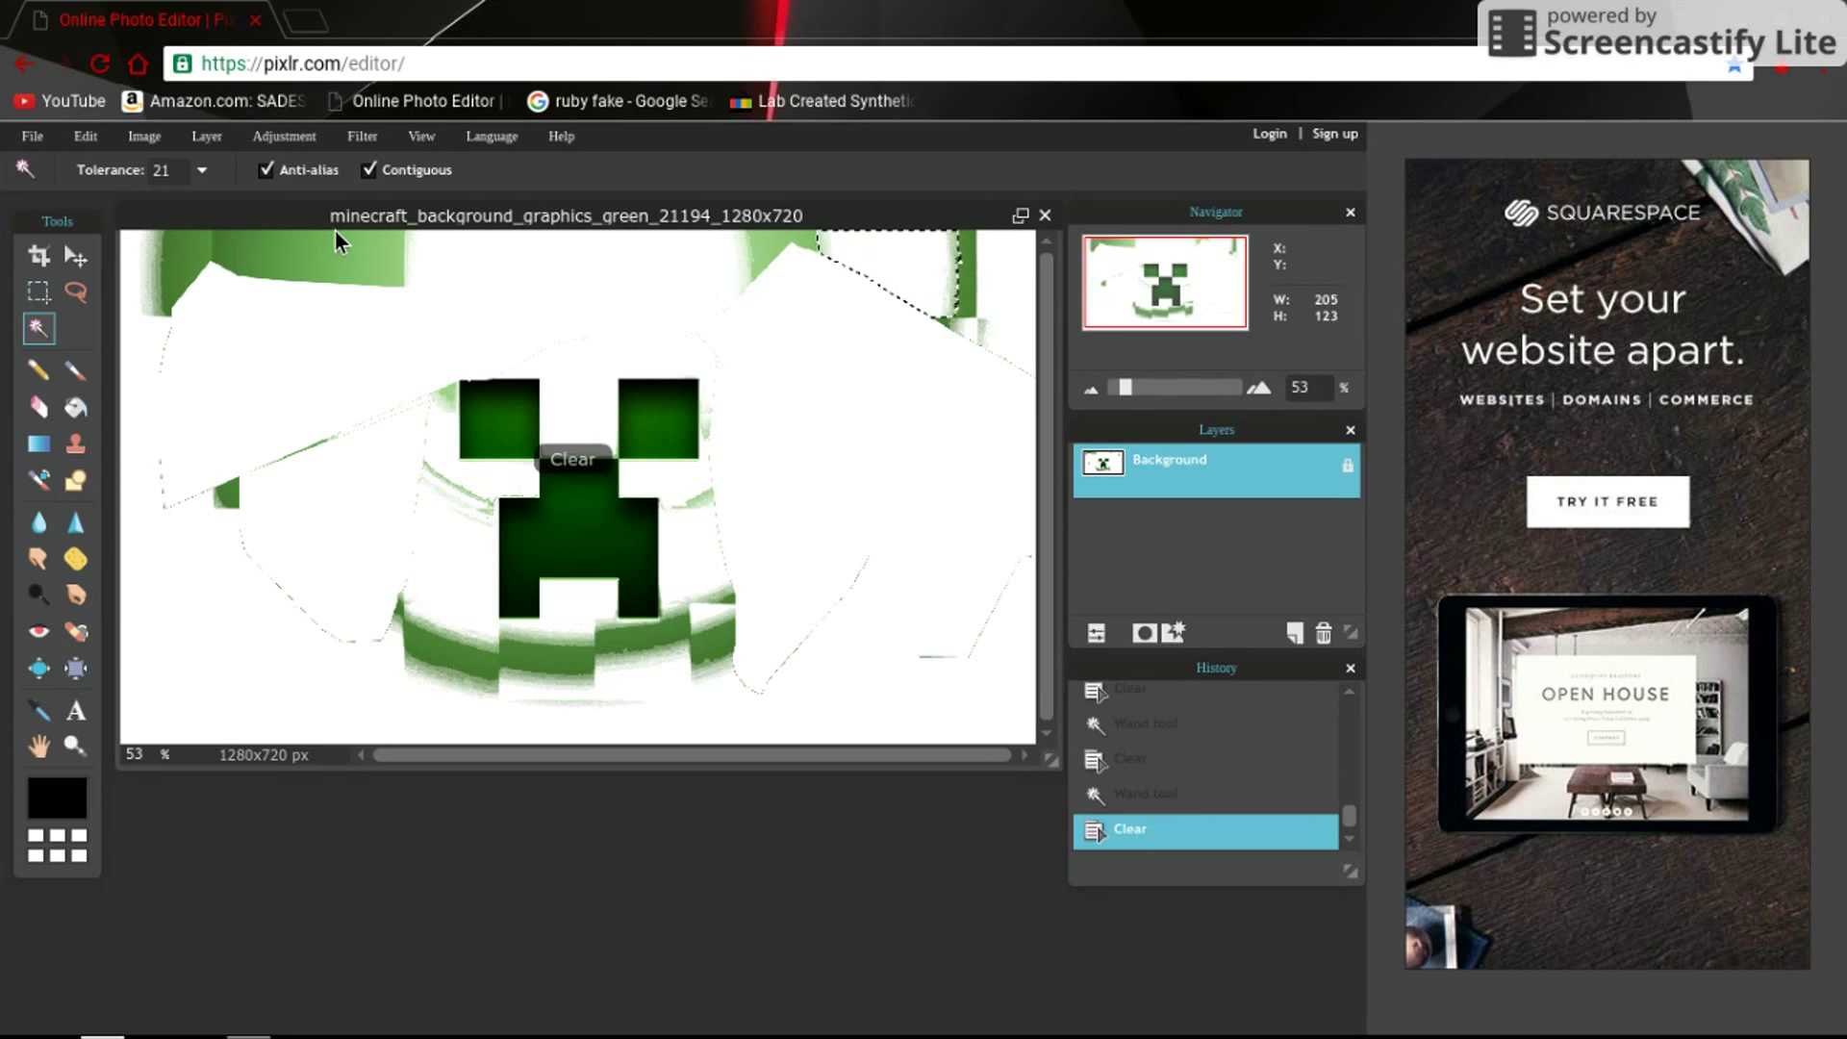
{"action": "left_click", "coordinate": [404, 236]}
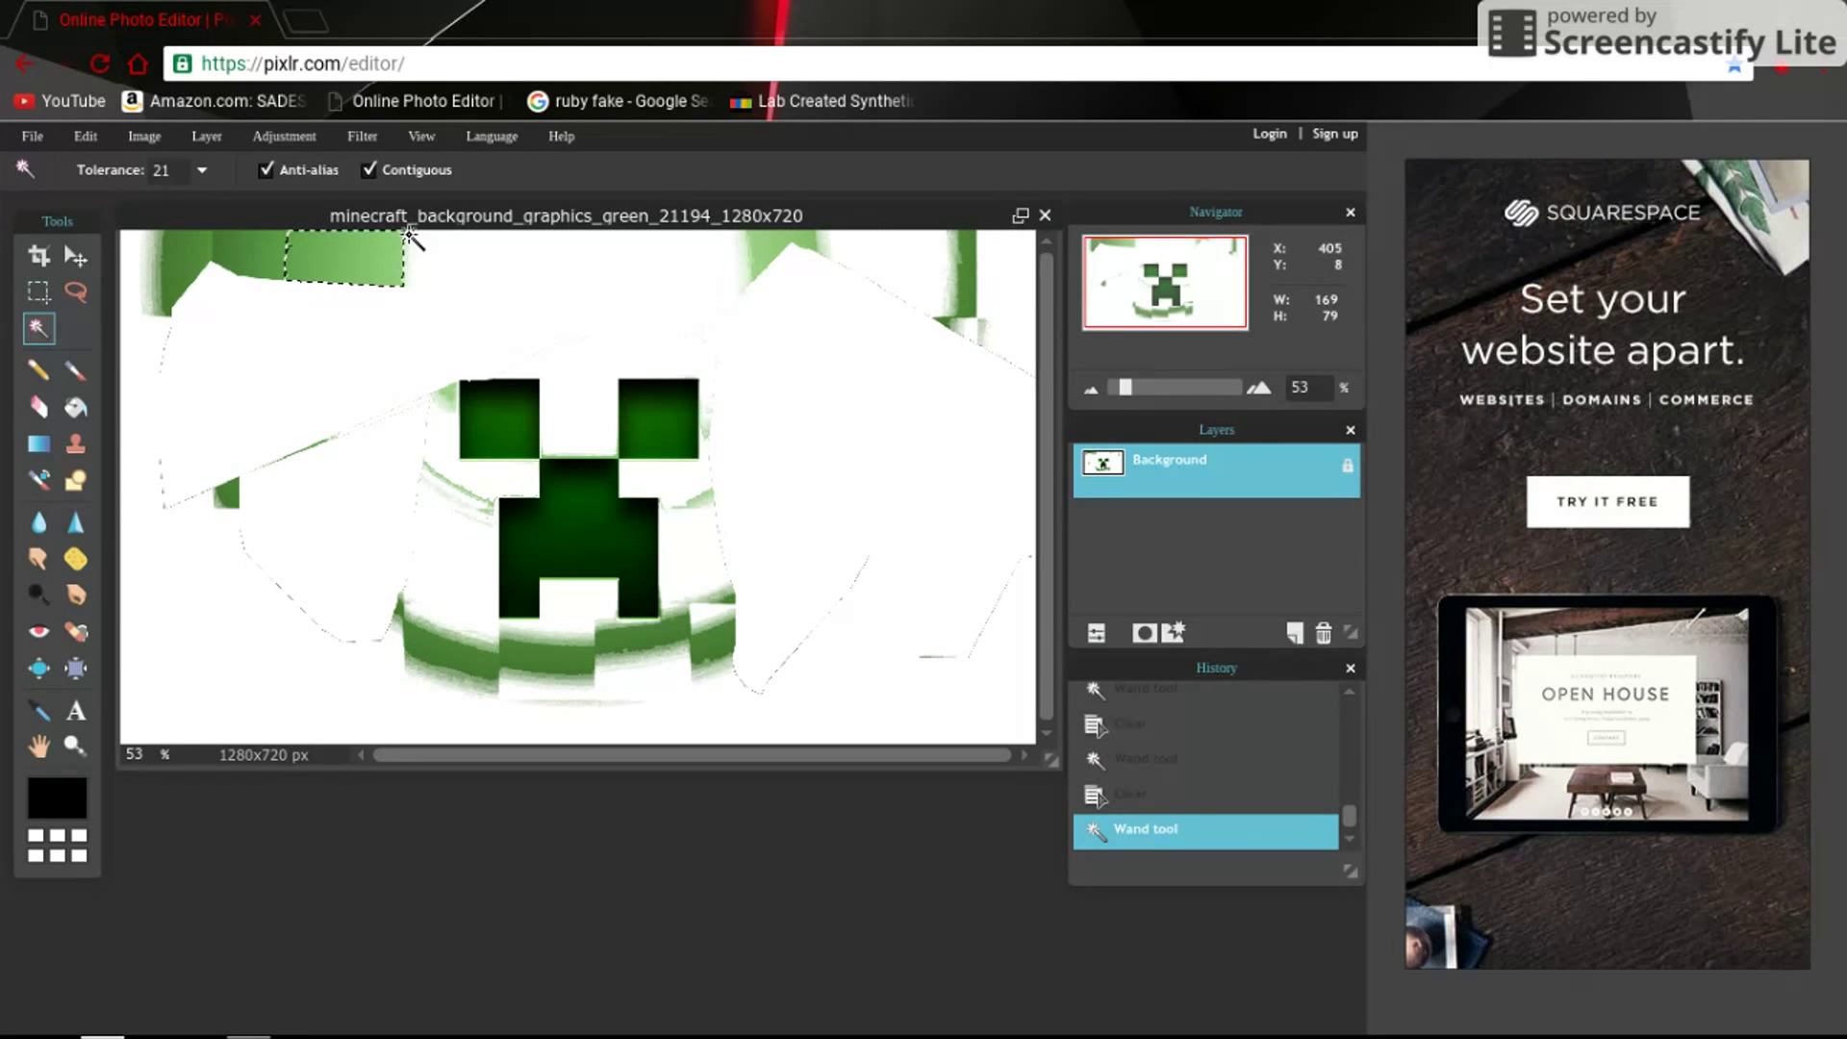
{"action": "key", "text": "Delete"}
- Lasso the green area in the top-left corner and delete it to white
{"action": "left_click", "coordinate": [75, 291]}
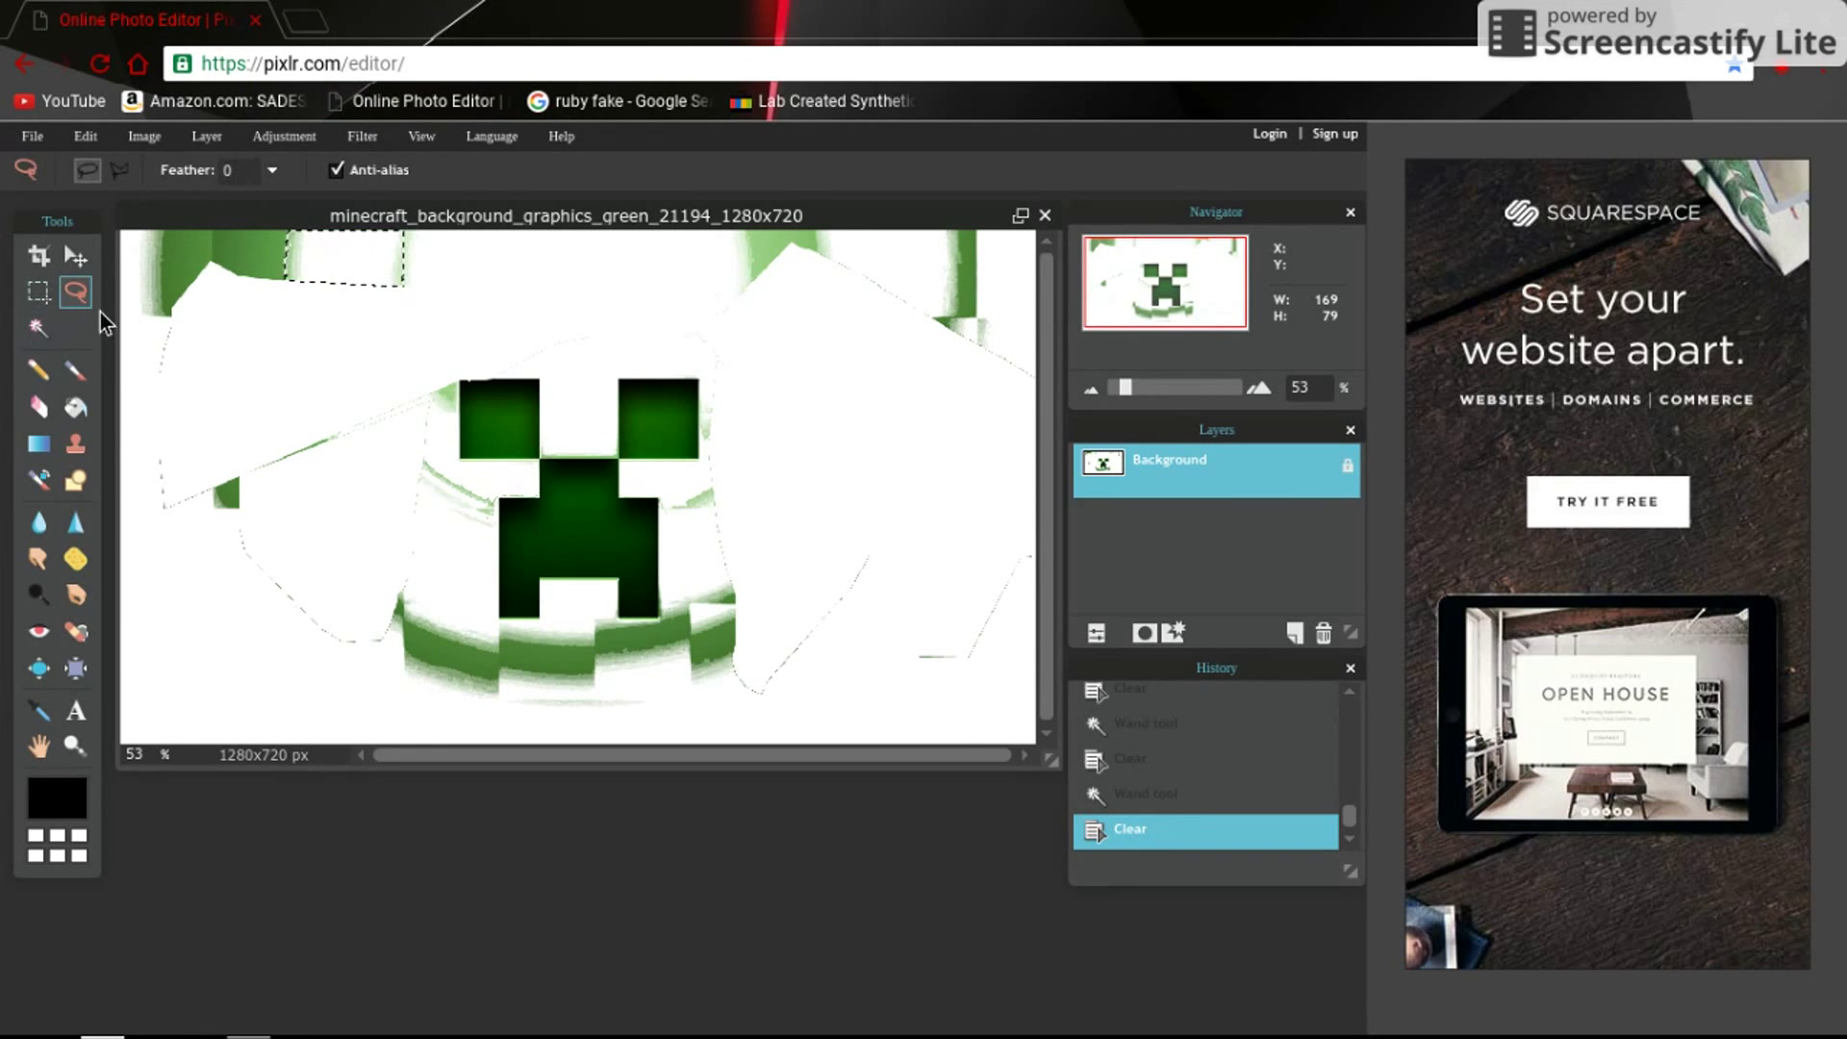
{"action": "mouse_move", "coordinate": [125, 377]}
{"action": "left_mouse_down"}
{"action": "mouse_move", "coordinate": [195, 421]}
{"action": "mouse_move", "coordinate": [378, 352]}
{"action": "left_mouse_up"}
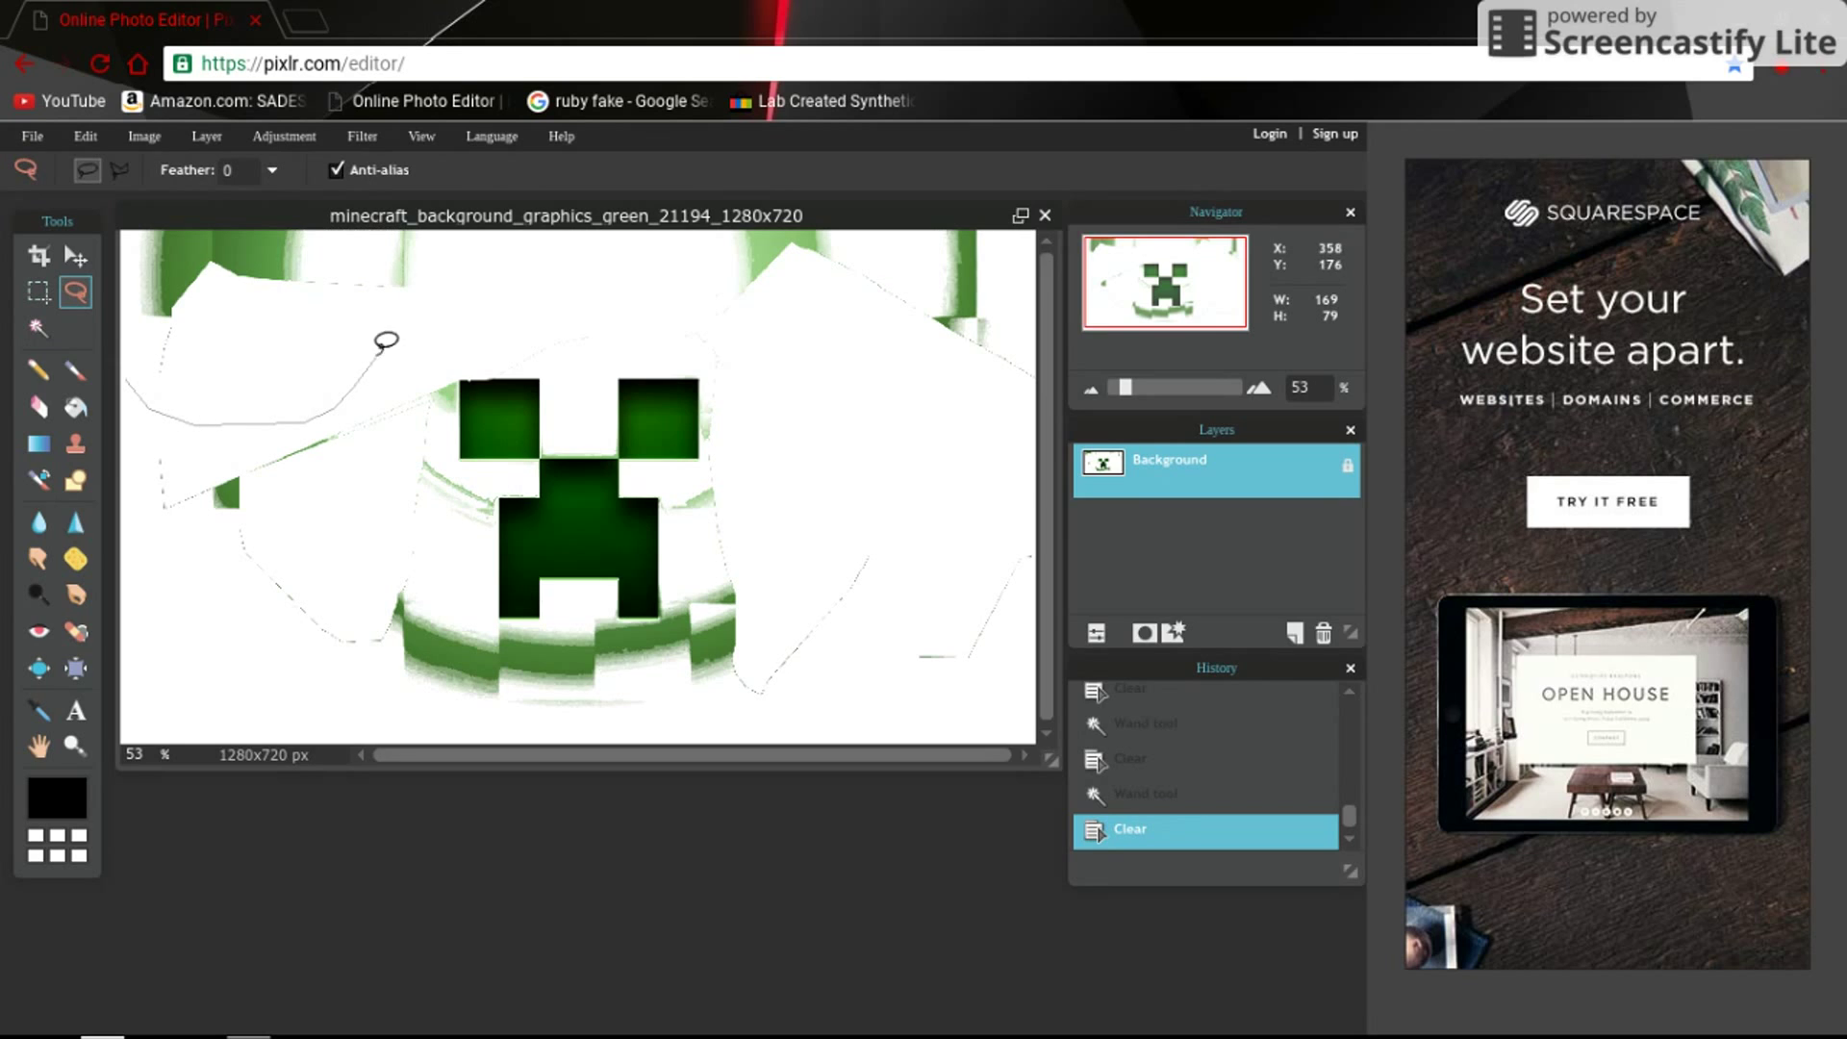
{"action": "left_click_drag", "start_coordinate": [444, 227], "coordinate": [449, 226]}
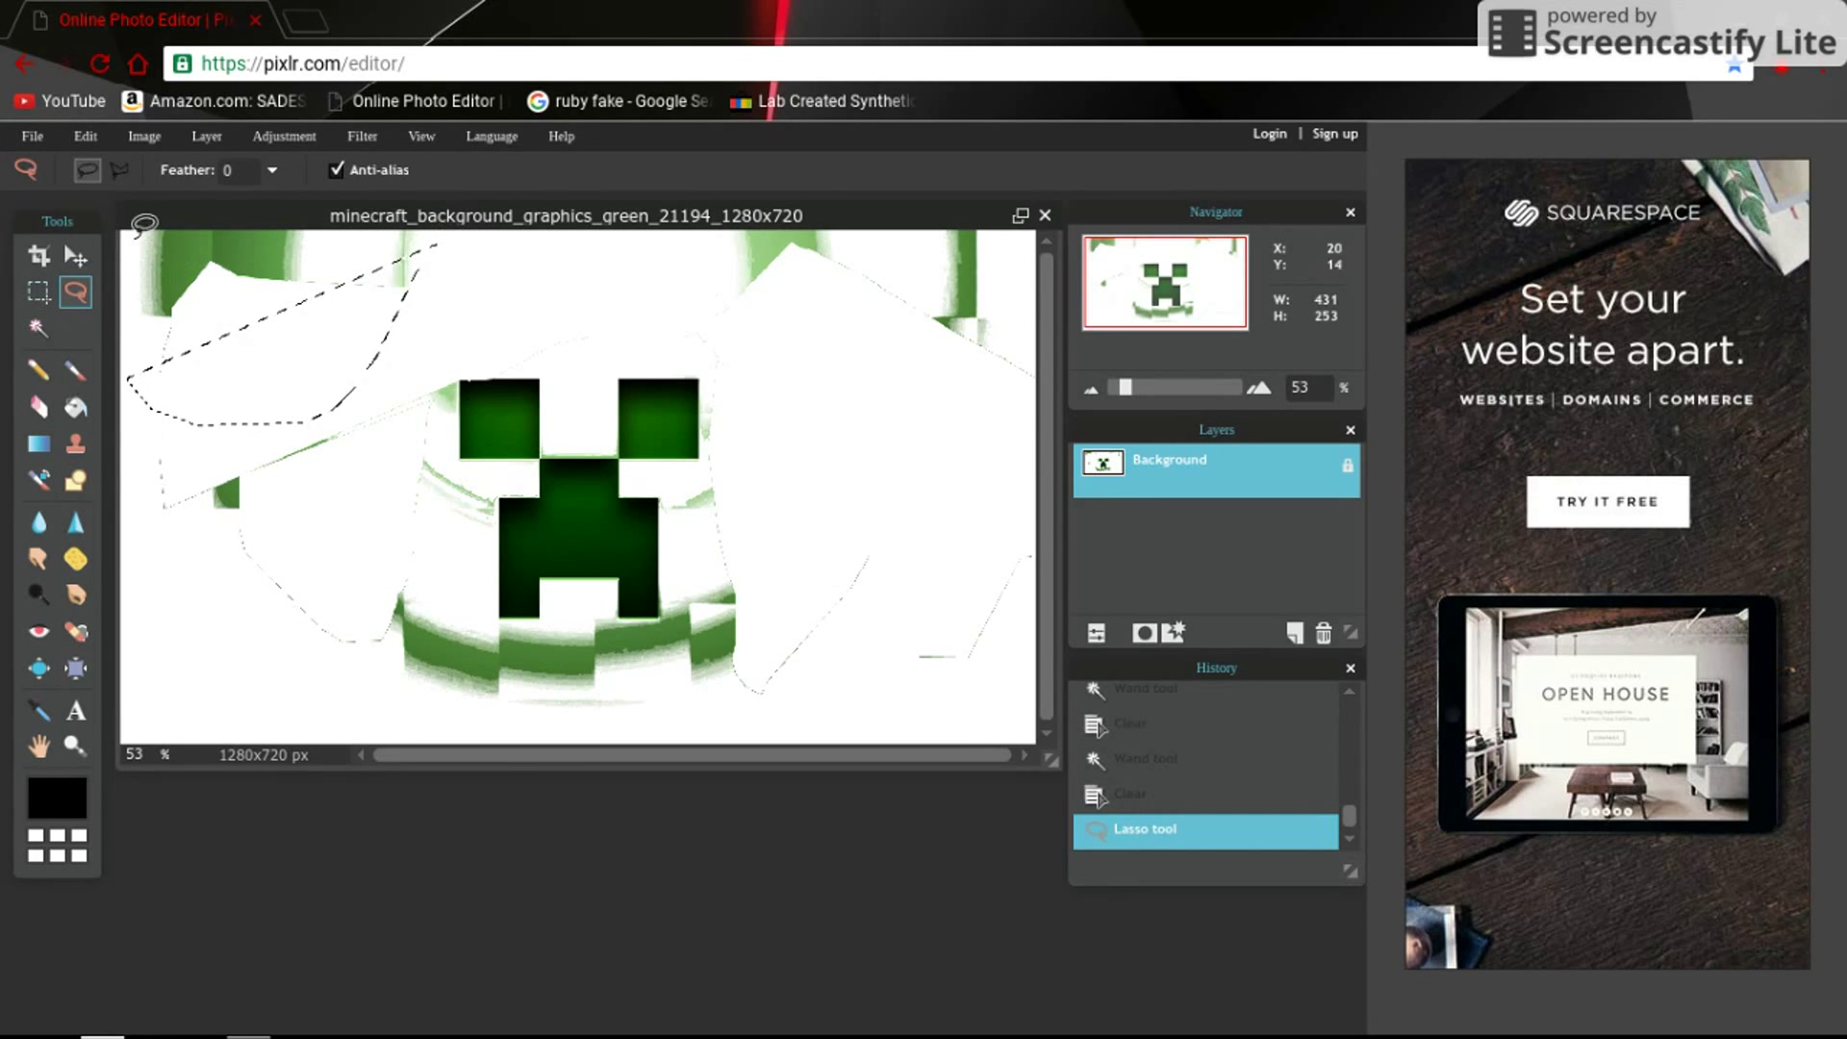
{"action": "mouse_move", "coordinate": [132, 233]}
{"action": "left_mouse_down"}
{"action": "mouse_move", "coordinate": [164, 340]}
{"action": "mouse_move", "coordinate": [199, 367]}
{"action": "mouse_move", "coordinate": [348, 271]}
{"action": "mouse_move", "coordinate": [368, 218]}
{"action": "left_mouse_up"}
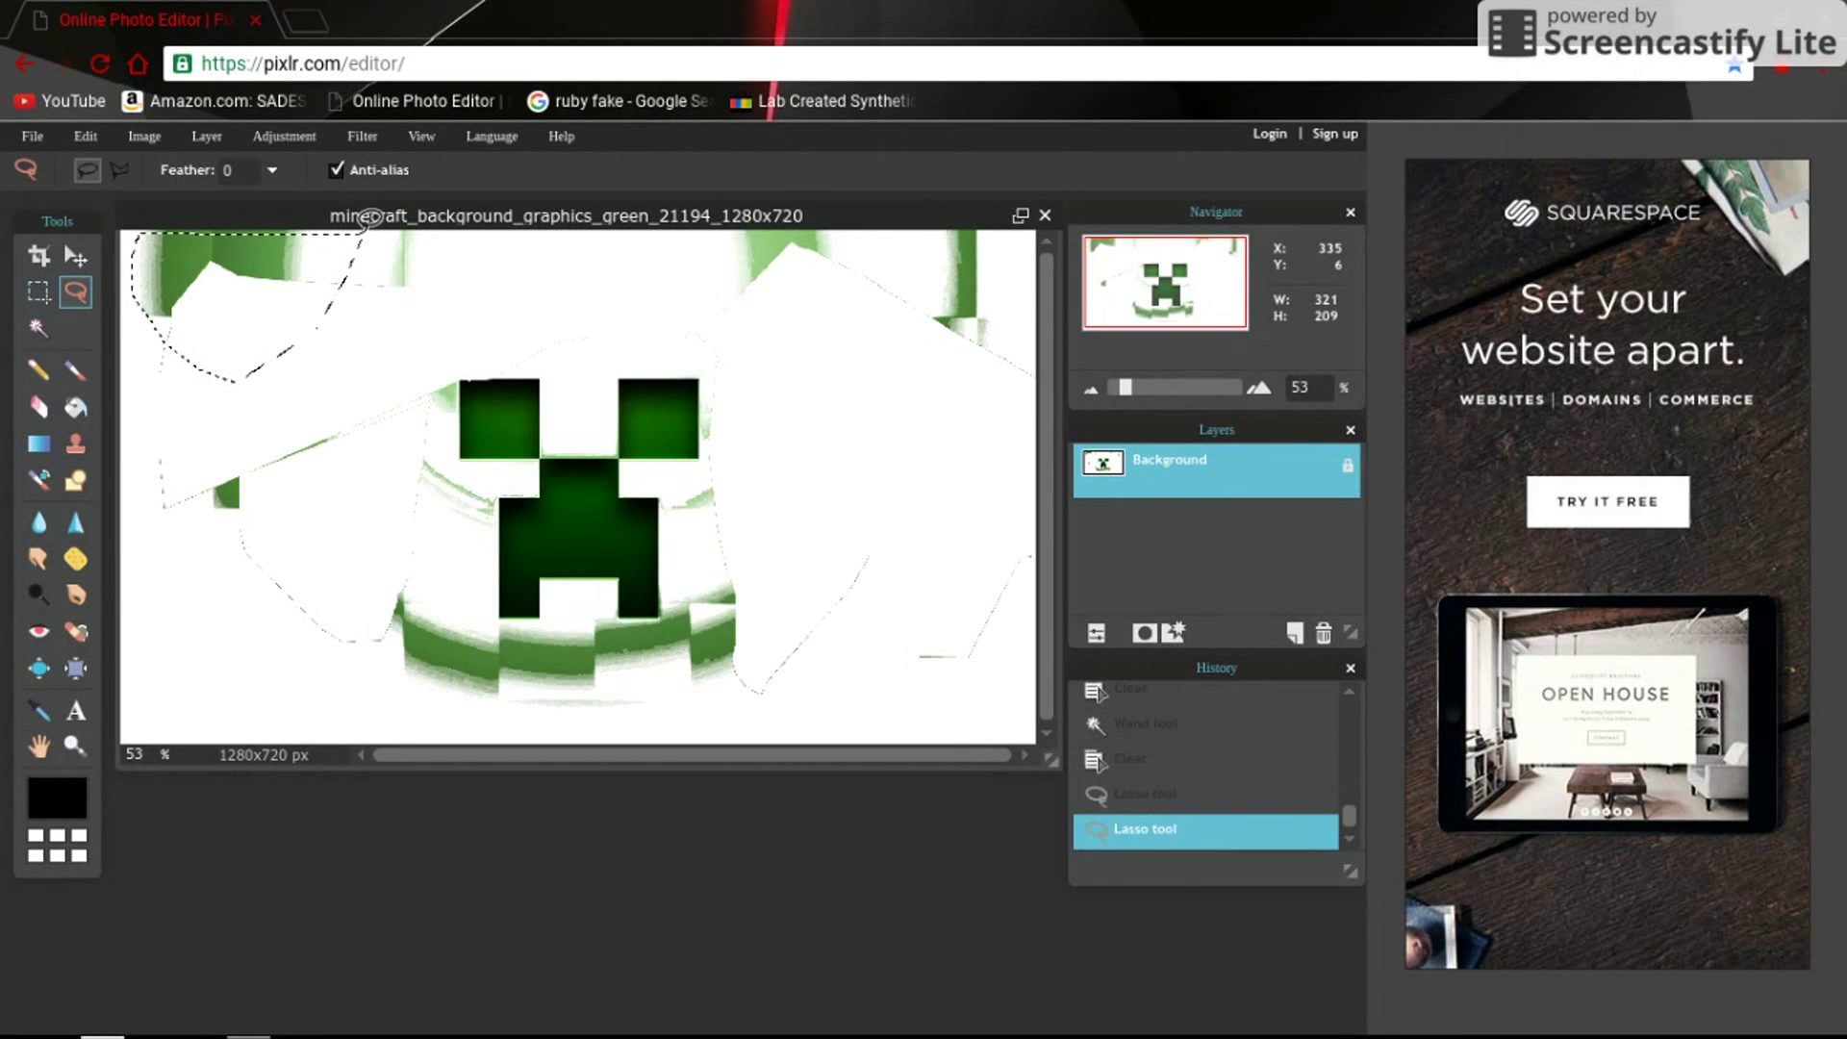
{"action": "key", "text": "Delete"}
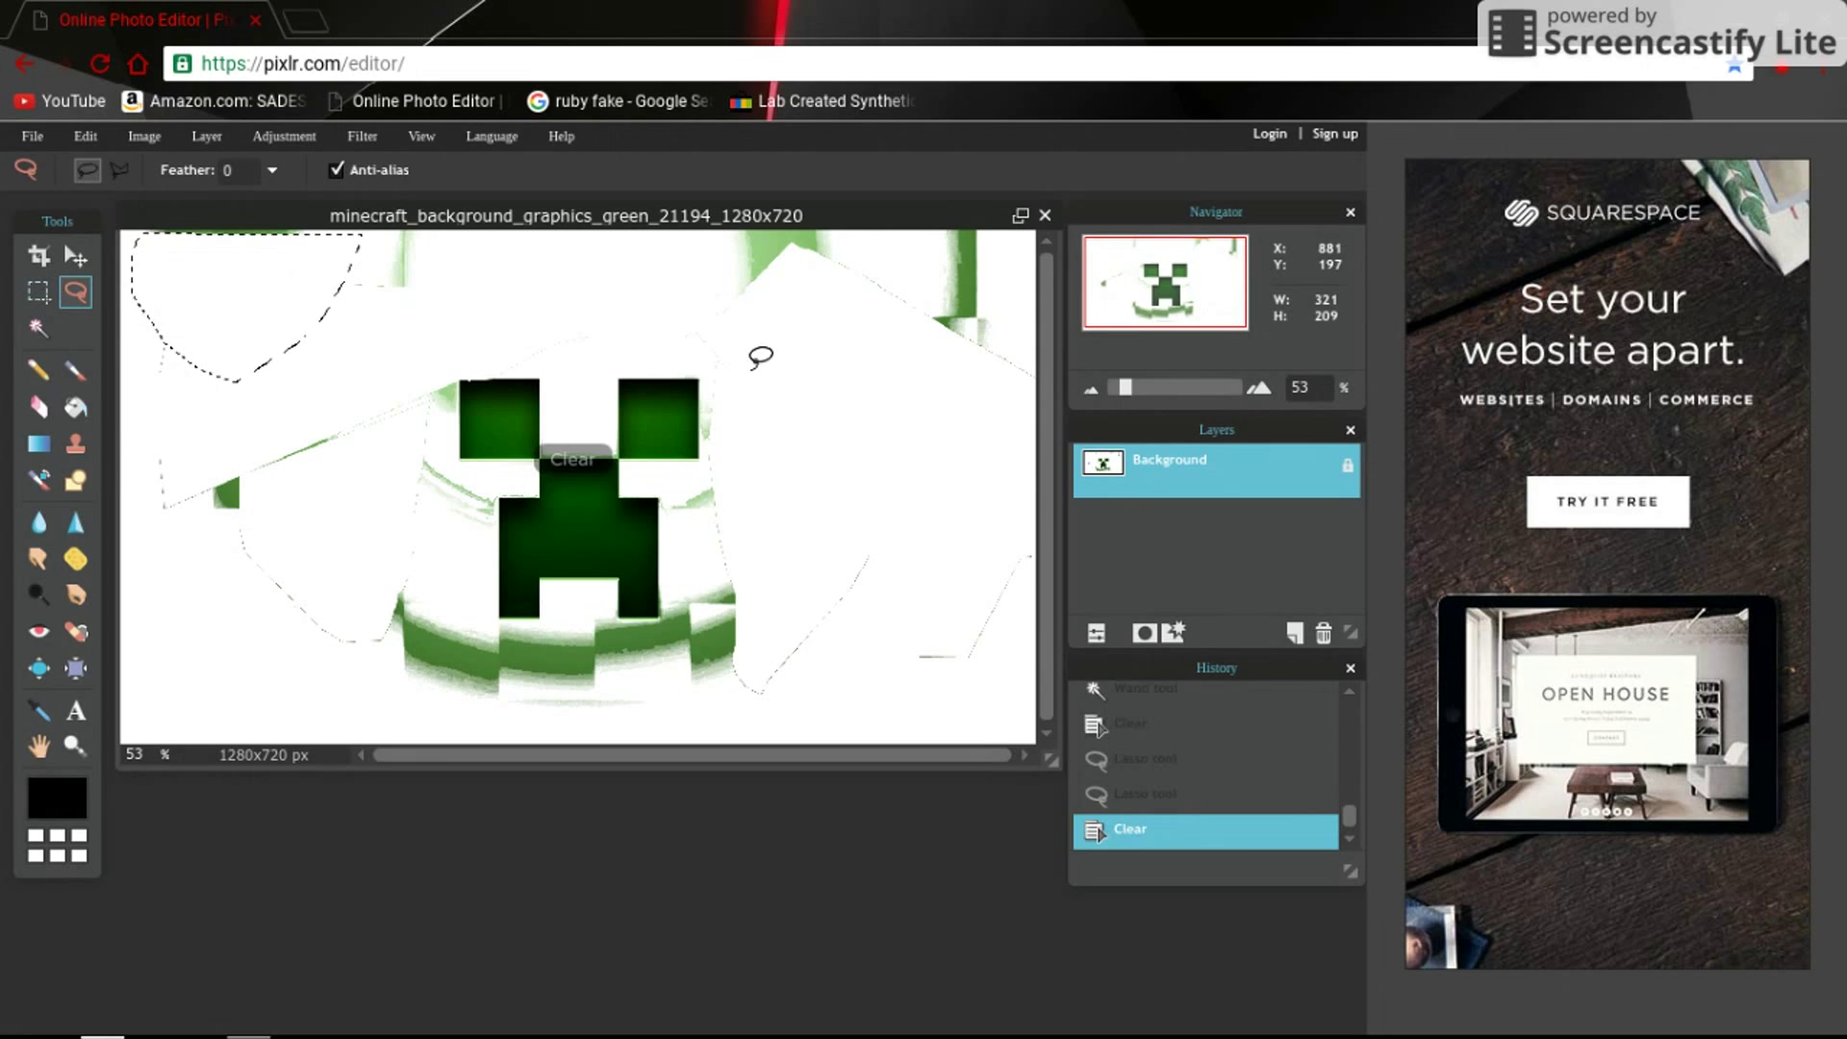
- Outline the green below the creeper's chin, along the bottom and right edge, and delete it
{"action": "left_click_drag", "start_coordinate": [845, 452], "coordinate": [819, 440]}
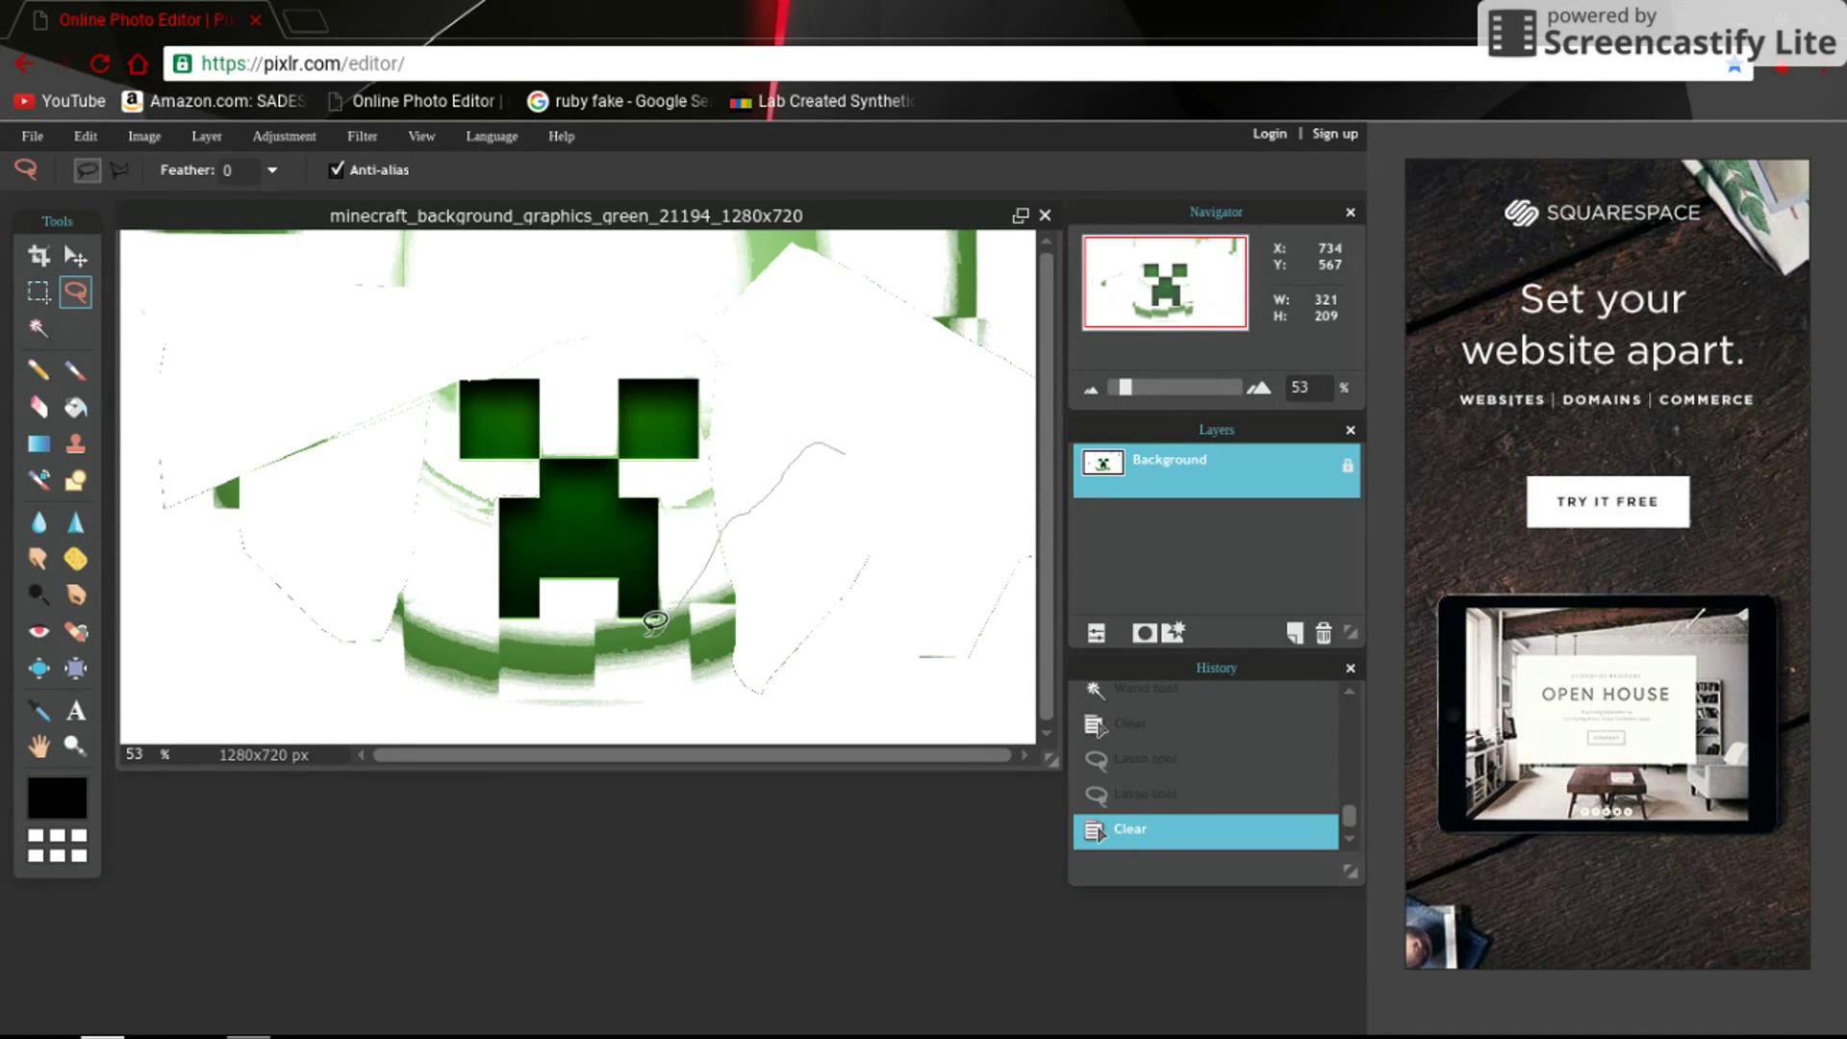
{"action": "mouse_move", "coordinate": [656, 621]}
{"action": "left_mouse_down"}
{"action": "mouse_move", "coordinate": [471, 622]}
{"action": "mouse_move", "coordinate": [381, 574]}
{"action": "left_mouse_up"}
{"action": "mouse_move", "coordinate": [410, 692]}
{"action": "left_mouse_down"}
{"action": "mouse_move", "coordinate": [612, 723]}
{"action": "mouse_move", "coordinate": [991, 677]}
{"action": "left_mouse_up"}
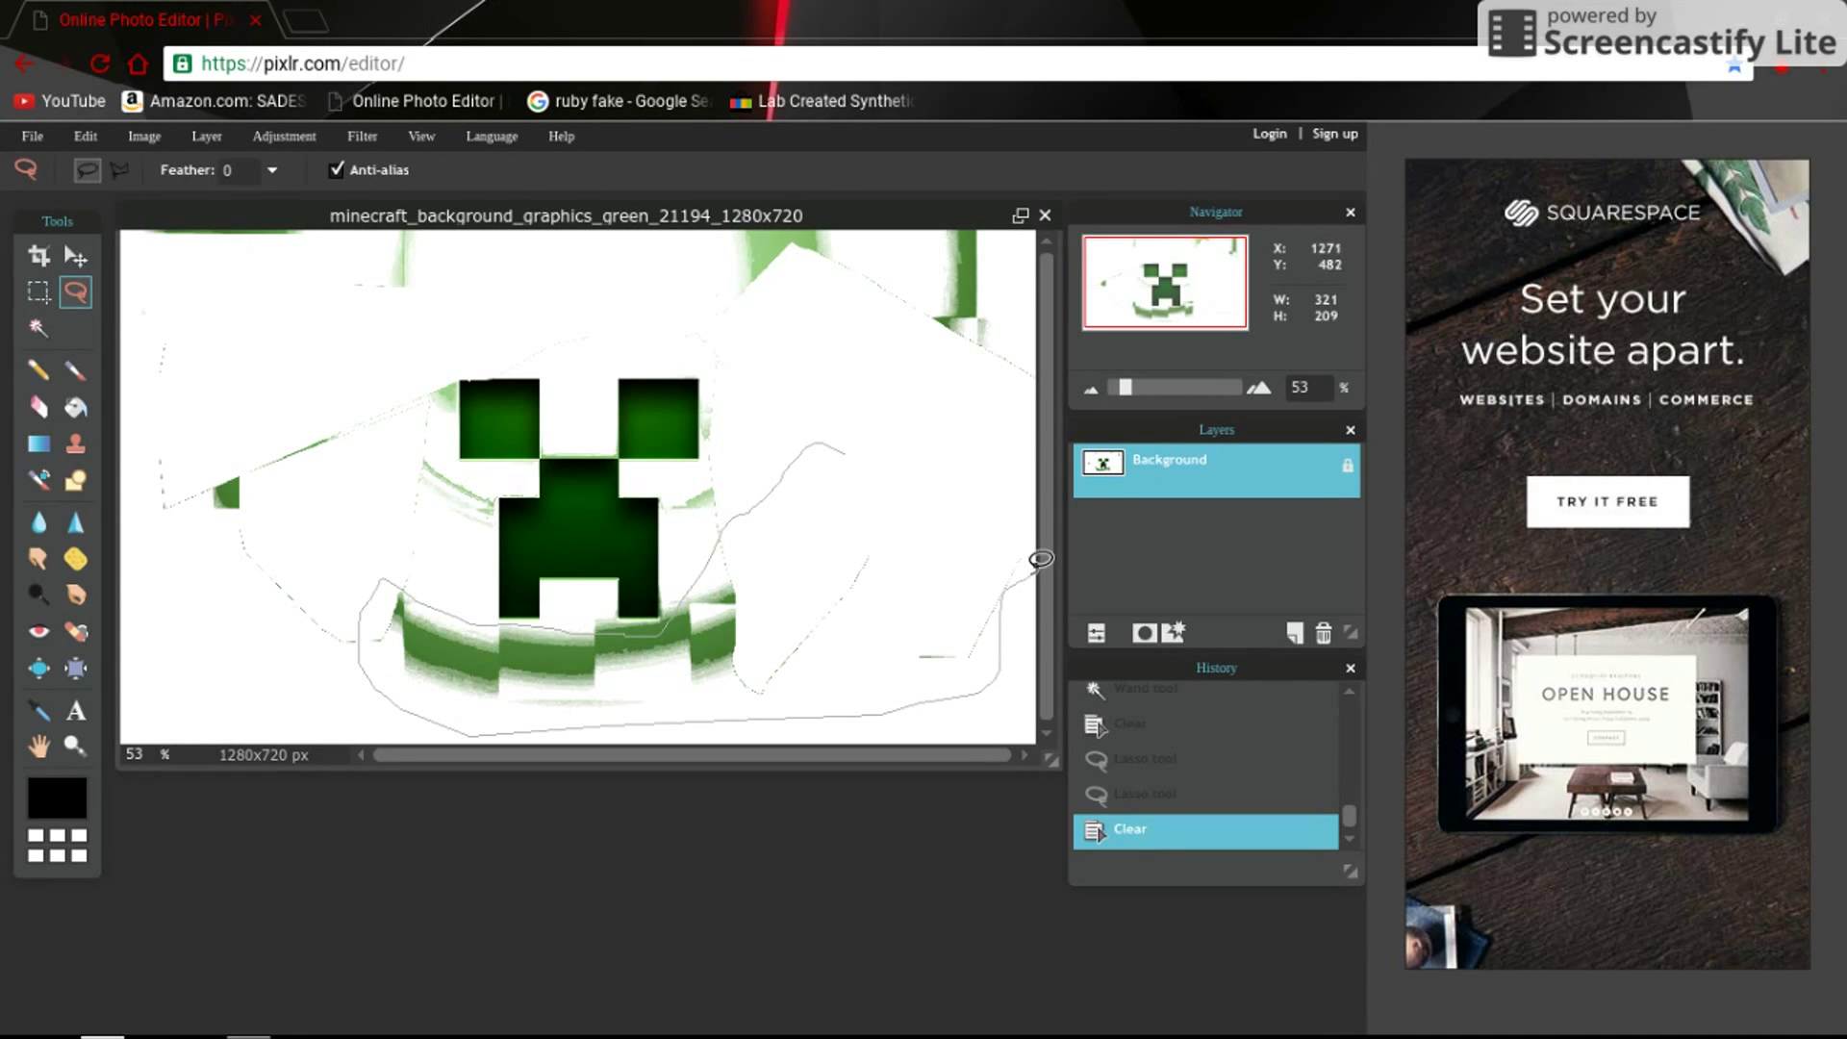
{"action": "mouse_move", "coordinate": [1041, 558]}
{"action": "left_mouse_down"}
{"action": "mouse_move", "coordinate": [1044, 491]}
{"action": "mouse_move", "coordinate": [1025, 424]}
{"action": "left_mouse_up"}
{"action": "mouse_move", "coordinate": [1024, 331]}
{"action": "left_mouse_down"}
{"action": "mouse_move", "coordinate": [982, 231]}
{"action": "mouse_move", "coordinate": [948, 212]}
{"action": "mouse_move", "coordinate": [929, 235]}
{"action": "left_mouse_up"}
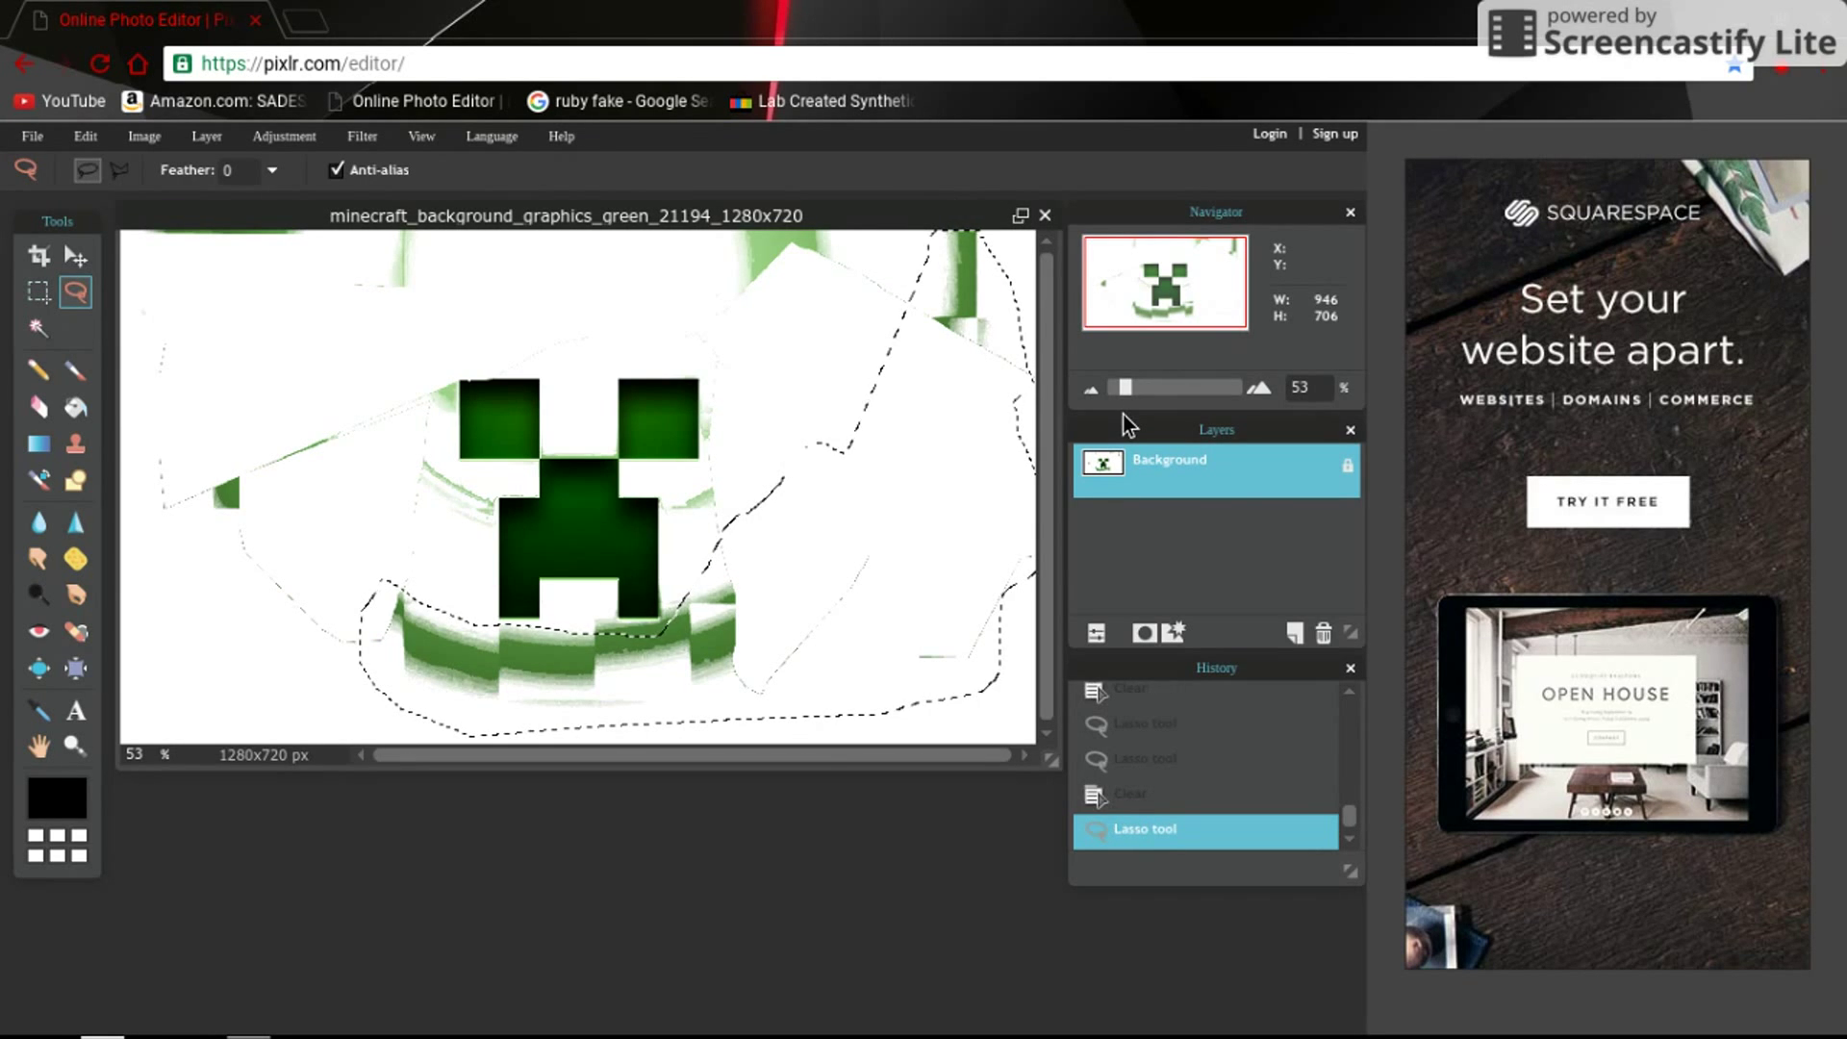
{"action": "key", "text": "Delete"}
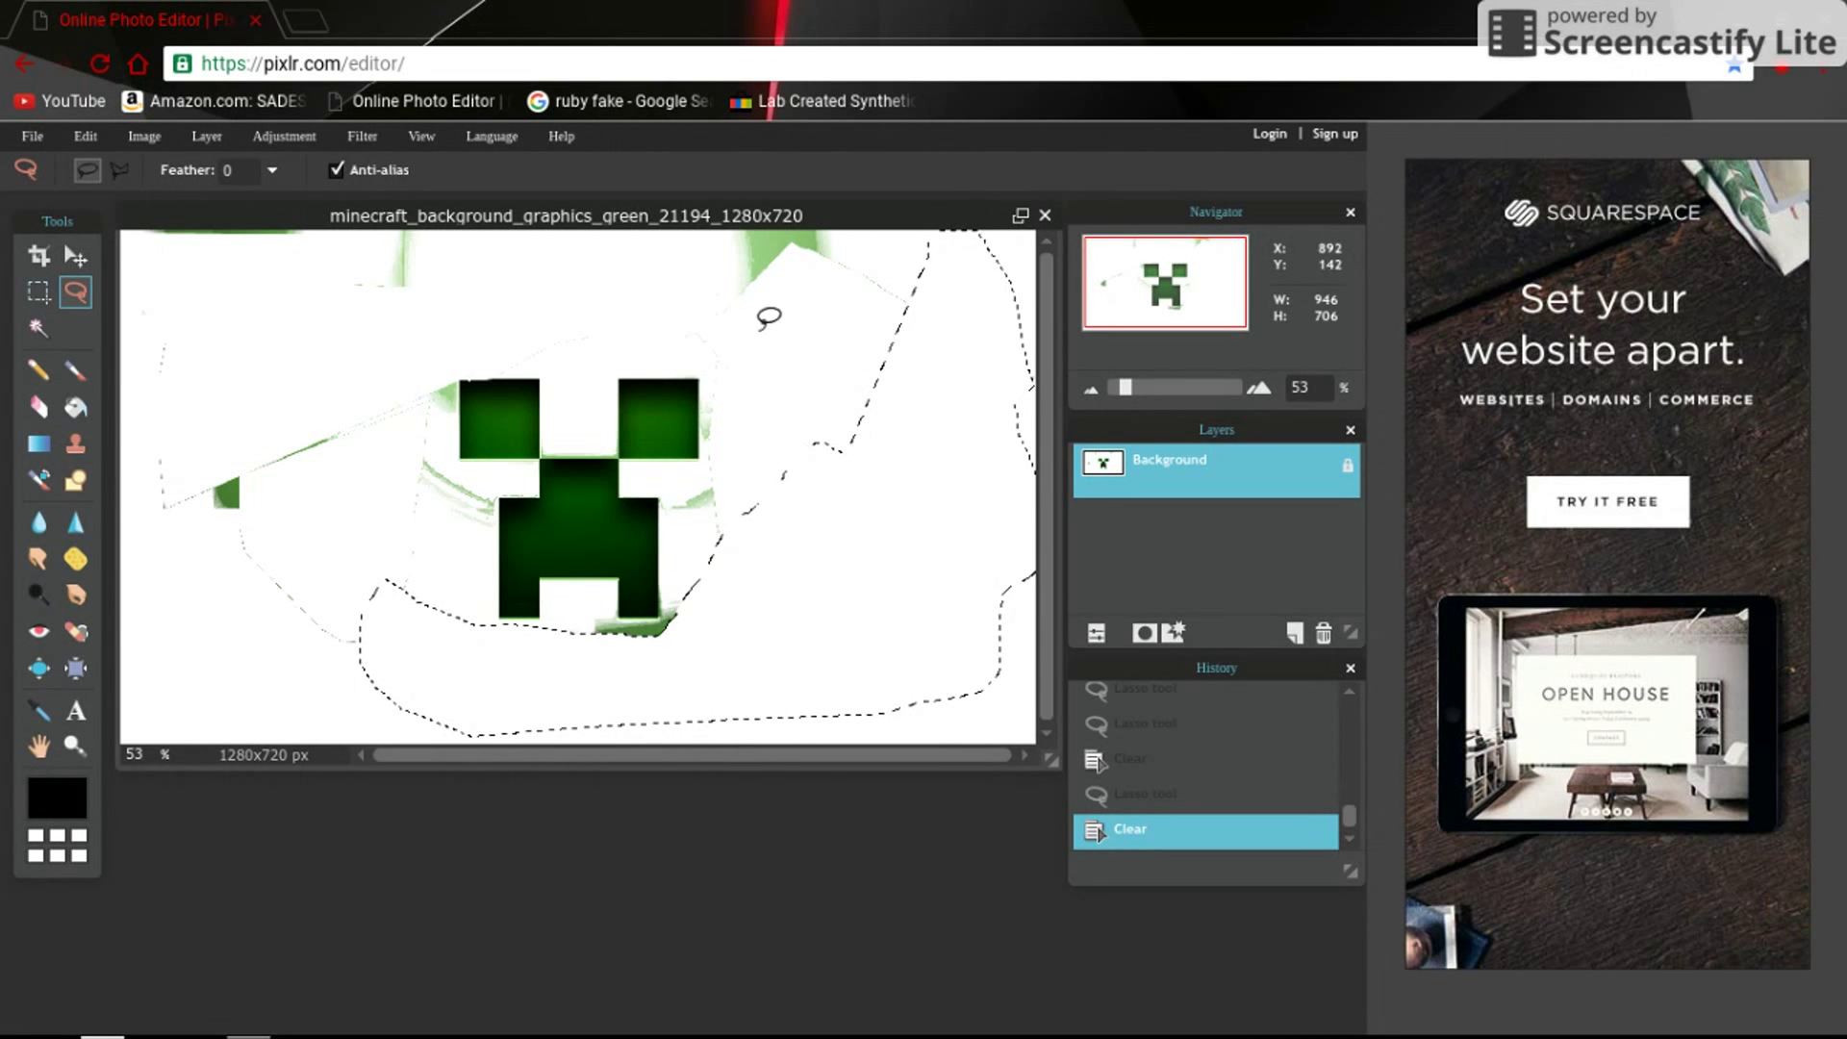
- Magic Wand-select the small green patch near the left edge and clear it to white
{"action": "left_click", "coordinate": [39, 328]}
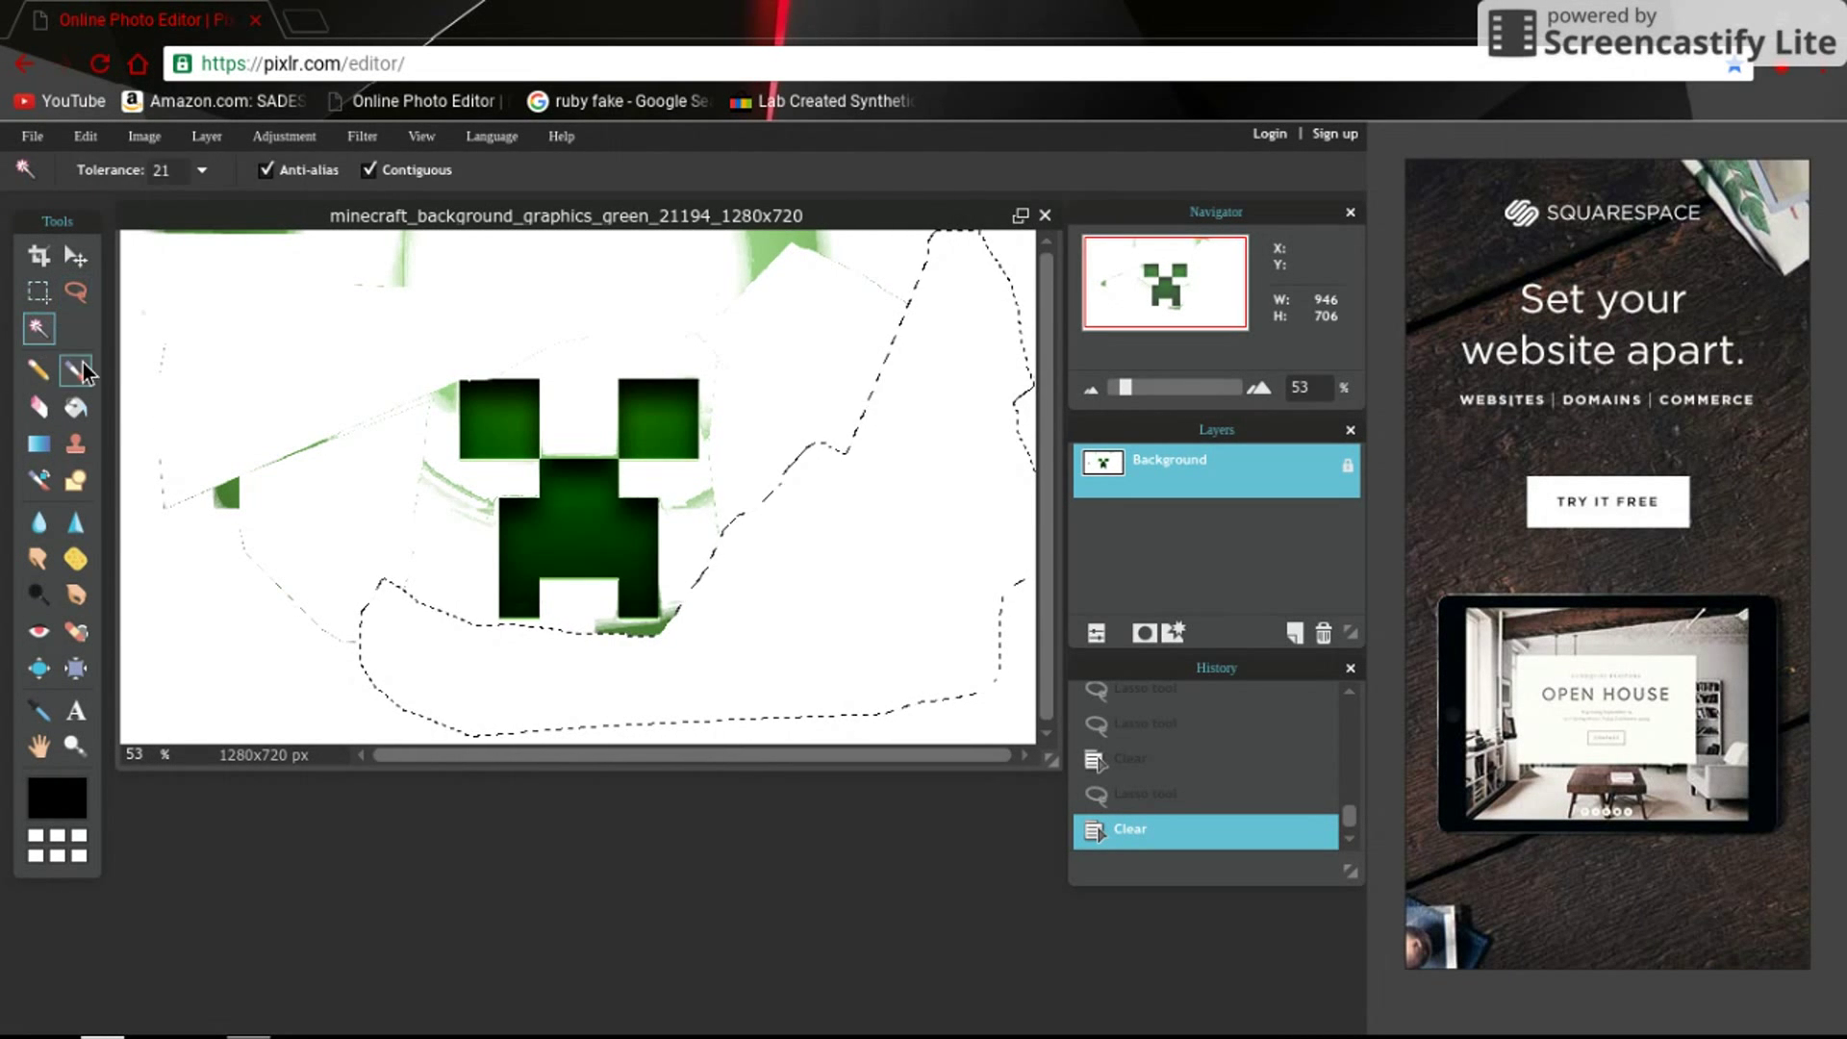
{"action": "left_click", "coordinate": [229, 475]}
{"action": "left_click", "coordinate": [242, 483]}
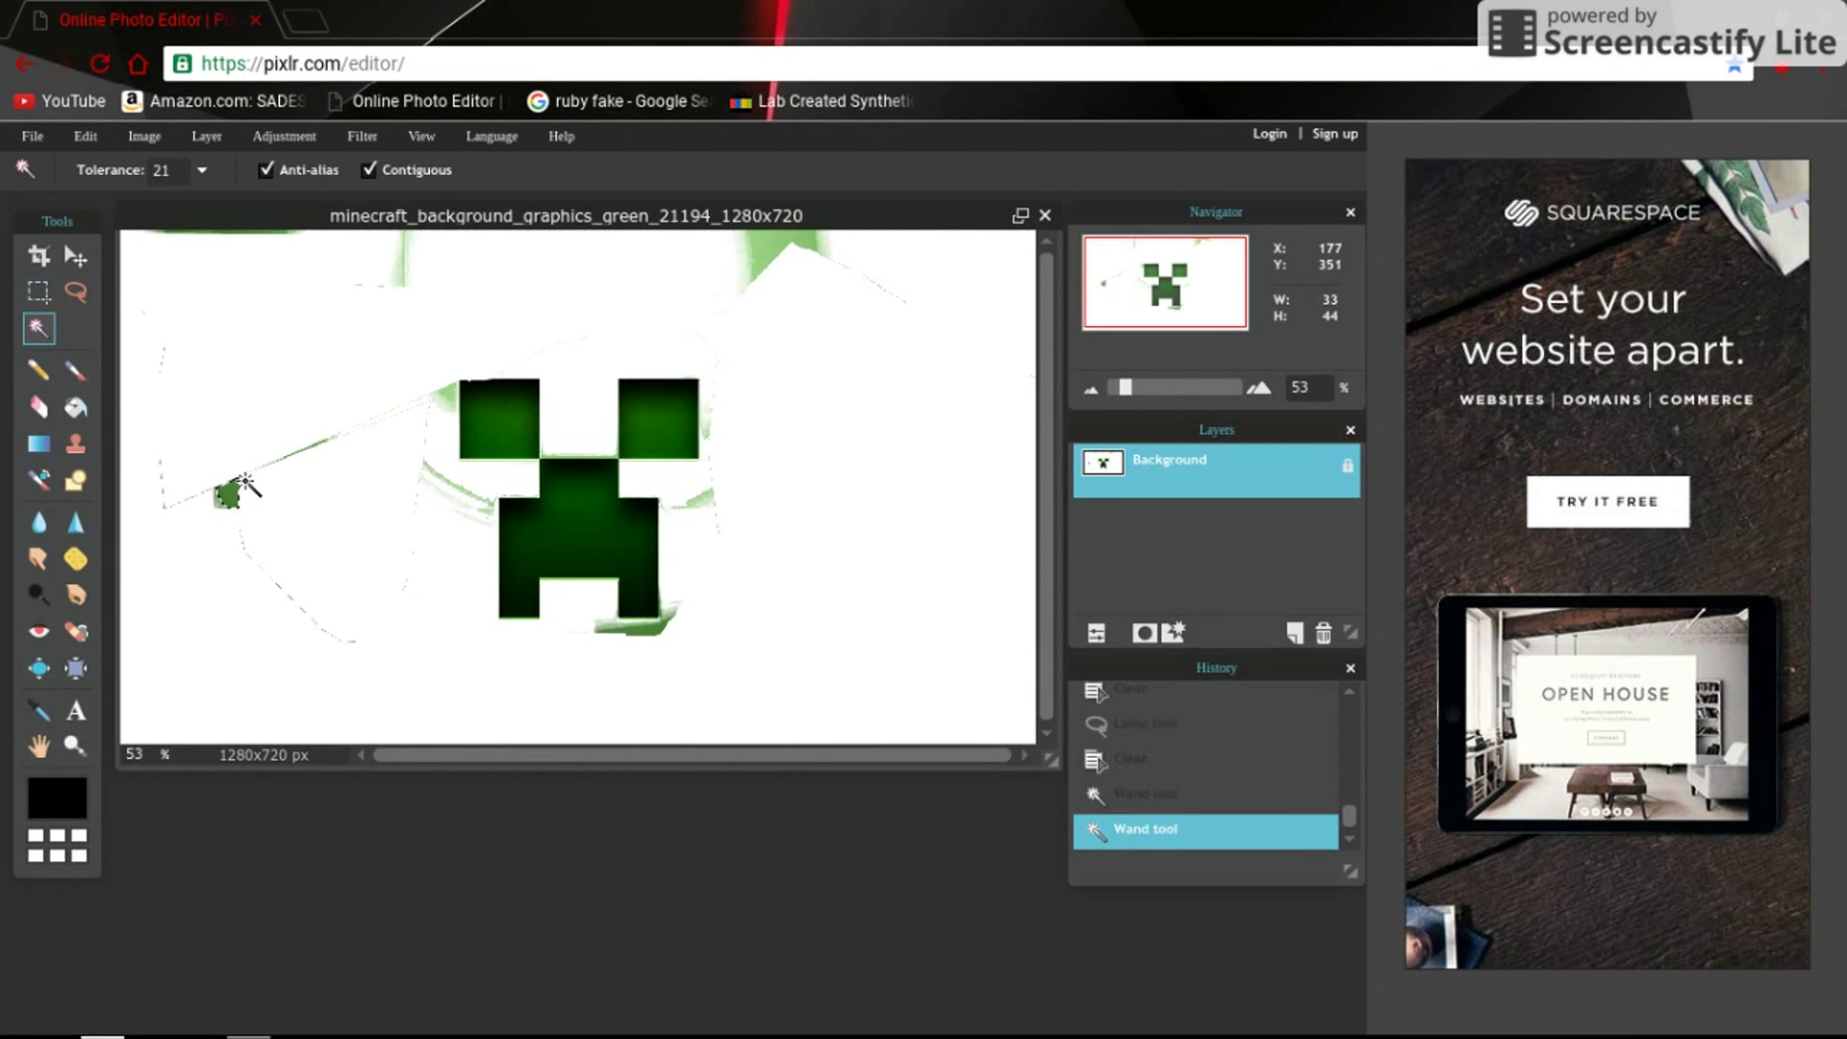
{"action": "key", "text": "Delete"}
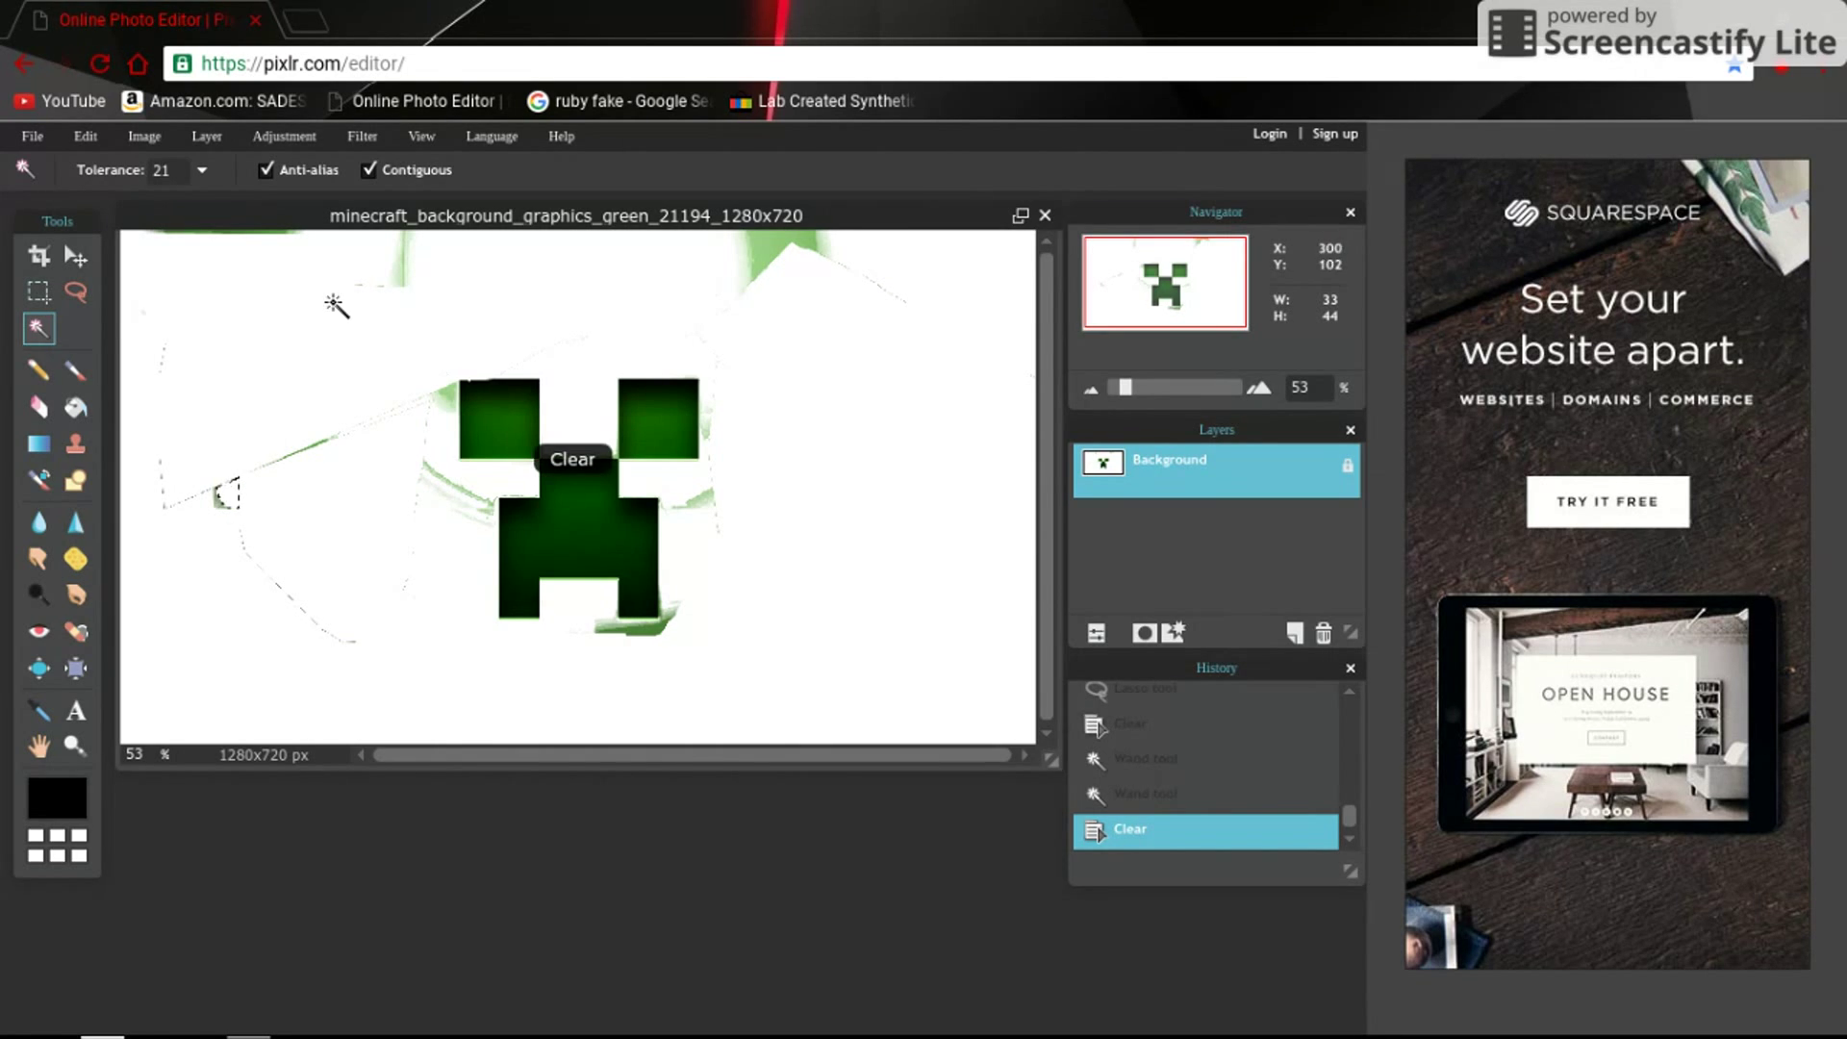
- Lasso the leftover green on the left side and top-left and delete it
{"action": "left_click", "coordinate": [89, 300]}
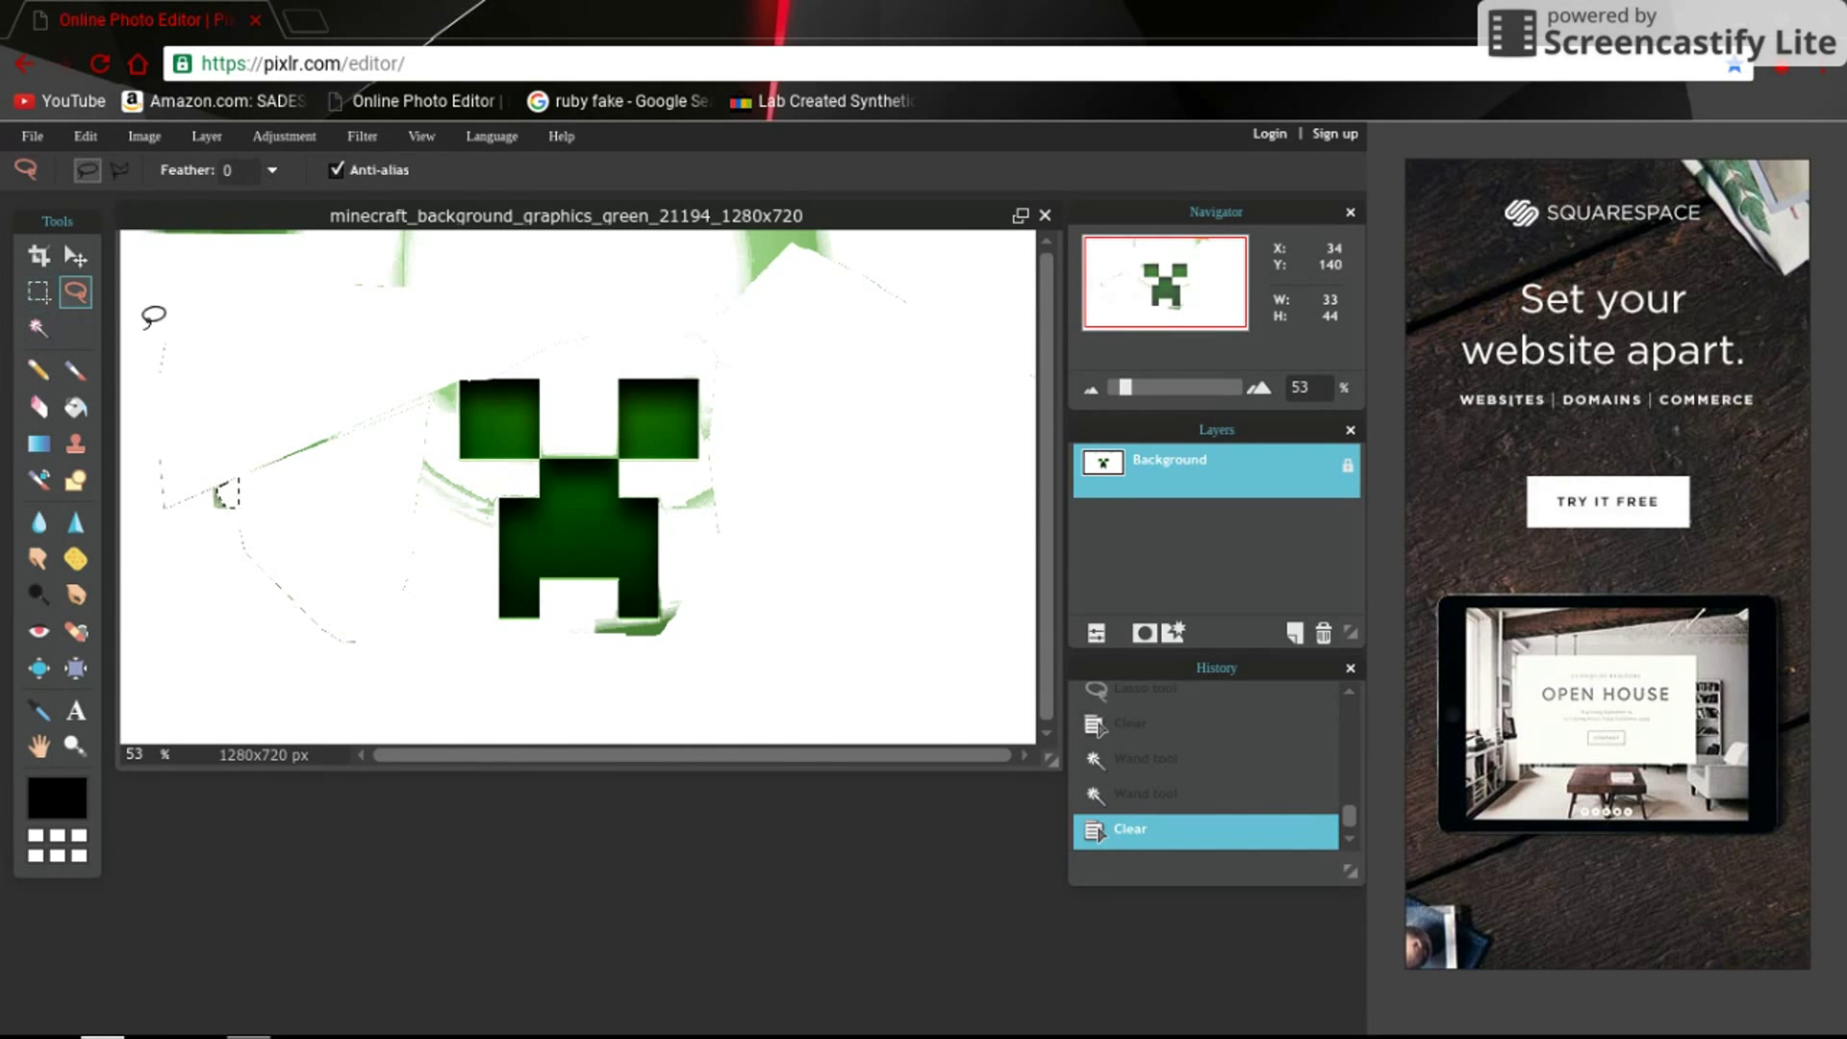
{"action": "mouse_move", "coordinate": [142, 400]}
{"action": "left_mouse_down"}
{"action": "mouse_move", "coordinate": [189, 544]}
{"action": "mouse_move", "coordinate": [429, 662]}
{"action": "mouse_move", "coordinate": [453, 637]}
{"action": "mouse_move", "coordinate": [430, 604]}
{"action": "mouse_move", "coordinate": [440, 408]}
{"action": "left_mouse_up"}
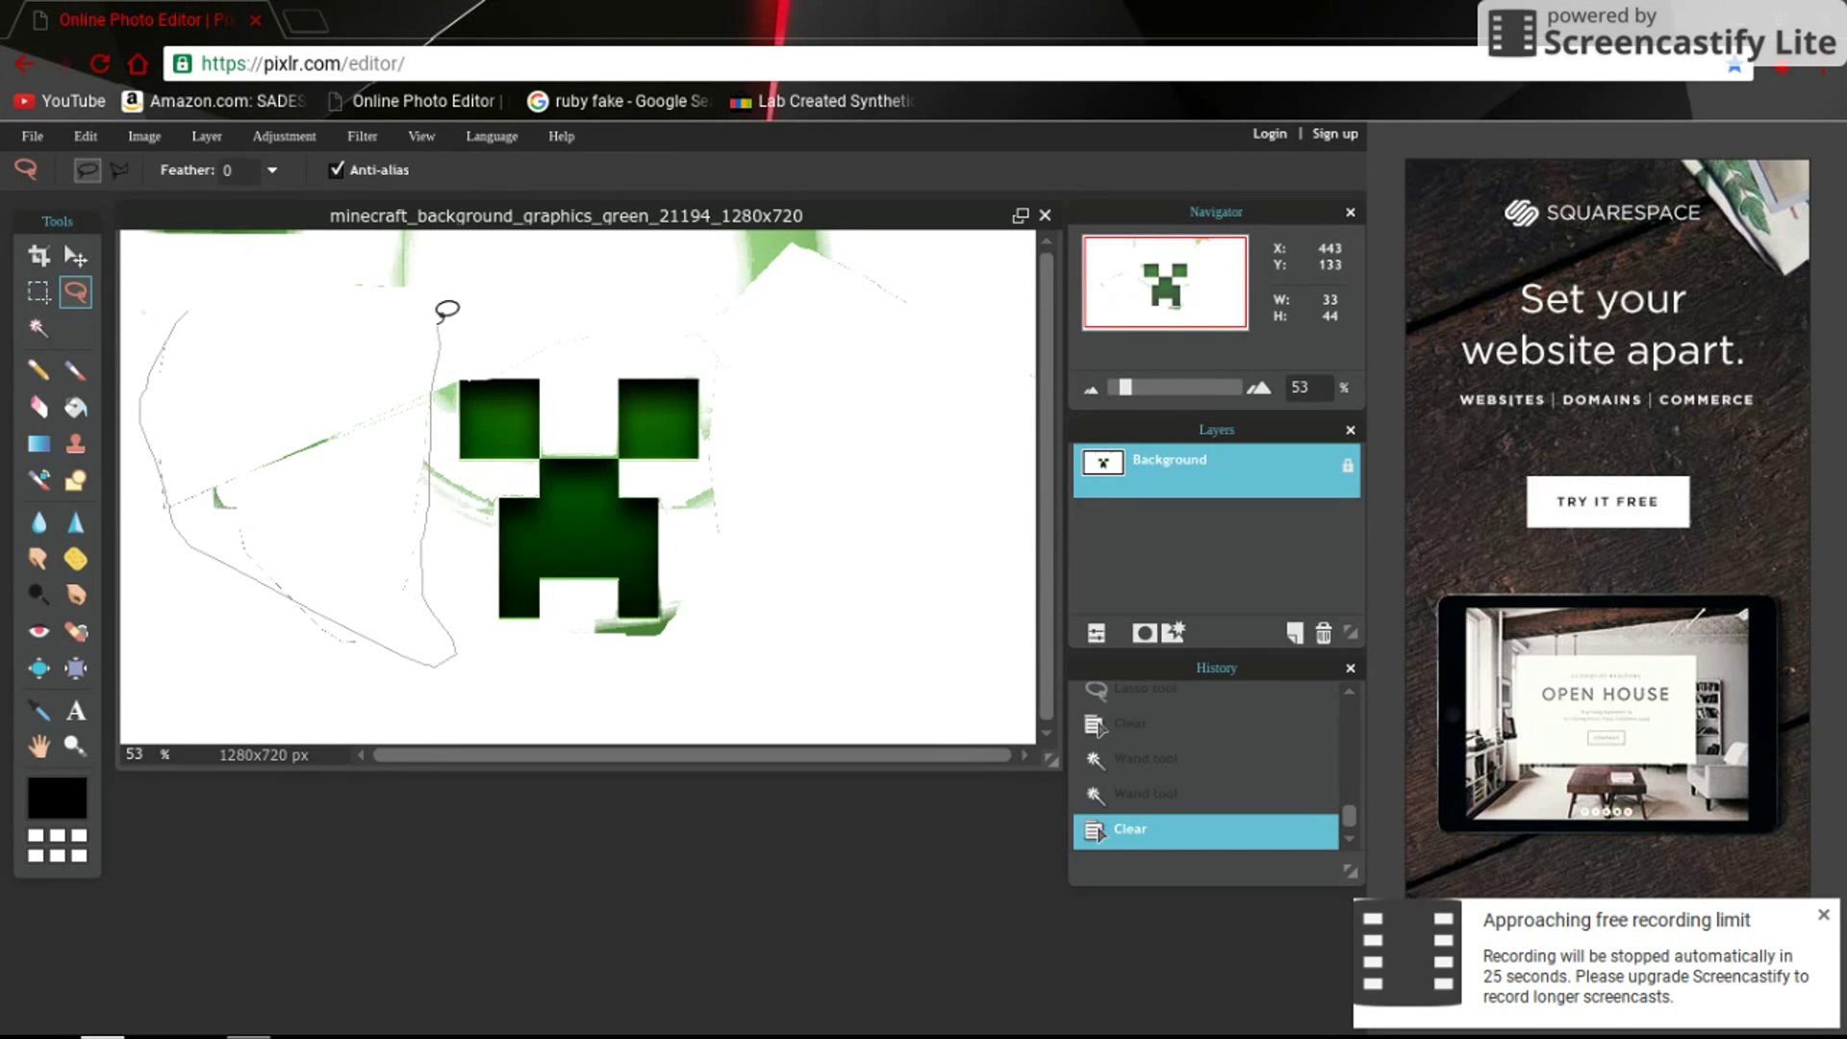
{"action": "mouse_move", "coordinate": [433, 213]}
{"action": "left_mouse_down"}
{"action": "mouse_move", "coordinate": [192, 202]}
{"action": "mouse_move", "coordinate": [140, 210]}
{"action": "mouse_move", "coordinate": [144, 242]}
{"action": "left_mouse_up"}
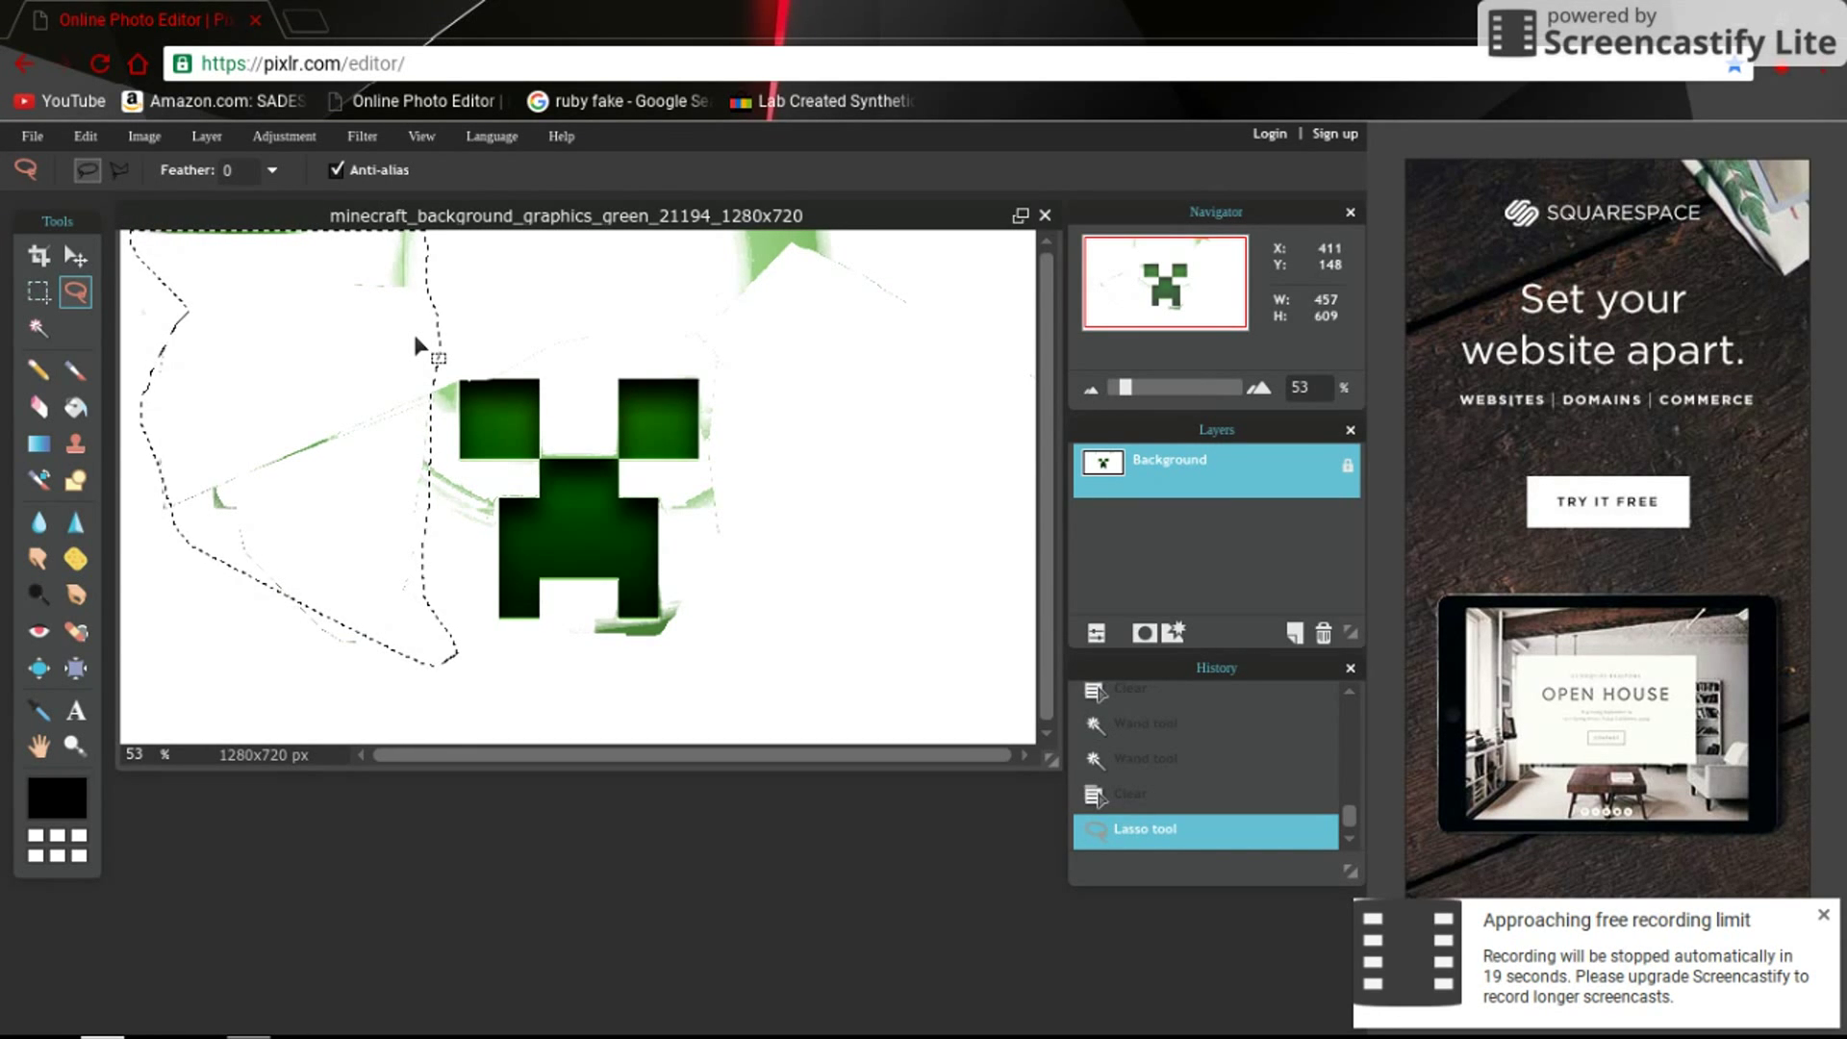
{"action": "key", "text": "Delete"}
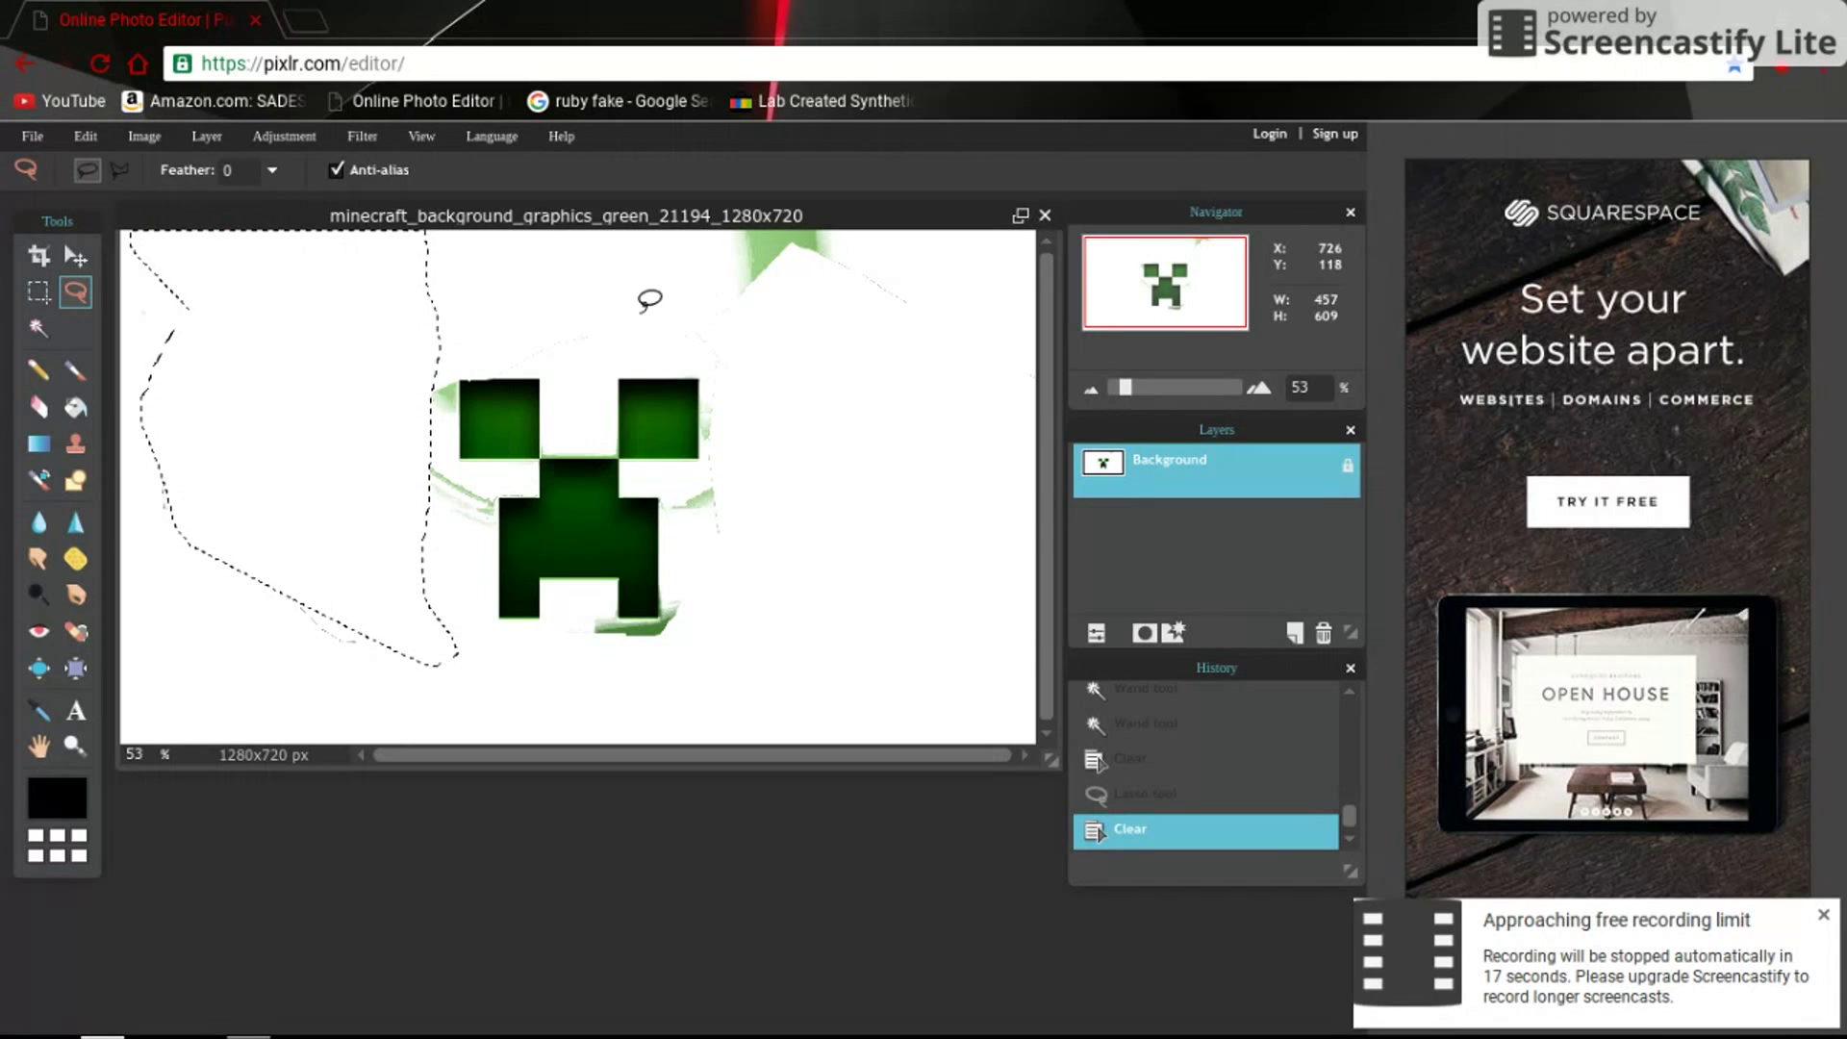
- Outline the remaining green traces along the top edge and clear them to white
{"action": "left_click", "coordinate": [607, 256]}
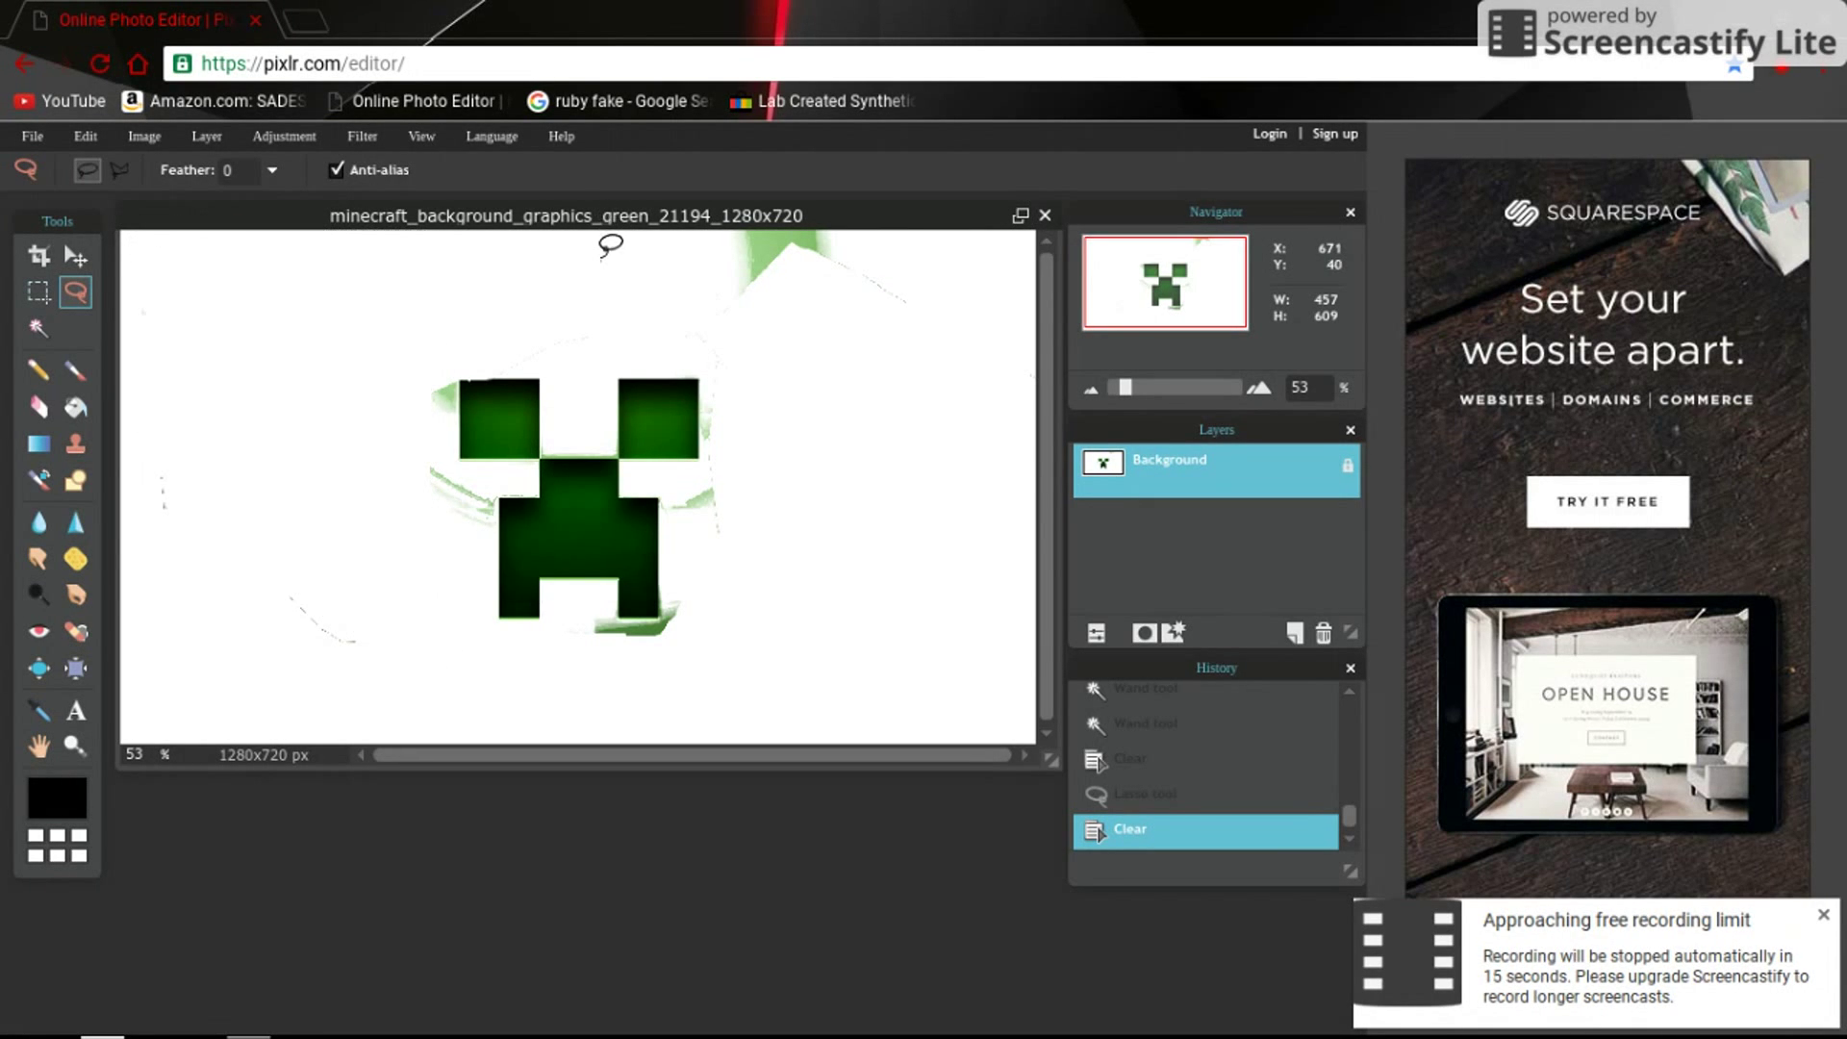
{"action": "mouse_move", "coordinate": [604, 223]}
{"action": "left_mouse_down"}
{"action": "mouse_move", "coordinate": [601, 304]}
{"action": "mouse_move", "coordinate": [683, 378]}
{"action": "mouse_move", "coordinate": [1000, 281]}
{"action": "mouse_move", "coordinate": [1018, 235]}
{"action": "left_mouse_up"}
{"action": "key", "text": "Delete"}
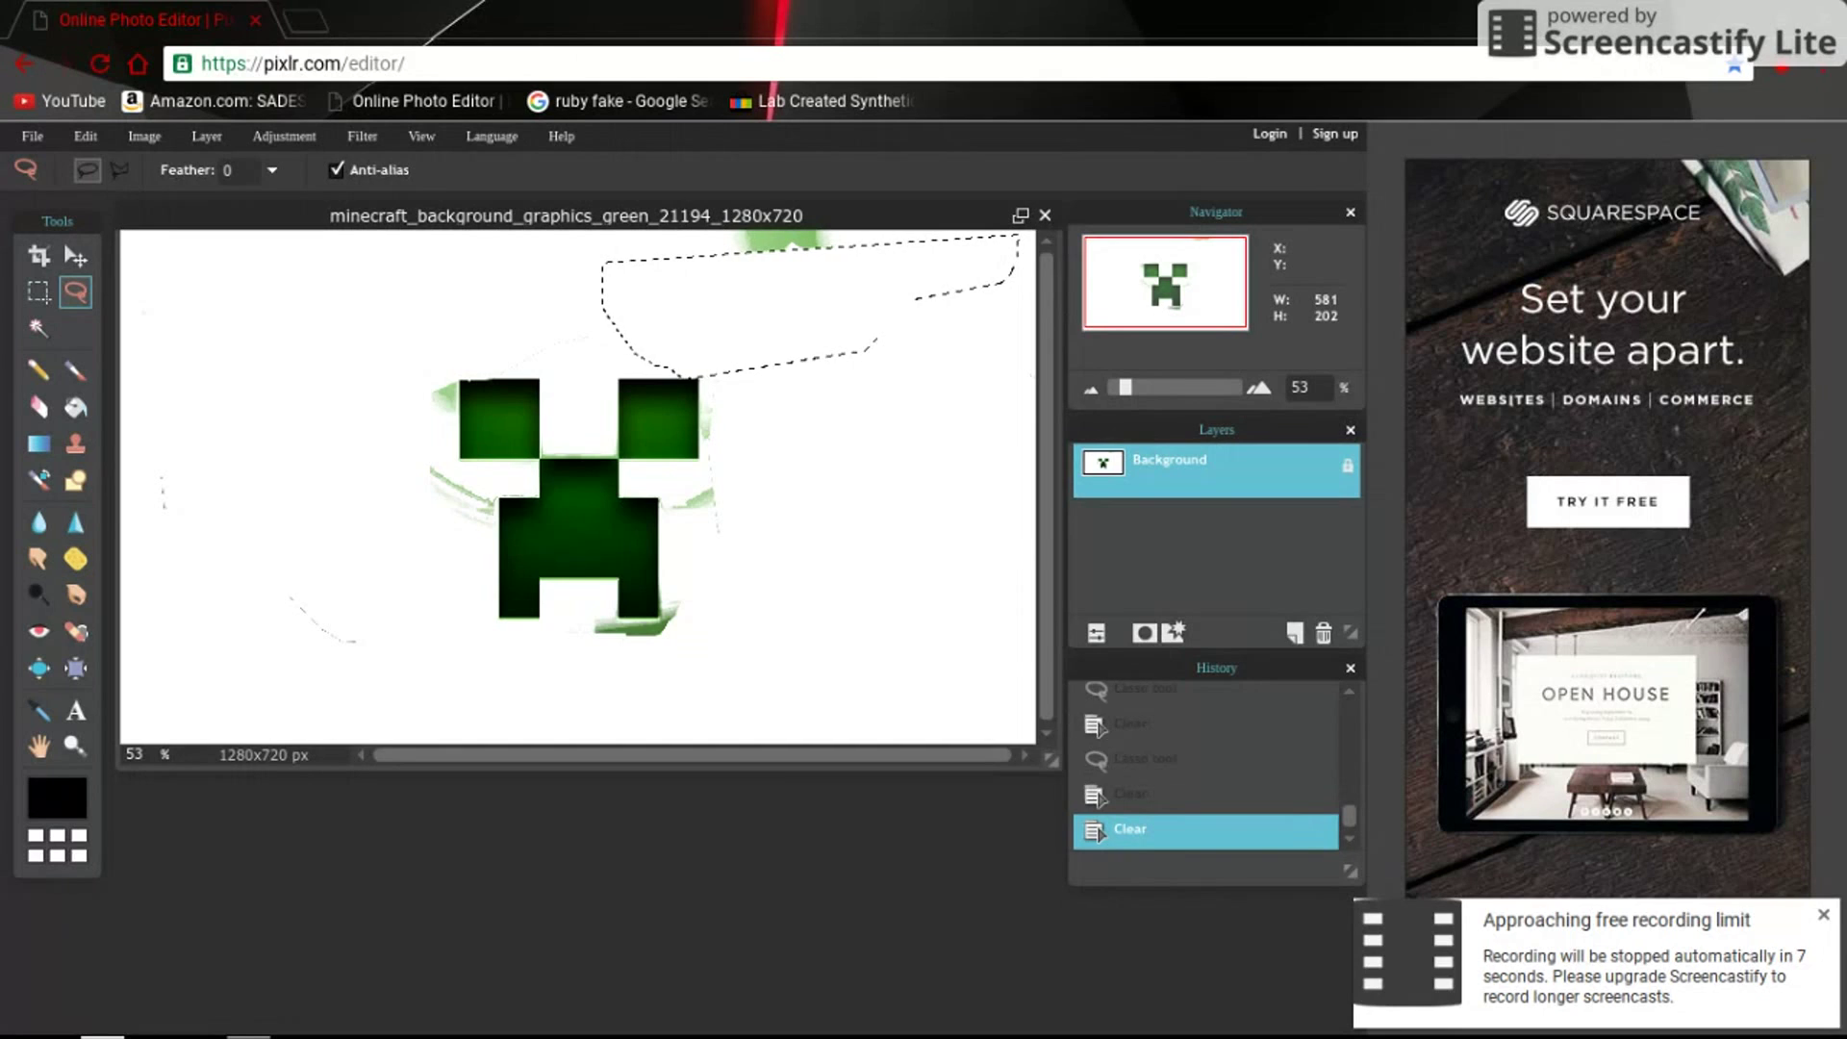
{"action": "key", "text": "Delete"}
{"action": "mouse_move", "coordinate": [834, 329]}
{"action": "left_mouse_down"}
{"action": "mouse_move", "coordinate": [795, 270]}
{"action": "mouse_move", "coordinate": [817, 267]}
{"action": "left_mouse_up"}
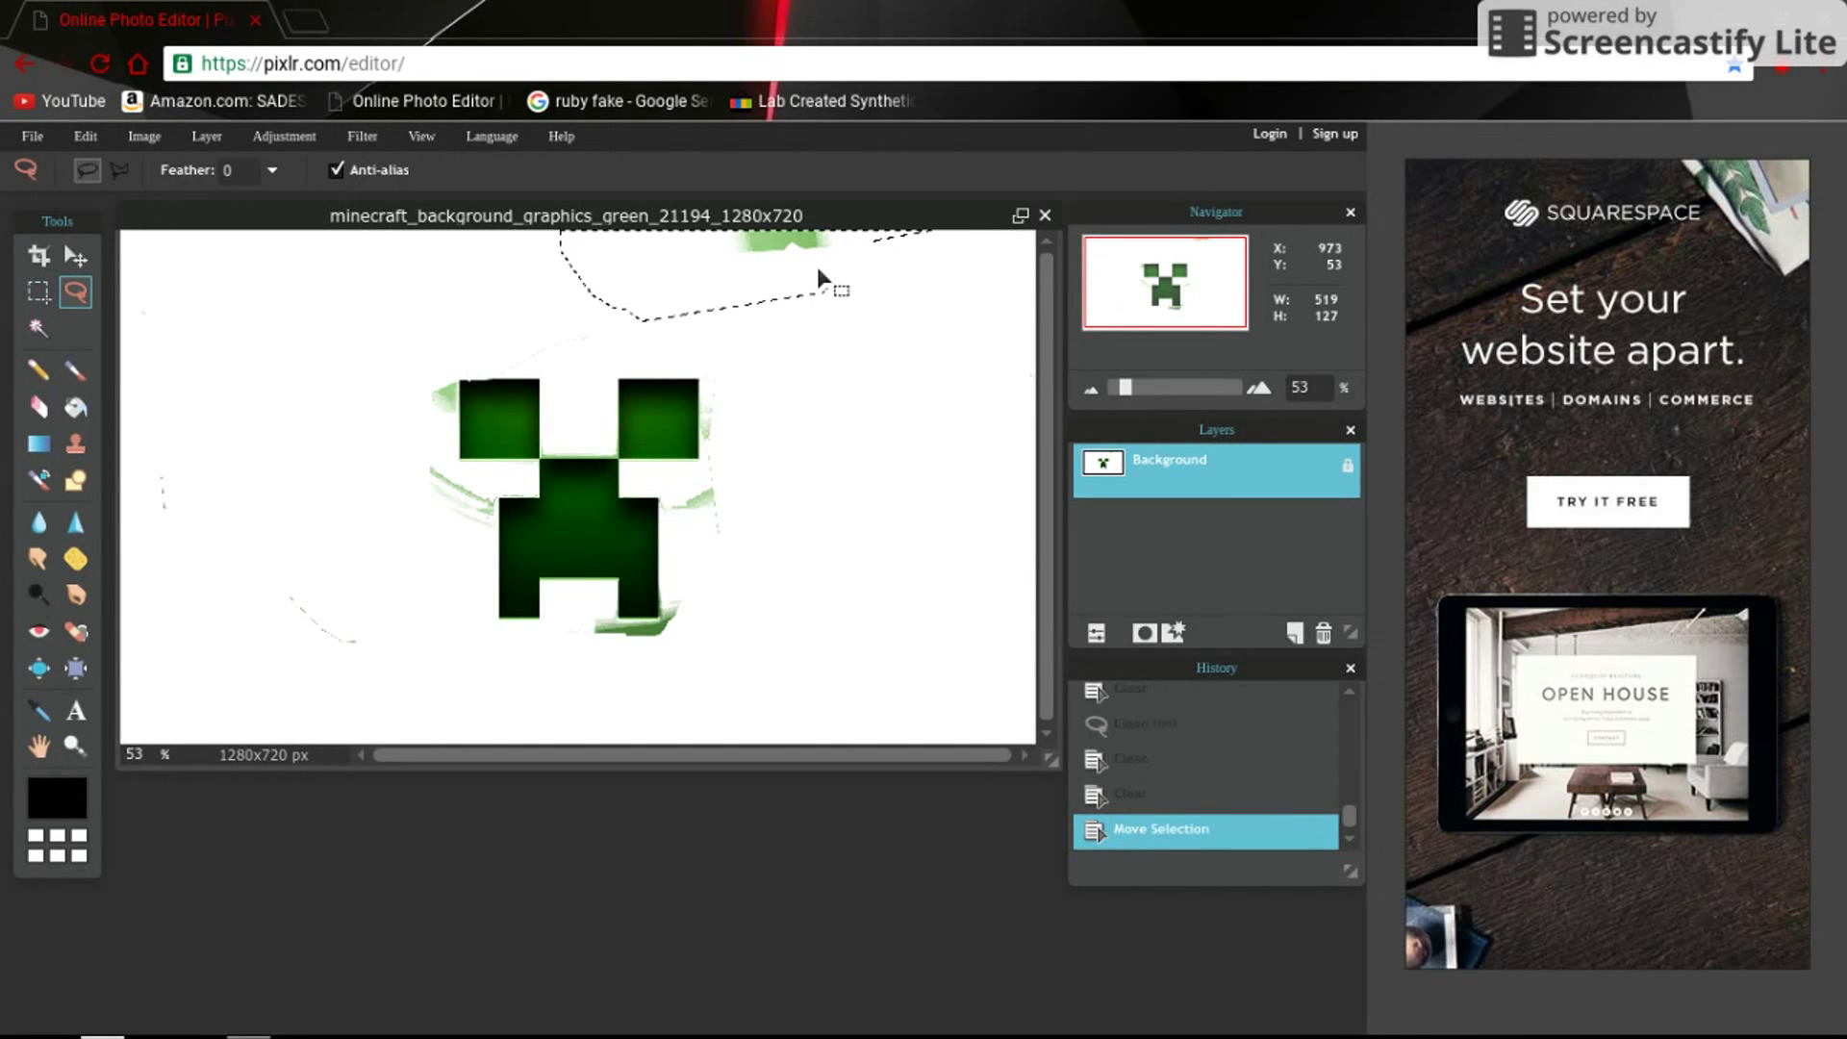